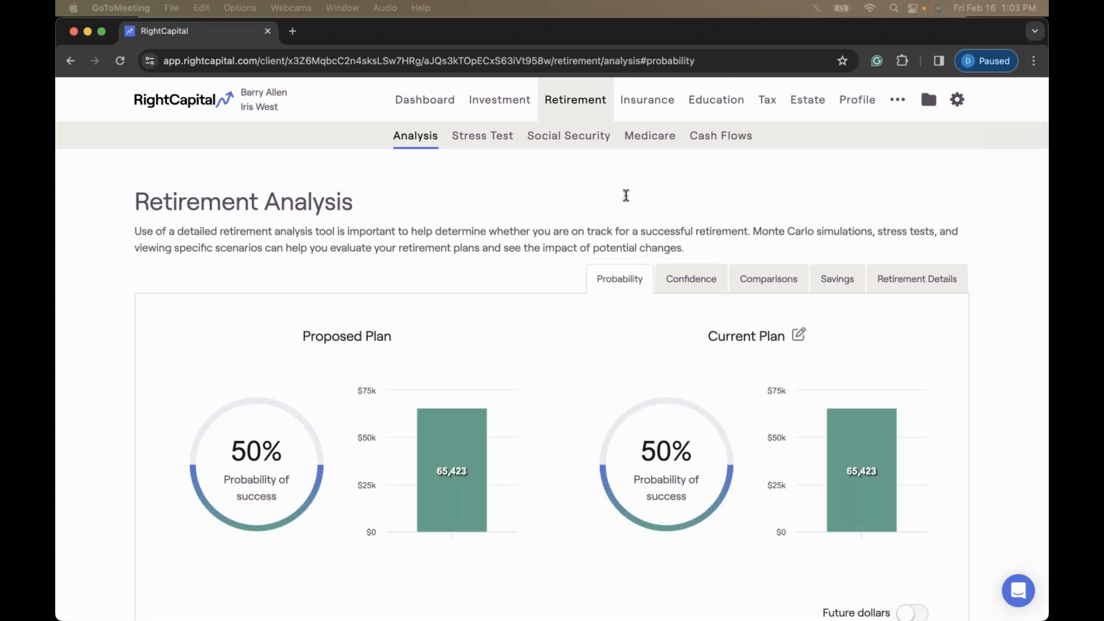
# - Review the clients' profile data for net worth, income, savings and expenses
pyautogui.click(856, 103)
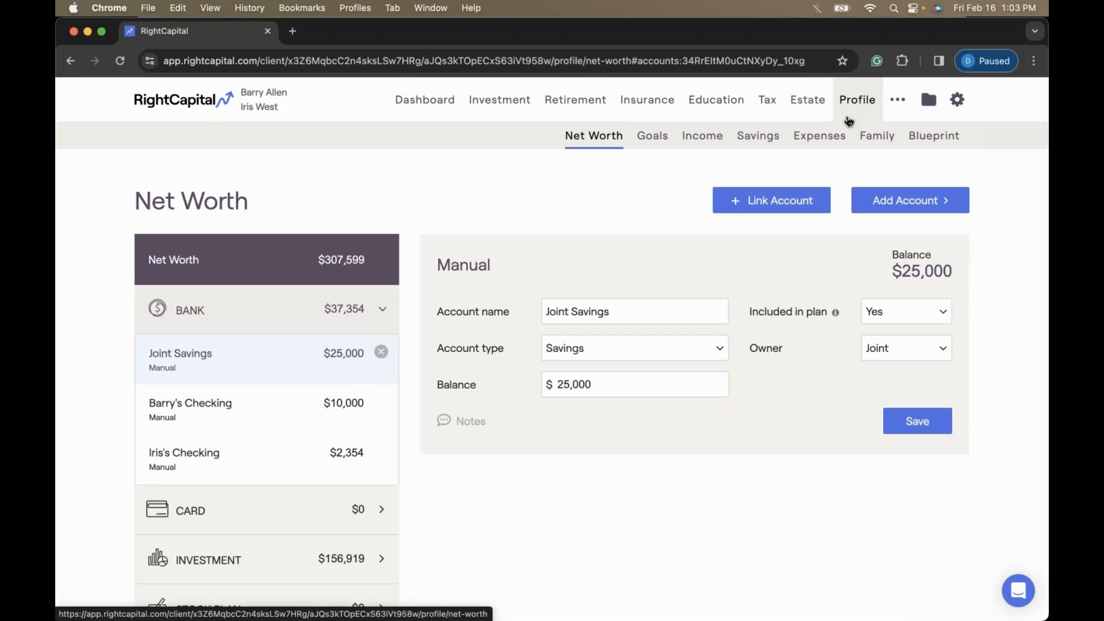
pyautogui.moveTo(280, 110)
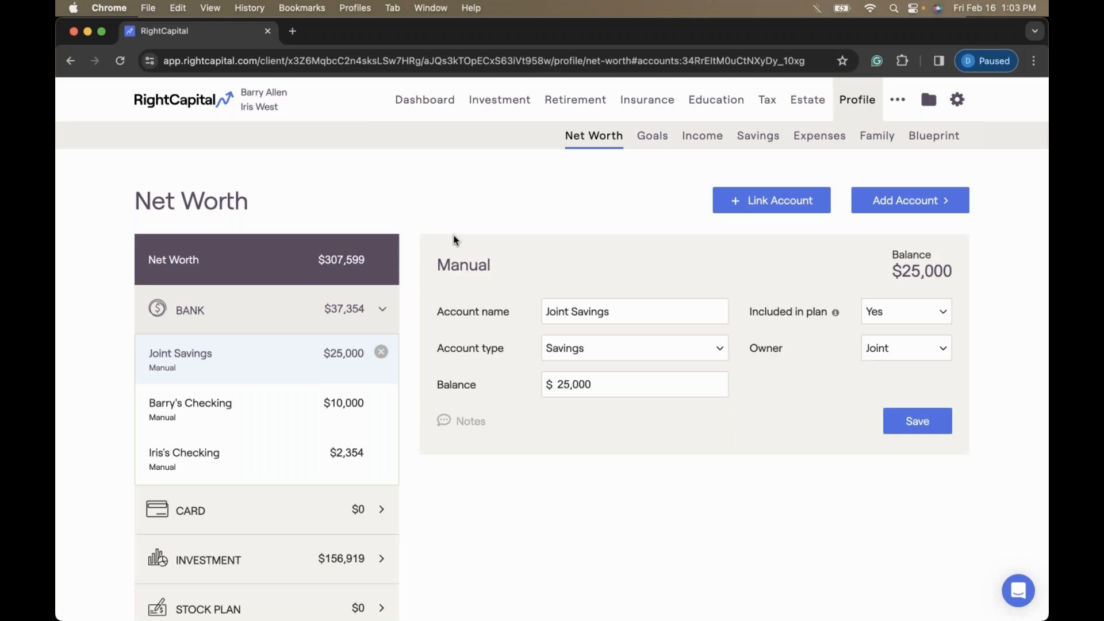
pyautogui.click(711, 144)
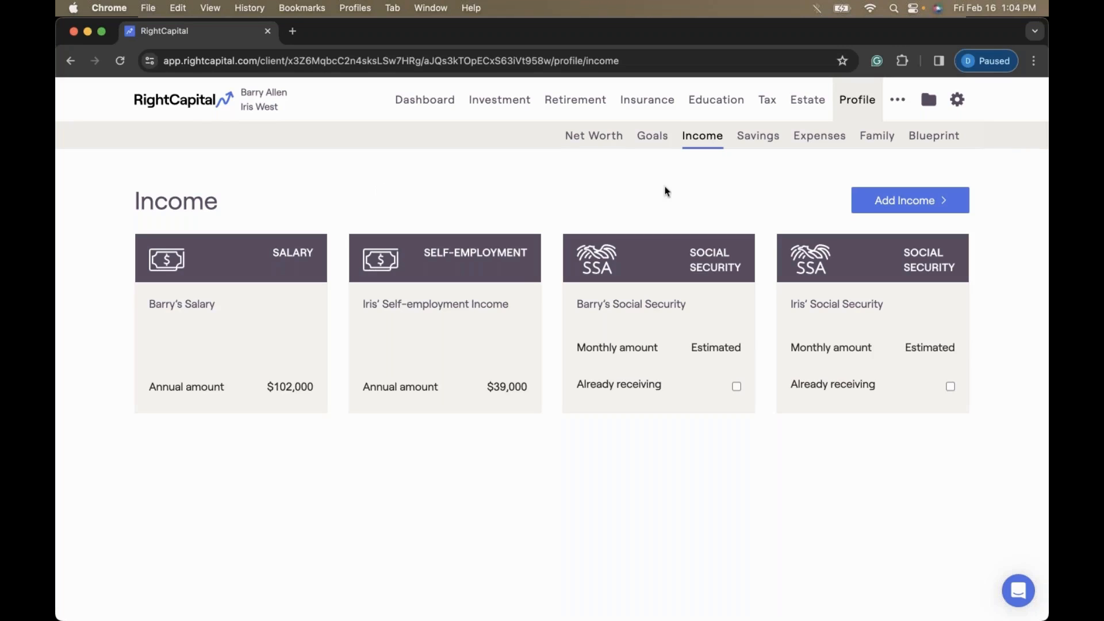
pyautogui.click(748, 145)
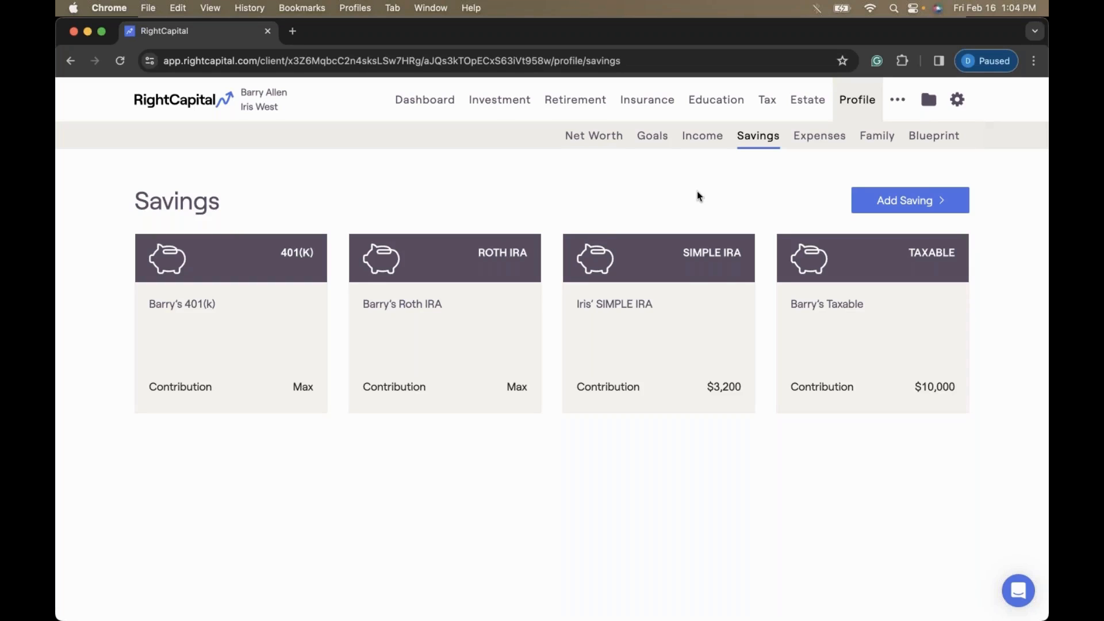
pyautogui.click(815, 137)
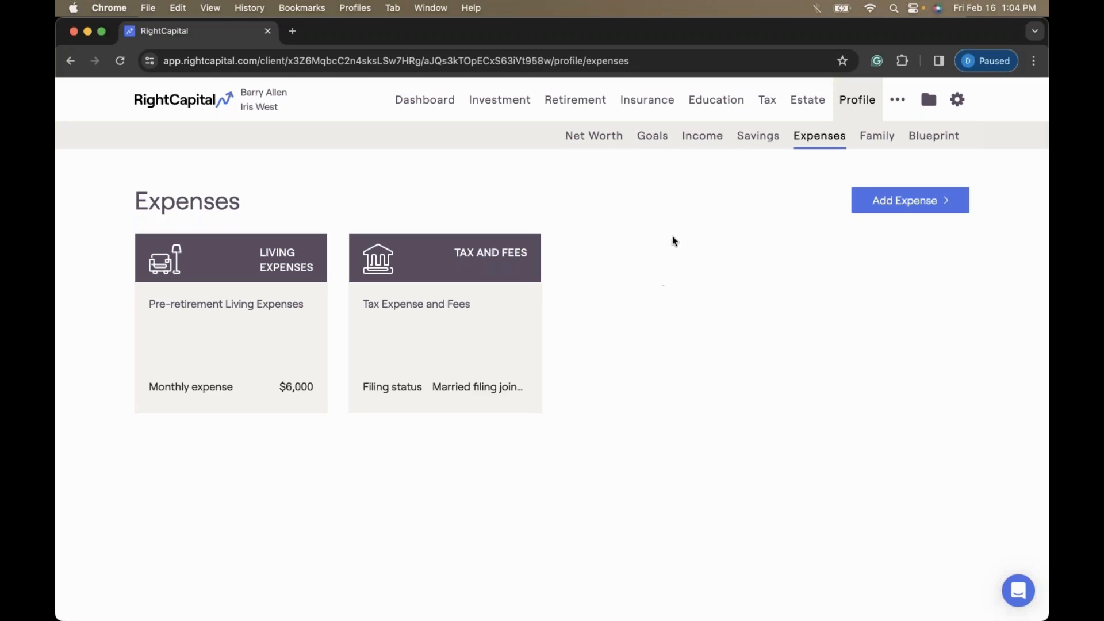
# - Examine the clients' profile goals, including the details of the First Home Purchase relocation goal, and close them without changes
pyautogui.click(656, 144)
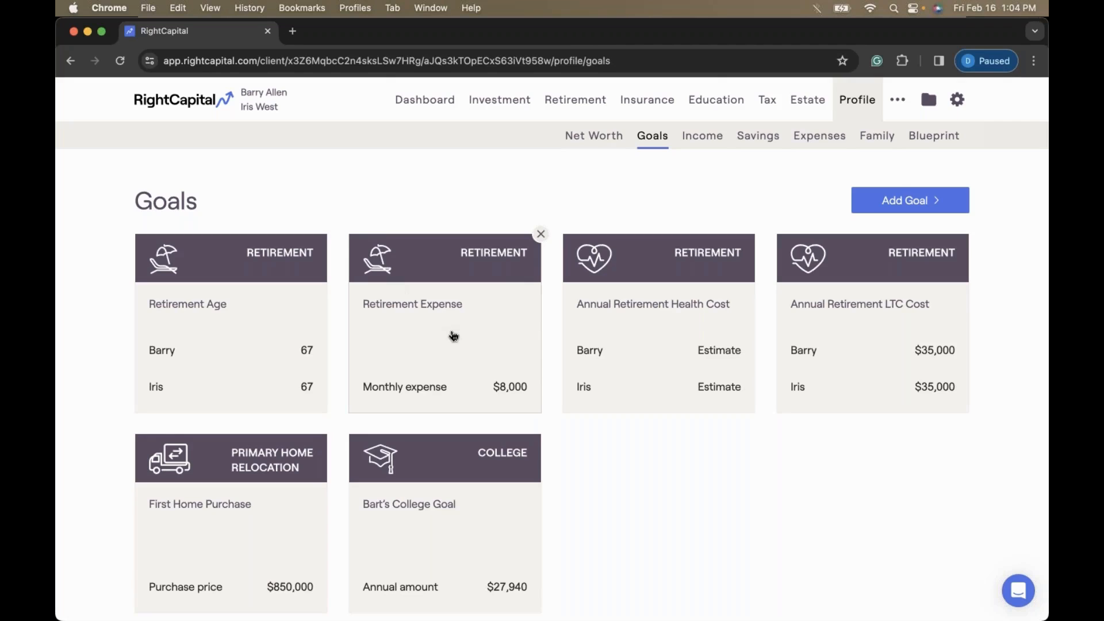
pyautogui.scroll(-1, 453, 336)
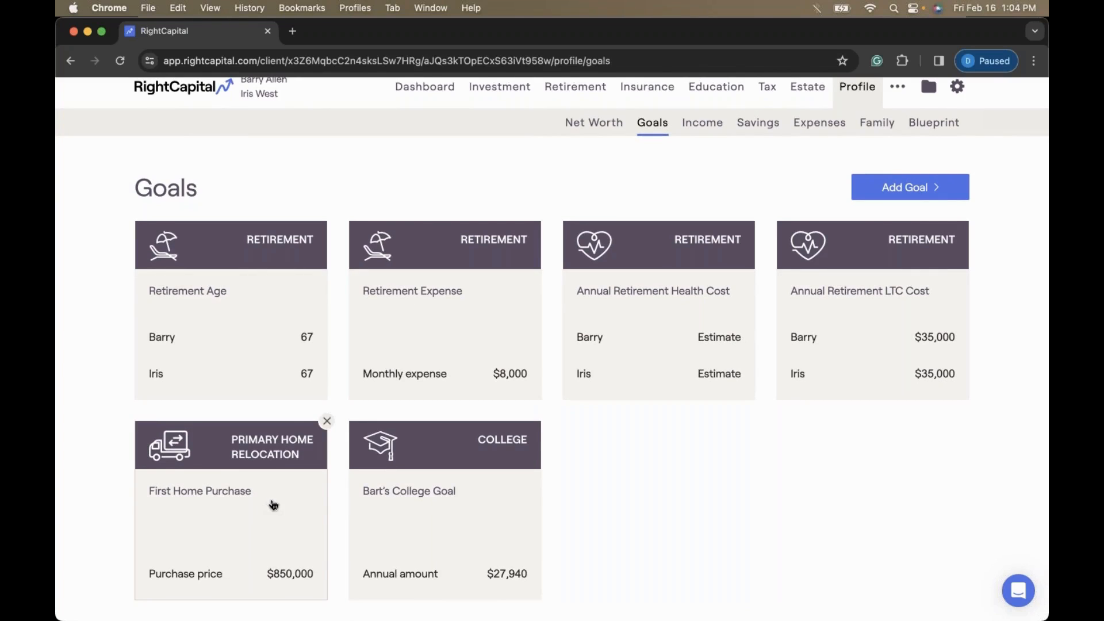
pyautogui.click(271, 504)
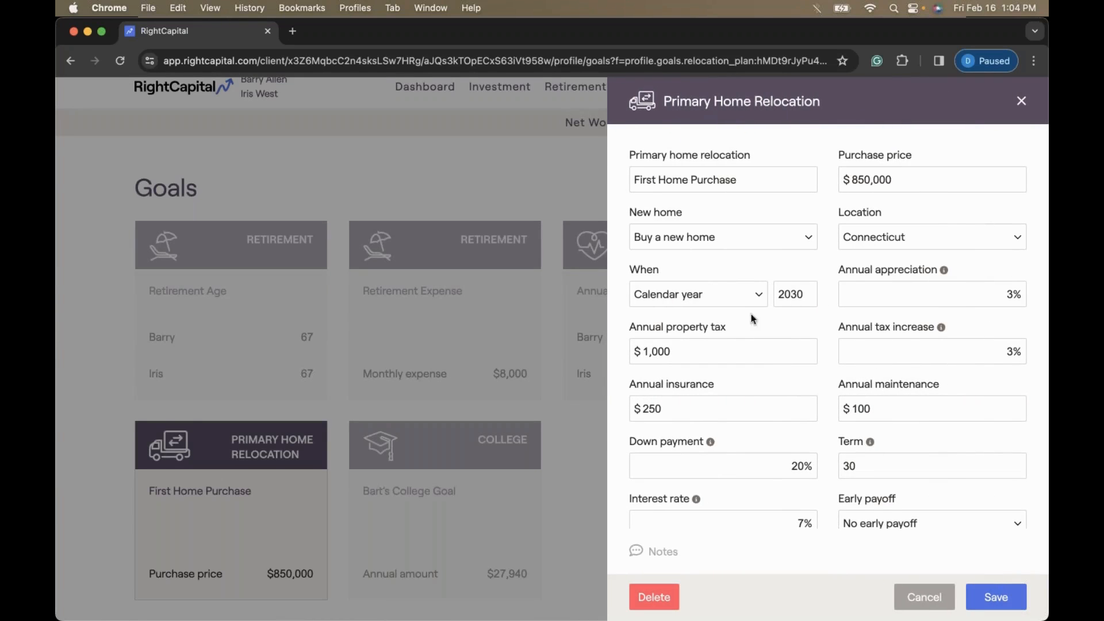
pyautogui.click(1022, 101)
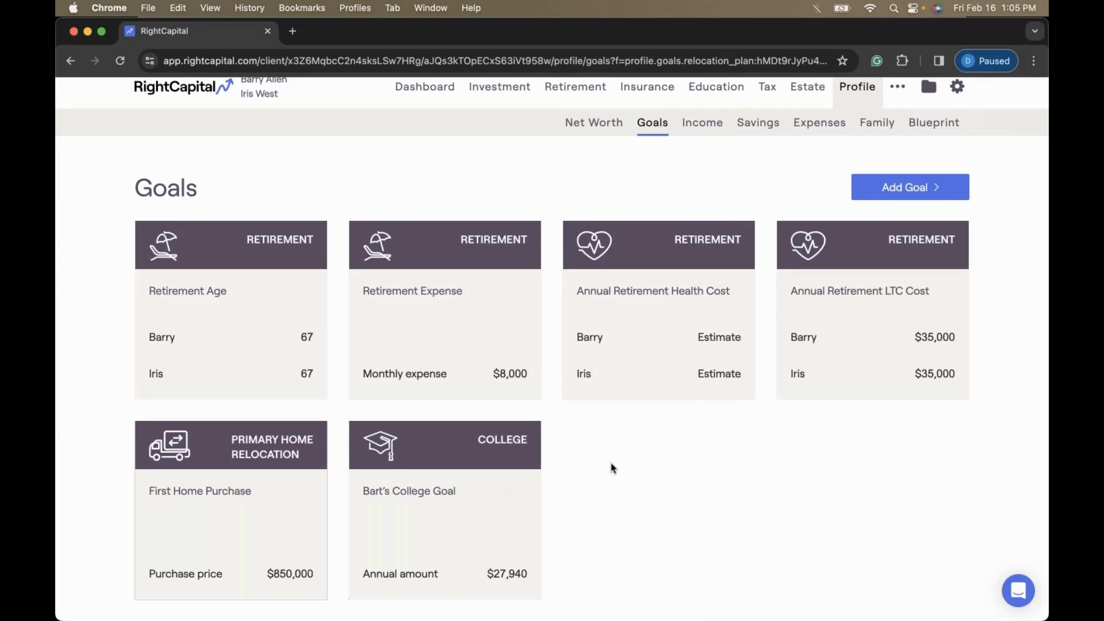
pyautogui.scroll(1, 611, 463)
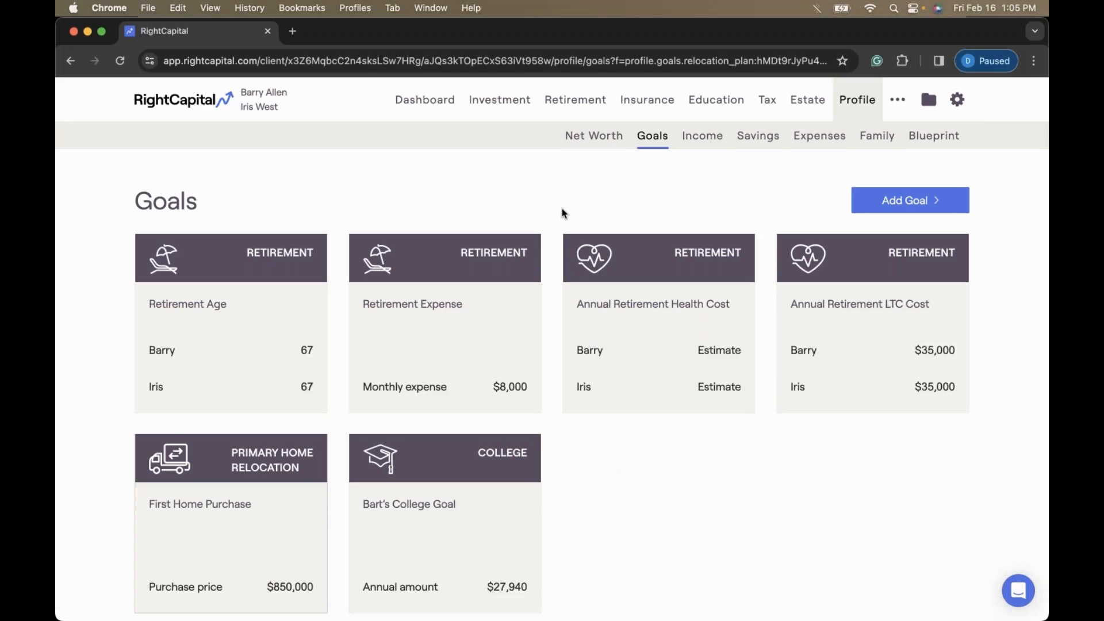
# - Open the retirement analysis and compare the probability of success of the Proposed Plan and Current Plan
pyautogui.click(571, 104)
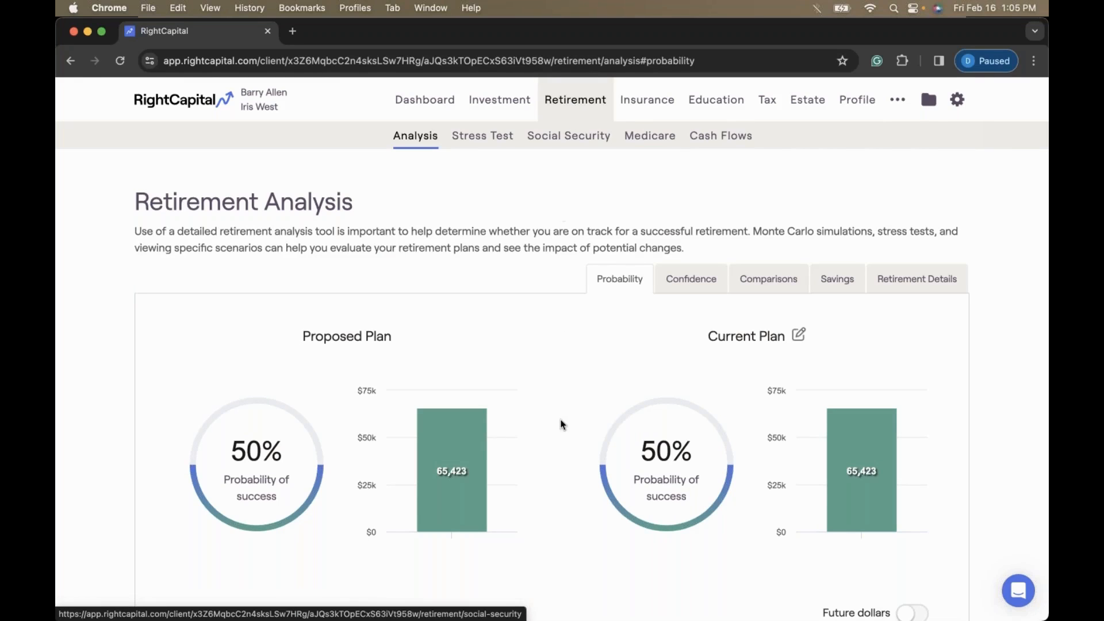
pyautogui.scroll(-2, 562, 424)
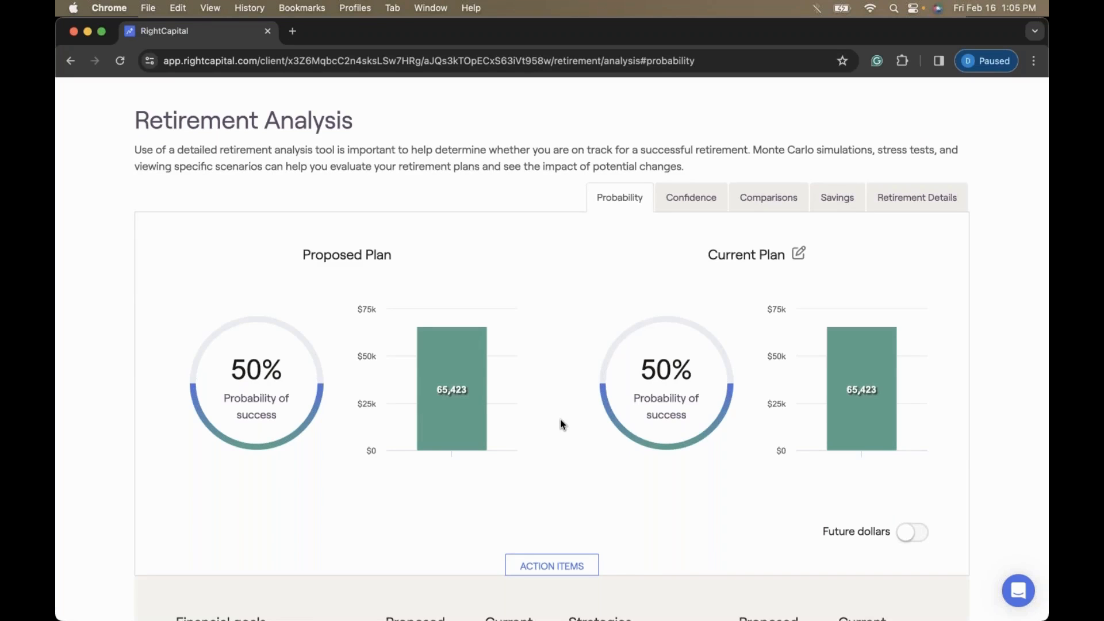
pyautogui.scroll(2, 562, 424)
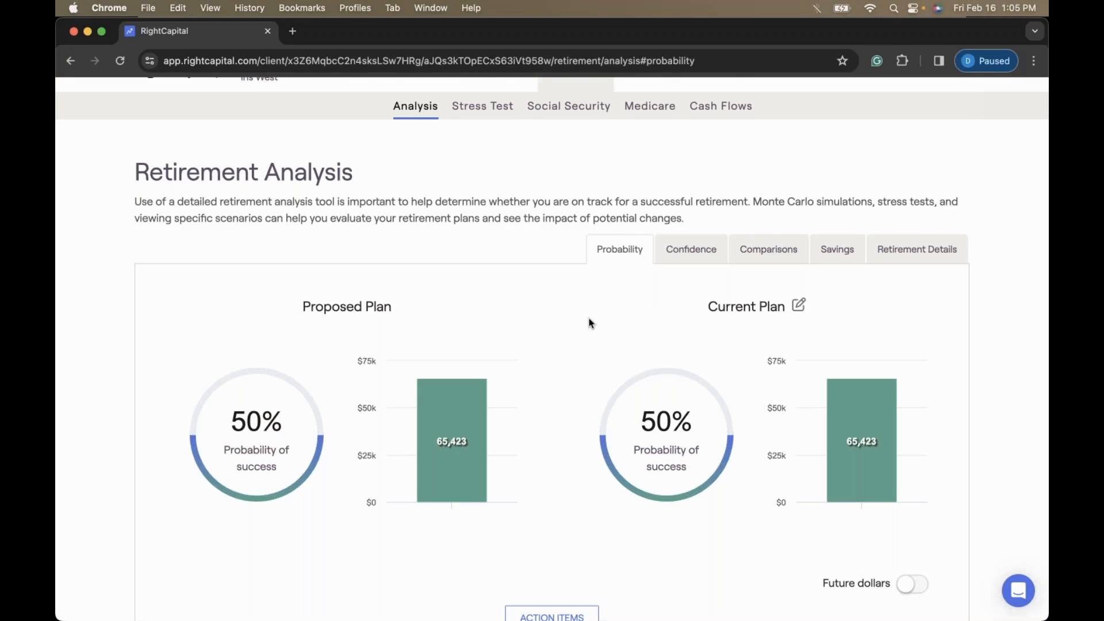
pyautogui.scroll(-1, 589, 318)
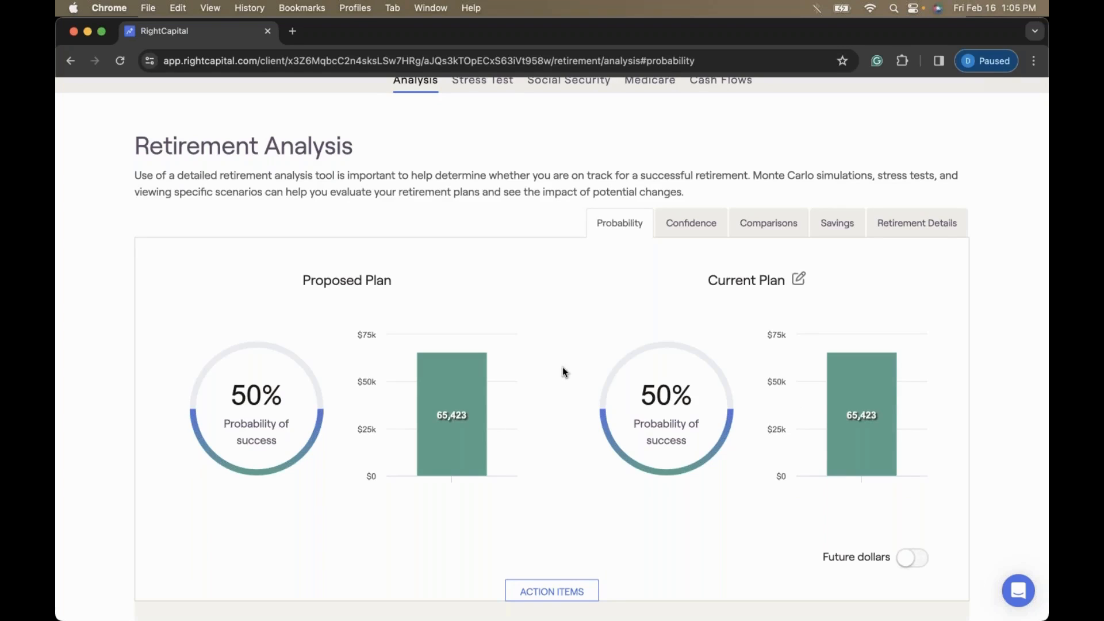
pyautogui.scroll(1, 563, 371)
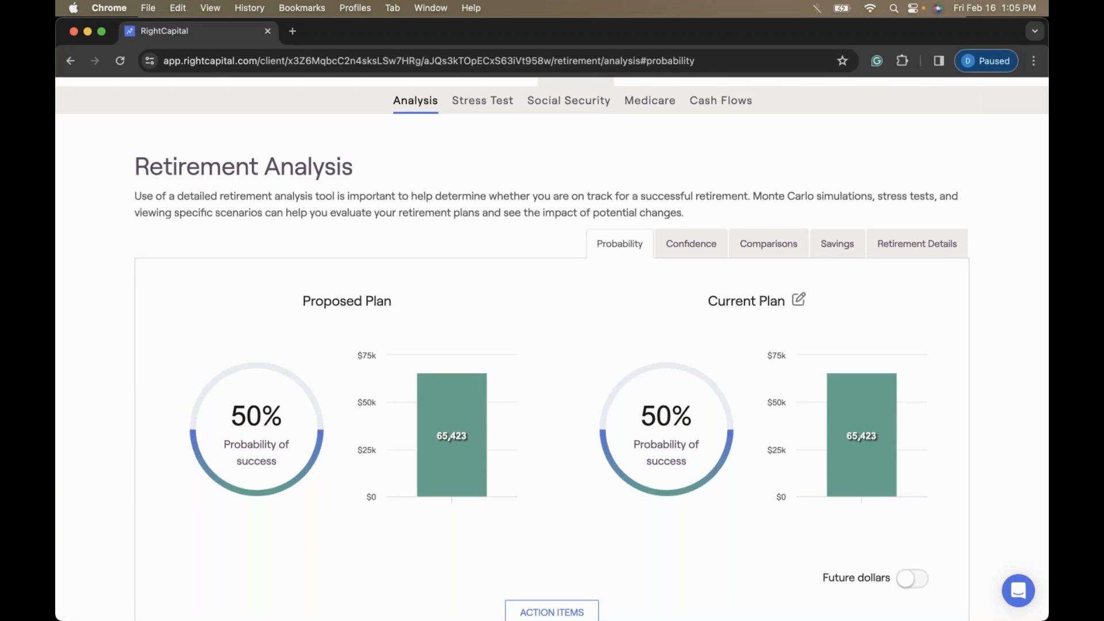
# - Examine the proposed and current financial goals, income and strategies below the retirement probability charts
pyautogui.scroll(-3, 562, 444)
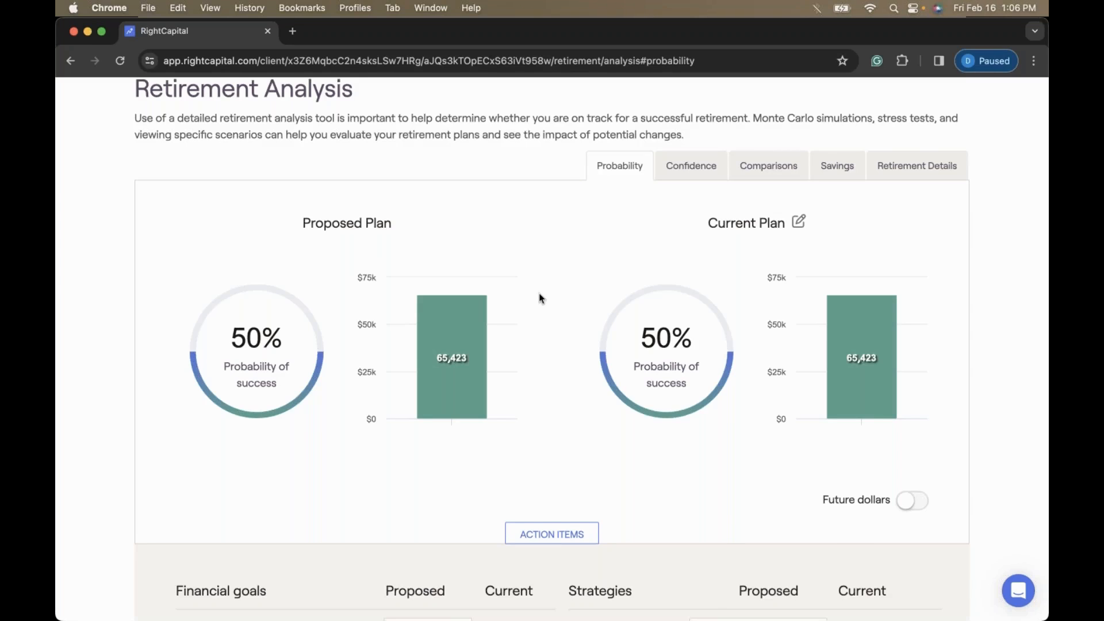
pyautogui.scroll(-3, 540, 297)
pyautogui.scroll(-2, 540, 298)
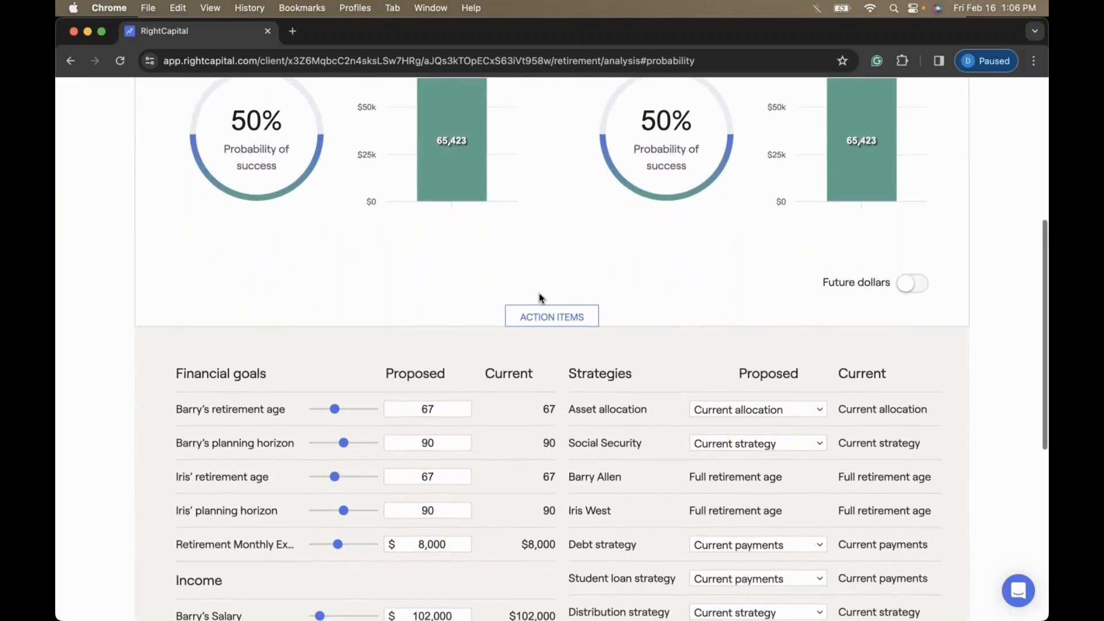
pyautogui.scroll(-2, 540, 298)
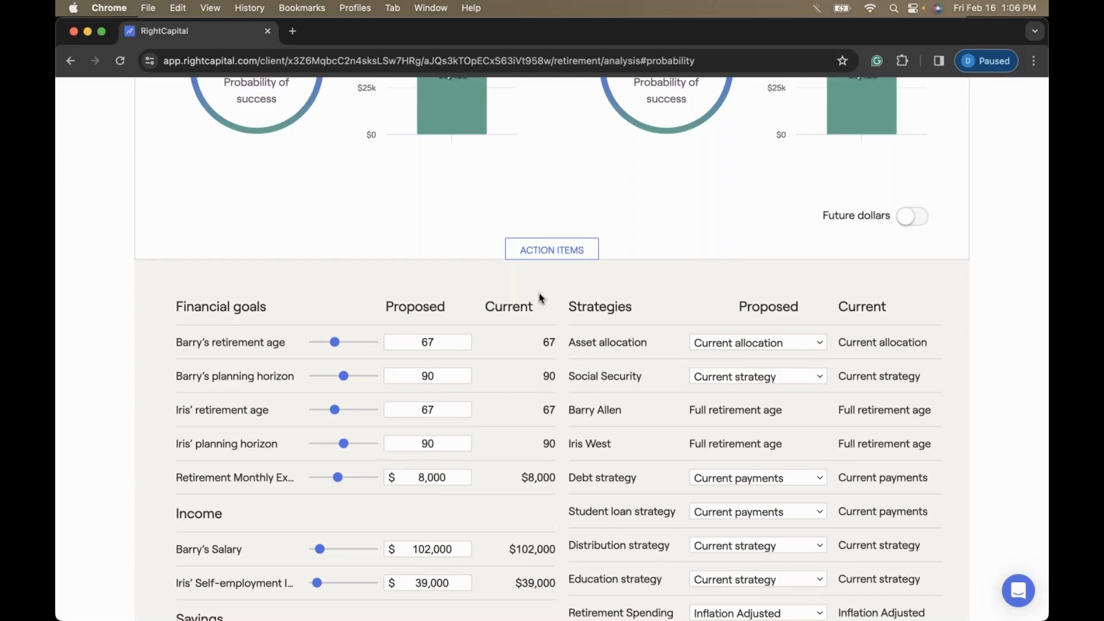
pyautogui.scroll(4, 541, 297)
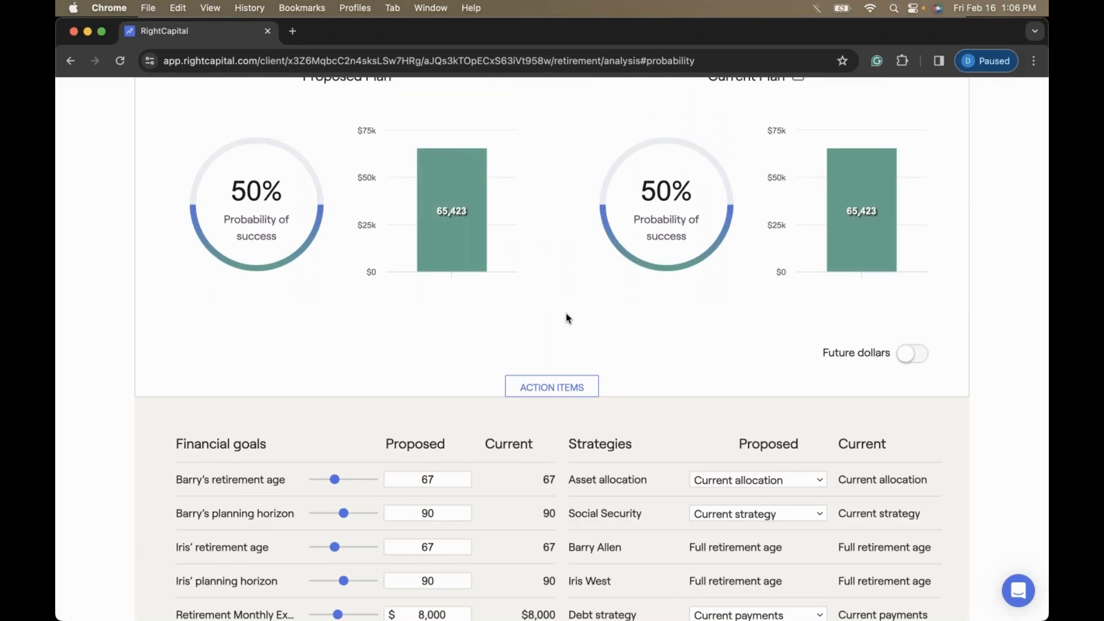
pyautogui.scroll(2, 566, 315)
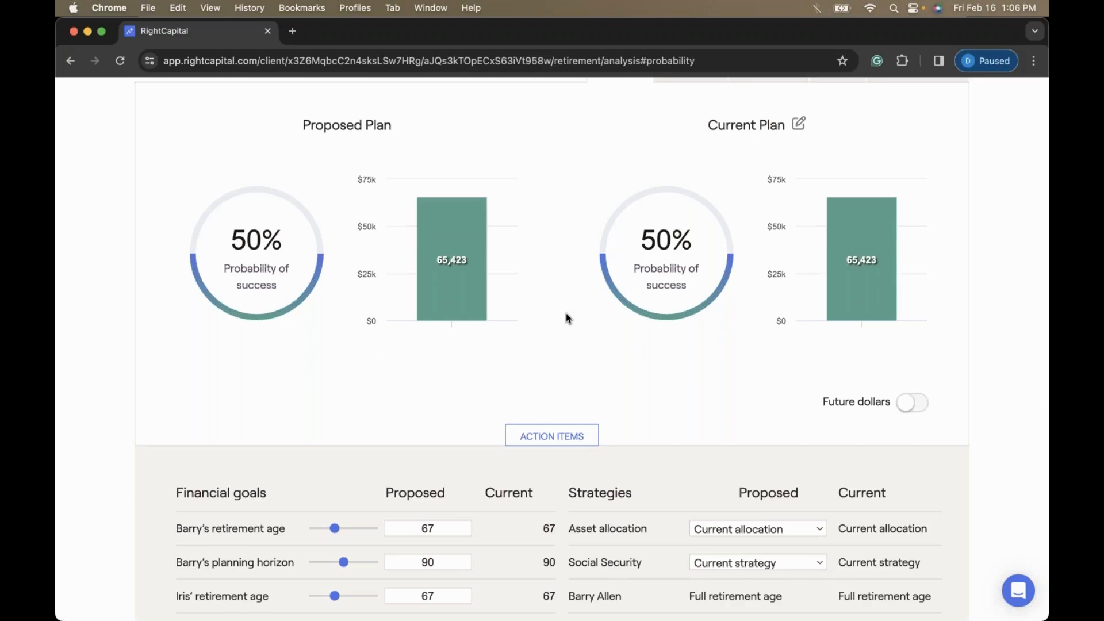
pyautogui.scroll(2, 566, 317)
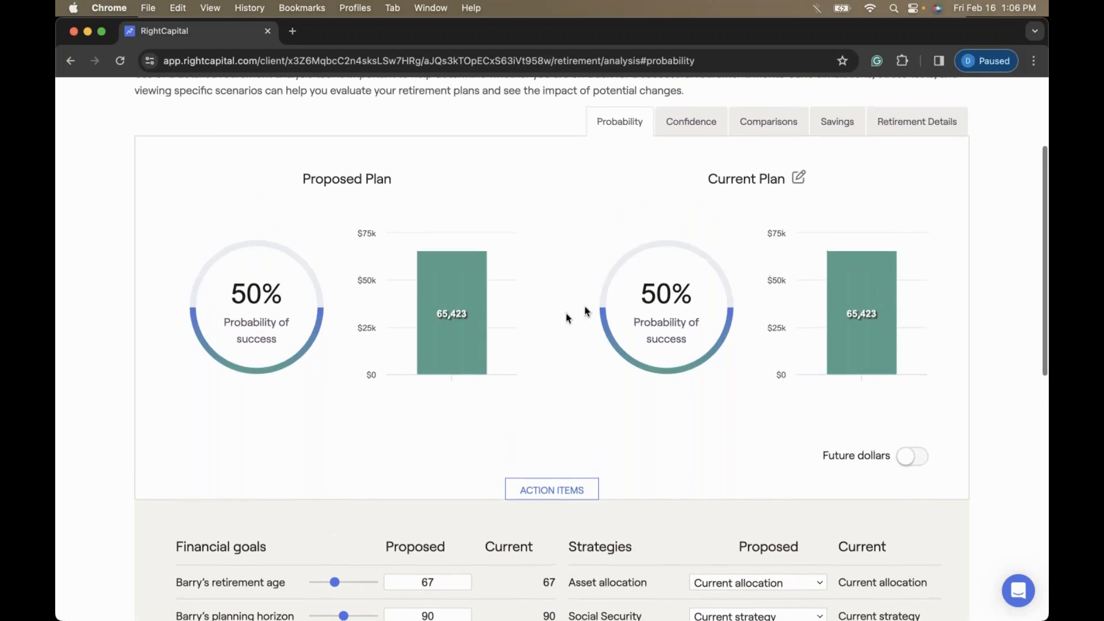
# - View the list for adding or removing retirement plans, close it unchanged and return to the probability charts
pyautogui.click(798, 180)
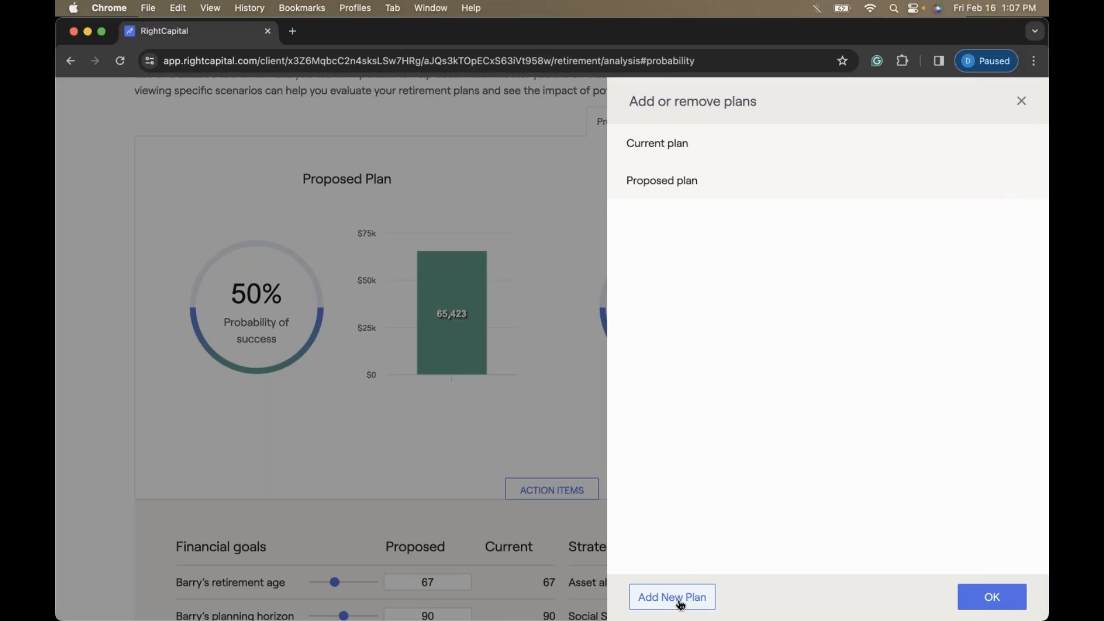
pyautogui.click(988, 596)
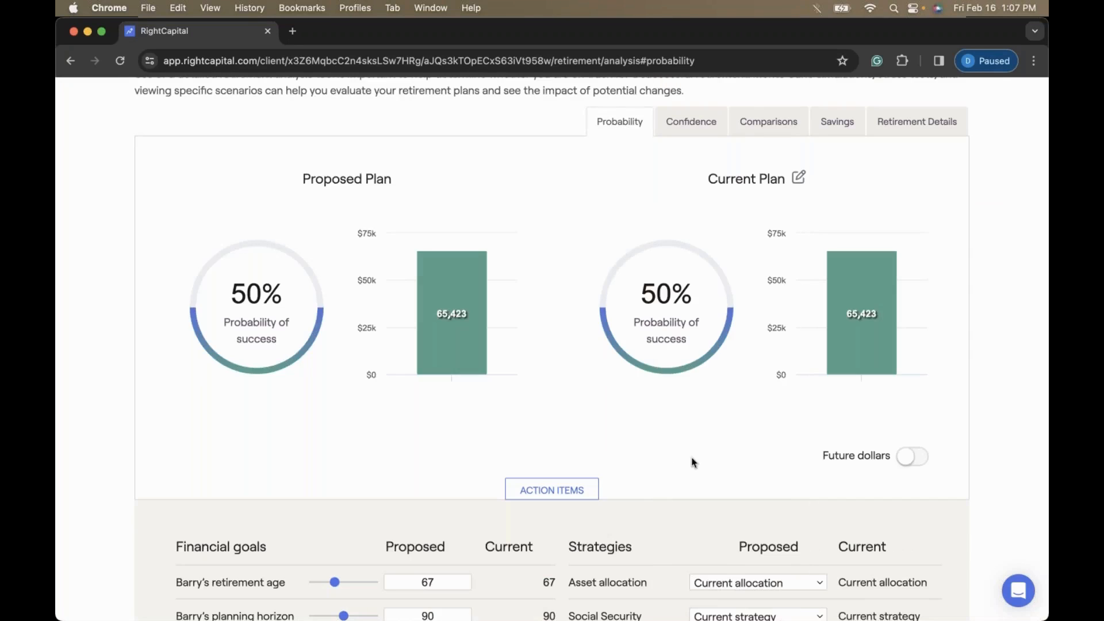
pyautogui.scroll(1, 541, 411)
pyautogui.scroll(1, 542, 414)
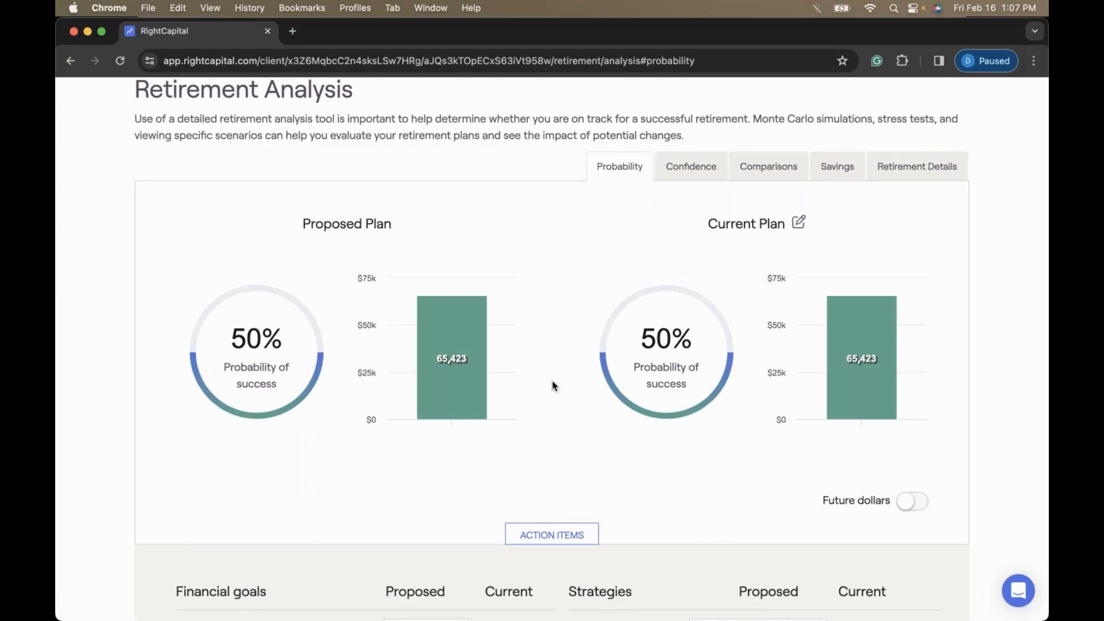
pyautogui.scroll(-1, 555, 384)
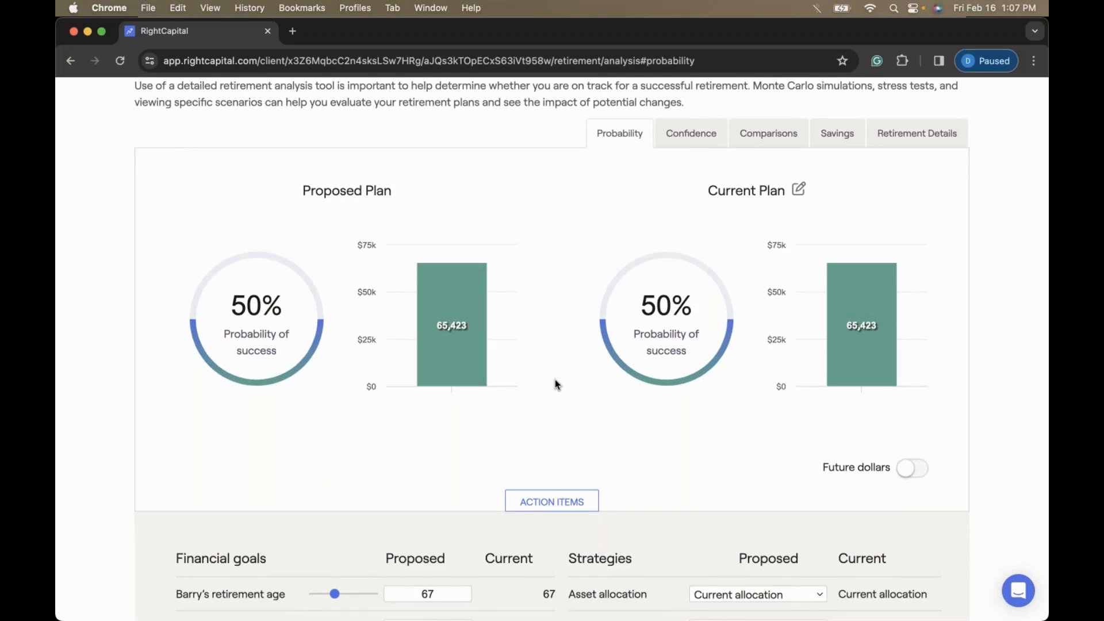
pyautogui.scroll(1, 555, 382)
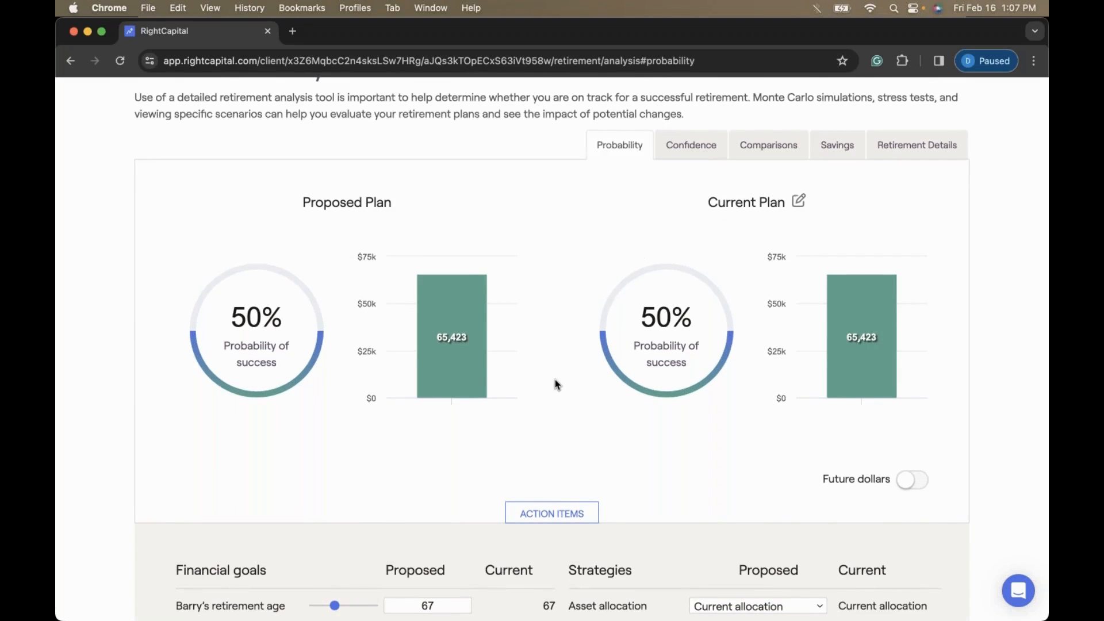
# - Examine the Confidence chart of the Proposed plan's asset simulation, reading the confidence ranges and median at age 90
pyautogui.click(692, 147)
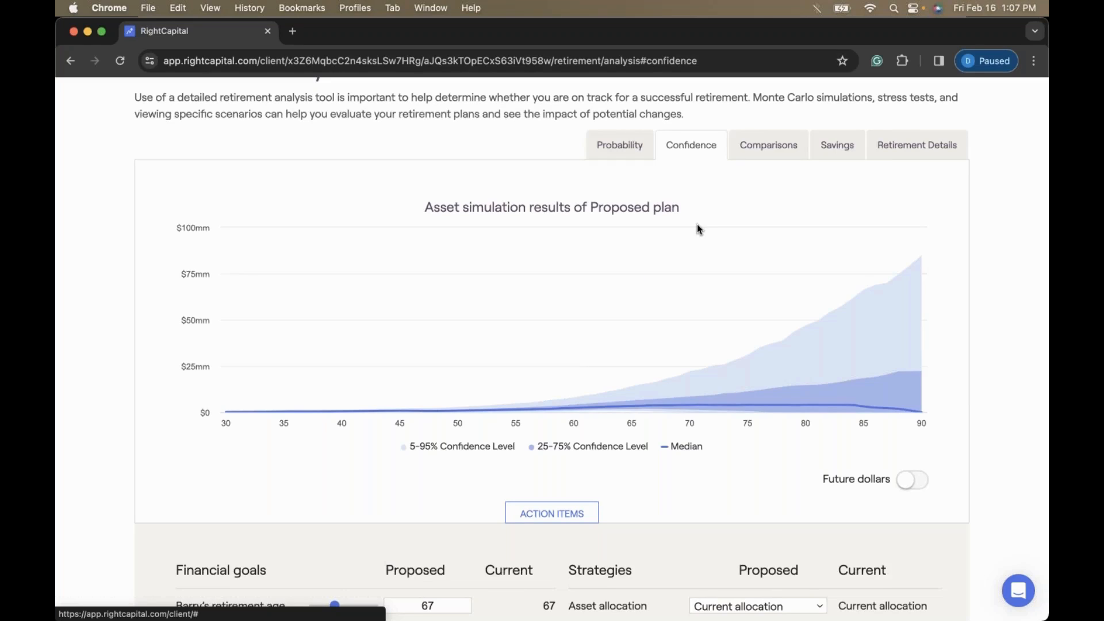
pyautogui.scroll(-1, 698, 229)
pyautogui.moveTo(711, 290)
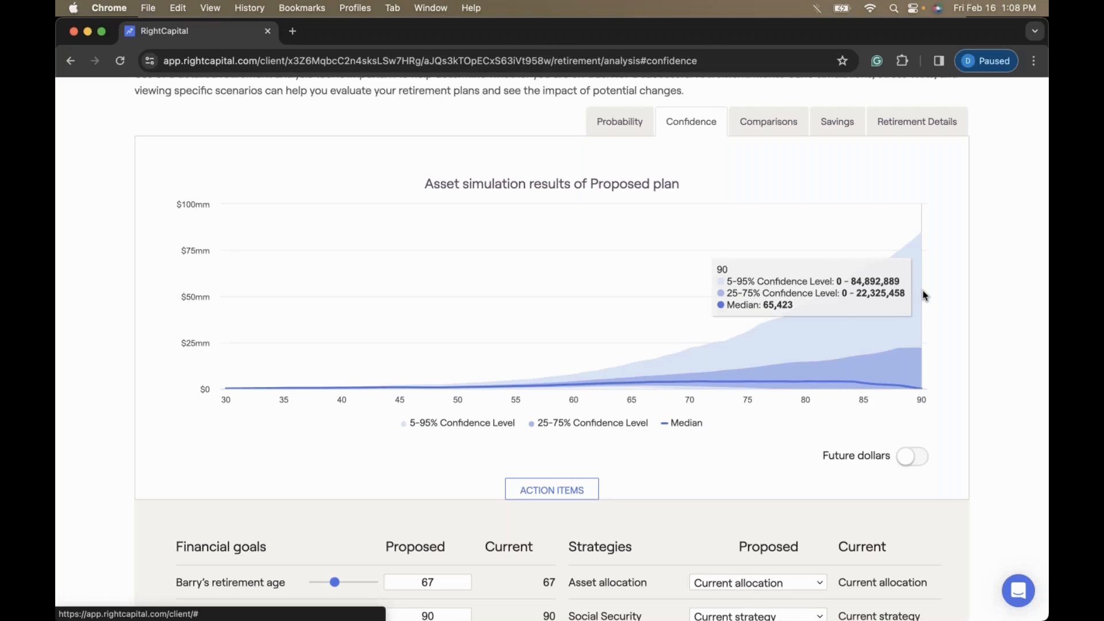
pyautogui.scroll(1, 809, 222)
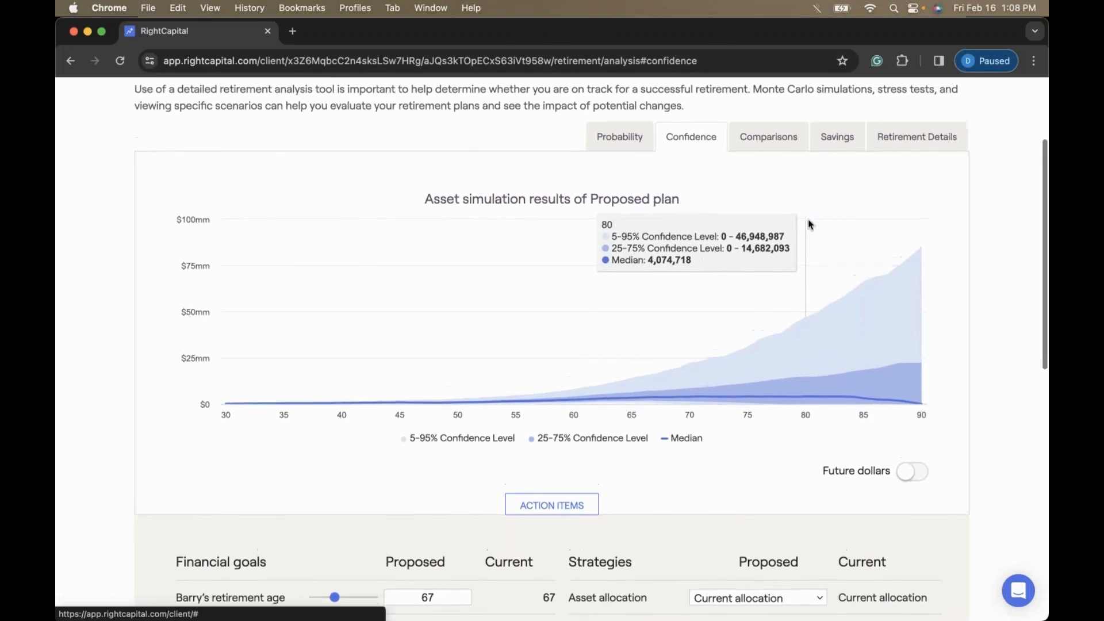
# - View the Comparisons chart of invested assets for the current and proposed plans, along with the financial goals and strategies below
pyautogui.click(777, 153)
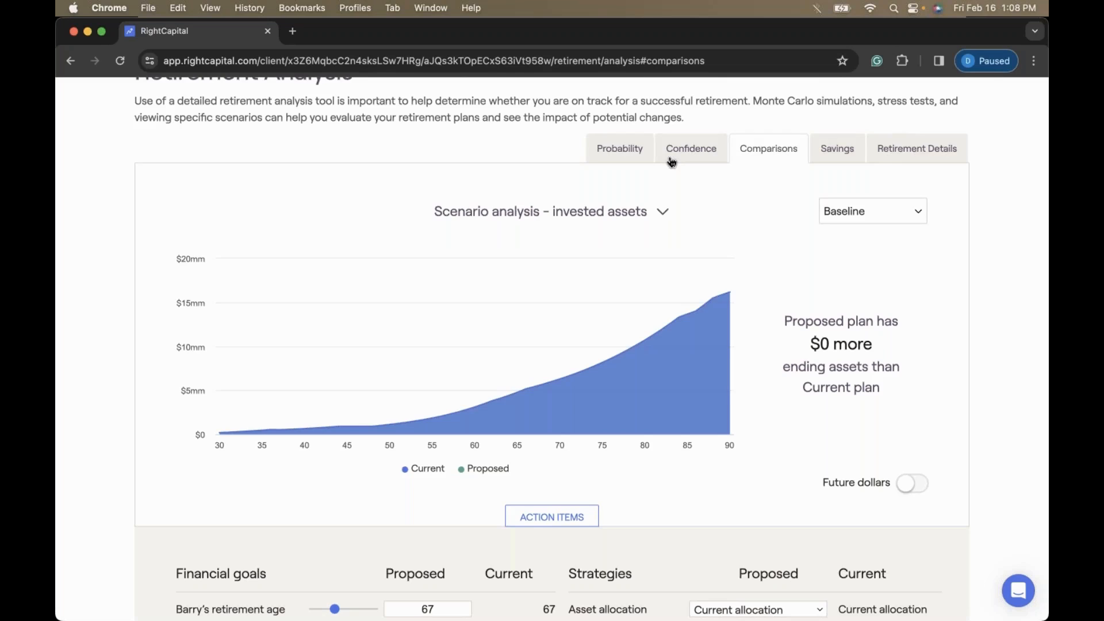
pyautogui.scroll(5, 725, 236)
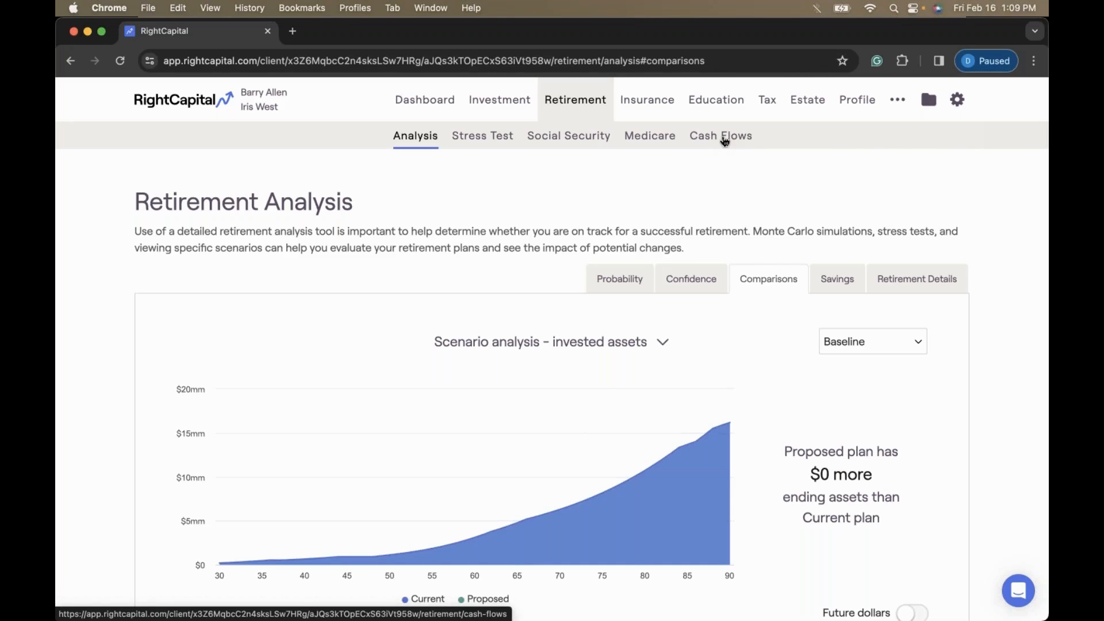
pyautogui.scroll(-2, 752, 227)
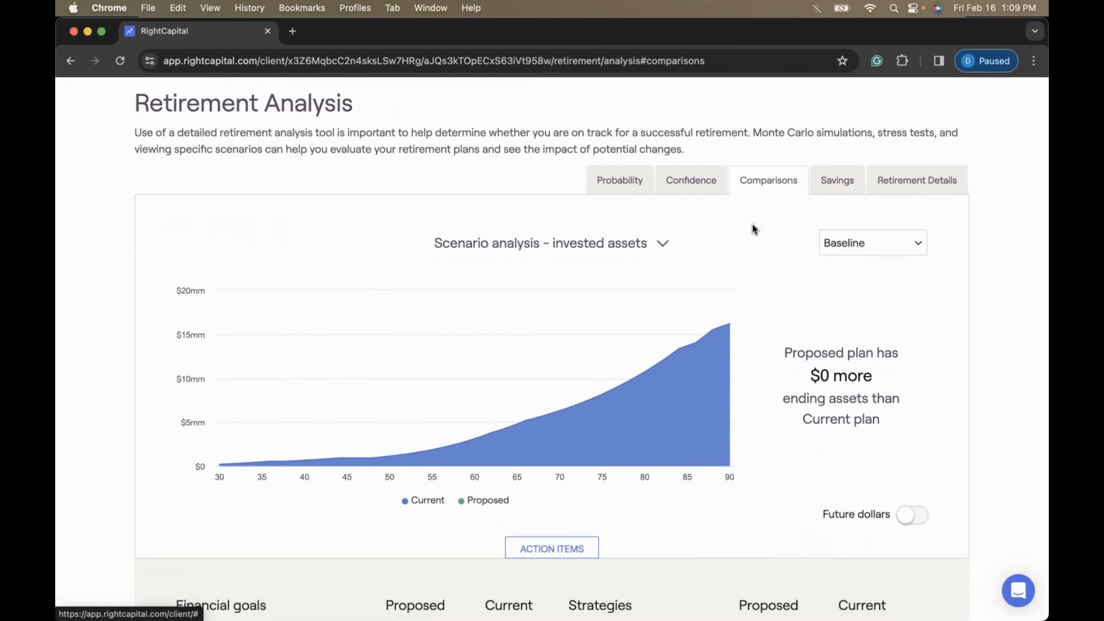
pyautogui.scroll(-1, 752, 225)
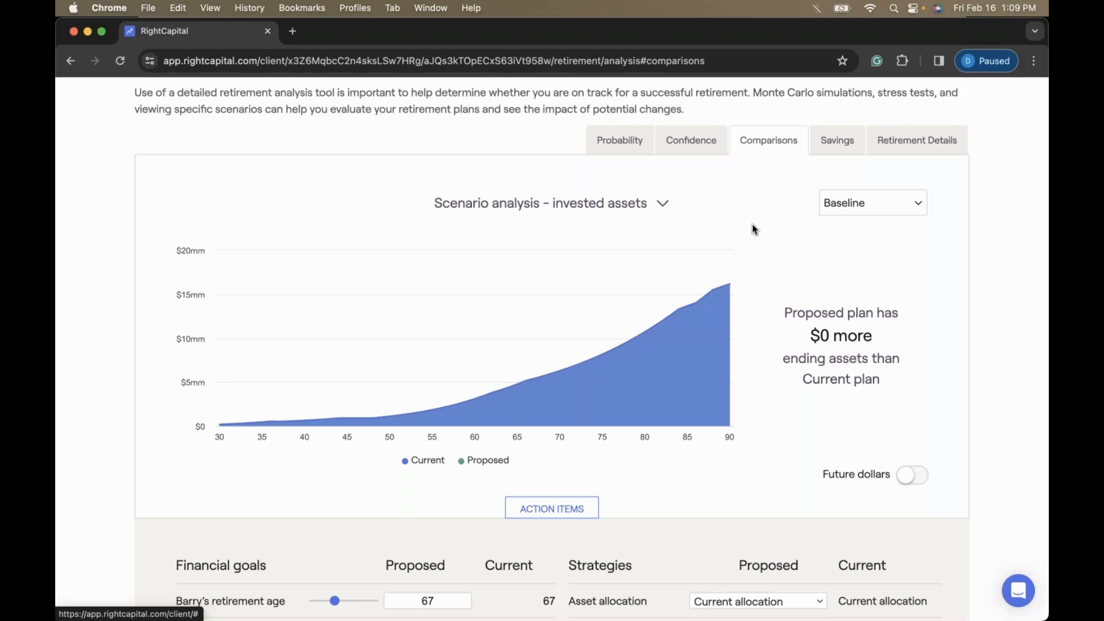
pyautogui.scroll(-3, 753, 228)
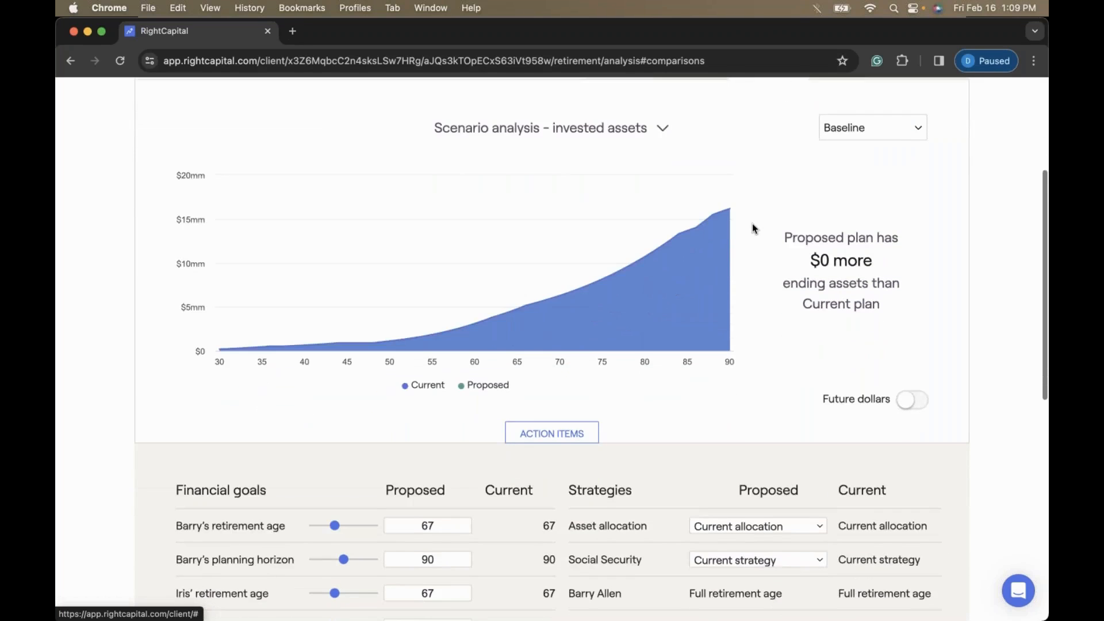
pyautogui.scroll(-1, 752, 227)
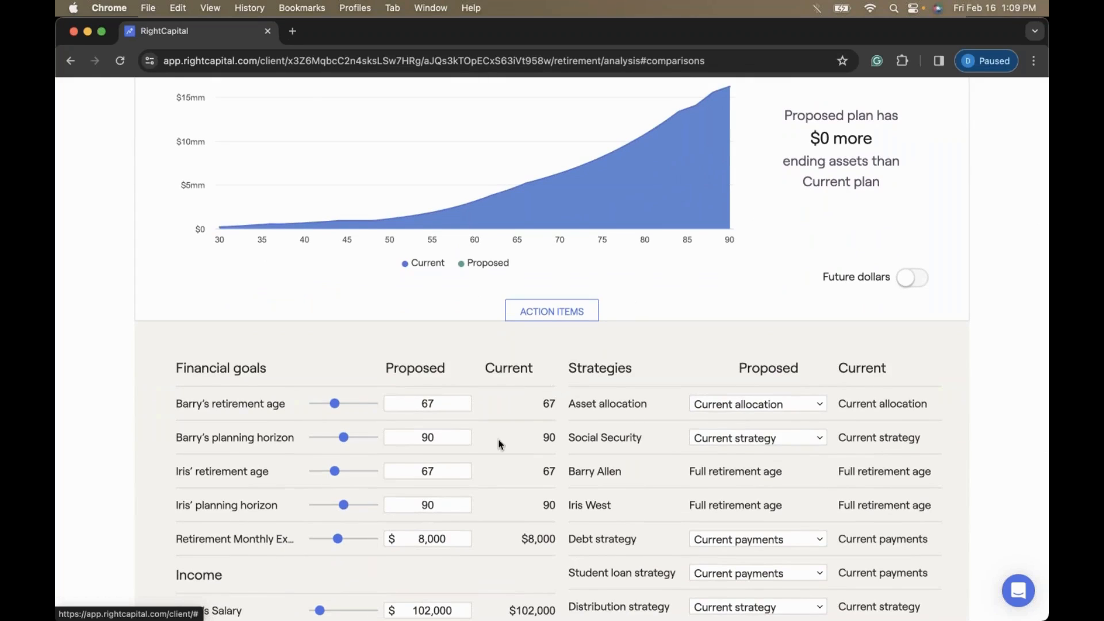
# - Set the second client's proposed retirement age to 70 and view the updated invested assets comparison
pyautogui.doubleClick(445, 470)
pyautogui.write('70')
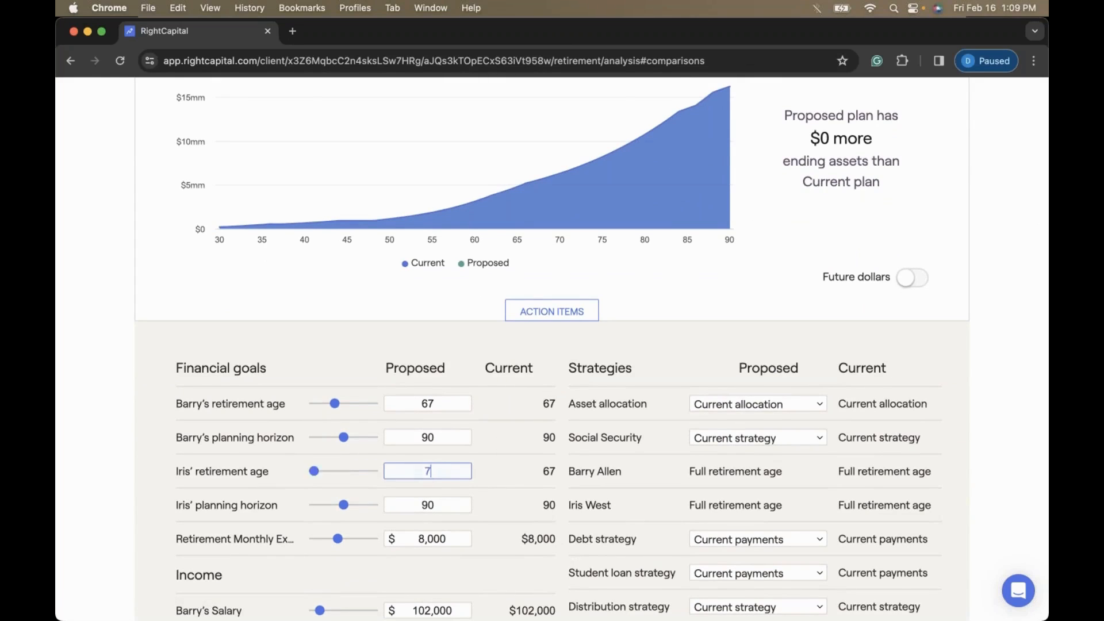
pyautogui.click(643, 404)
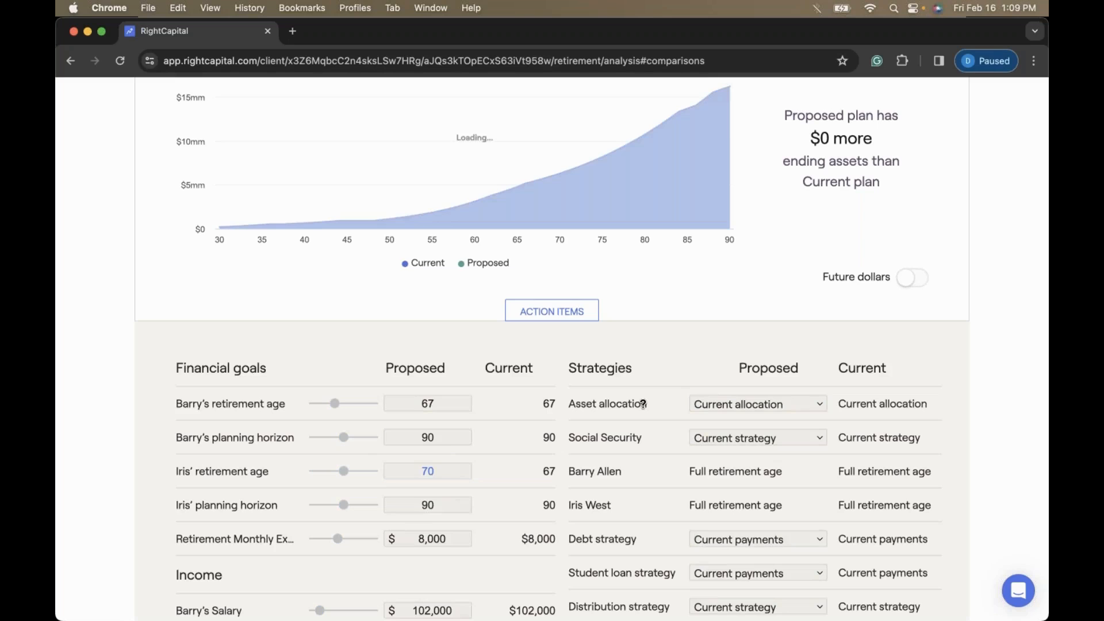
pyautogui.scroll(3, 644, 408)
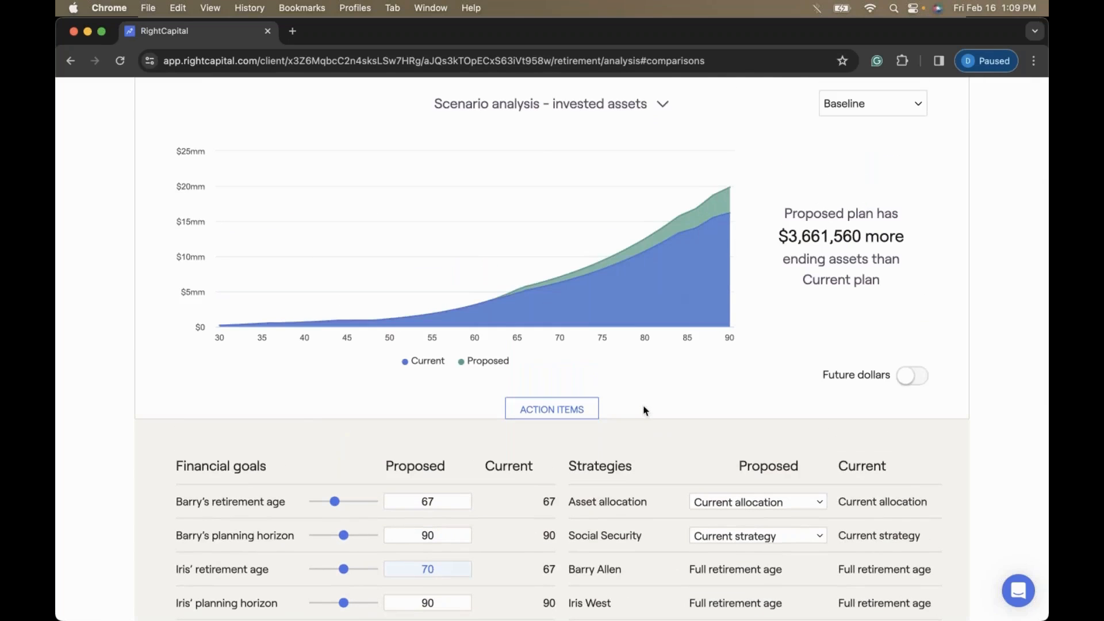
pyautogui.scroll(1, 644, 409)
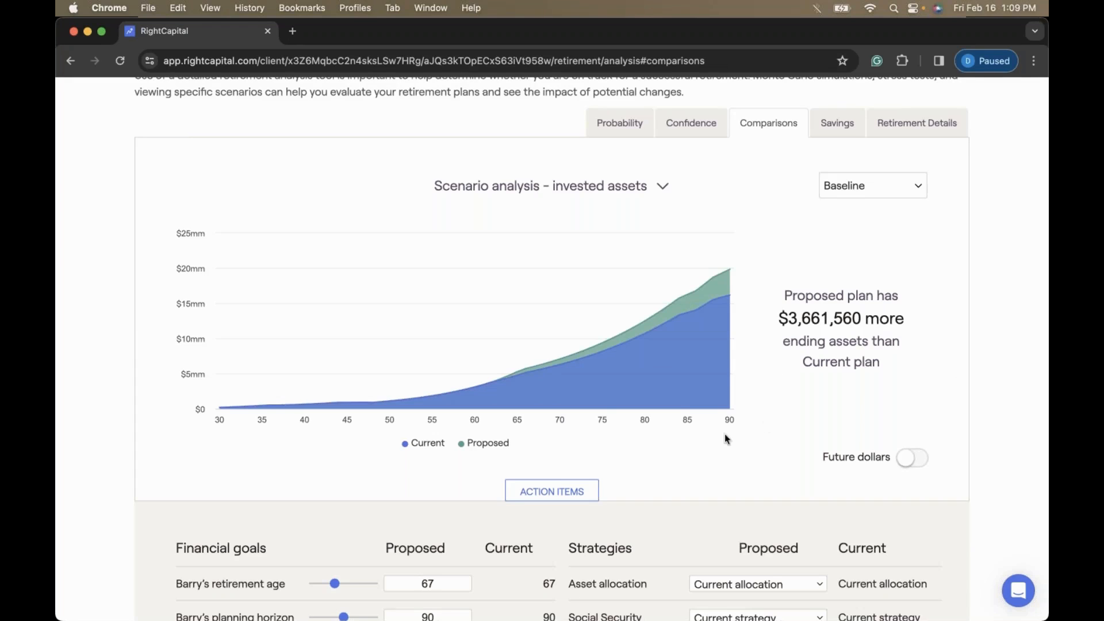
# - Hide and restore the Current plan series on the invested assets chart and compare both plans at age 90
pyautogui.moveTo(621, 399)
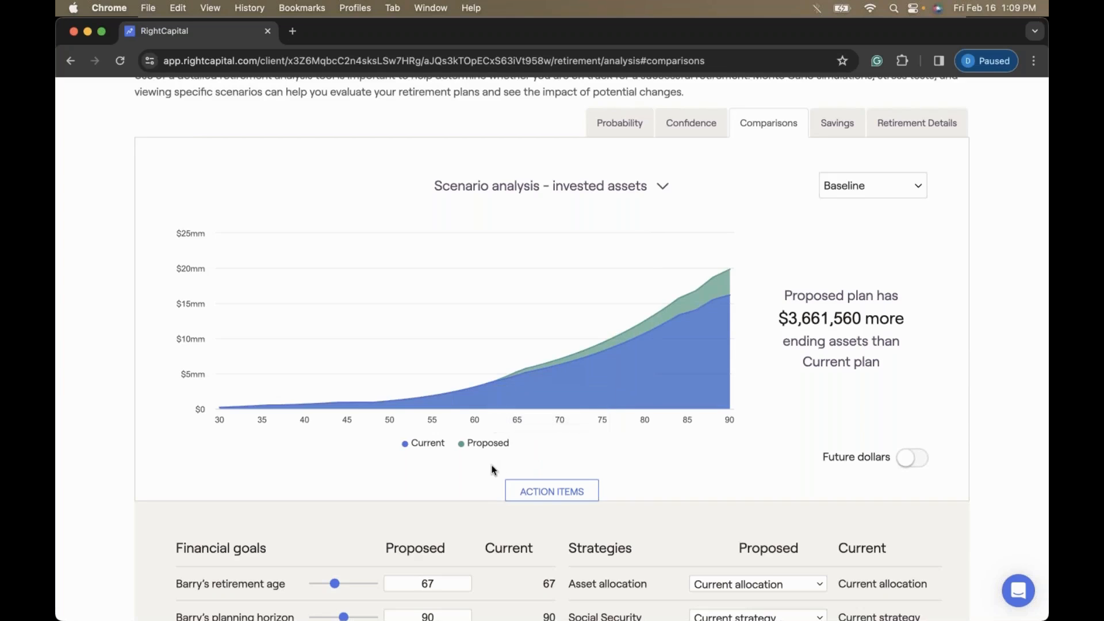
pyautogui.click(436, 445)
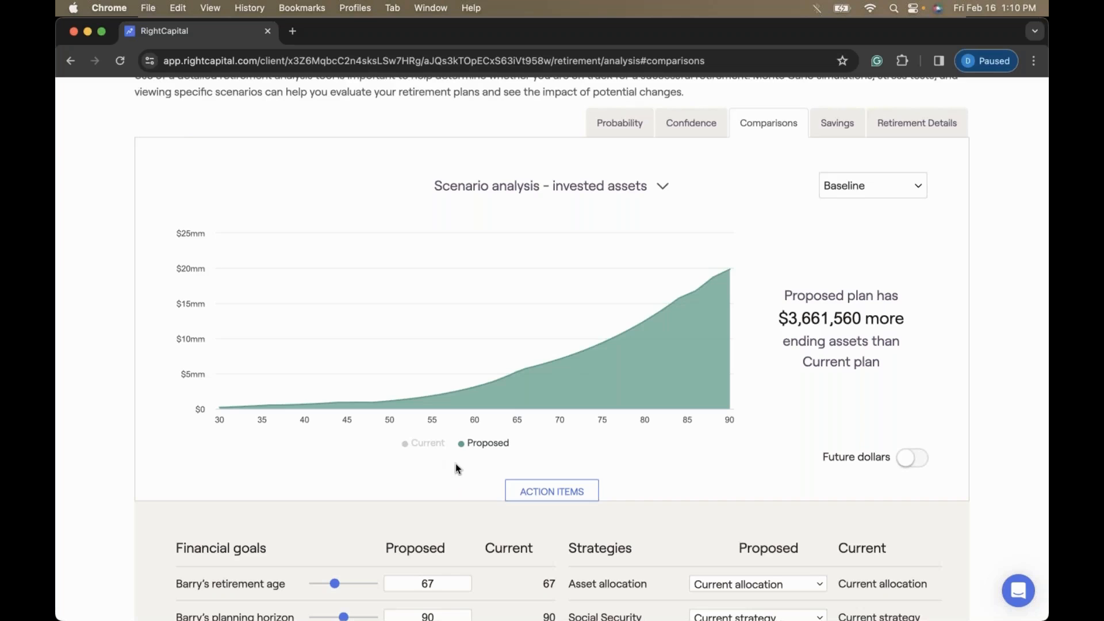
pyautogui.click(421, 444)
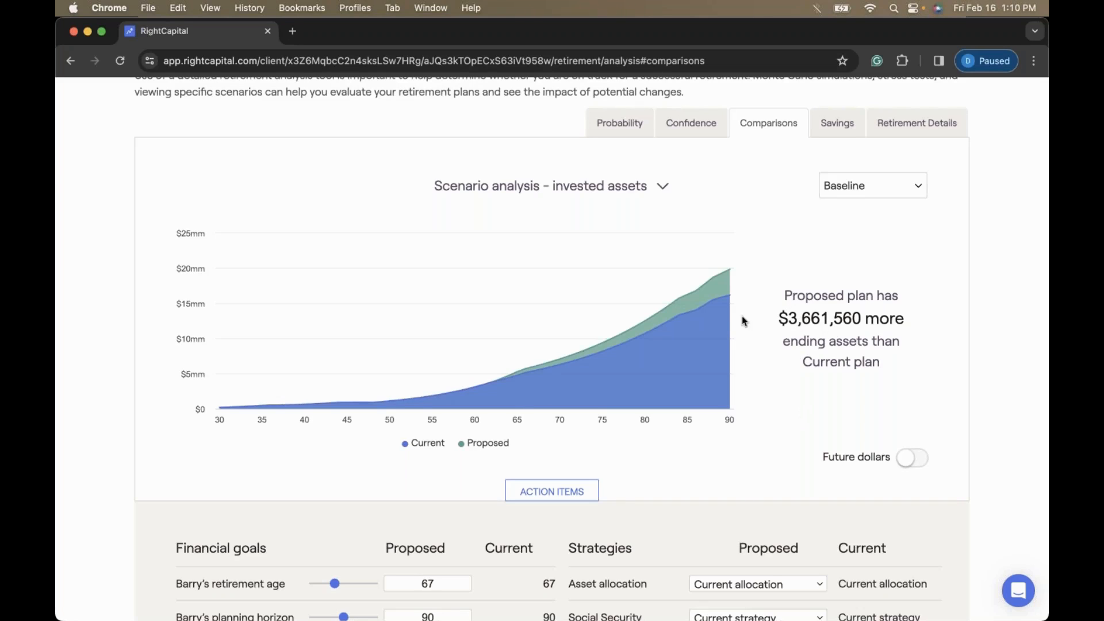
pyautogui.moveTo(731, 317)
# - Check the household members' ages and return to the invested assets comparison chart
pyautogui.scroll(5, 357, 431)
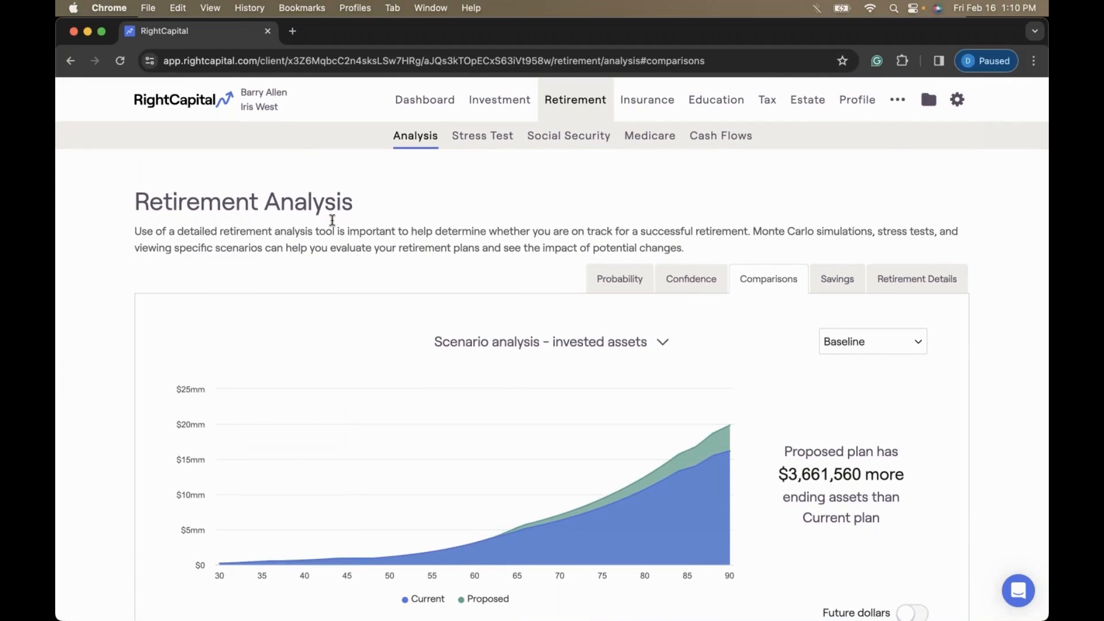
pyautogui.moveTo(260, 92)
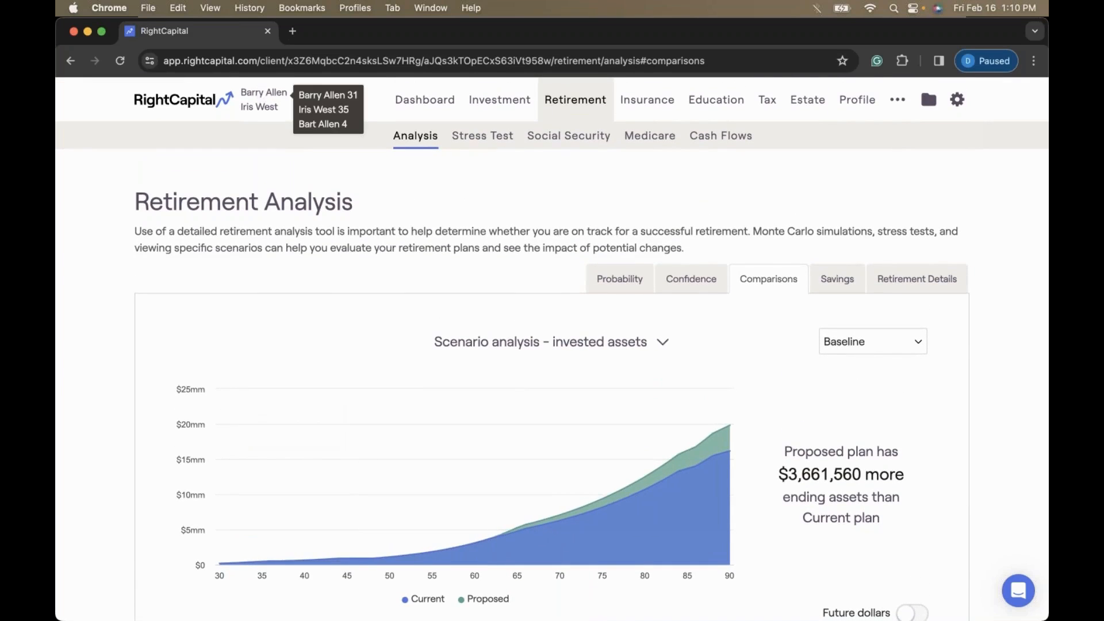
pyautogui.scroll(-3, 320, 322)
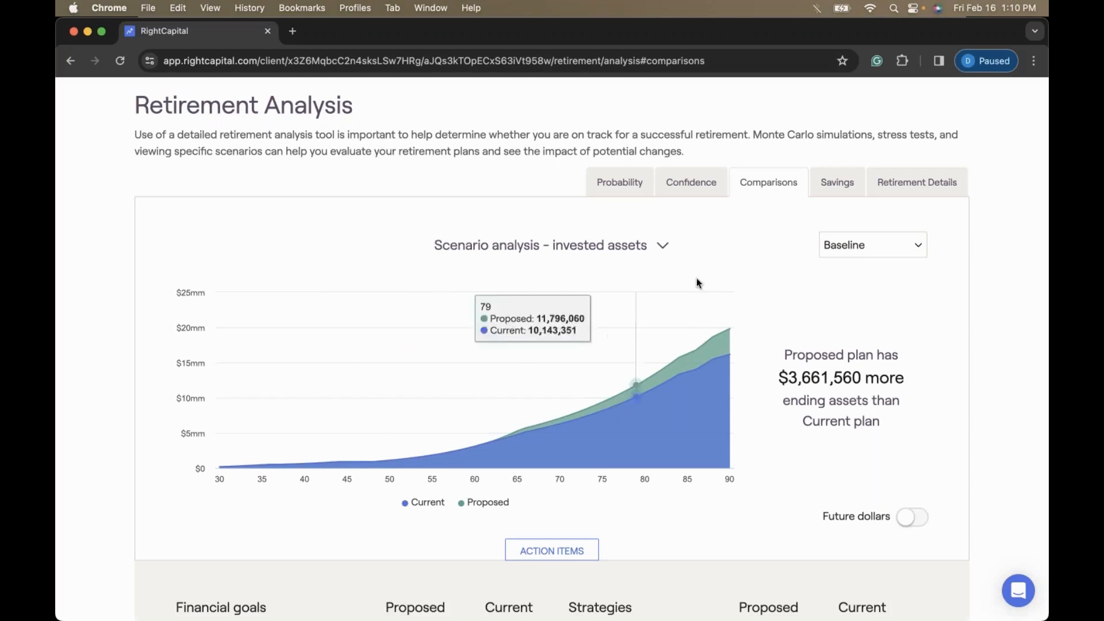
# - Switch the scenario analysis to net worth and compare the proposed and current plans at age 90
pyautogui.click(659, 247)
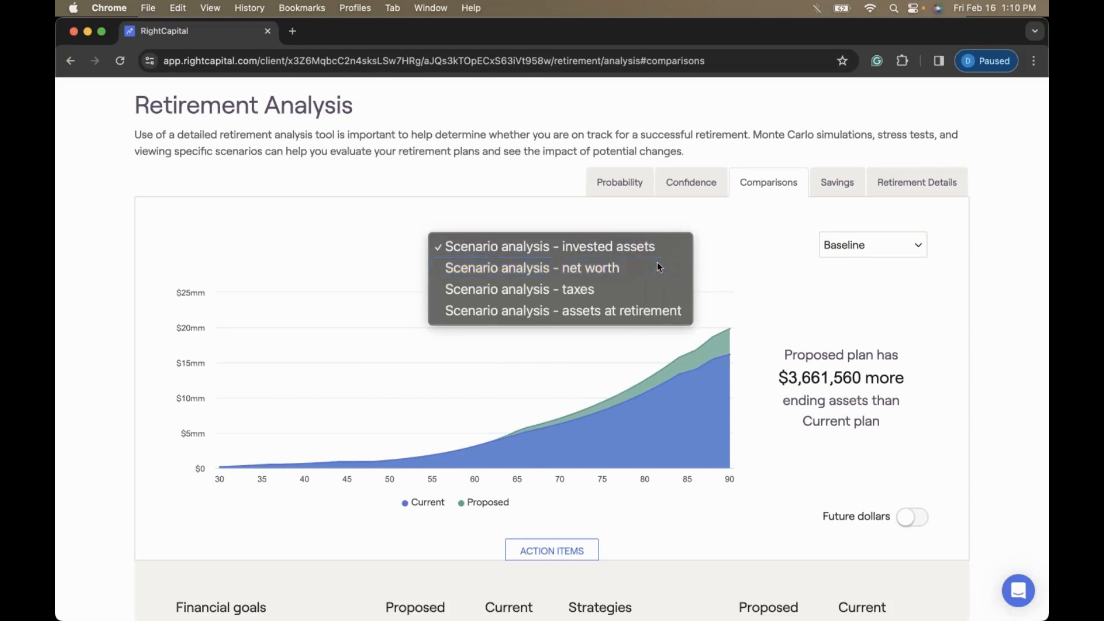
pyautogui.click(660, 268)
pyautogui.scroll(-1, 730, 260)
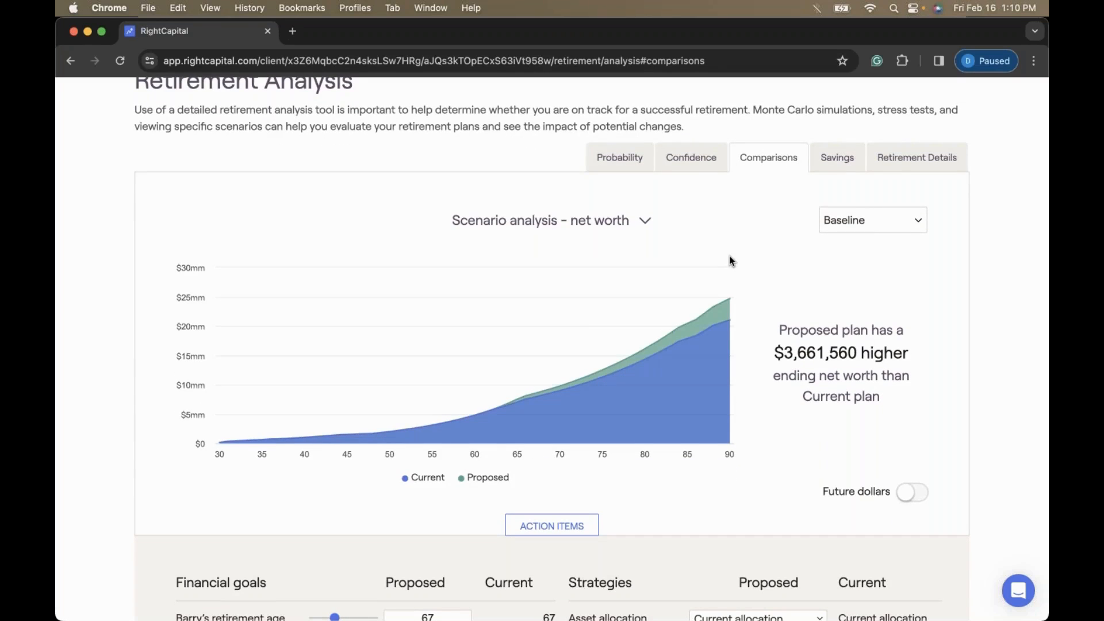
pyautogui.click(648, 224)
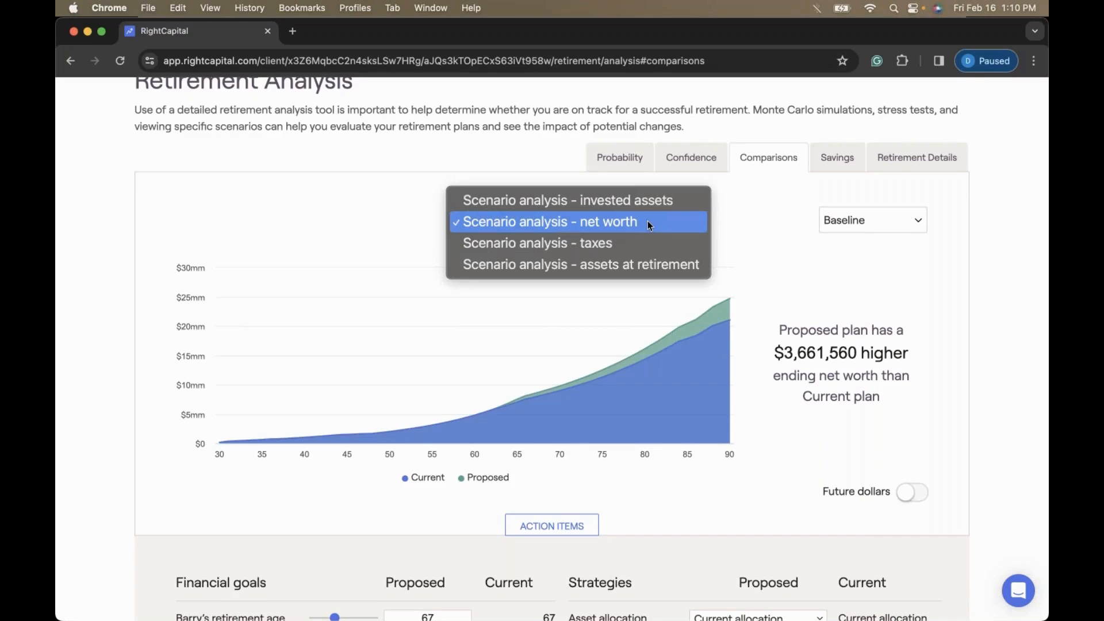
pyautogui.click(648, 224)
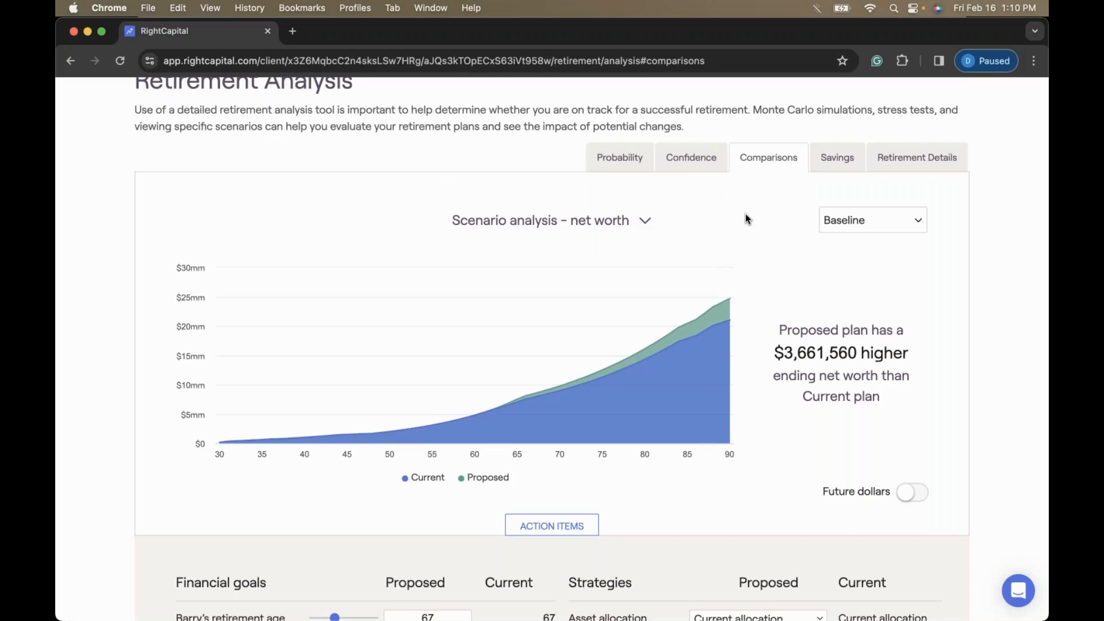
pyautogui.moveTo(733, 281)
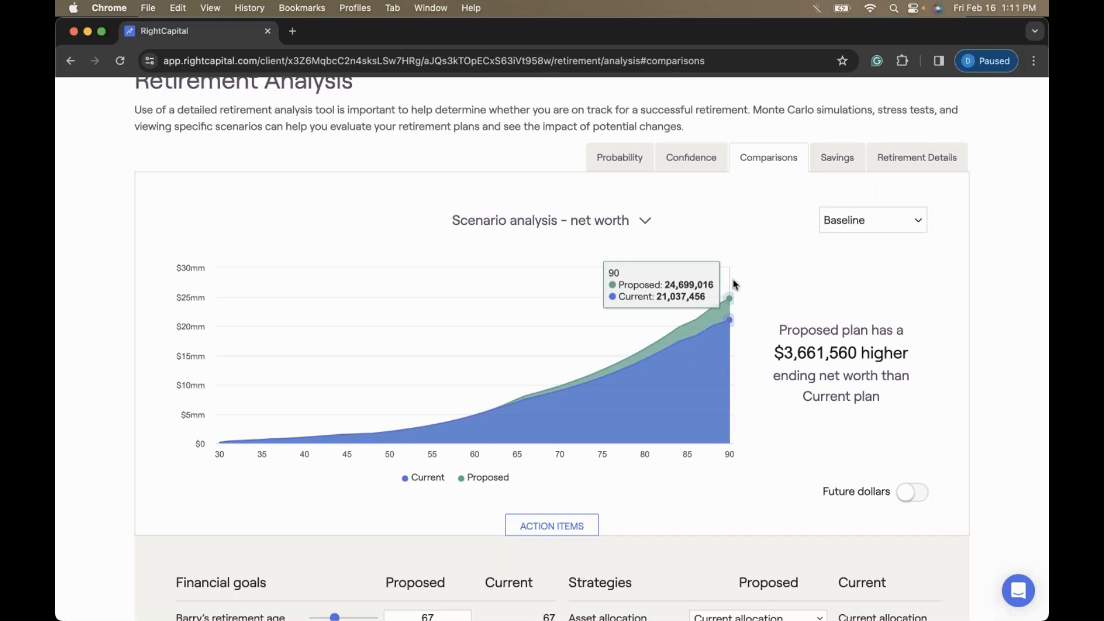
pyautogui.click(644, 223)
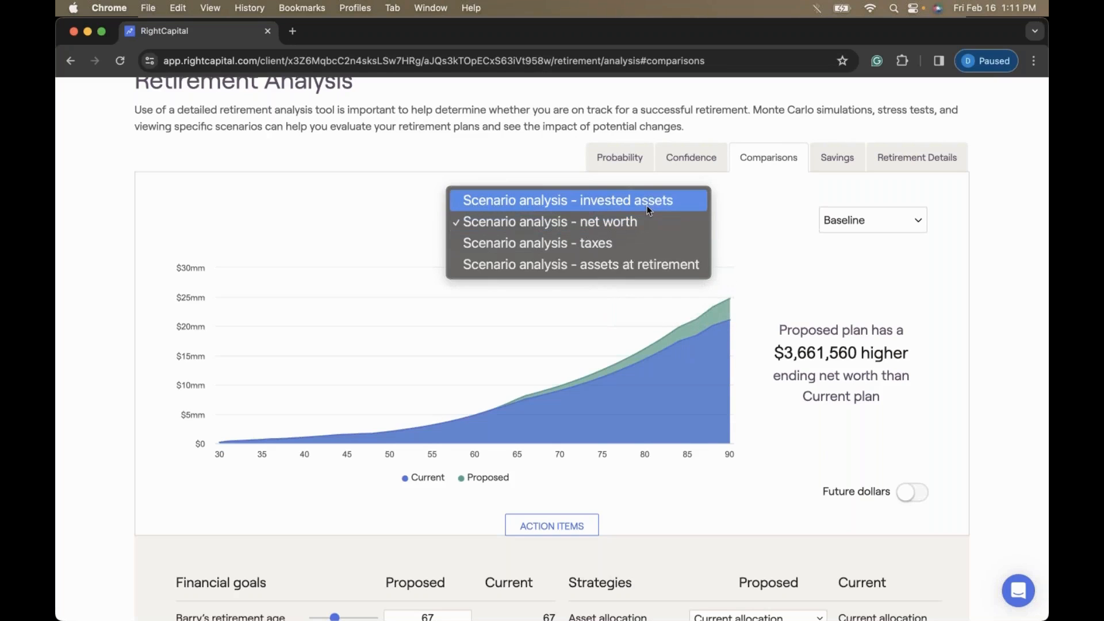
pyautogui.click(682, 225)
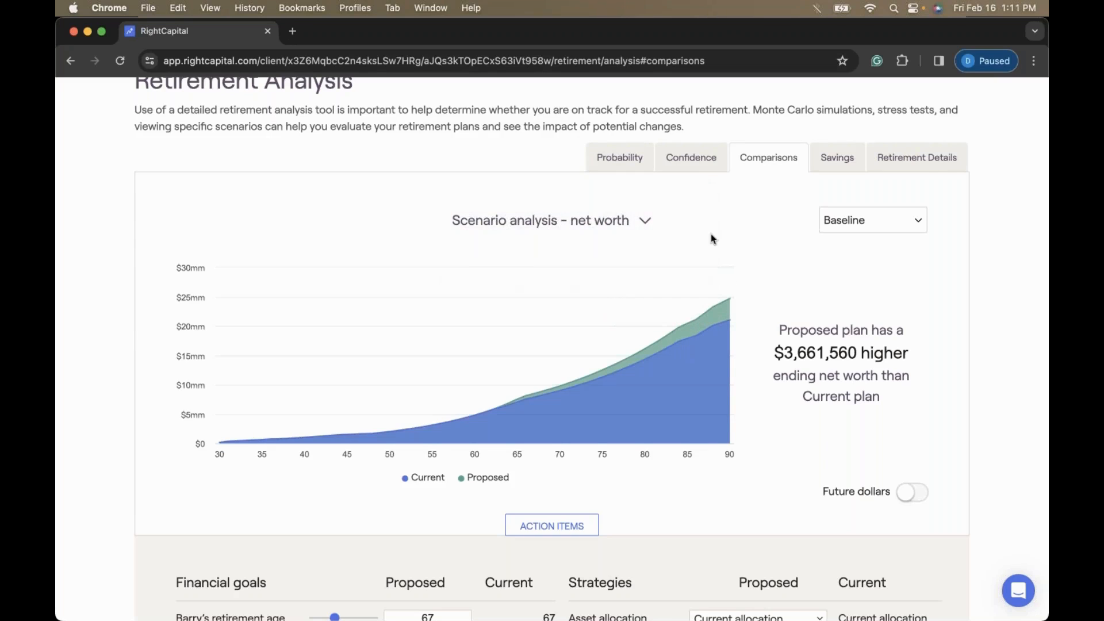
# - Switch the scenario analysis to taxes and compare the proposed and current plans' taxes across the ages
pyautogui.scroll(-1, 713, 238)
pyautogui.click(640, 215)
pyautogui.click(632, 238)
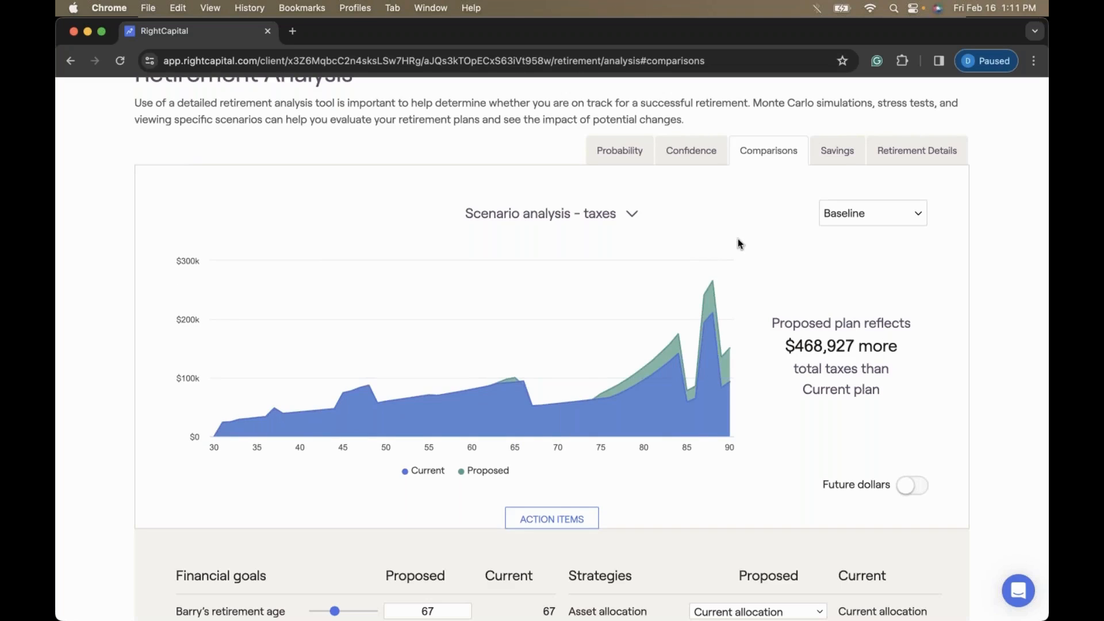
pyautogui.moveTo(508, 352)
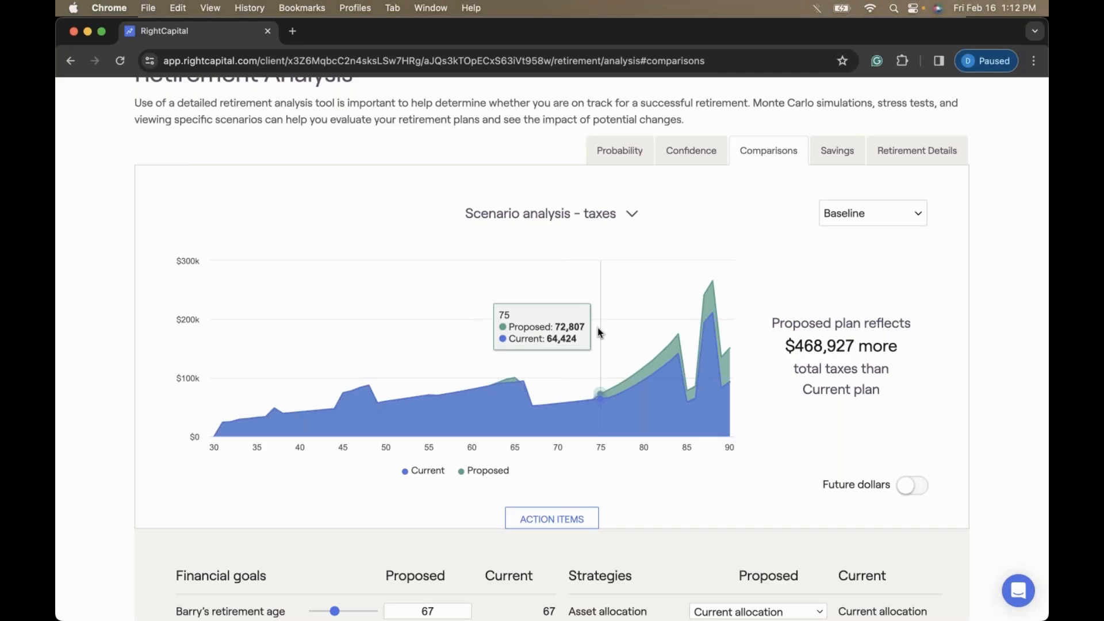
# - Switch the scenario analysis to assets at retirement and examine the proposed and current amounts and their difference
pyautogui.click(631, 212)
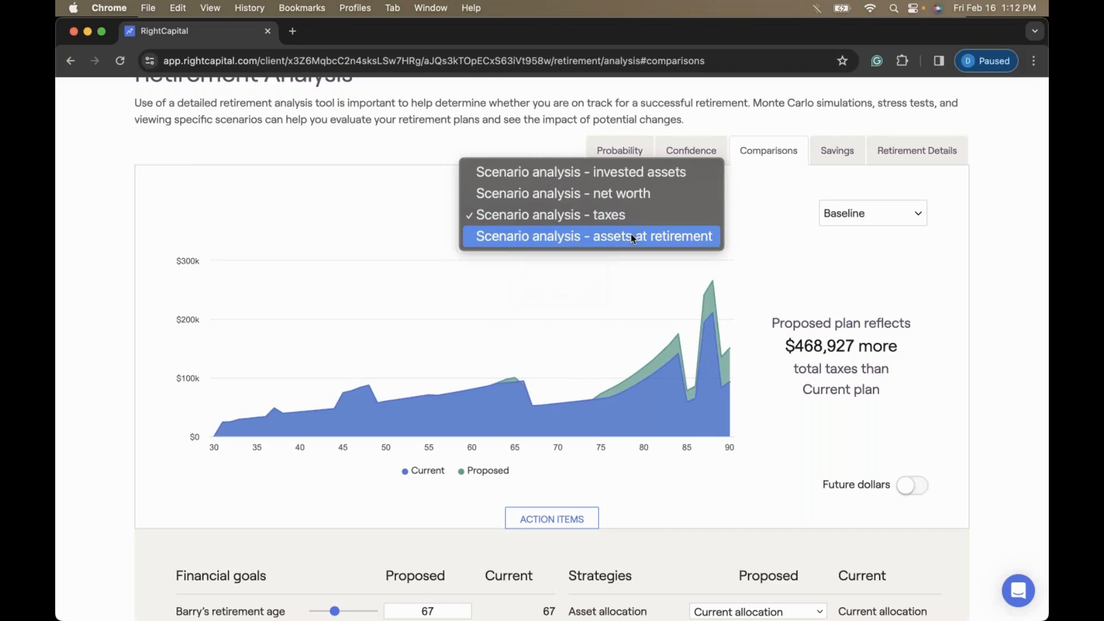
pyautogui.click(630, 236)
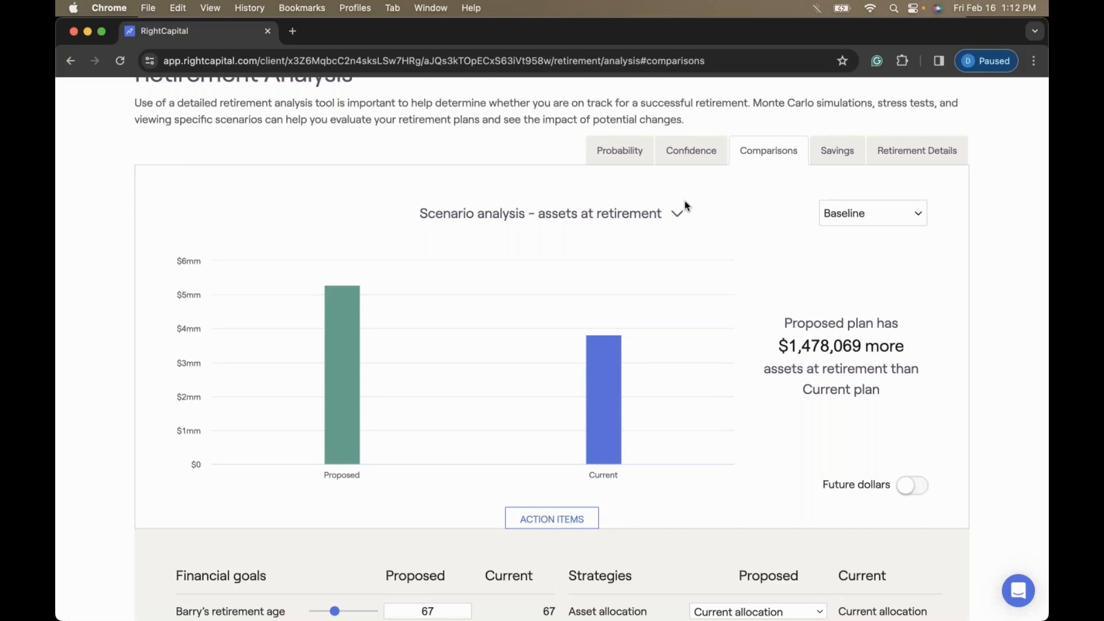
pyautogui.scroll(3, 684, 208)
pyautogui.scroll(-5, 493, 248)
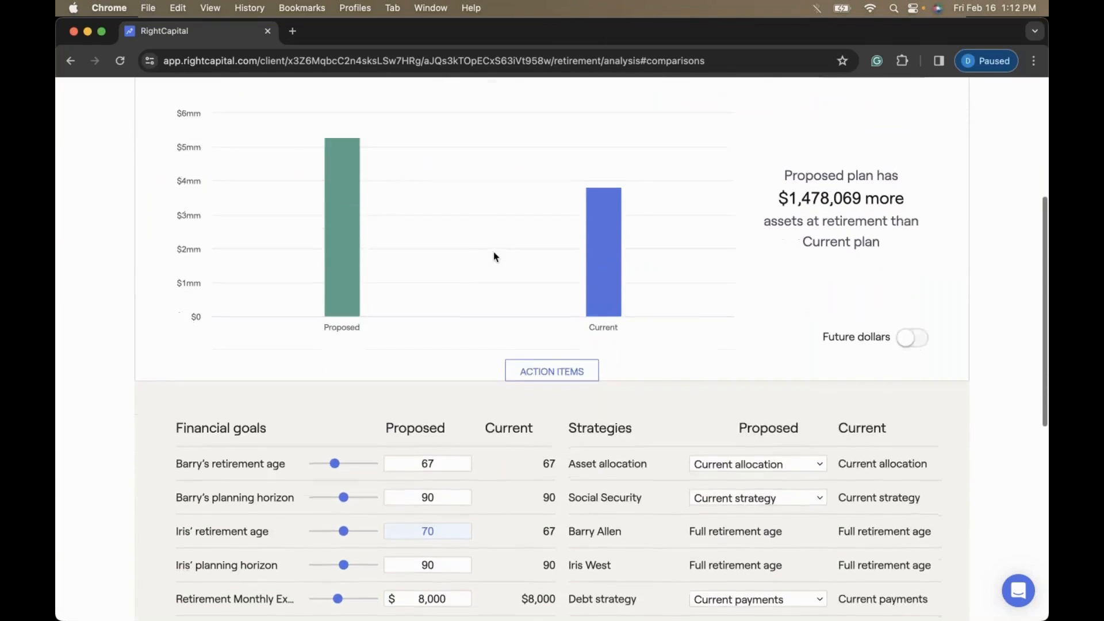
pyautogui.scroll(2, 429, 299)
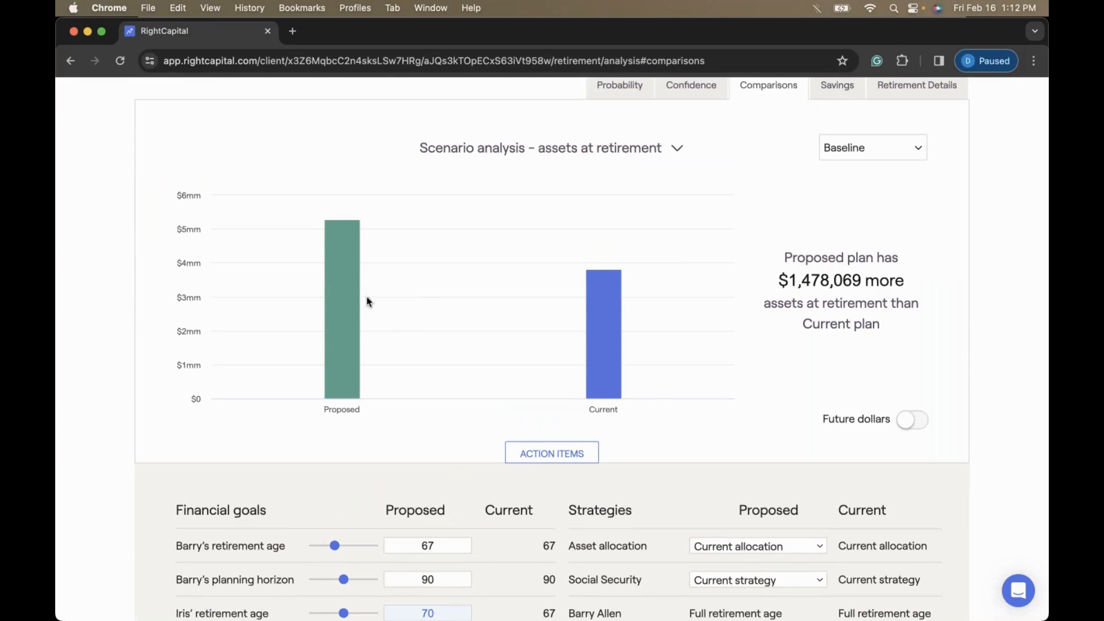
pyautogui.moveTo(355, 301)
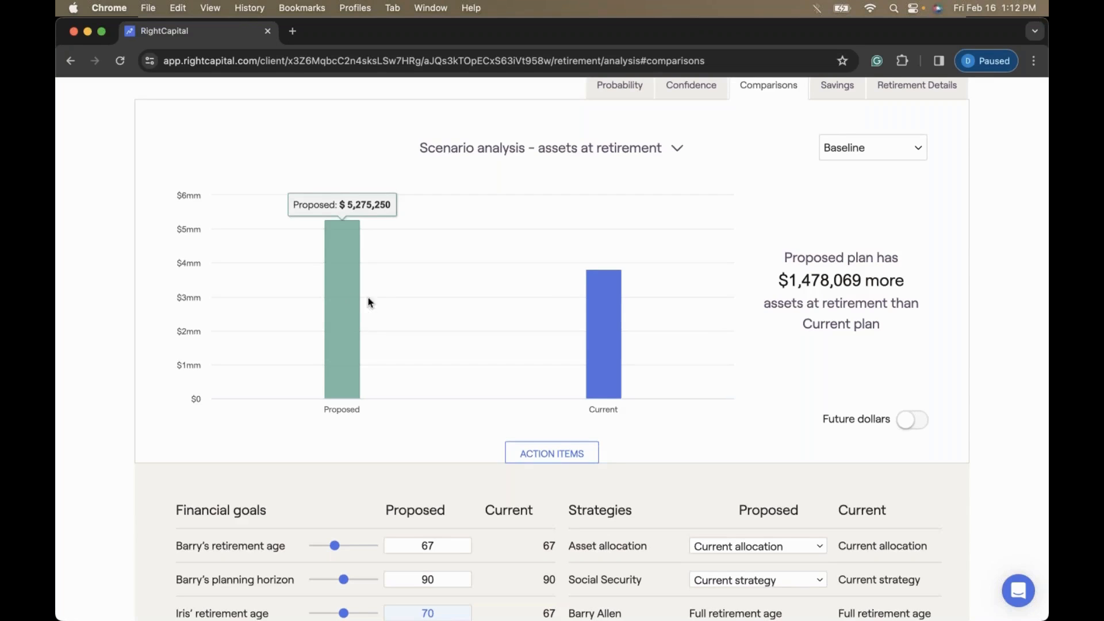
pyautogui.moveTo(607, 318)
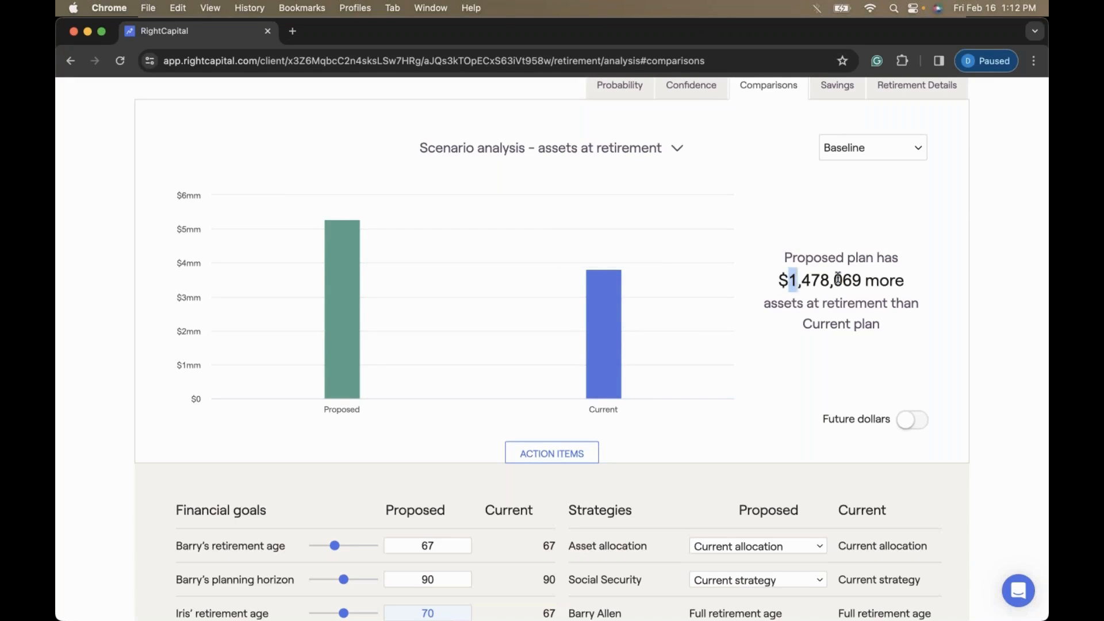
pyautogui.moveTo(789, 280); pyautogui.dragTo(857, 278)
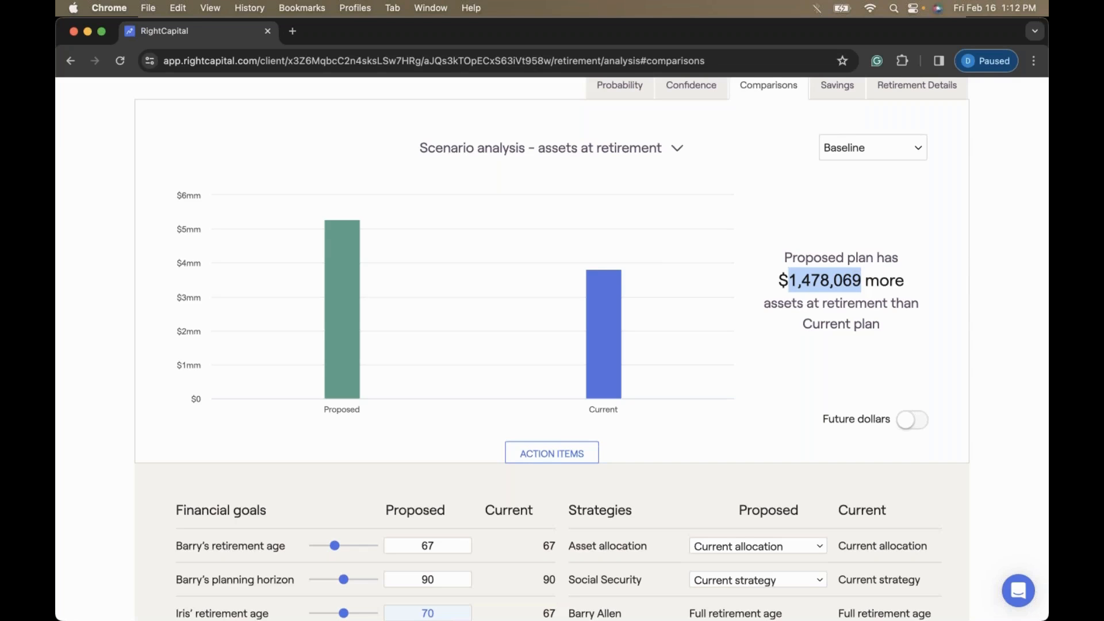
pyautogui.click(729, 184)
# - View the Savings chart for the Proposed plan's current year, including annual savings, savings rate and total income
pyautogui.scroll(2, 729, 184)
pyautogui.scroll(3, 728, 181)
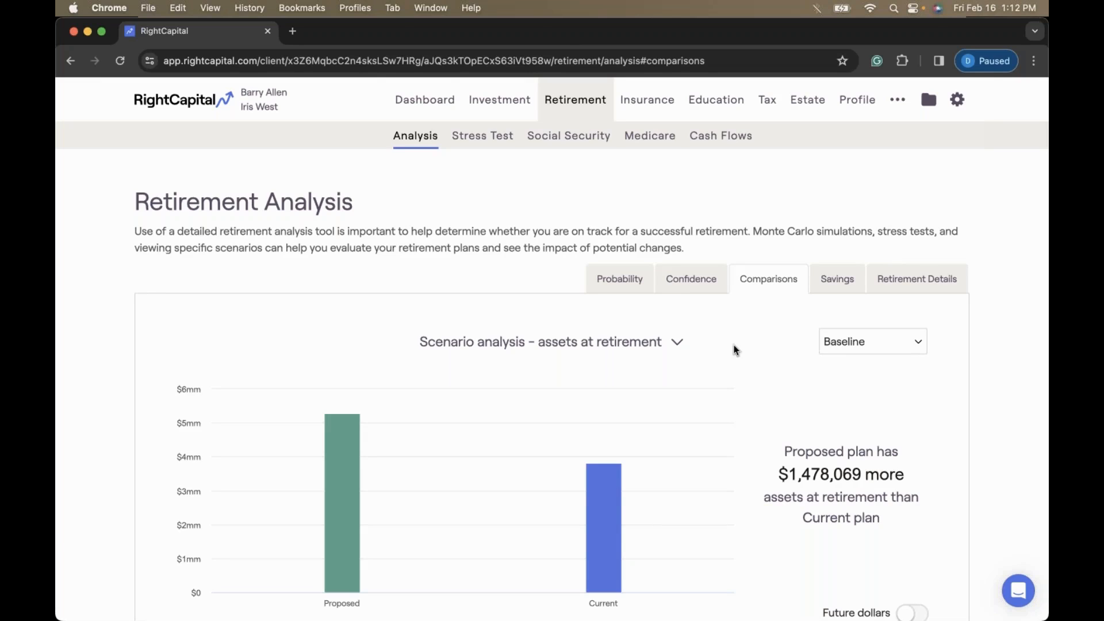
pyautogui.click(838, 282)
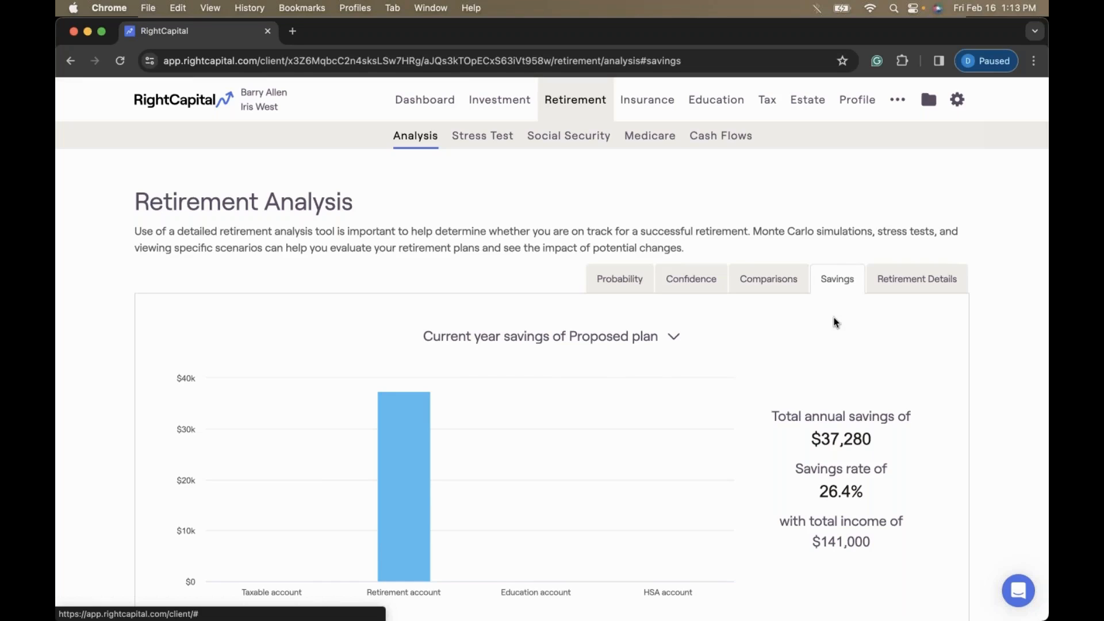
pyautogui.scroll(-5, 600, 393)
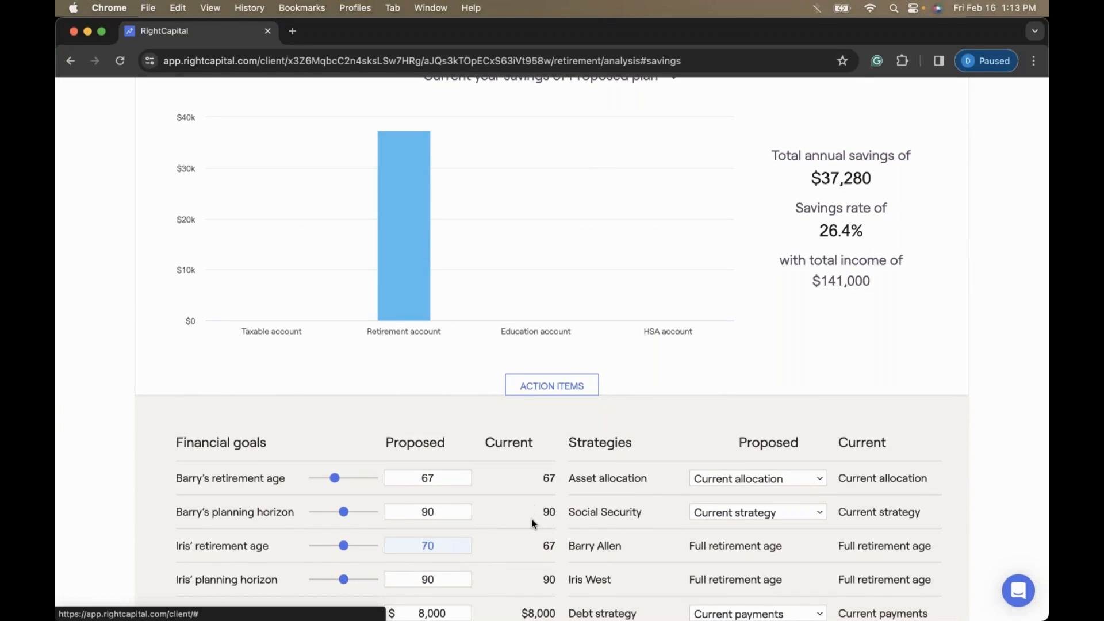
pyautogui.scroll(3, 532, 519)
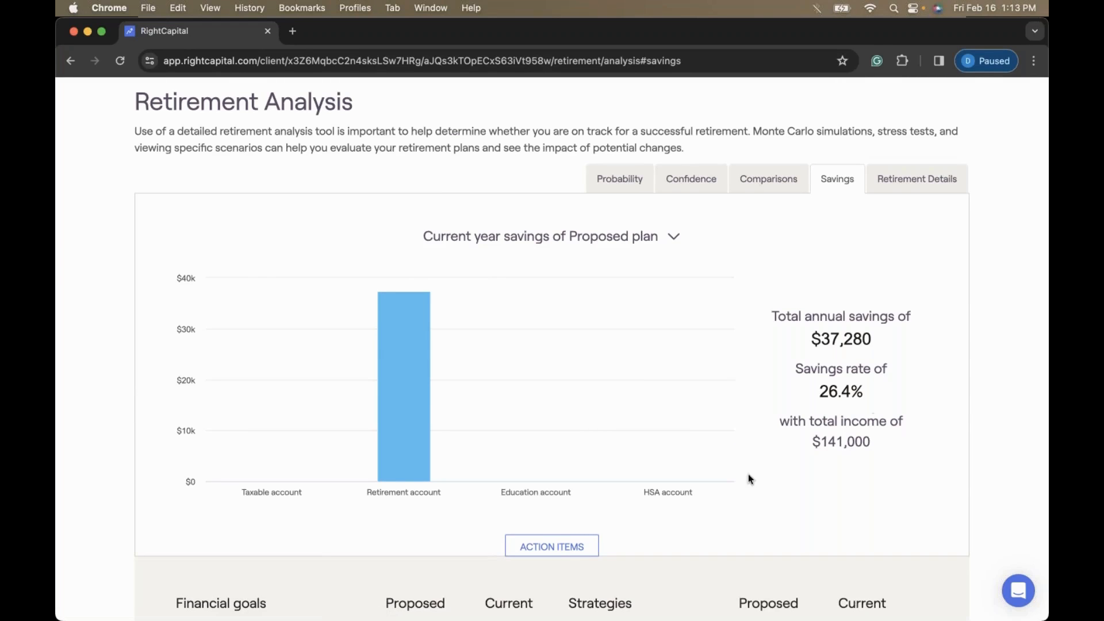
# - Examine the proposed and current savings contributions by account and compare them with the retirement account bar in the chart
pyautogui.scroll(-10, 626, 454)
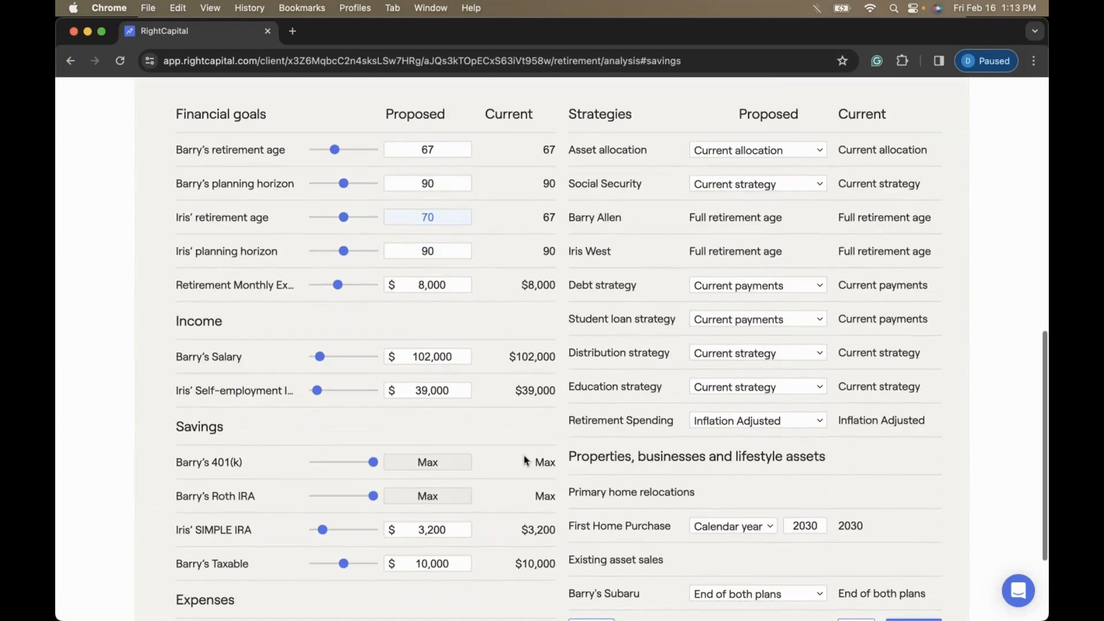
pyautogui.scroll(-2, 523, 455)
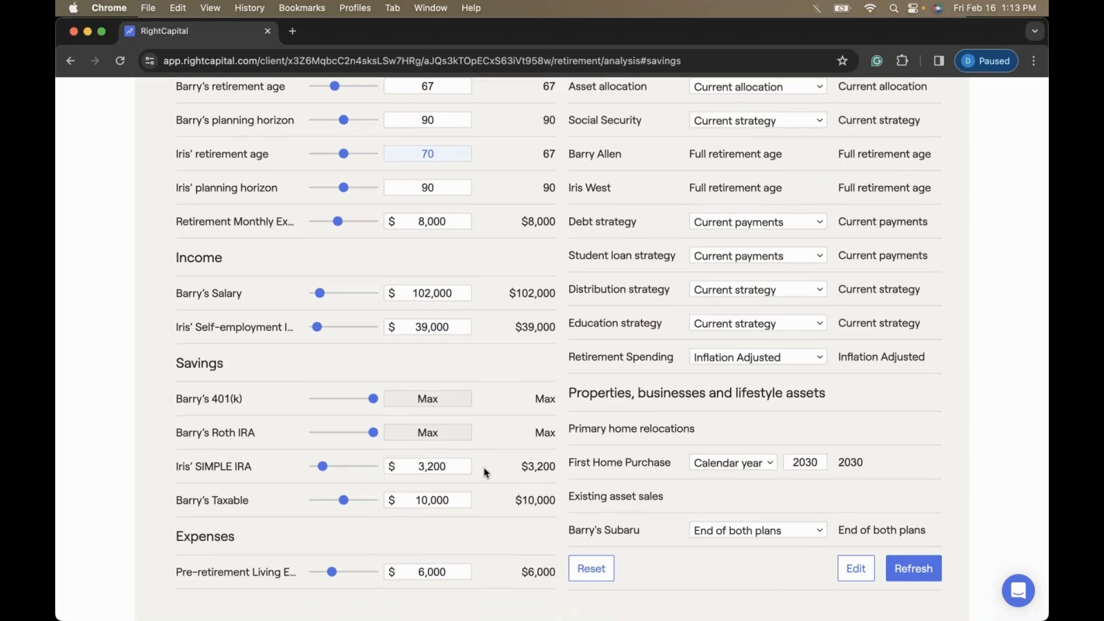
pyautogui.scroll(10, 508, 424)
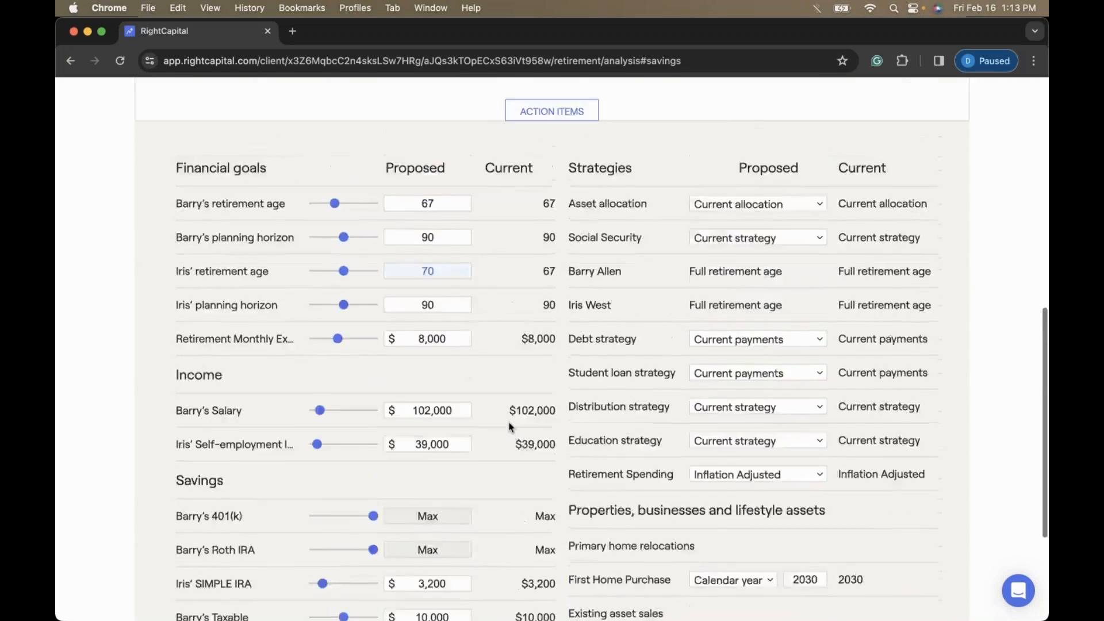
pyautogui.moveTo(395, 344)
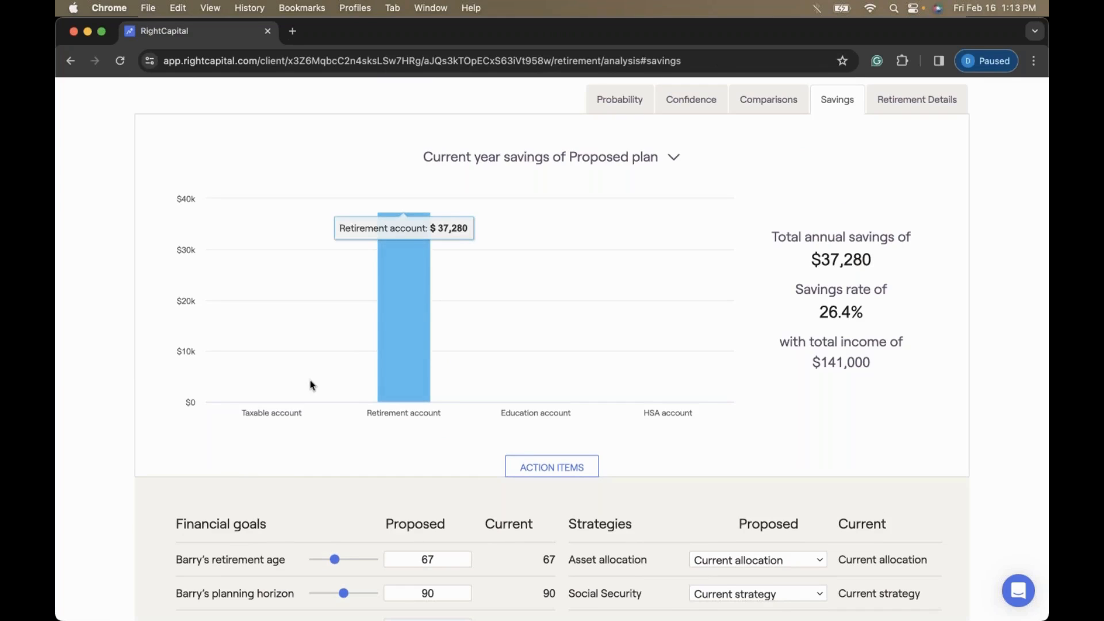
pyautogui.scroll(-10, 325, 417)
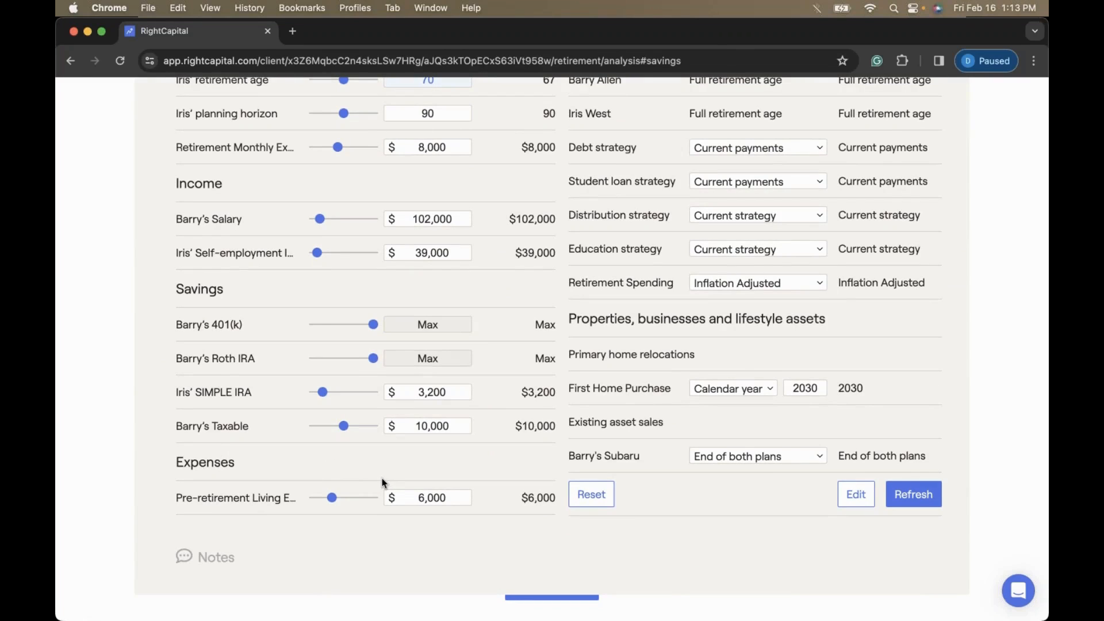
# - Set the proposed pre-retirement living expenses to $4,000 and check the taxable account bar in the current year savings chart
pyautogui.moveTo(451, 496); pyautogui.dragTo(389, 495)
pyautogui.write('4000')
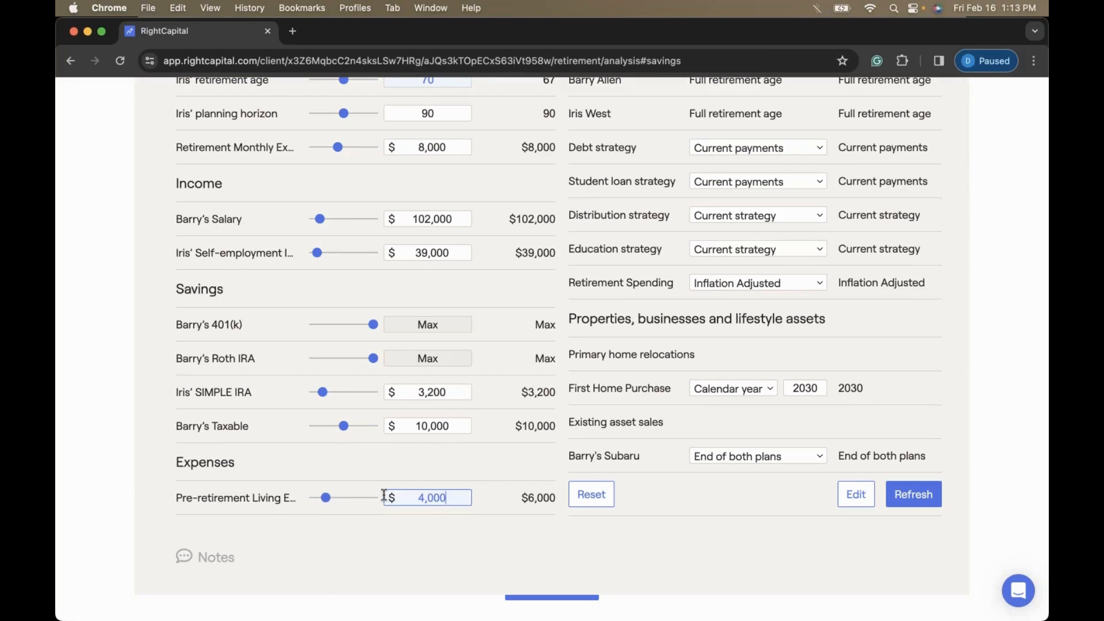
pyautogui.press('Return')
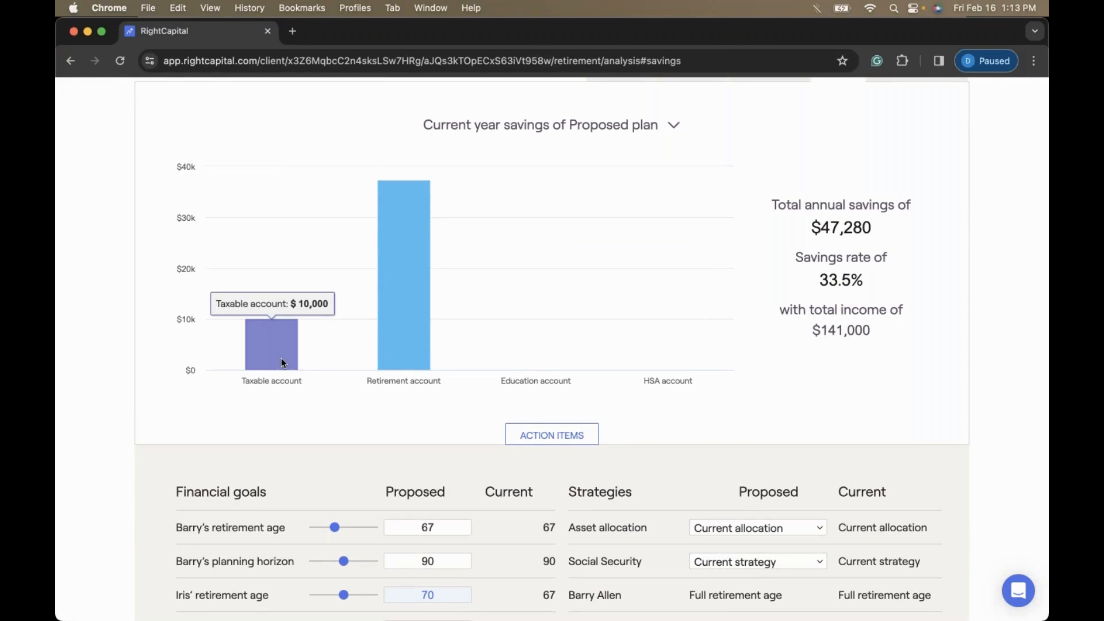
# - Set the proposed pre-retirement living expenses back to $6,000
pyautogui.scroll(-8, 359, 406)
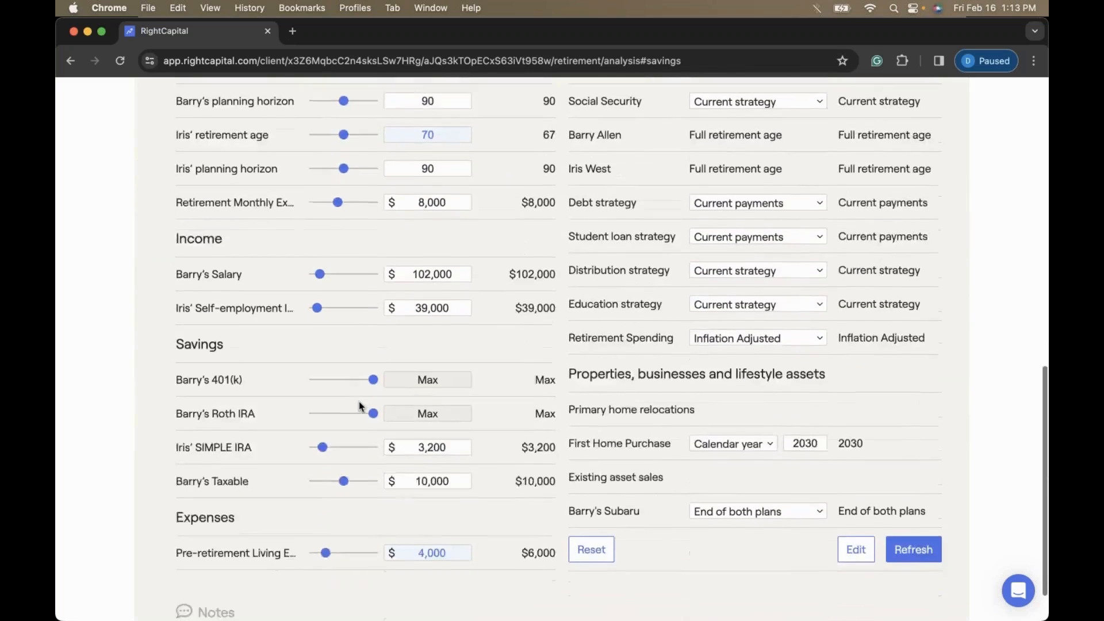
pyautogui.click(465, 519)
pyautogui.write('6000')
pyautogui.press('Return')
# - Switch the savings chart to Savings over time of Proposed plan and review the contributions by age
pyautogui.scroll(10, 454, 426)
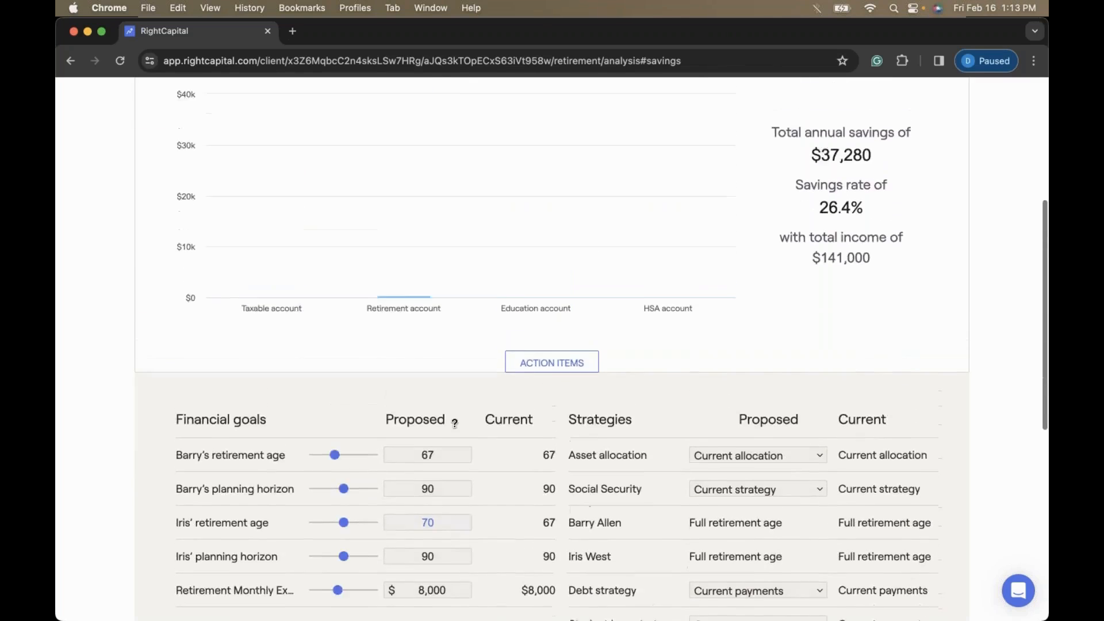
pyautogui.click(655, 206)
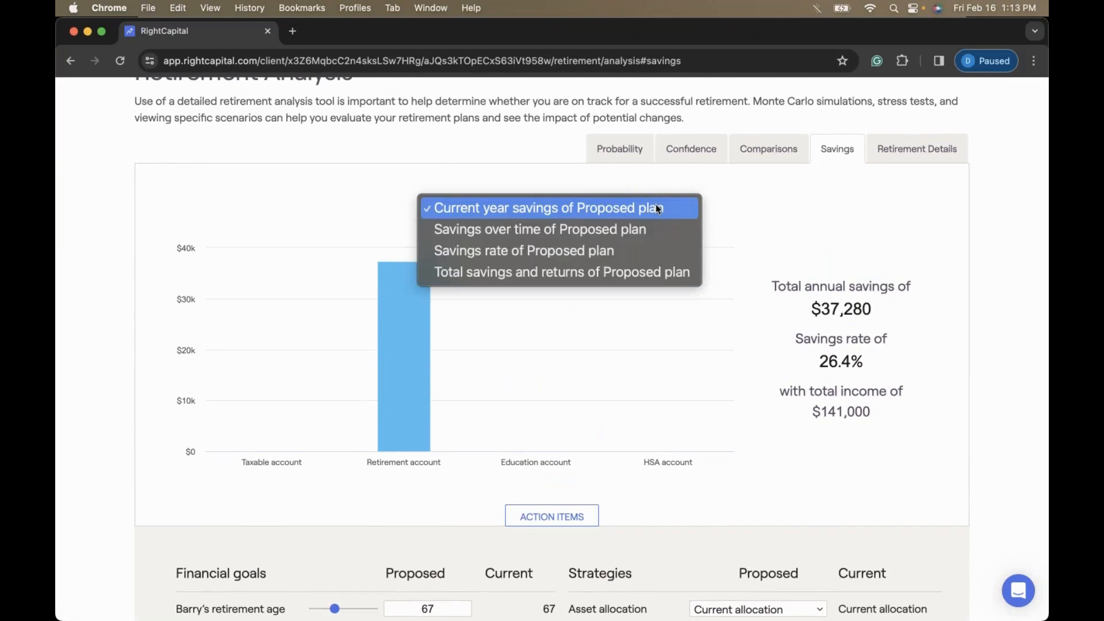
pyautogui.click(636, 230)
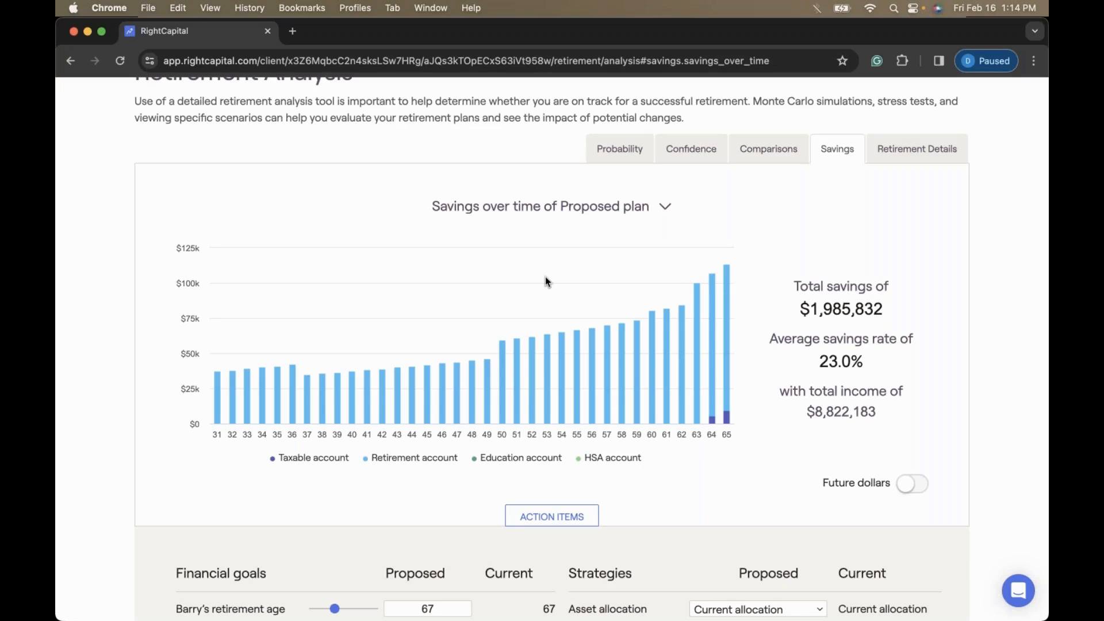
# - Lower the proposed pre-retirement living expenses to $4,000 and examine the effect on savings over time, total savings and average savings rate
pyautogui.scroll(-10, 545, 277)
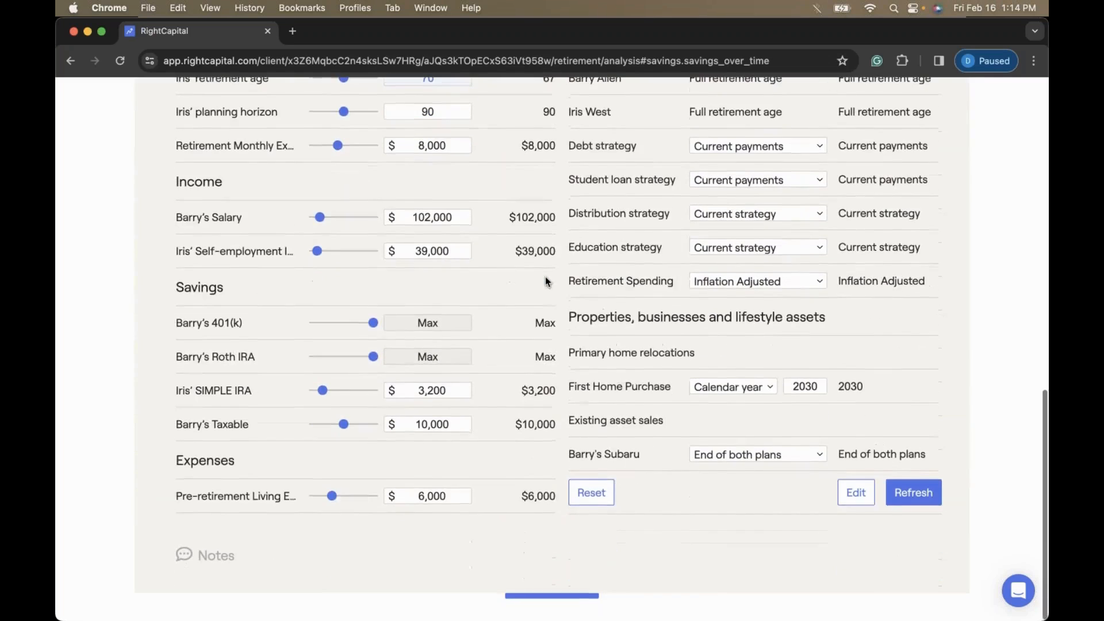
pyautogui.click(384, 498)
pyautogui.write('4000')
pyautogui.press('Return')
pyautogui.scroll(2, 461, 345)
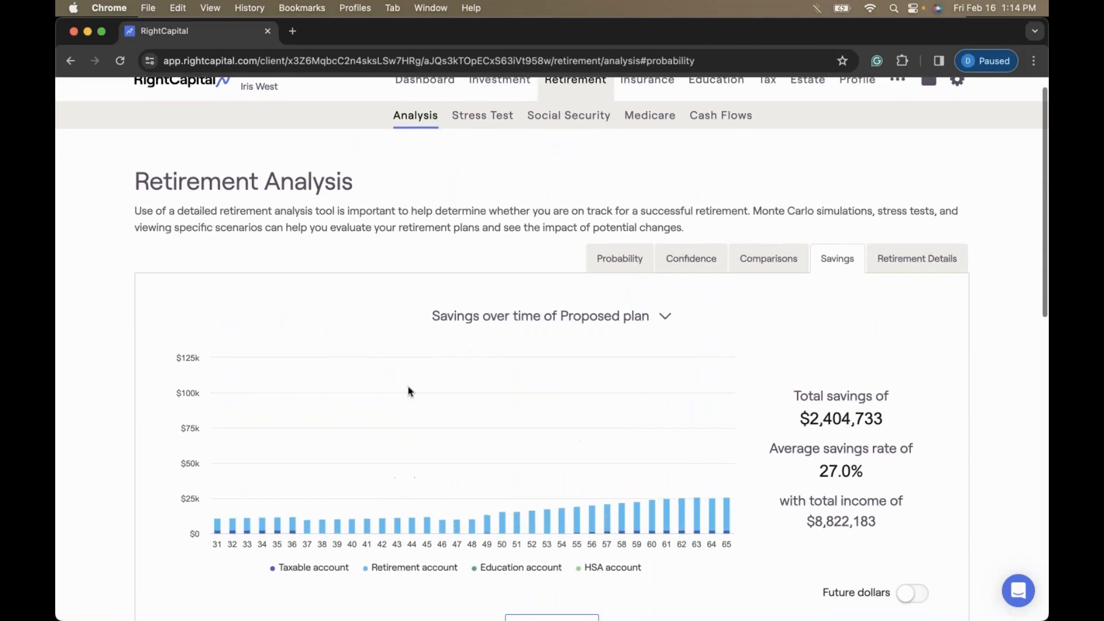
pyautogui.moveTo(262, 528)
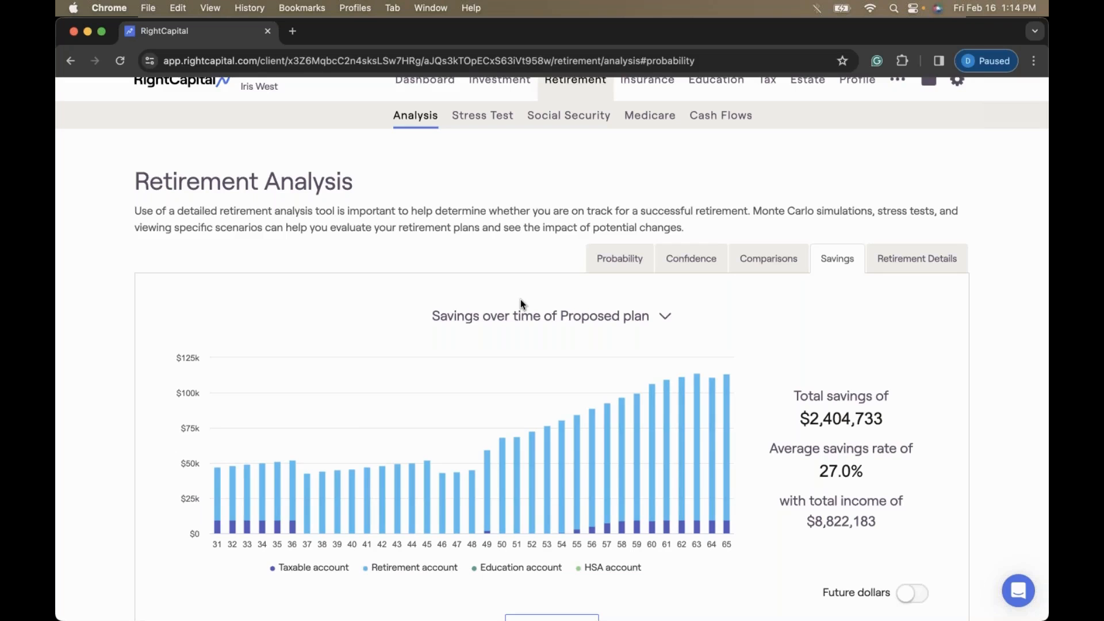
pyautogui.scroll(-1, 520, 305)
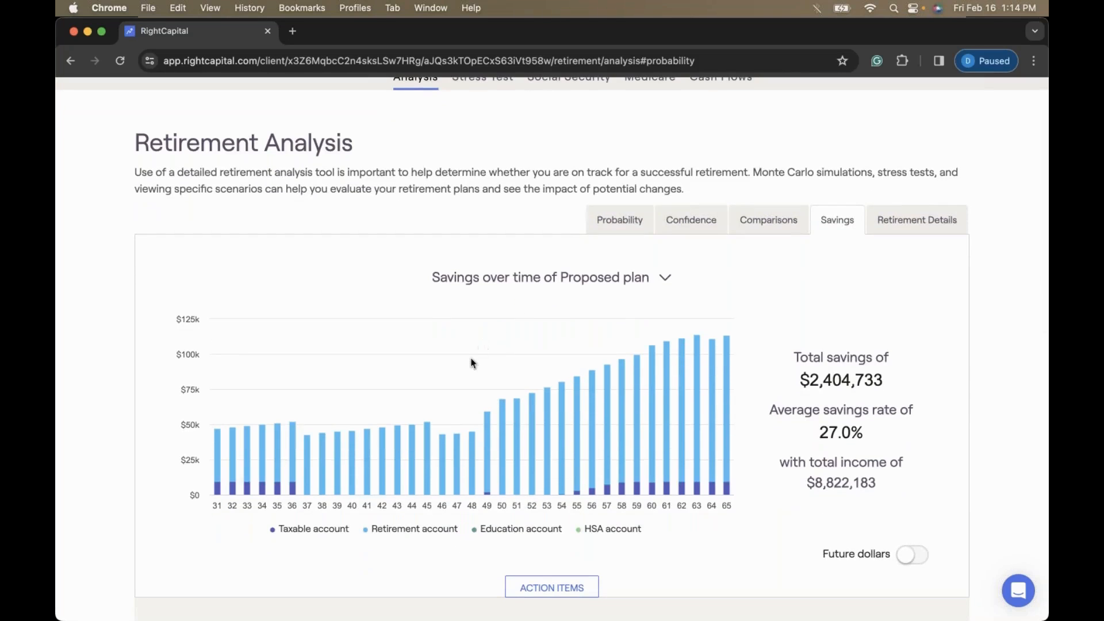
pyautogui.moveTo(441, 437)
pyautogui.scroll(-1, 792, 390)
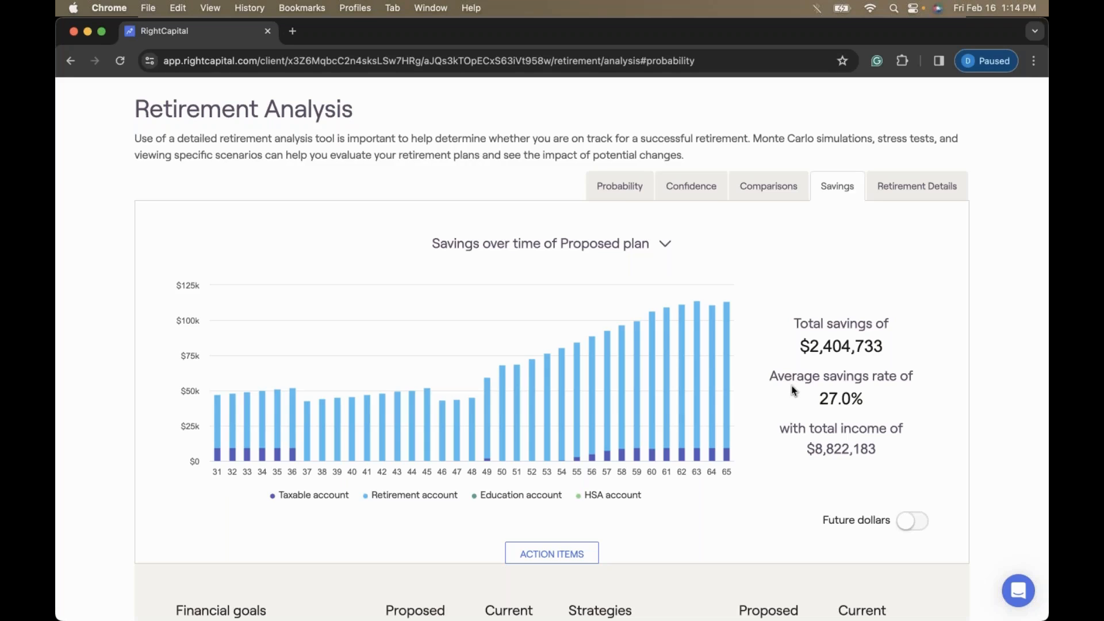
# - Restore the proposed pre-retirement living expenses to $6,000 and recalculate the savings over time chart
pyautogui.scroll(-10, 794, 391)
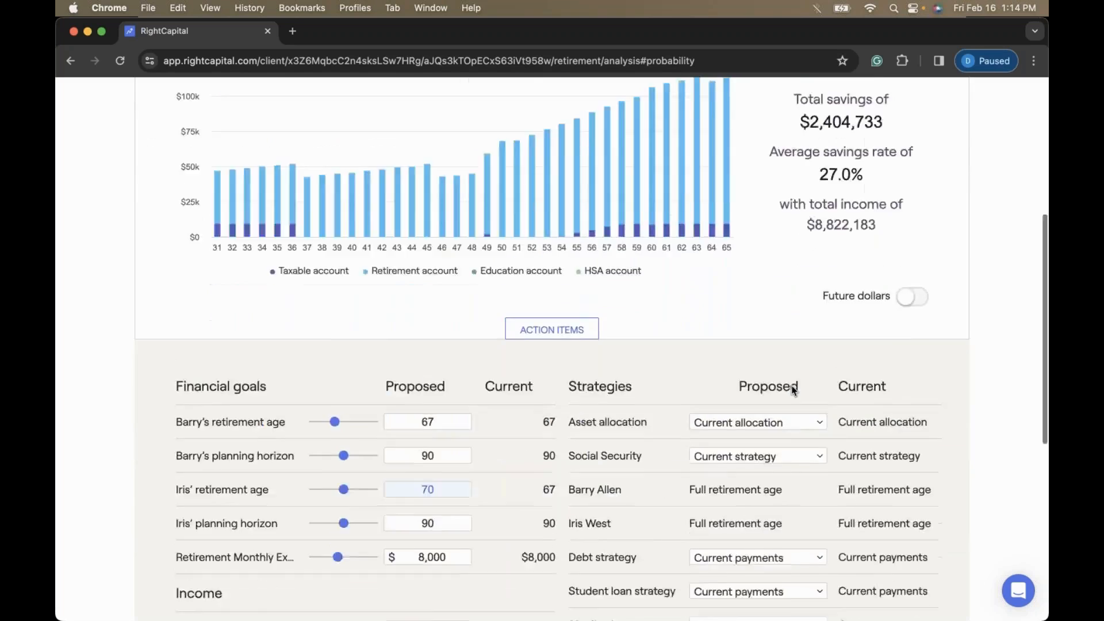
pyautogui.press('super+a')
pyautogui.write('6000')
pyautogui.press('Return')
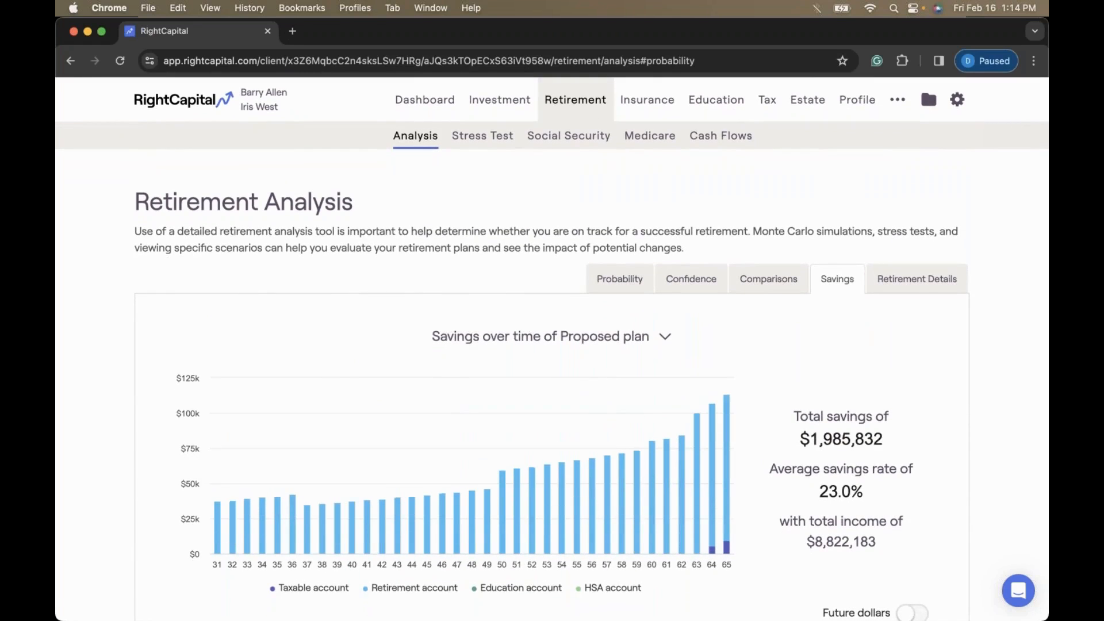
# - Switch the savings chart to Savings rate of Proposed plan and examine the rate at each age
pyautogui.click(664, 340)
pyautogui.click(638, 360)
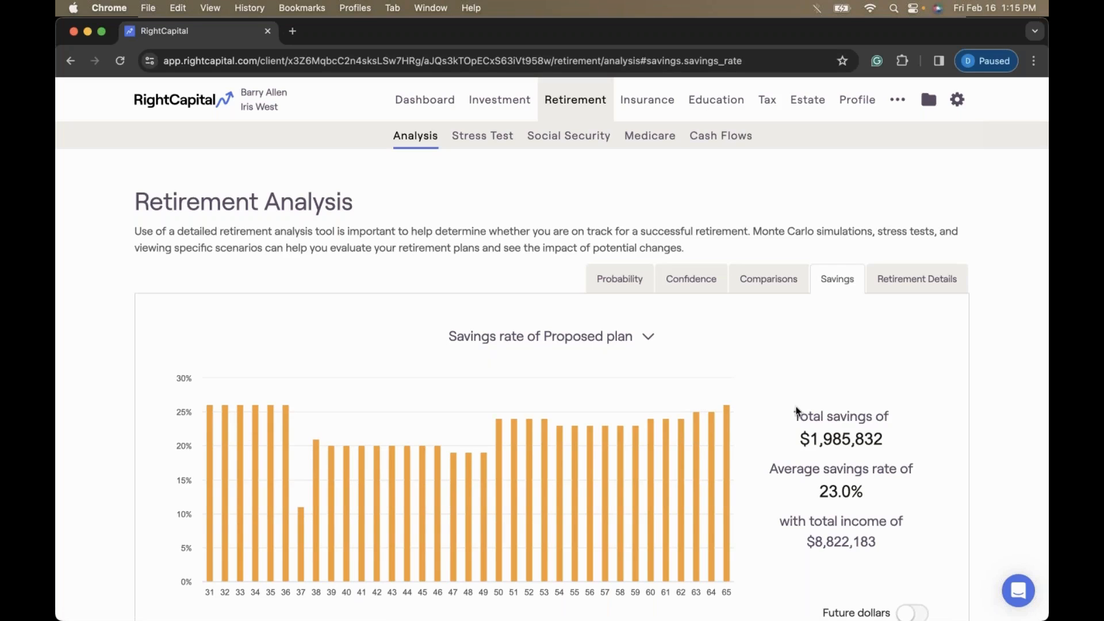
pyautogui.scroll(-1, 517, 431)
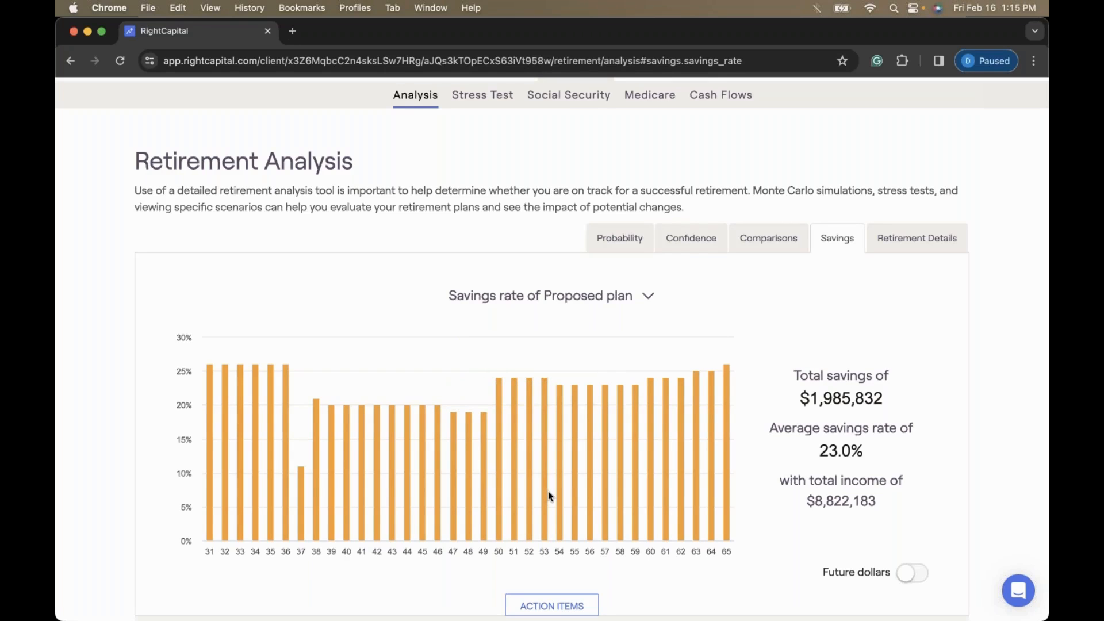
# - Switch to Total savings and returns of Proposed plan and hide the total savings and portfolio return series to isolate the current portfolio
pyautogui.click(607, 293)
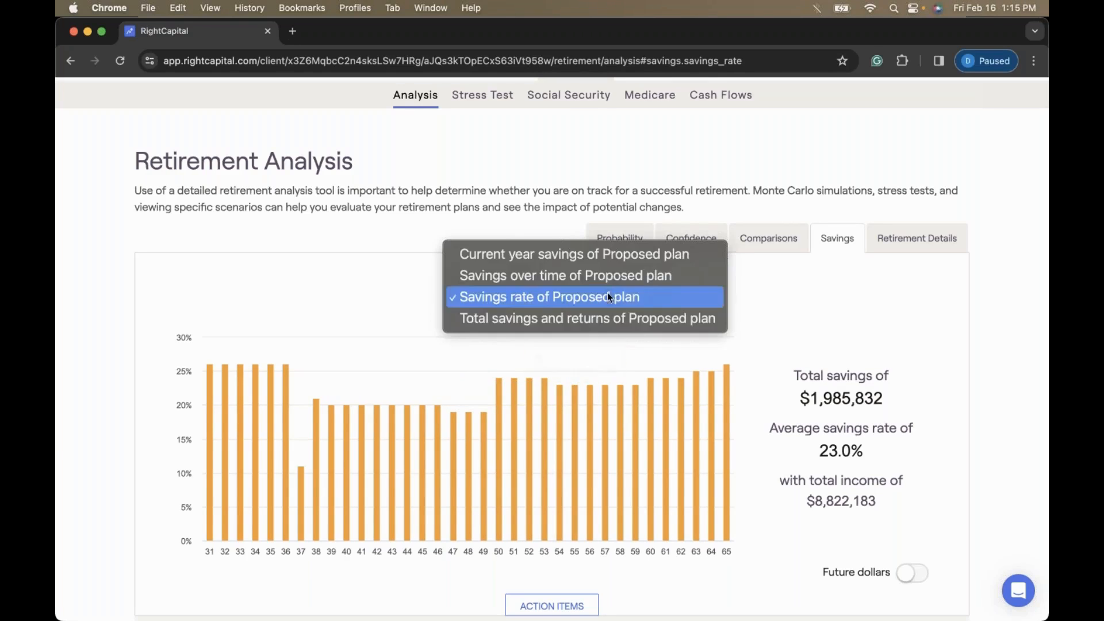
pyautogui.click(609, 319)
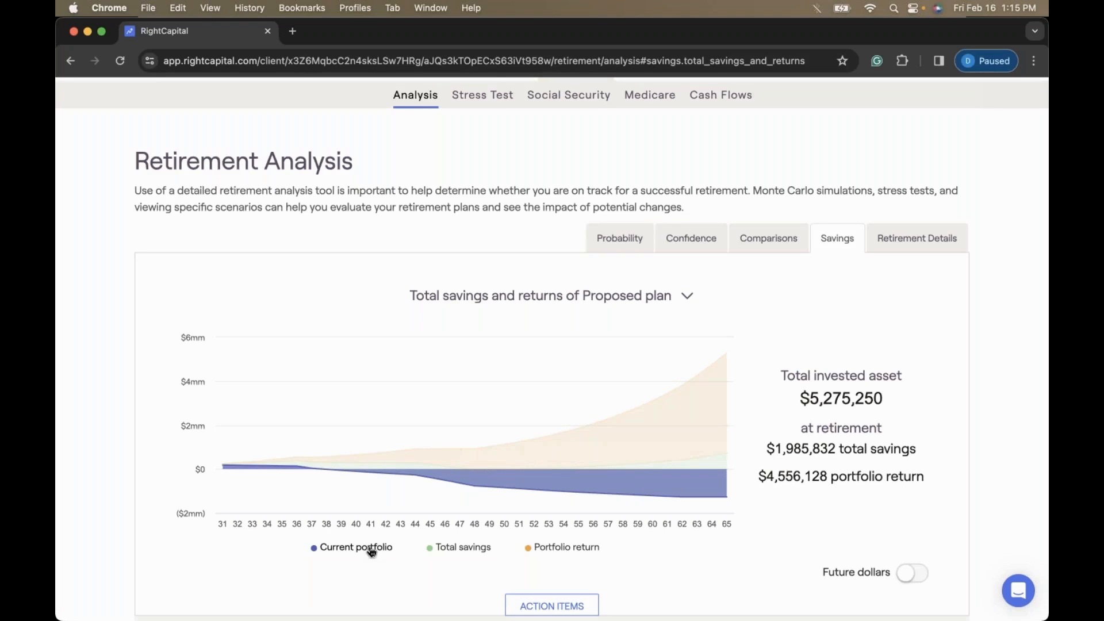
pyautogui.click(444, 547)
pyautogui.click(555, 550)
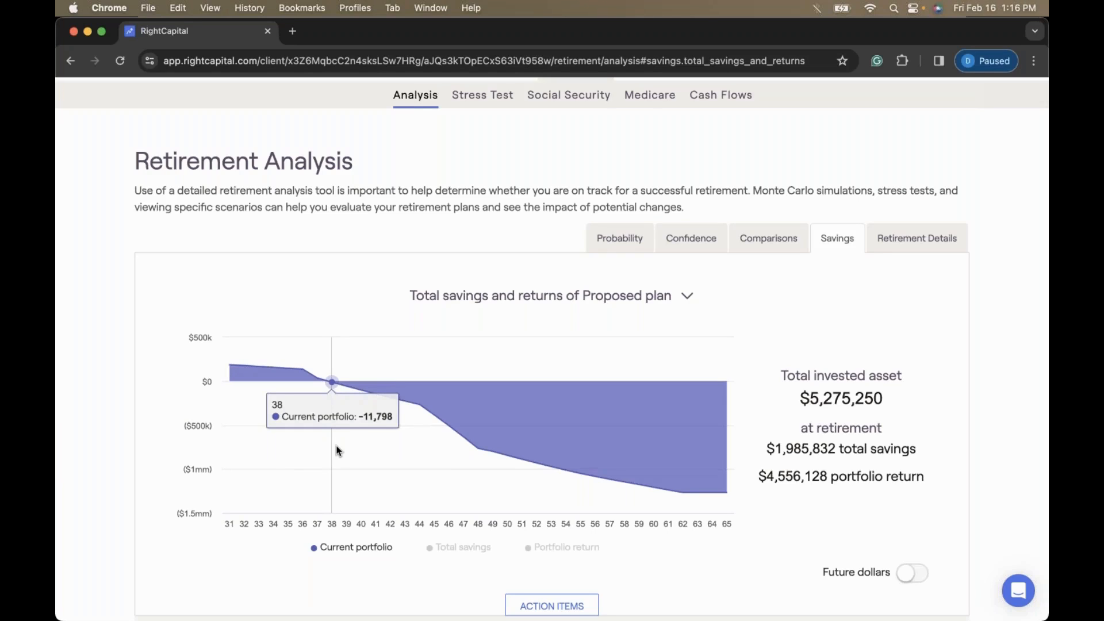
# - Hide the current portfolio series and show the total savings and portfolio return series in the chart
pyautogui.click(336, 547)
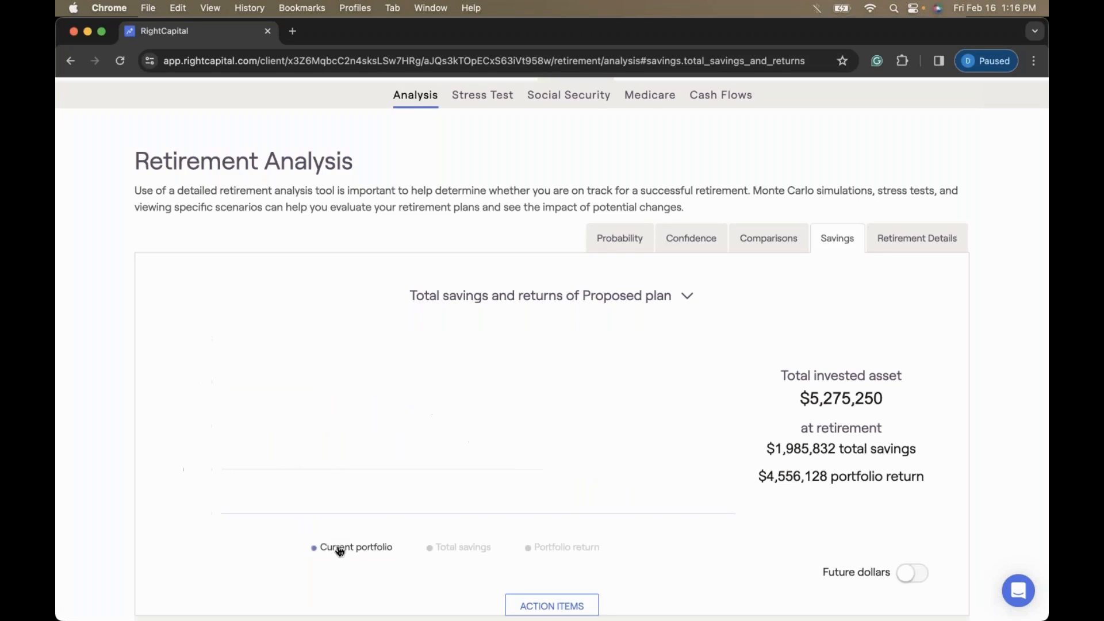
pyautogui.click(450, 548)
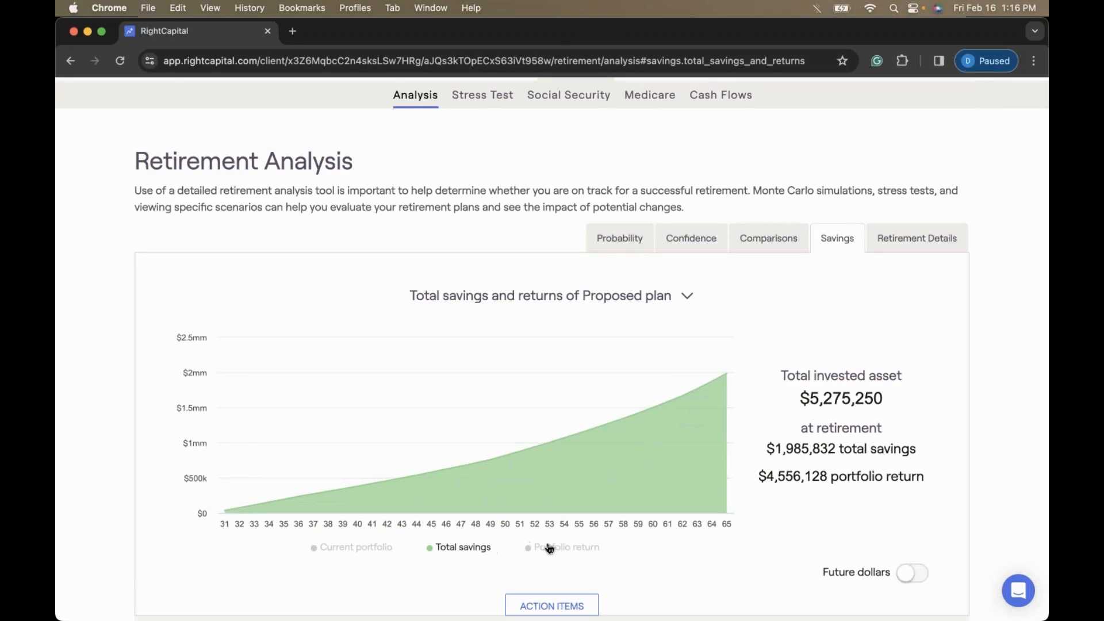
pyautogui.click(552, 551)
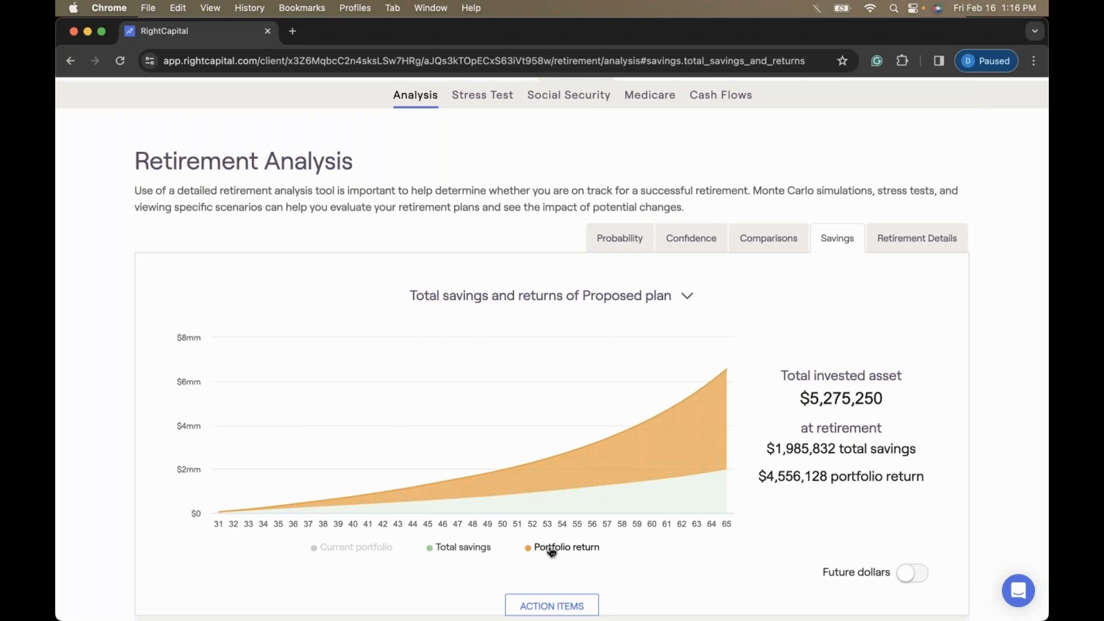
# - Show the current portfolio series again and examine the combined chart values at age 65
pyautogui.click(379, 553)
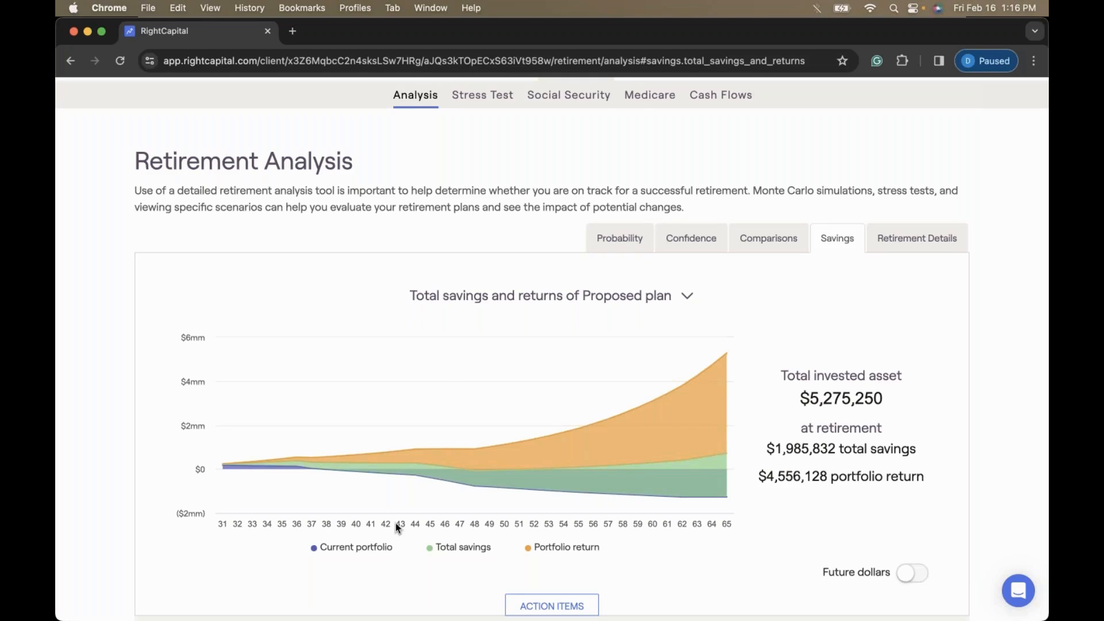
pyautogui.moveTo(729, 443)
pyautogui.moveTo(728, 419)
# - Open the Retirement Details analysis and examine the Proposed plan's income sources at age 66
pyautogui.click(899, 244)
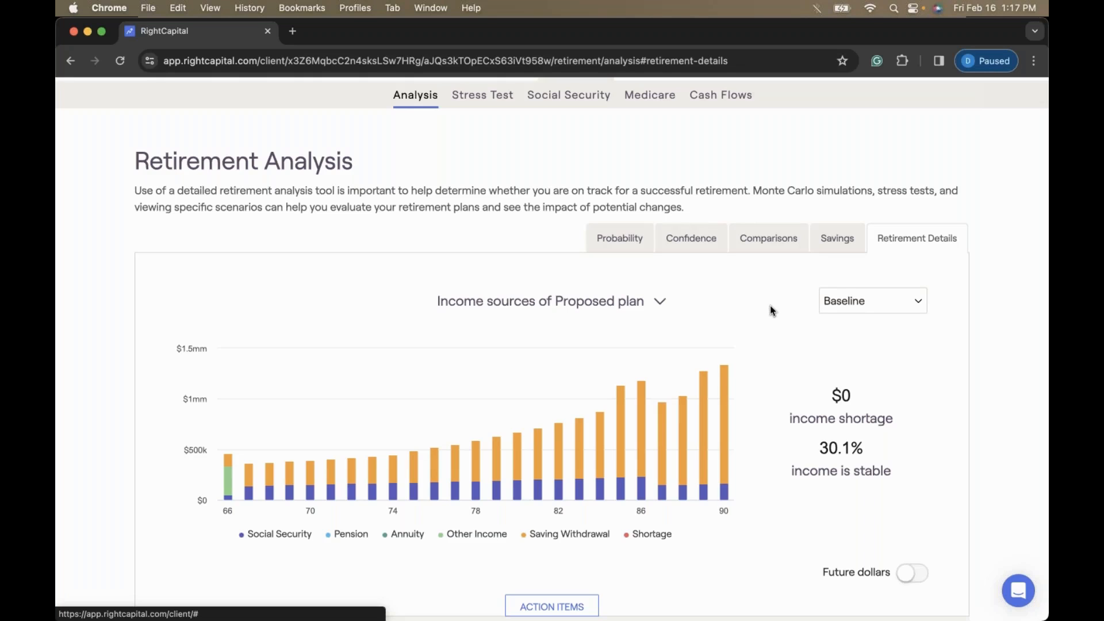
pyautogui.scroll(-1, 770, 309)
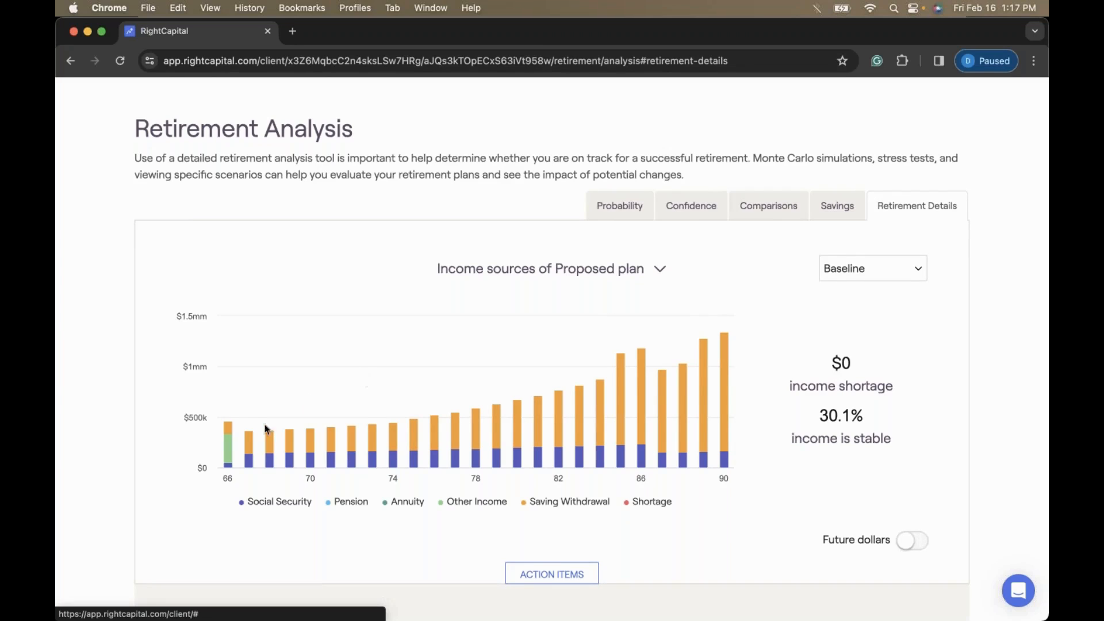
pyautogui.moveTo(227, 449)
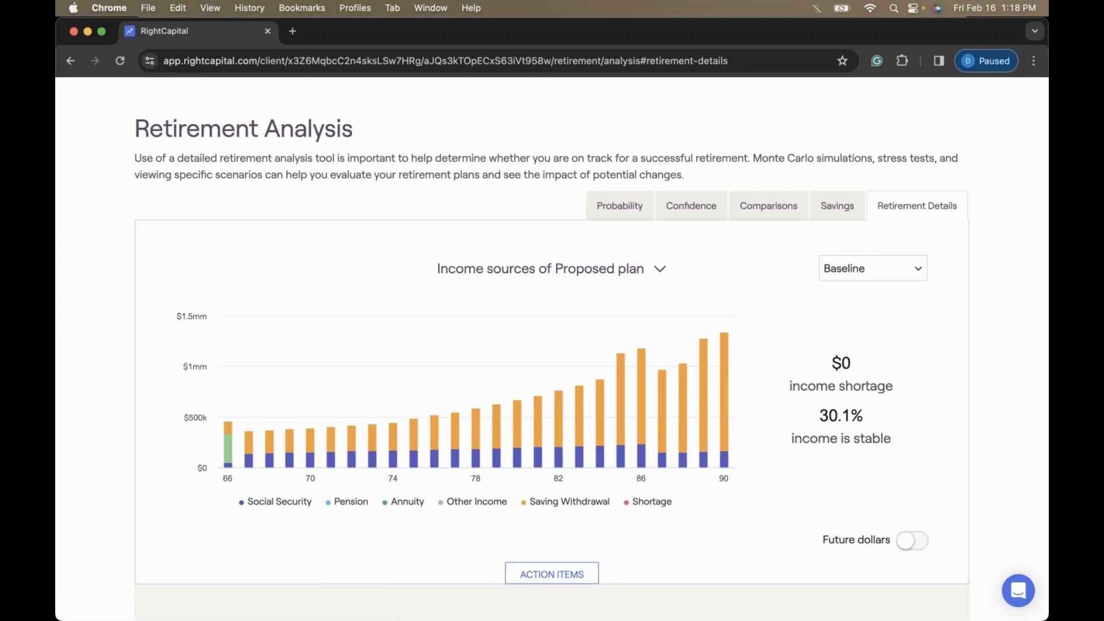
# - Switch the chart to Withdrawal rate of Proposed plan and compare the withdrawal rates across ages 66 to 90
pyautogui.click(658, 268)
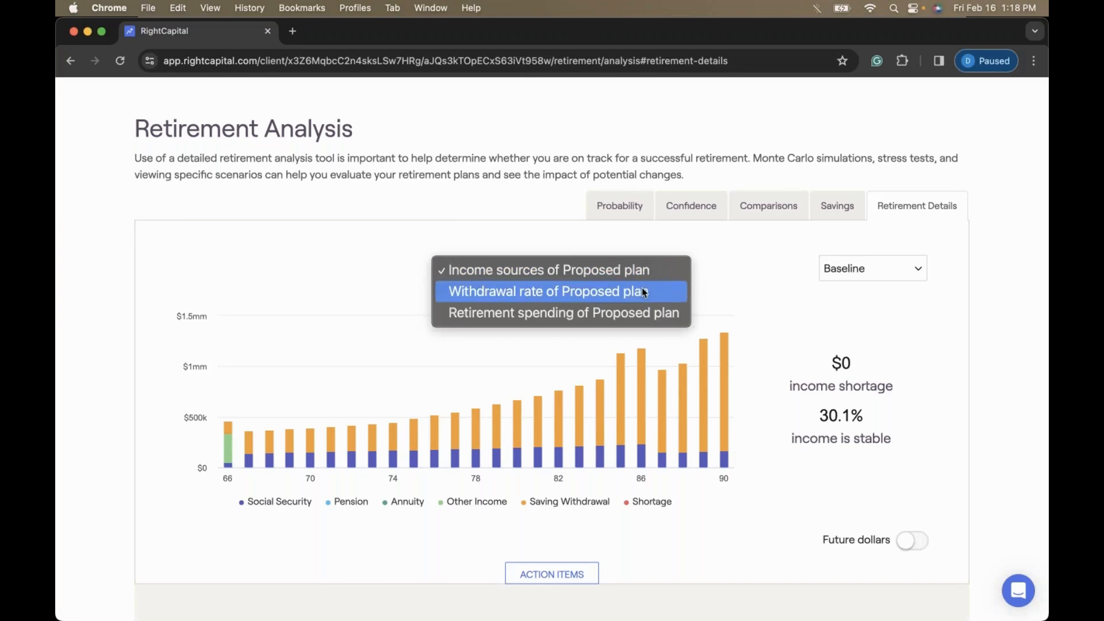
pyautogui.click(644, 291)
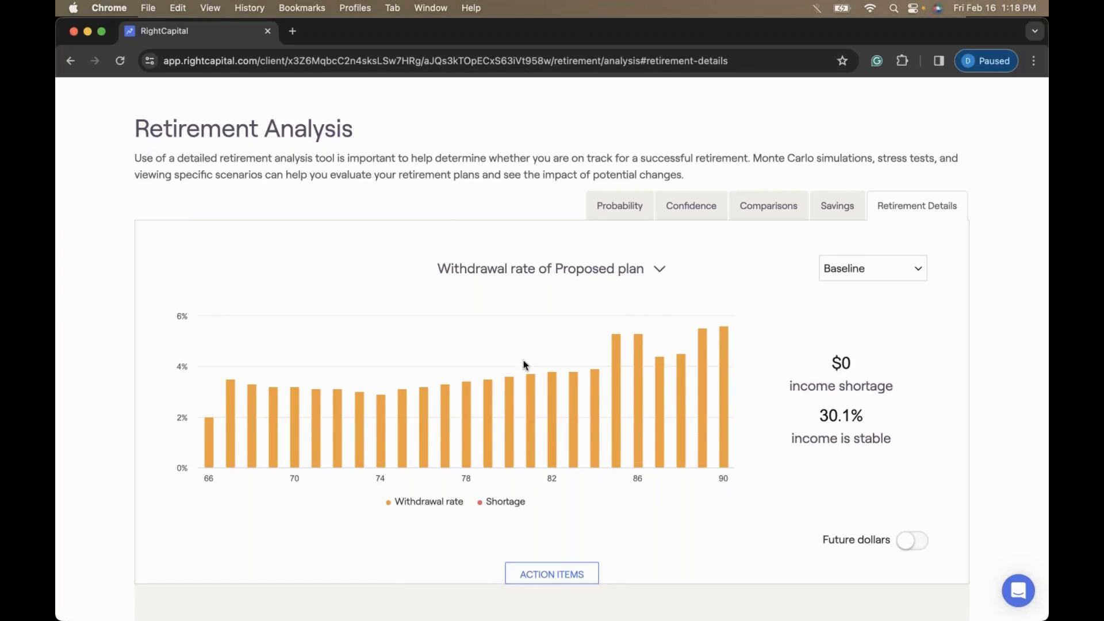
pyautogui.moveTo(509, 397)
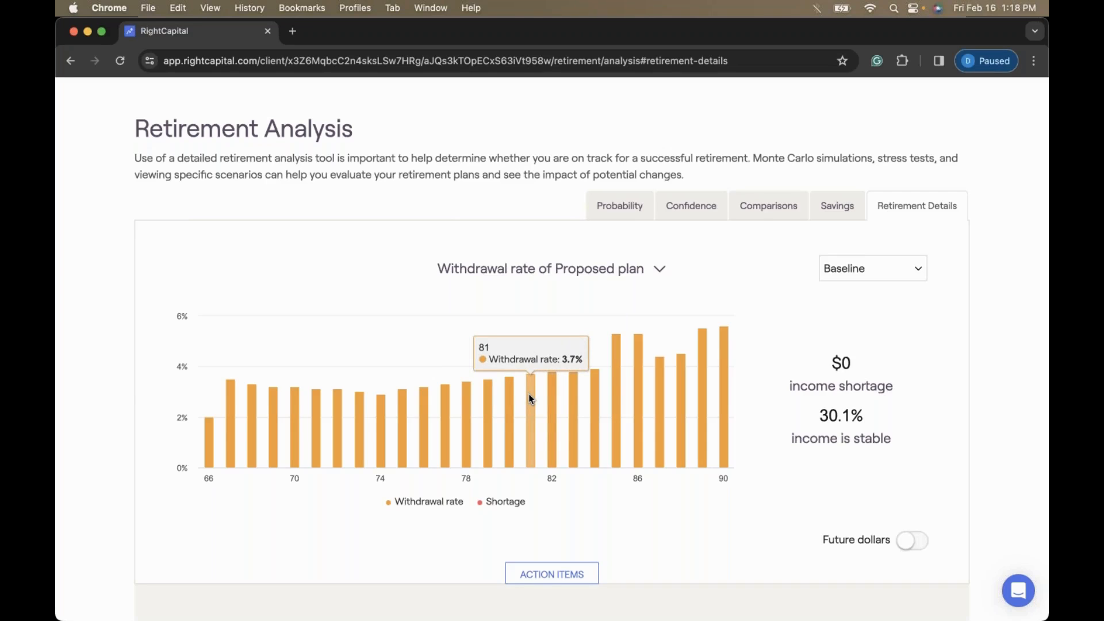
pyautogui.moveTo(617, 374)
pyautogui.moveTo(698, 366)
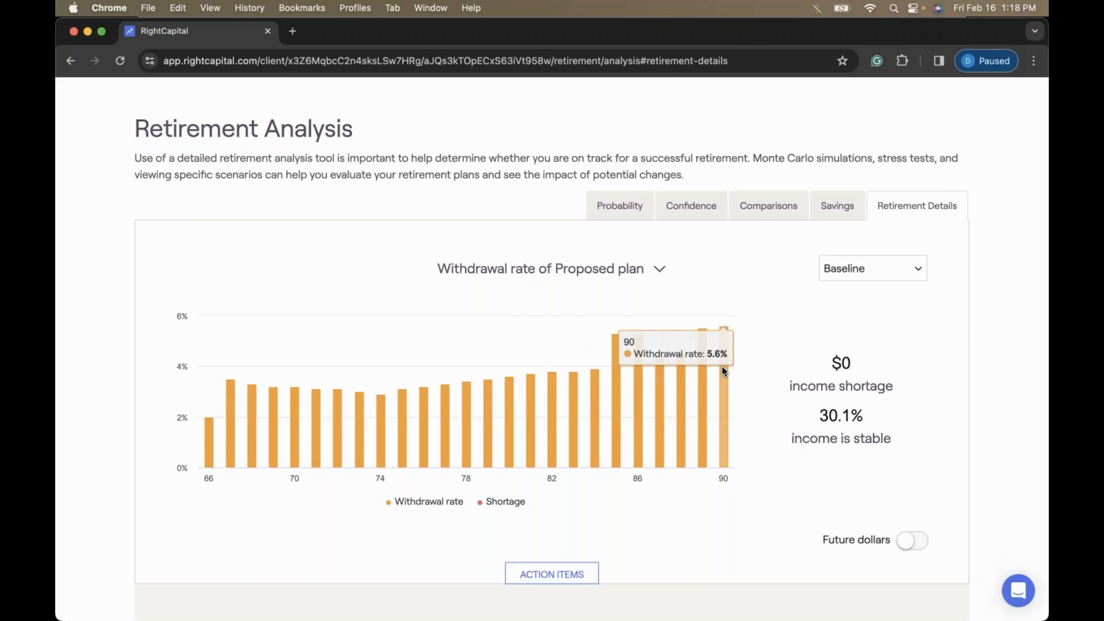
pyautogui.moveTo(208, 454)
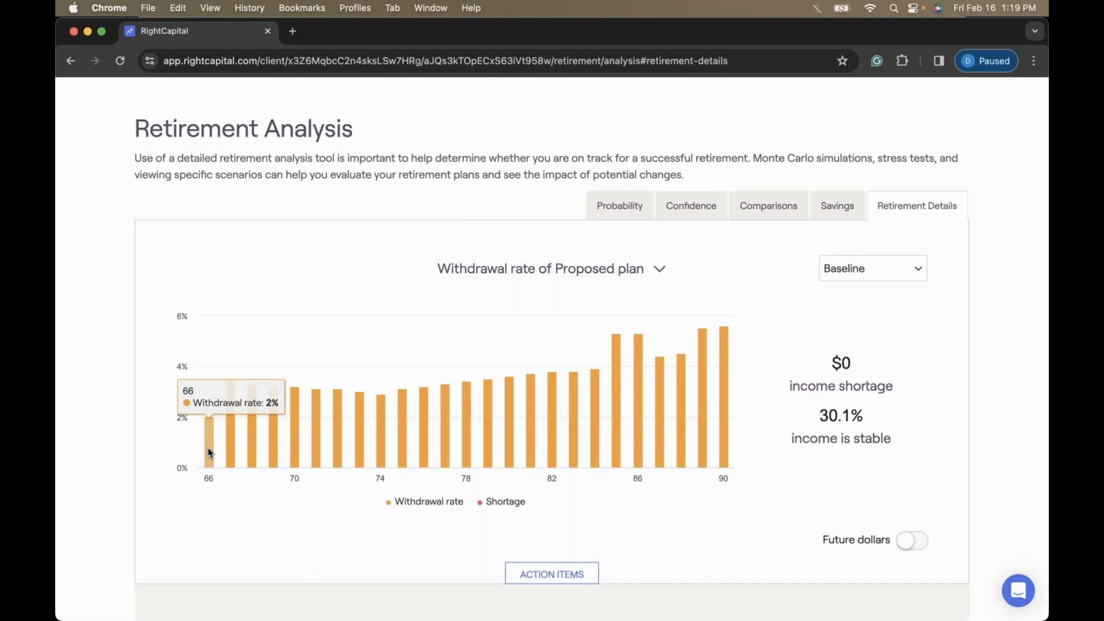
# - Set the proposed Retirement Spending strategy to Guardrails and inspect the withdrawal rate at age 66
pyautogui.scroll(-10, 486, 419)
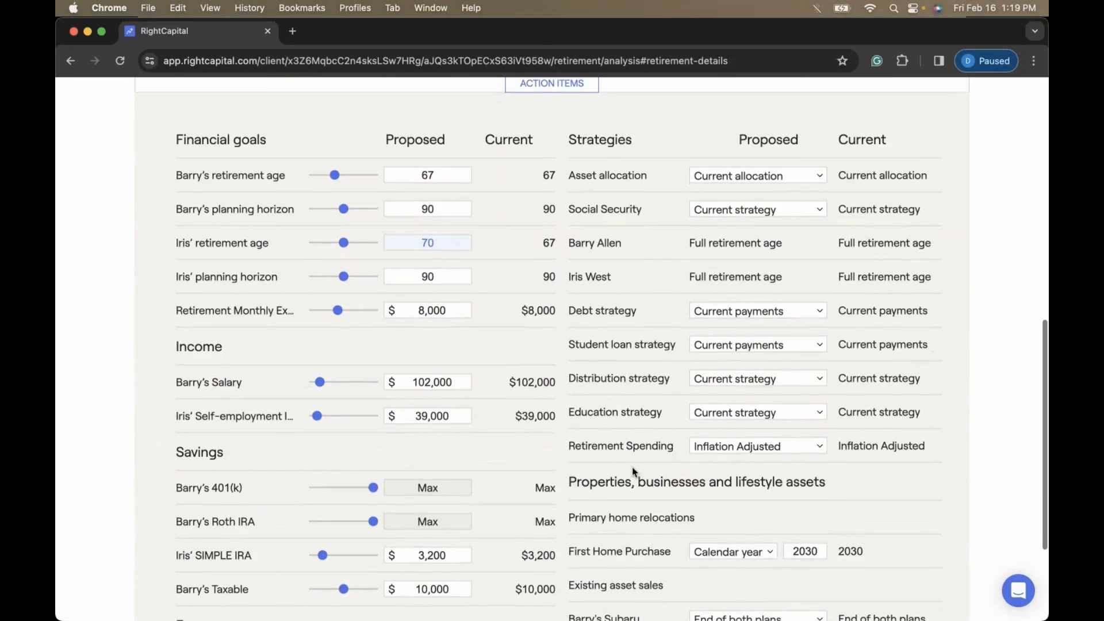
pyautogui.click(741, 447)
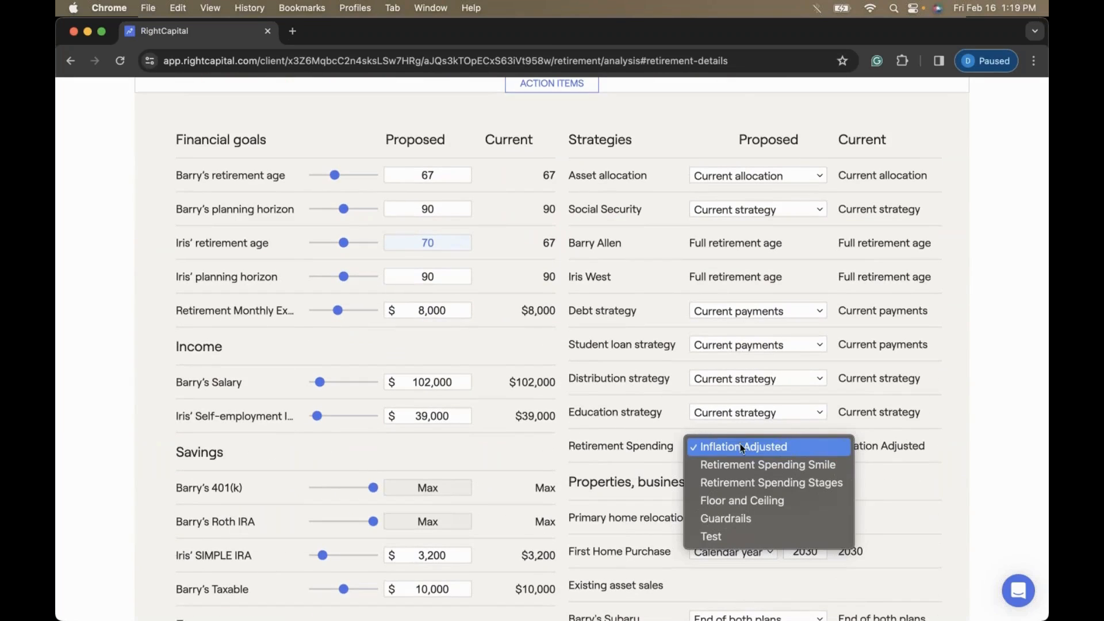
pyautogui.click(742, 519)
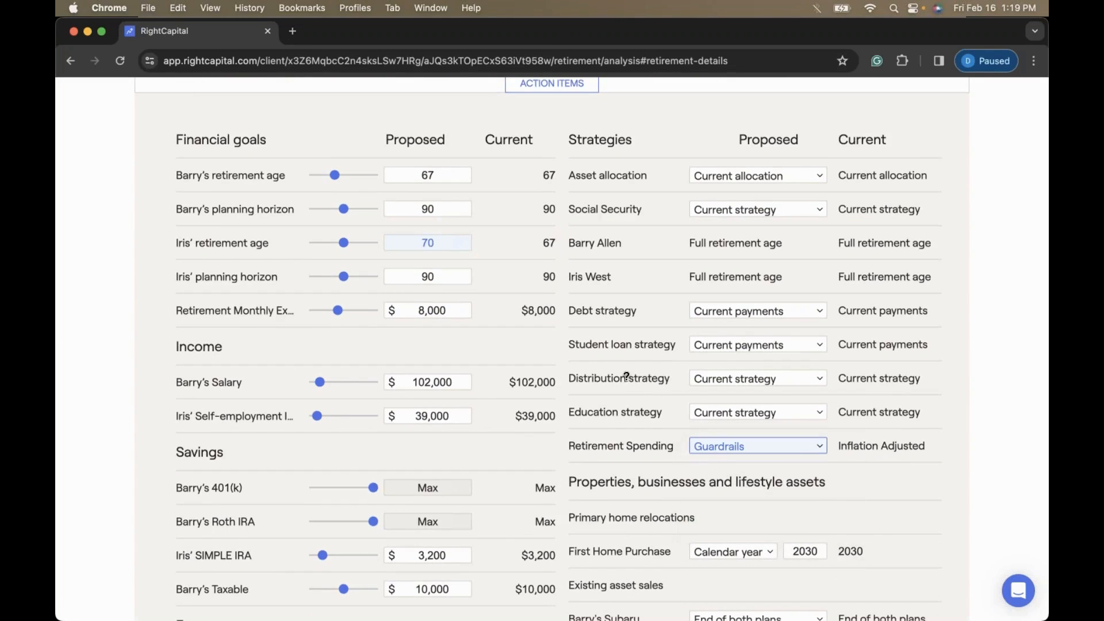
pyautogui.scroll(5, 626, 375)
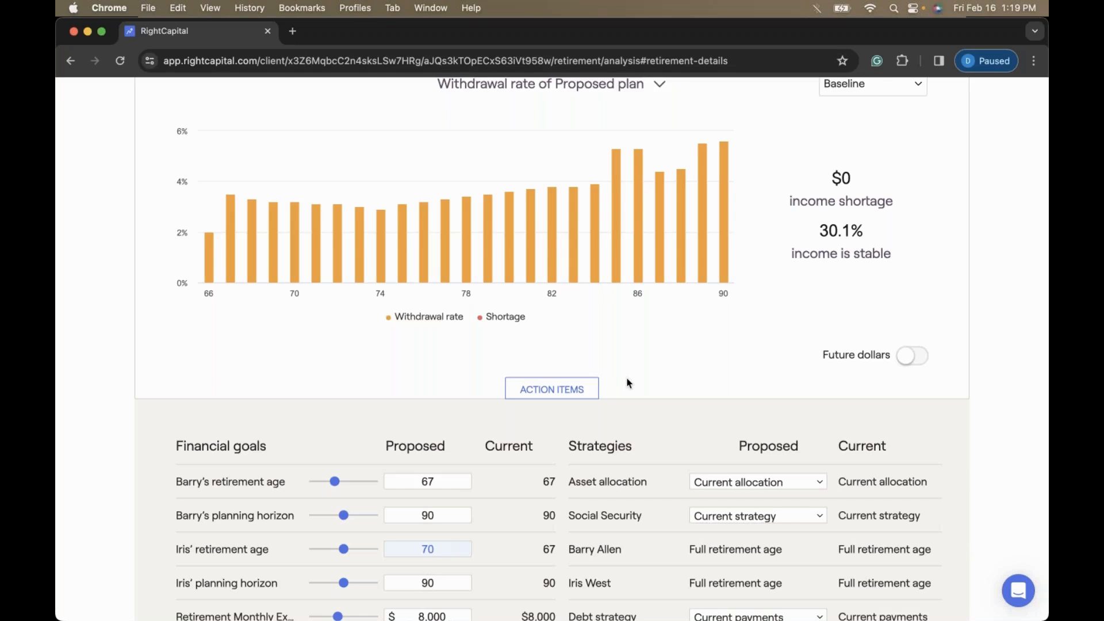
pyautogui.scroll(2, 310, 377)
pyautogui.moveTo(206, 340)
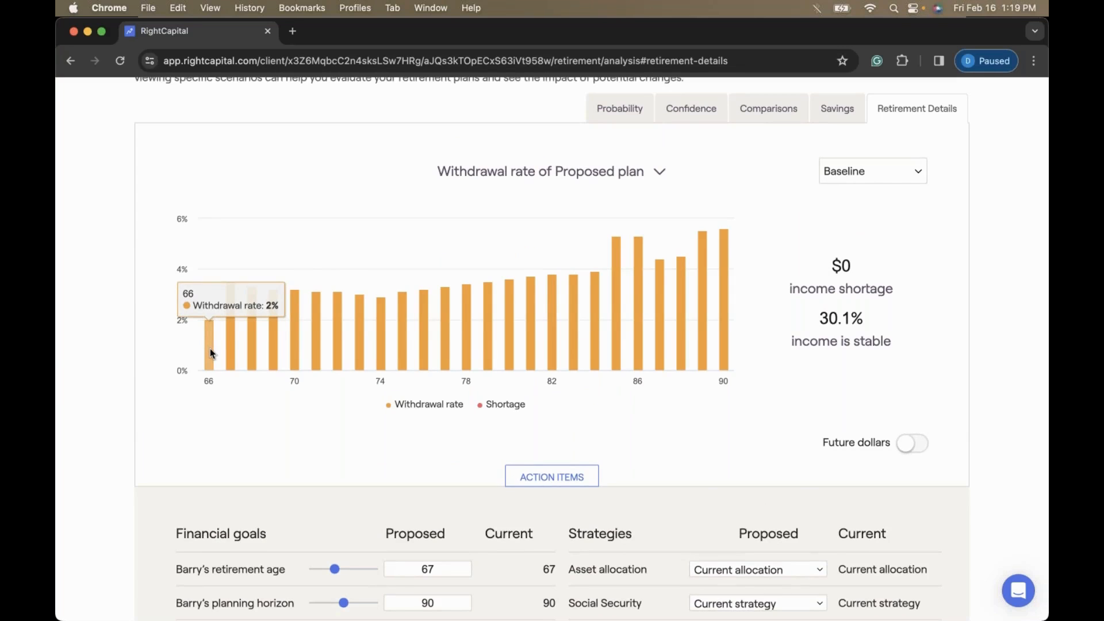
# - Set the proposed Retirement Spending strategy back to Inflation Adjusted
pyautogui.scroll(-9, 502, 468)
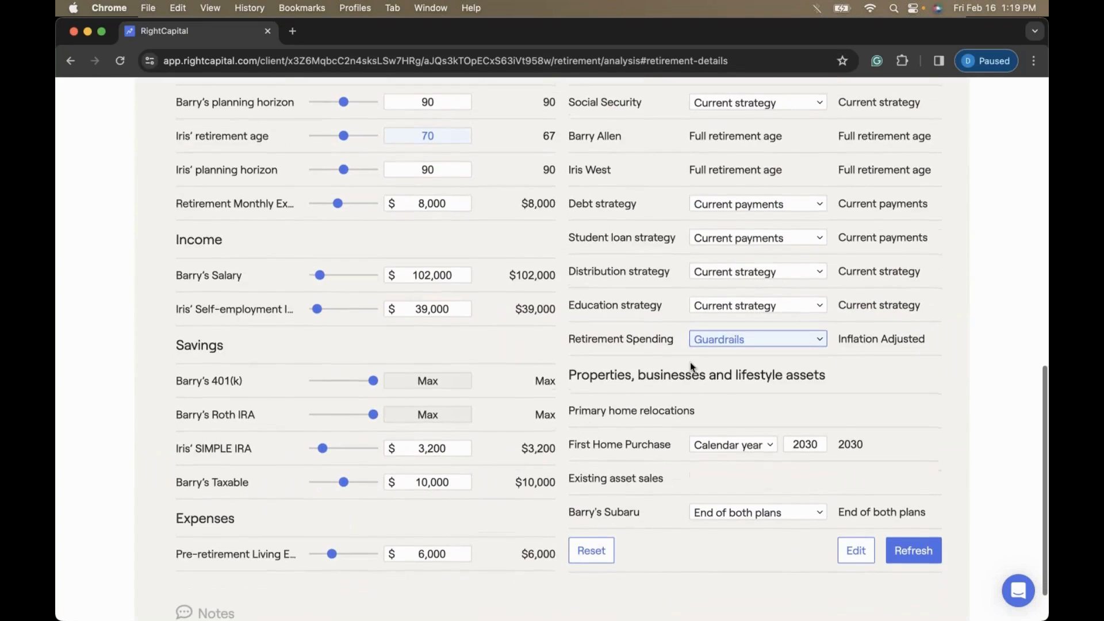
pyautogui.click(710, 340)
pyautogui.click(713, 272)
pyautogui.scroll(3, 620, 271)
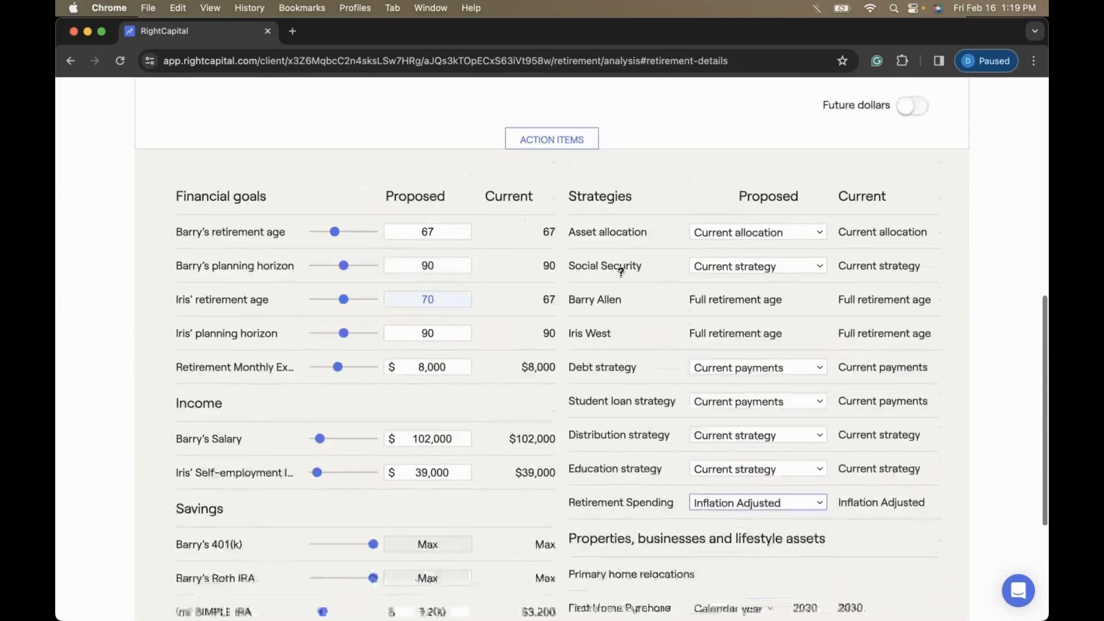
# - Switch the chart to Retirement spending of Proposed plan and examine the expense breakdown from age 66 through 87
pyautogui.scroll(7, 621, 271)
pyautogui.click(656, 228)
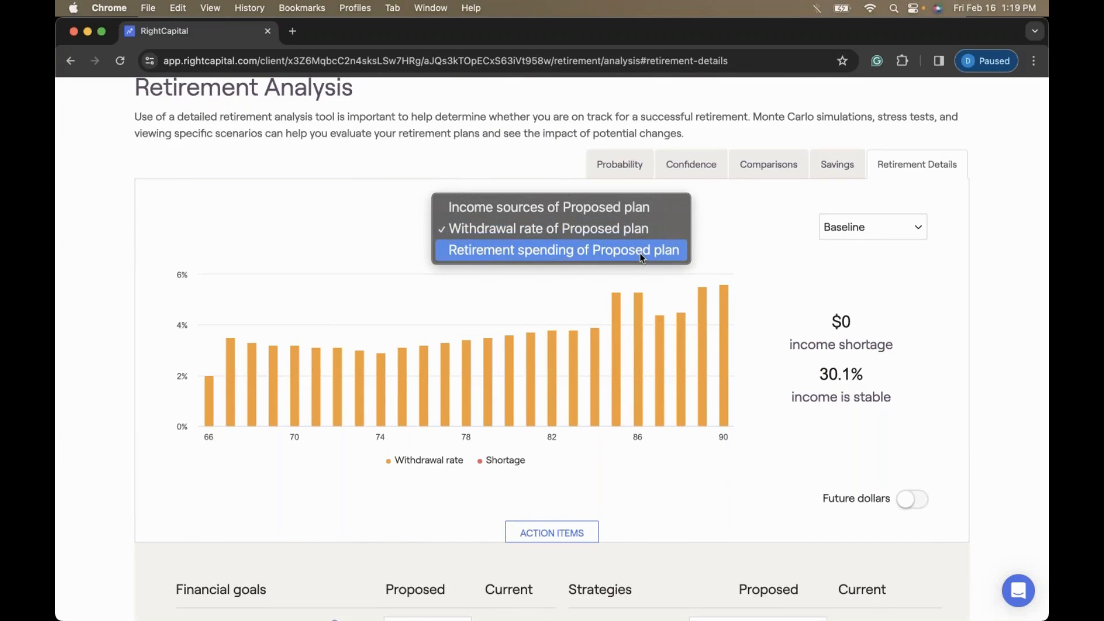
pyautogui.click(640, 253)
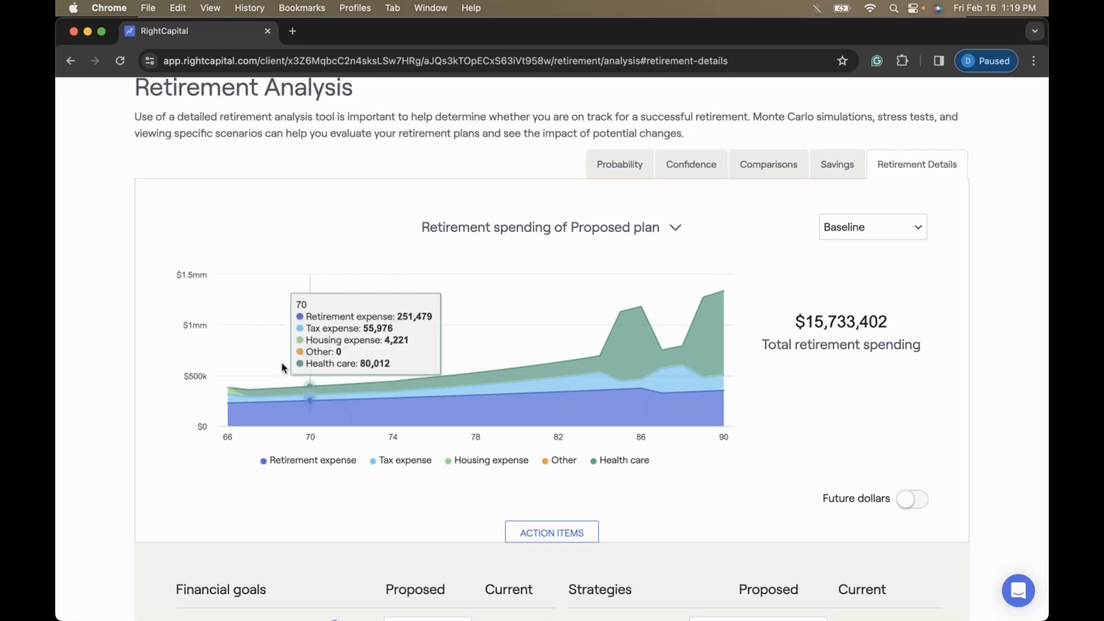
pyautogui.moveTo(228, 393)
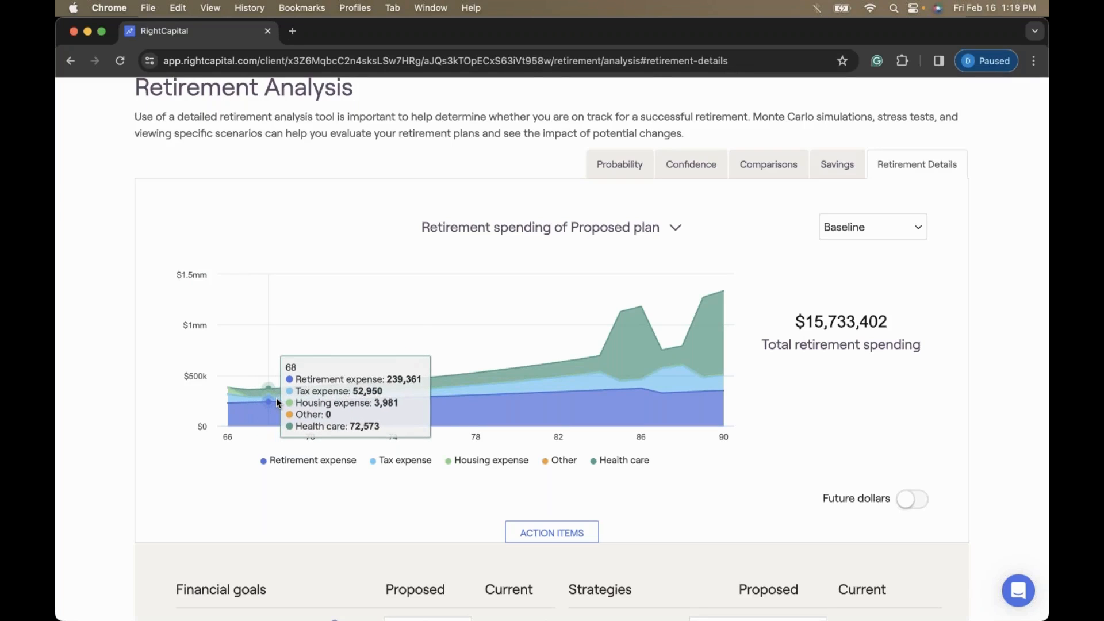
pyautogui.moveTo(371, 396)
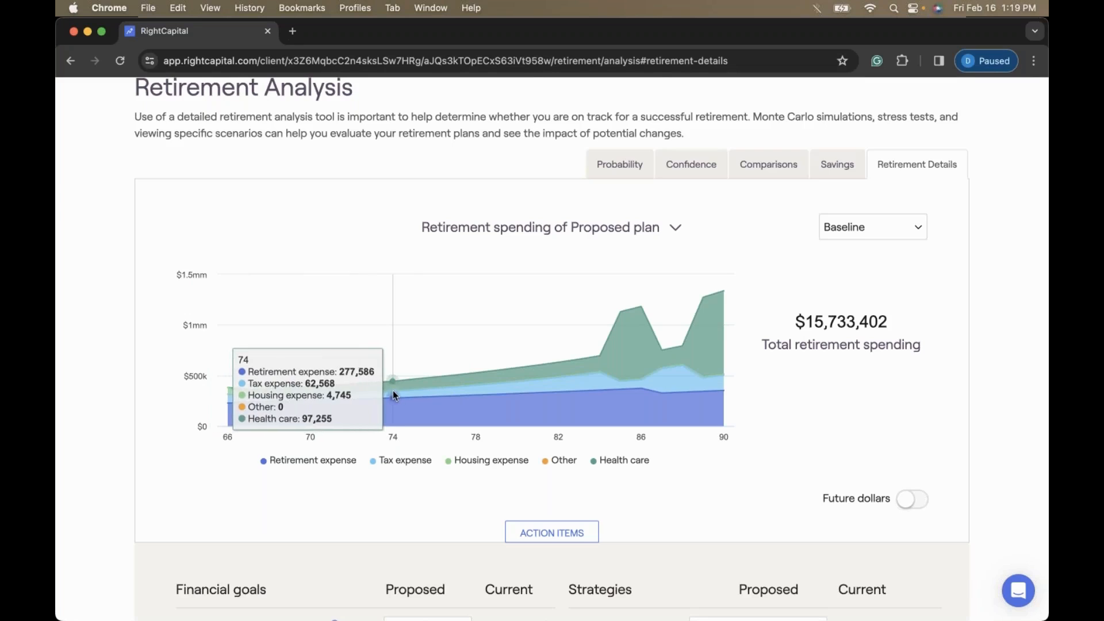
pyautogui.moveTo(534, 374)
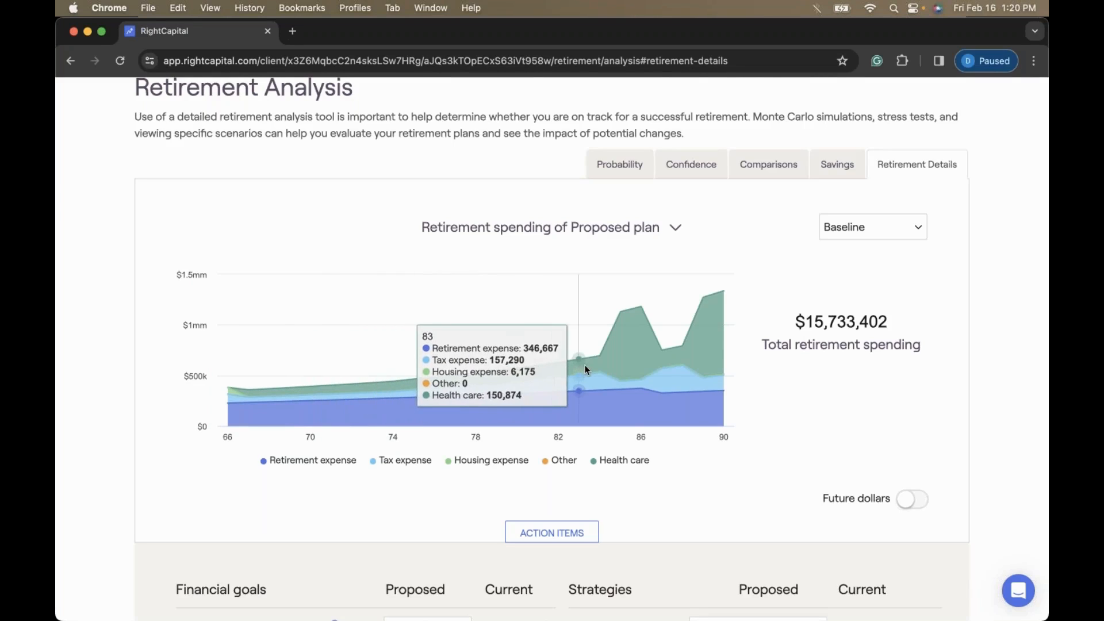
pyautogui.moveTo(633, 365)
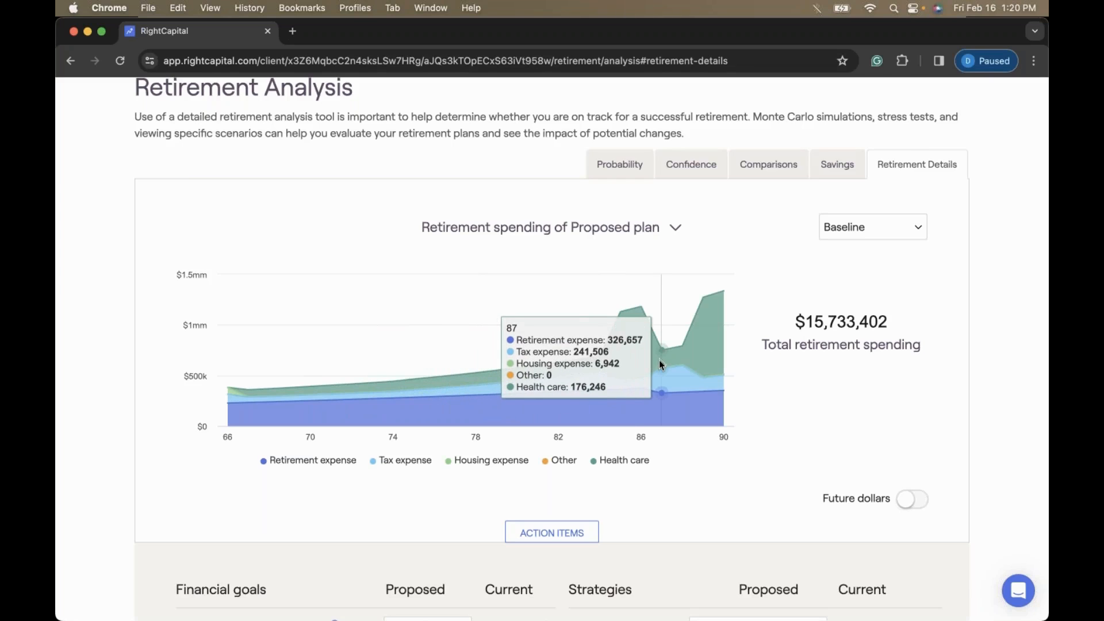
# - Set the proposed Retirement Spending to the option beginning "Retirement Spending St"
pyautogui.scroll(-1, 662, 368)
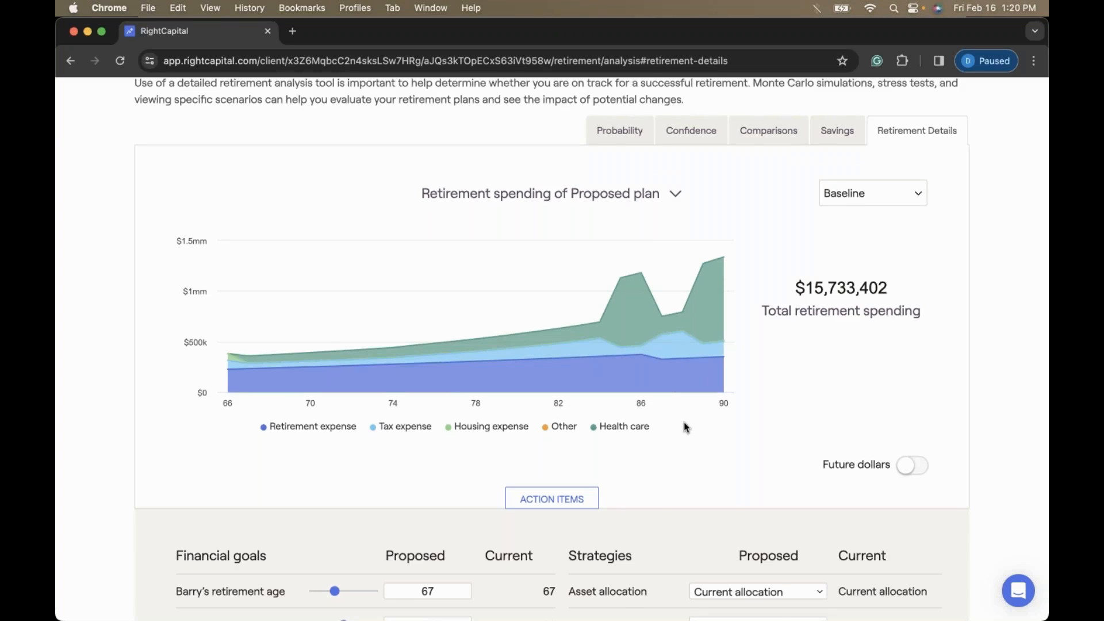
pyautogui.scroll(-10, 684, 423)
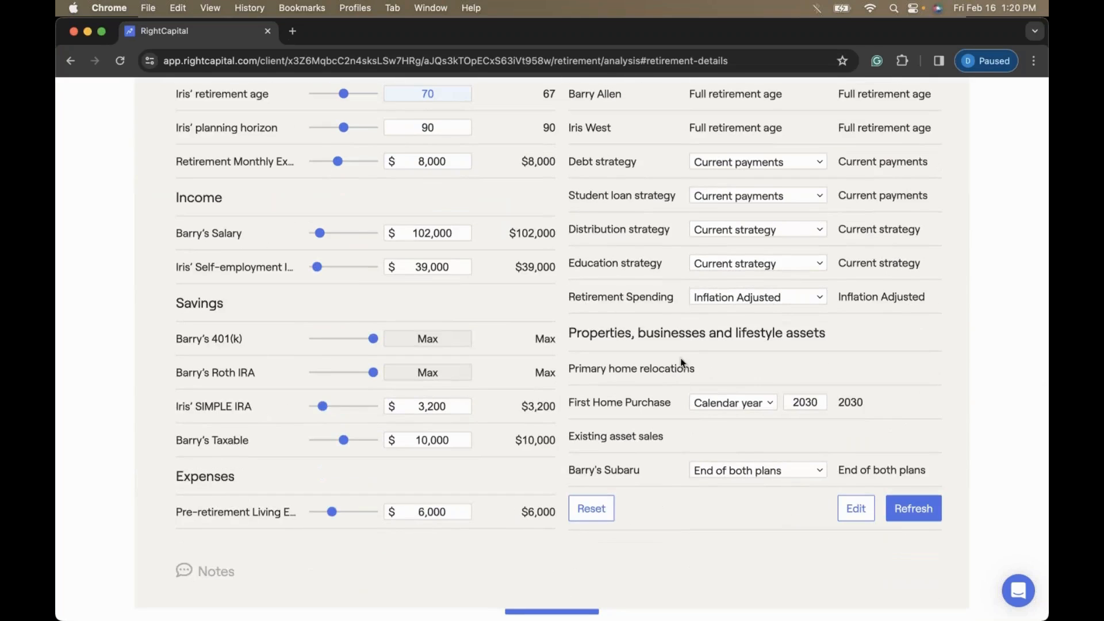
pyautogui.click(709, 300)
pyautogui.click(713, 332)
pyautogui.scroll(8, 613, 287)
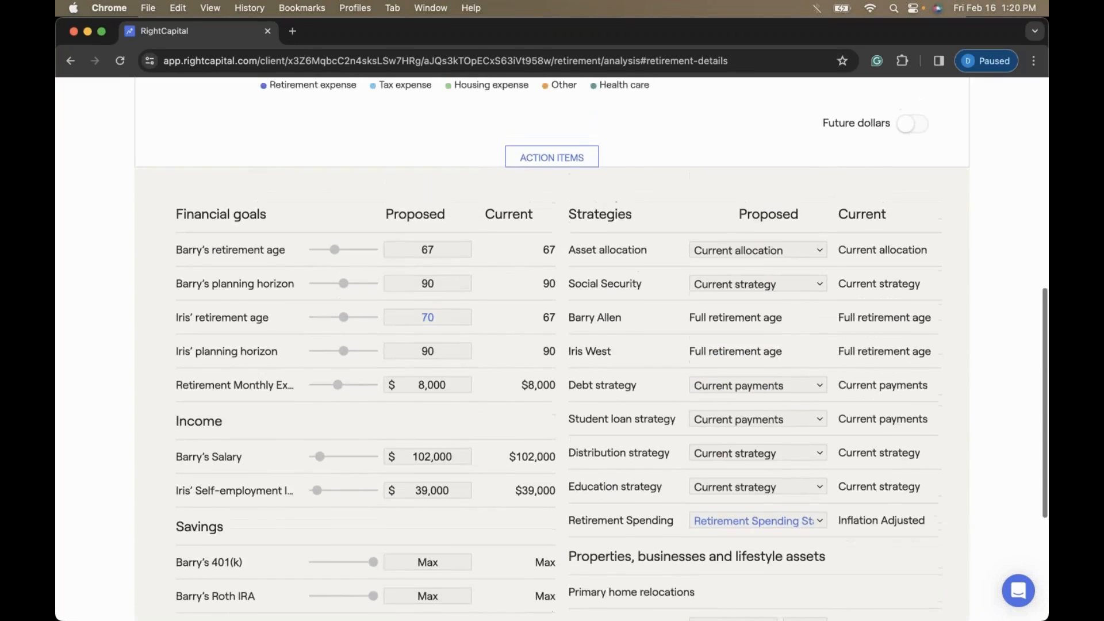
# - Hide the Tax expense, Housing expense, Other and Health care series so the chart plots only Retirement expense
pyautogui.click(404, 351)
pyautogui.click(492, 350)
pyautogui.click(562, 352)
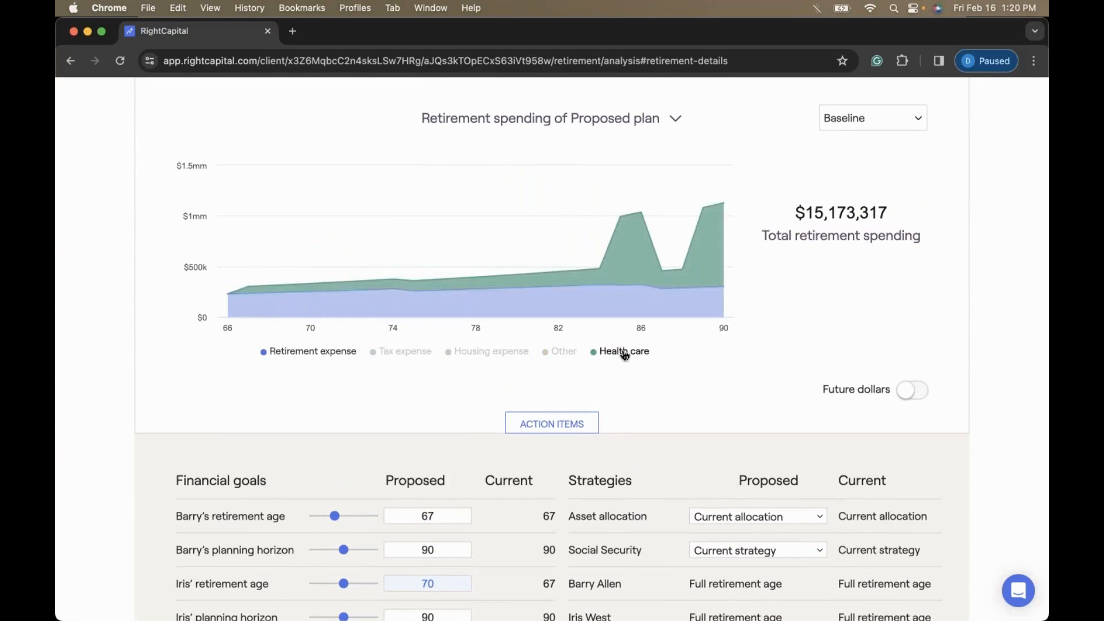
pyautogui.click(616, 351)
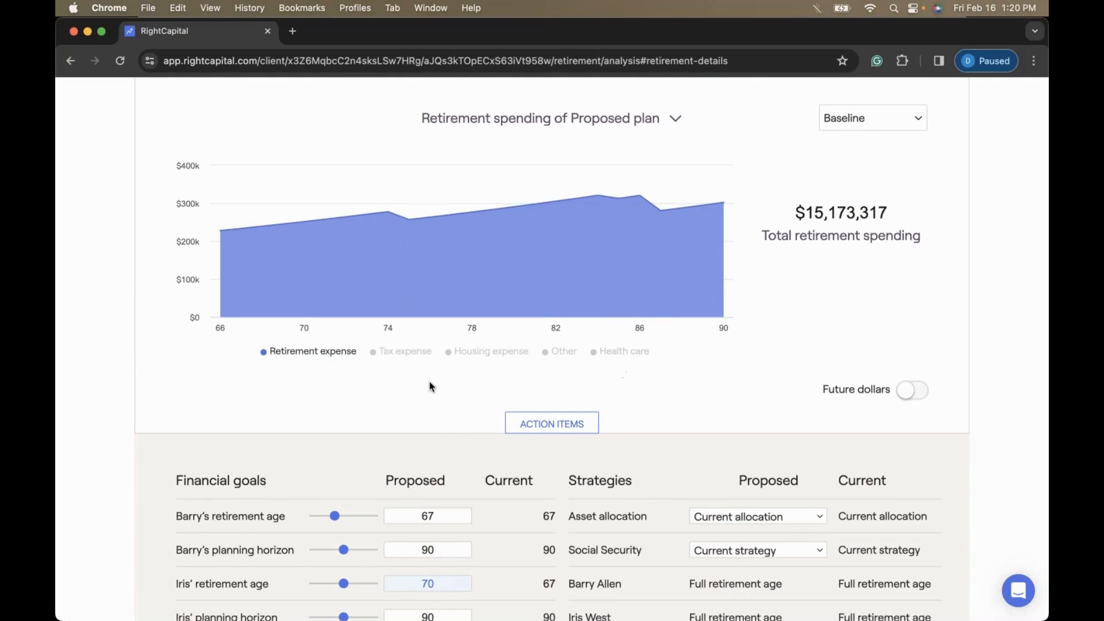
pyautogui.scroll(1, 429, 382)
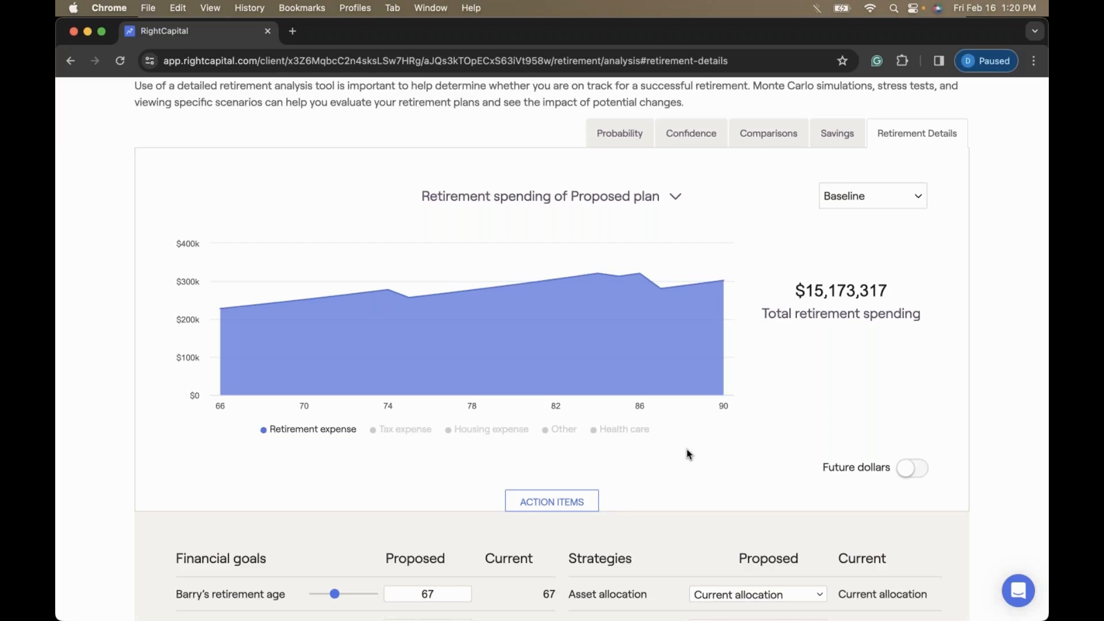
# - Return the proposed Retirement Spending strategy to Inflation Adjusted and review the recalculated retirement spending chart
pyautogui.scroll(-10, 686, 454)
pyautogui.click(720, 449)
pyautogui.click(720, 415)
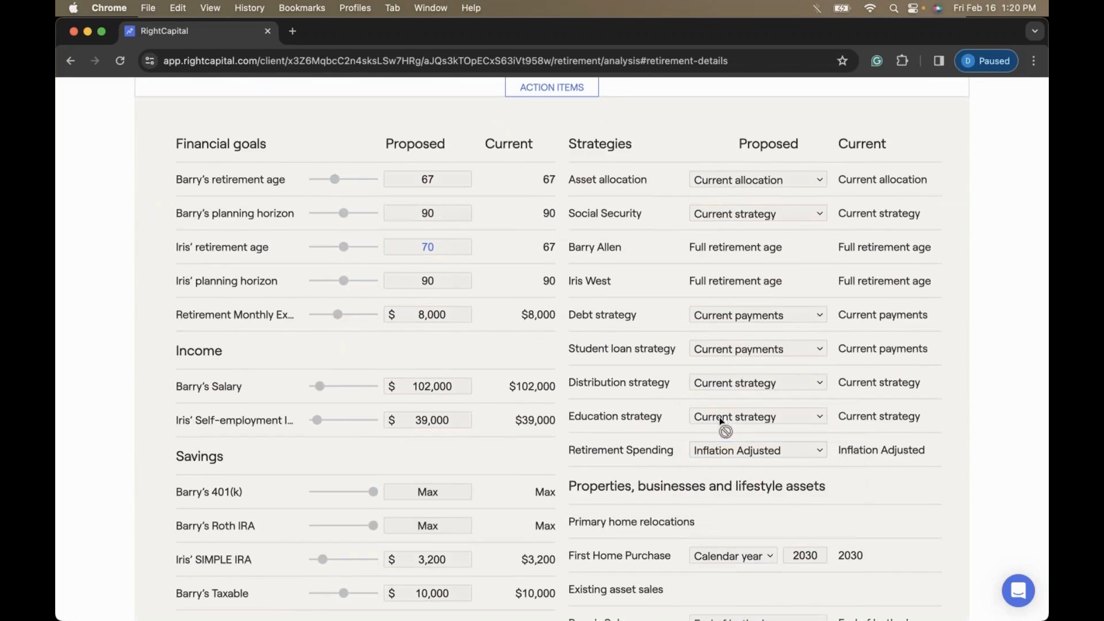
pyautogui.scroll(5, 604, 328)
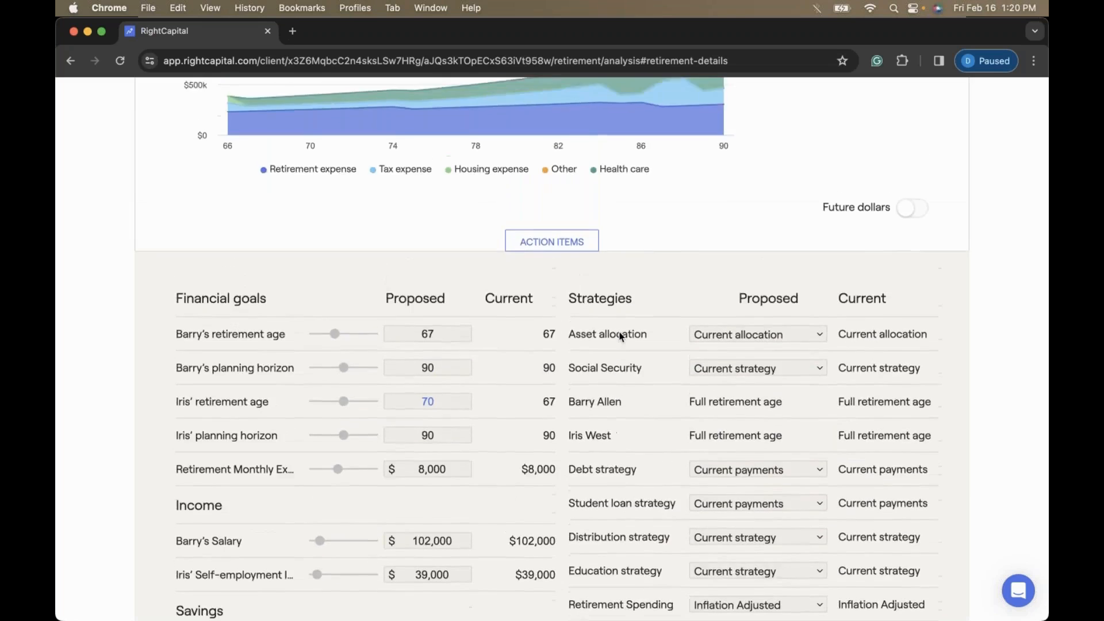
pyautogui.scroll(2, 621, 336)
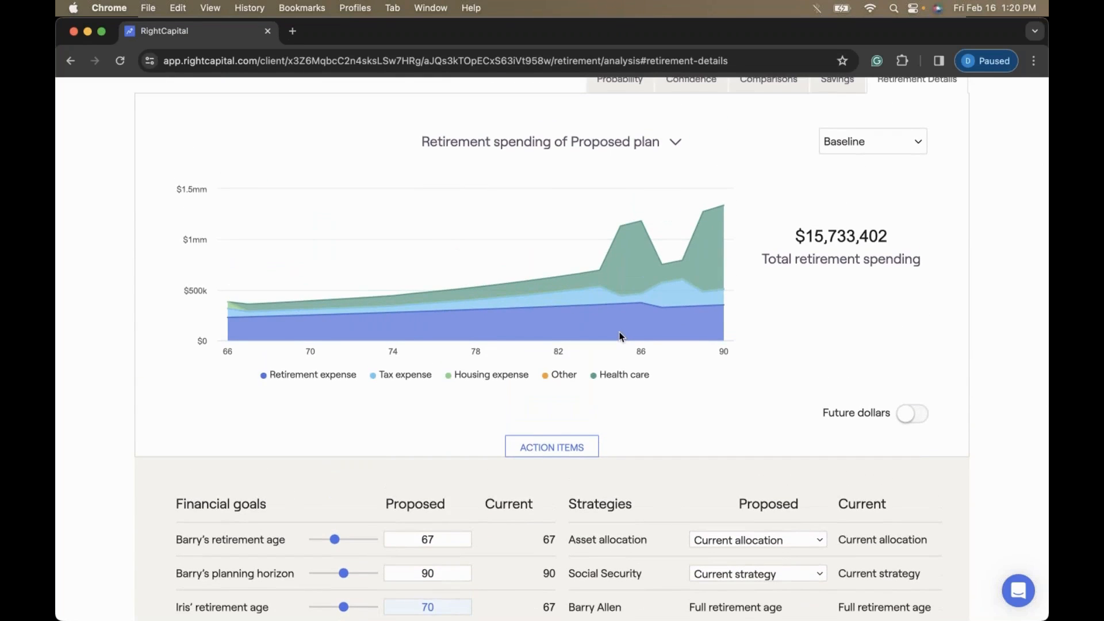
pyautogui.scroll(3, 620, 336)
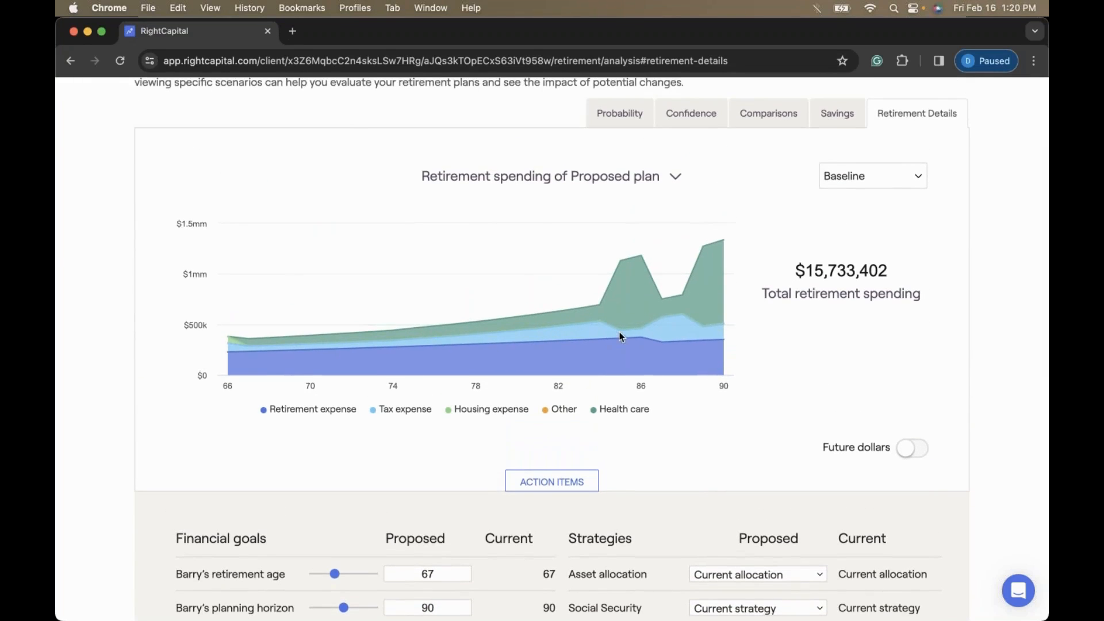
pyautogui.scroll(2, 620, 337)
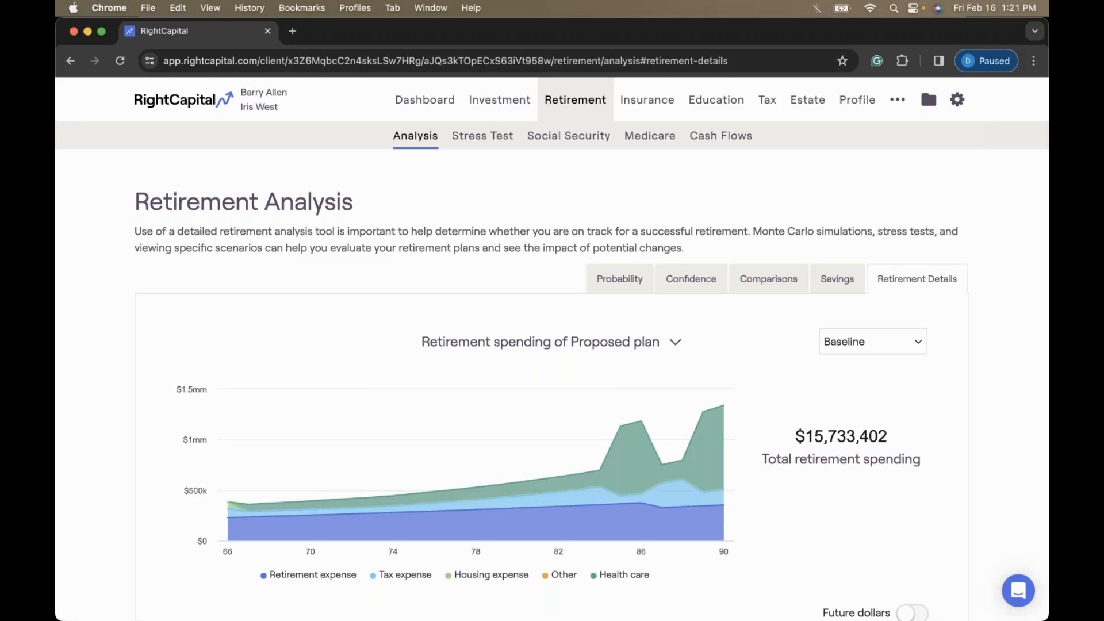
# - Show the support chat with its messaging and Help Center options, and close it again
pyautogui.click(1019, 586)
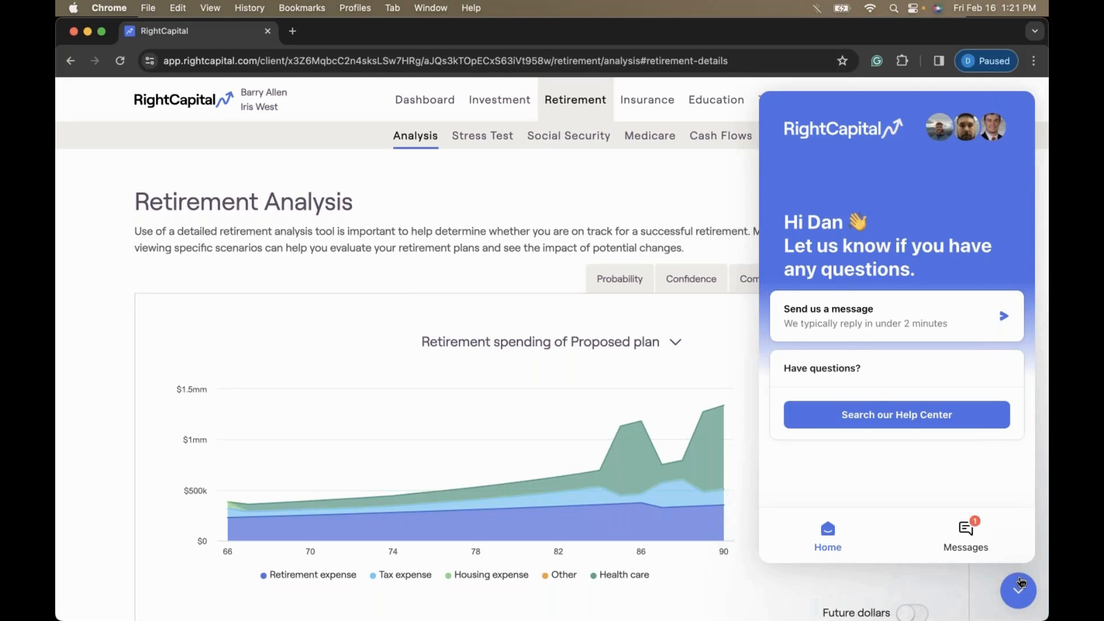
pyautogui.click(1019, 586)
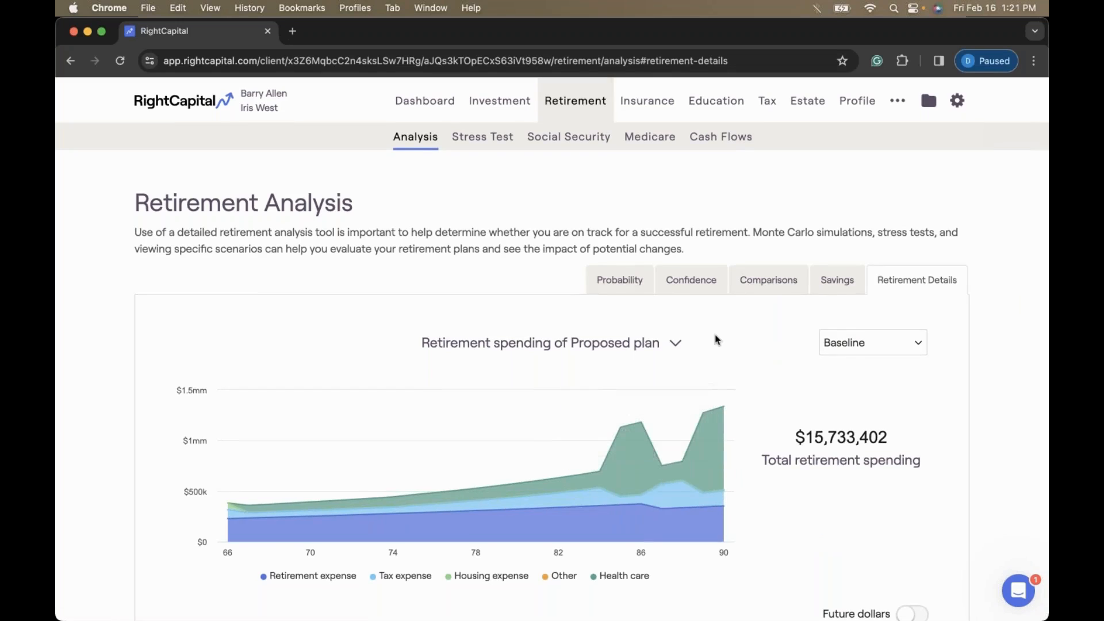
# - Compare the Proposed and Current plans' probability of success, viewing the Confidence asset simulation in between
pyautogui.click(609, 288)
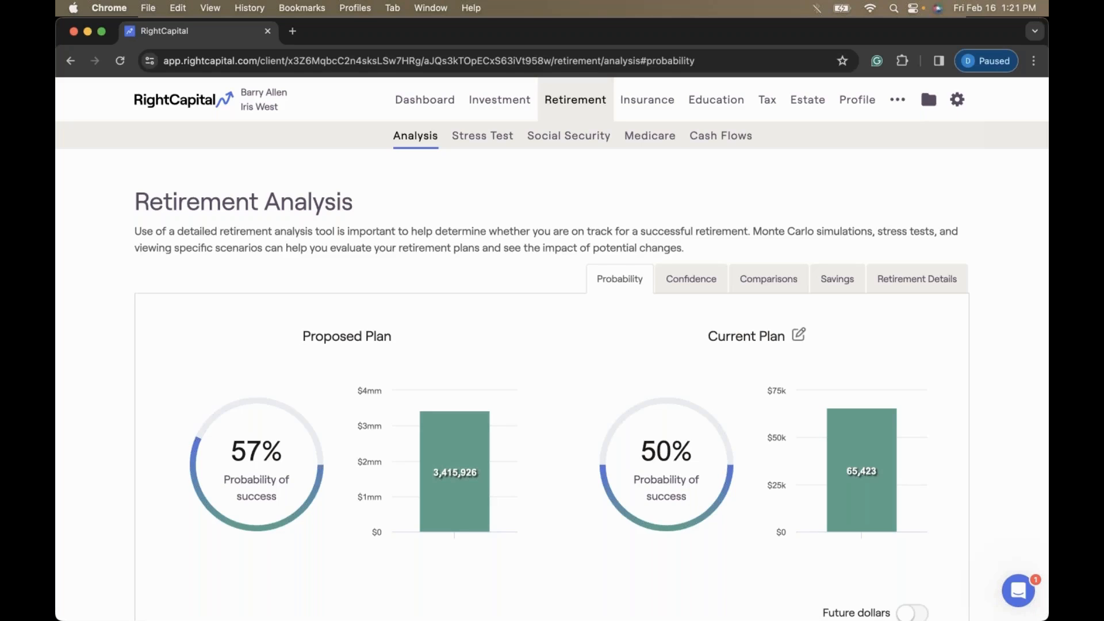
pyautogui.click(691, 280)
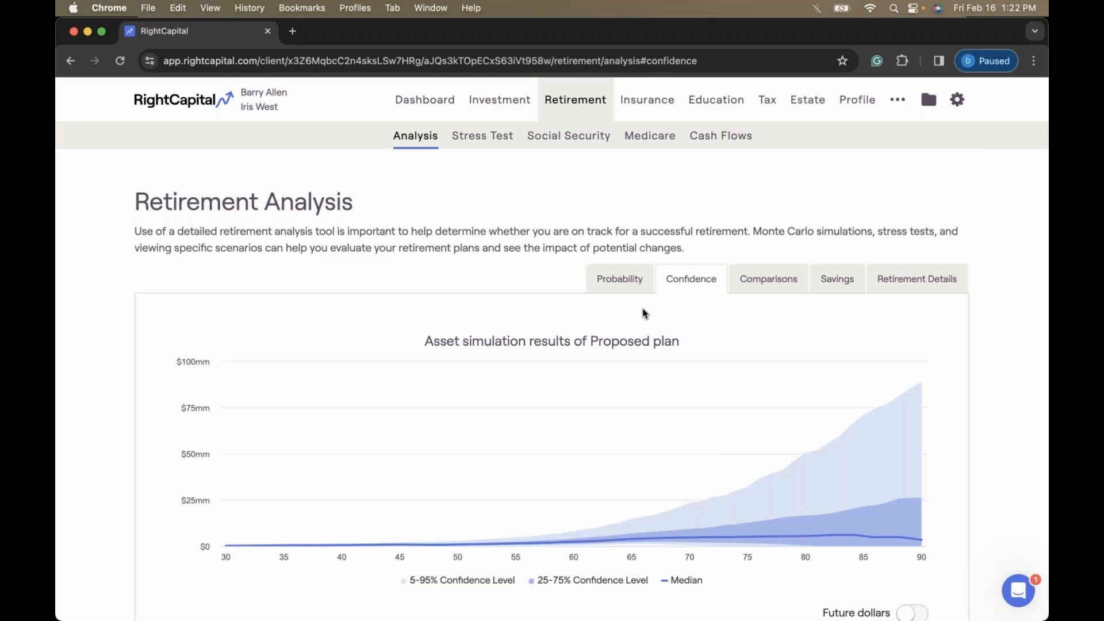
pyautogui.click(614, 285)
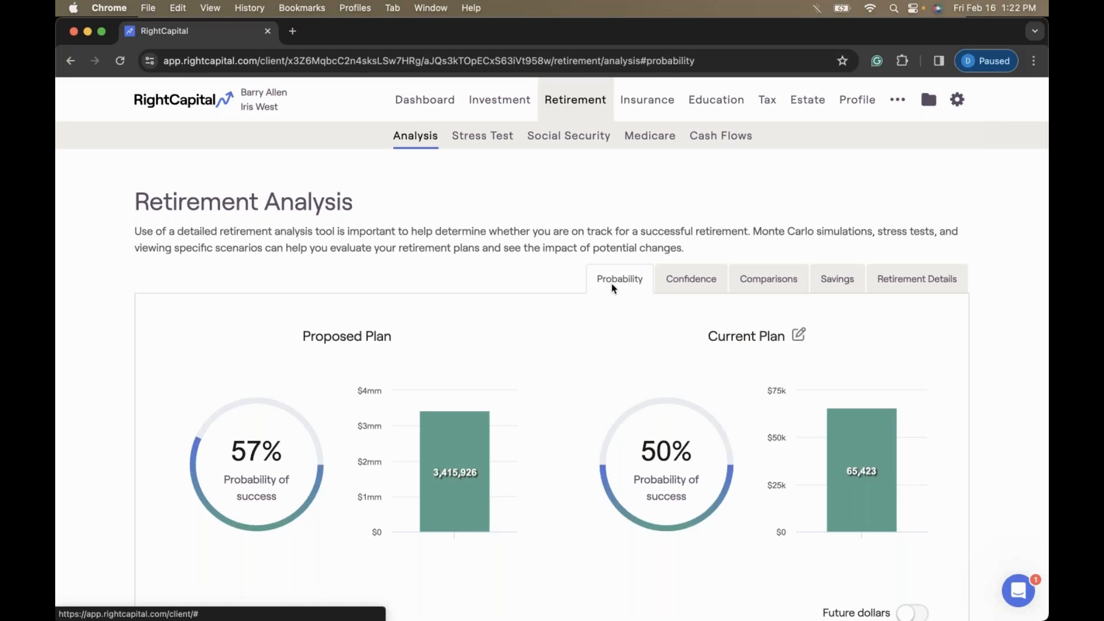
pyautogui.scroll(-1, 613, 289)
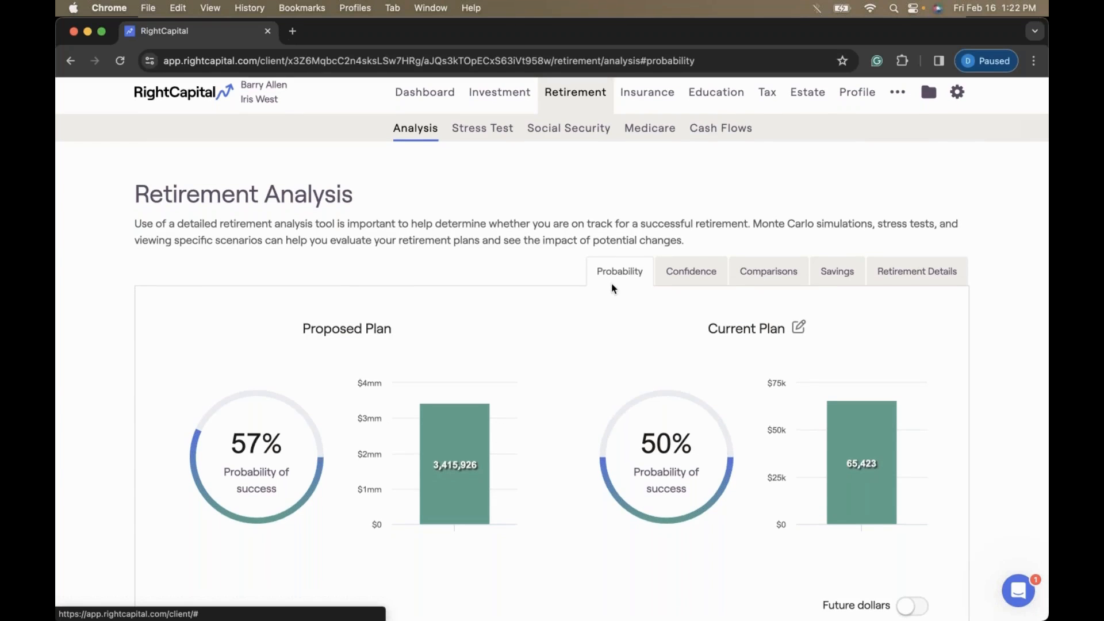
pyautogui.scroll(-3, 552, 402)
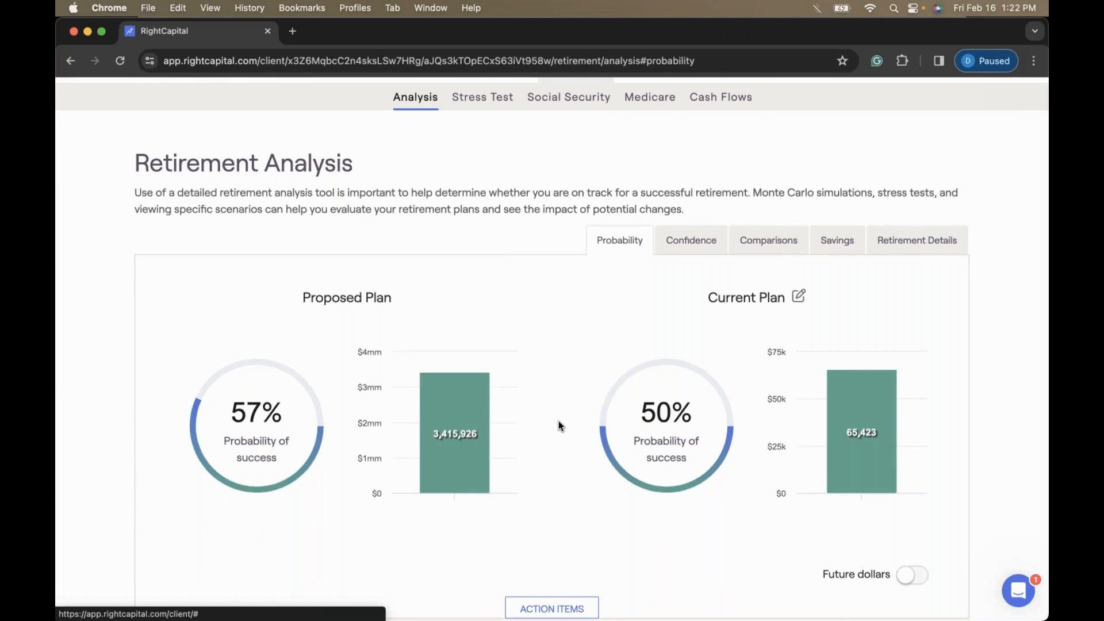
pyautogui.scroll(-5, 559, 424)
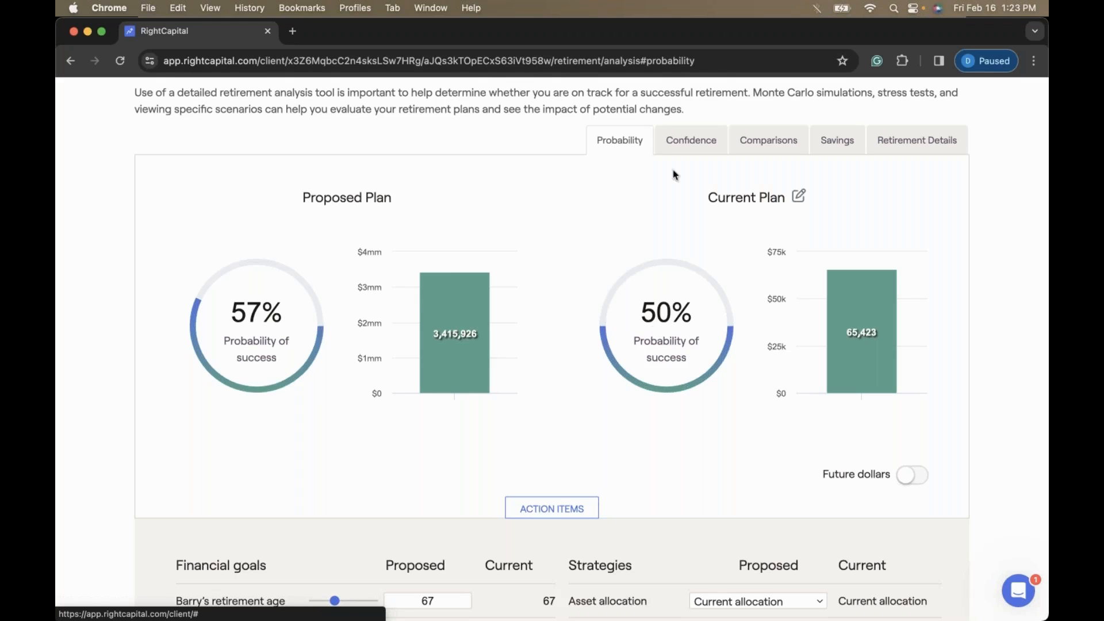
# - Inspect the Proposed plan's Confidence simulation values at age 90 and return to the Probability comparison
pyautogui.click(677, 145)
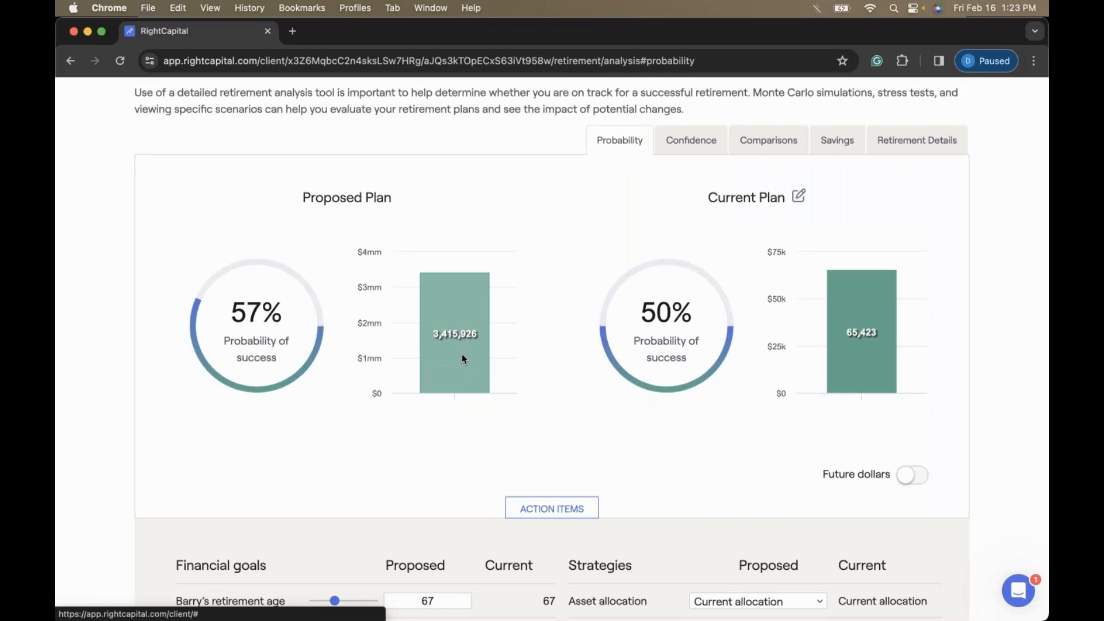
pyautogui.click(691, 142)
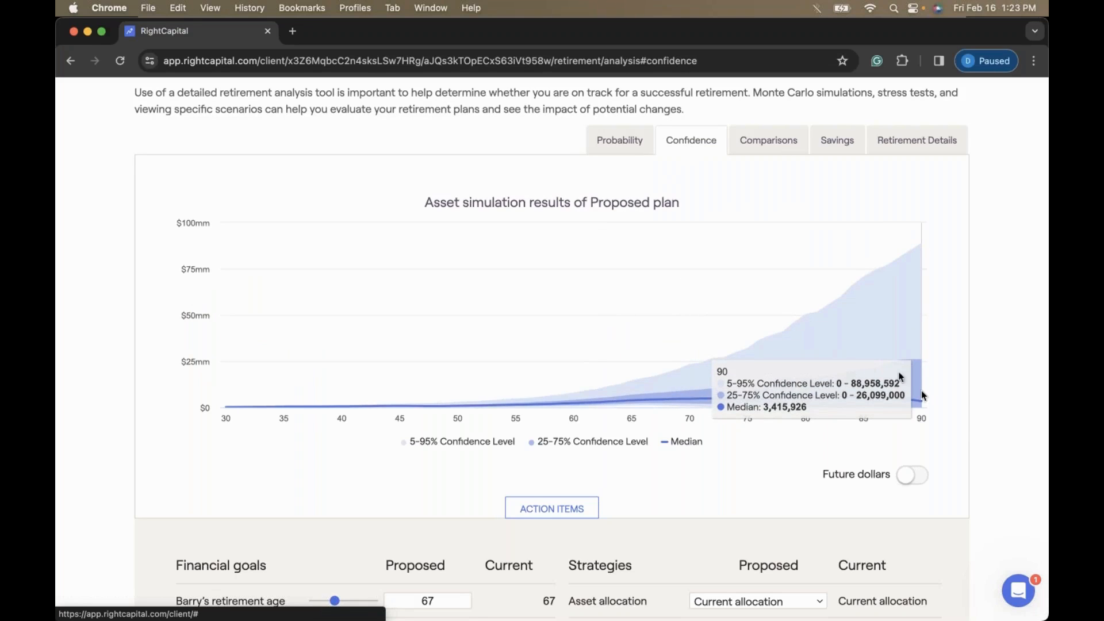
pyautogui.click(619, 140)
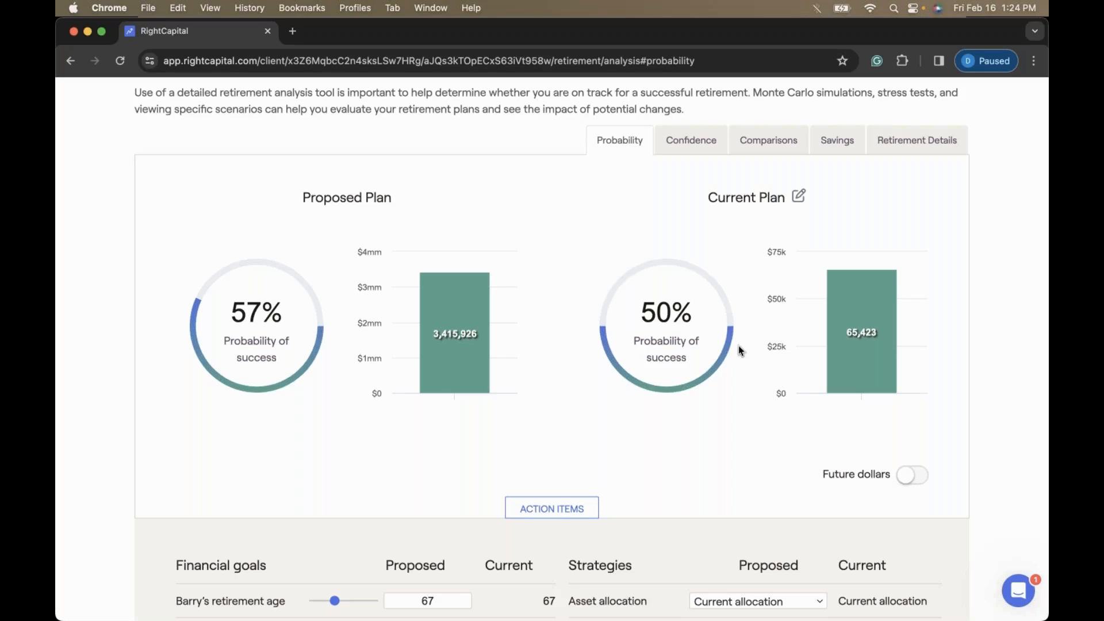
pyautogui.scroll(1, 740, 350)
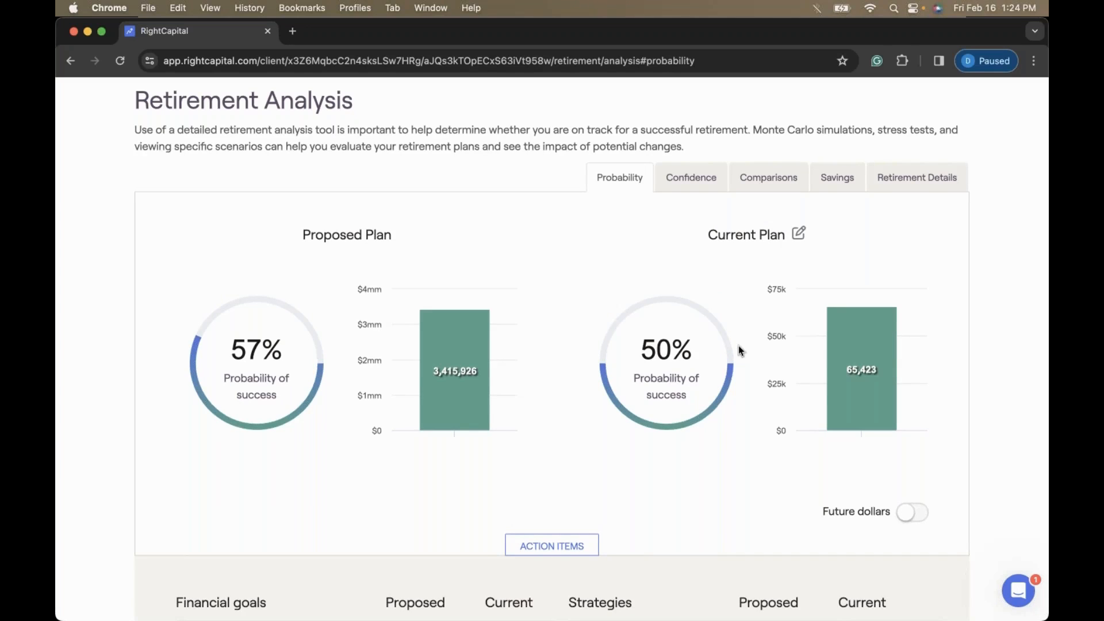
pyautogui.scroll(1, 741, 351)
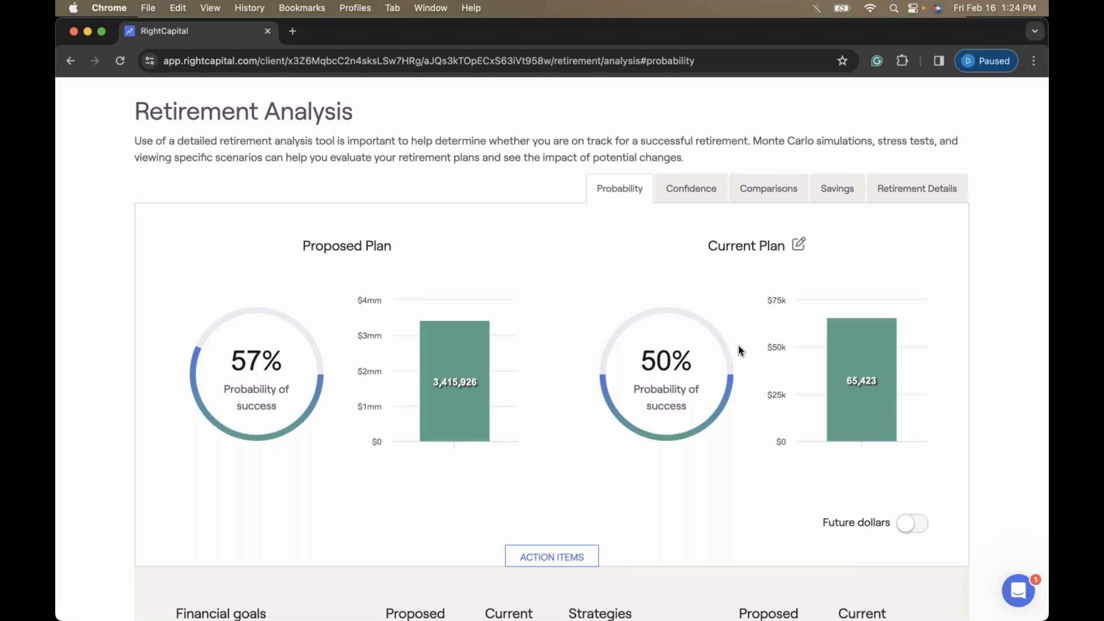
# - Recheck the Confidence ranges and median at age 90 and go back to the Probability view
pyautogui.click(687, 195)
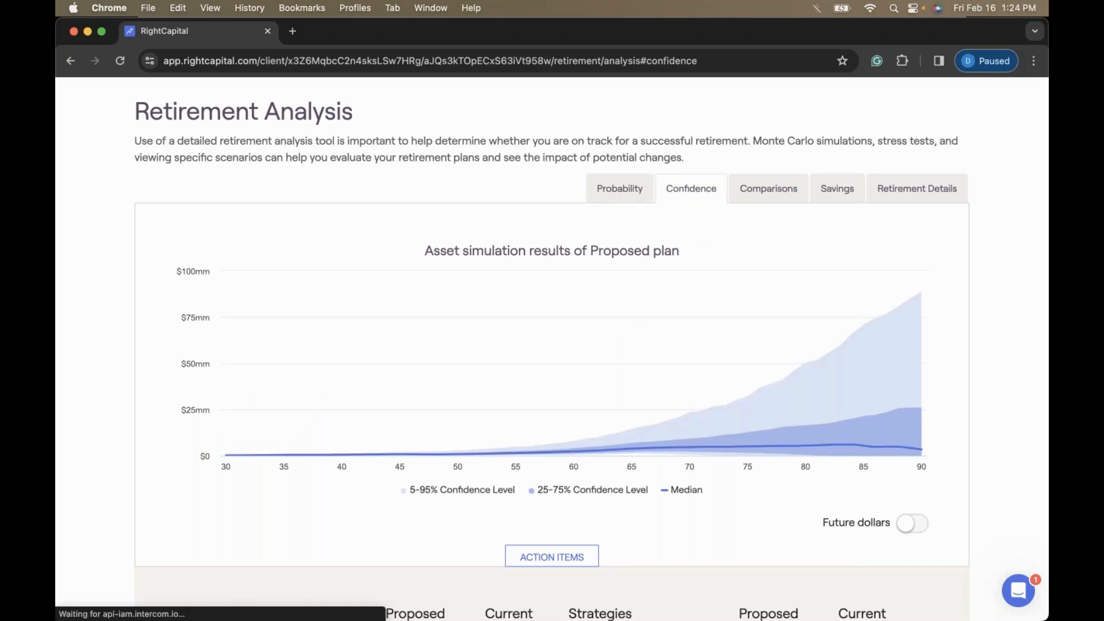
pyautogui.scroll(-1, 820, 307)
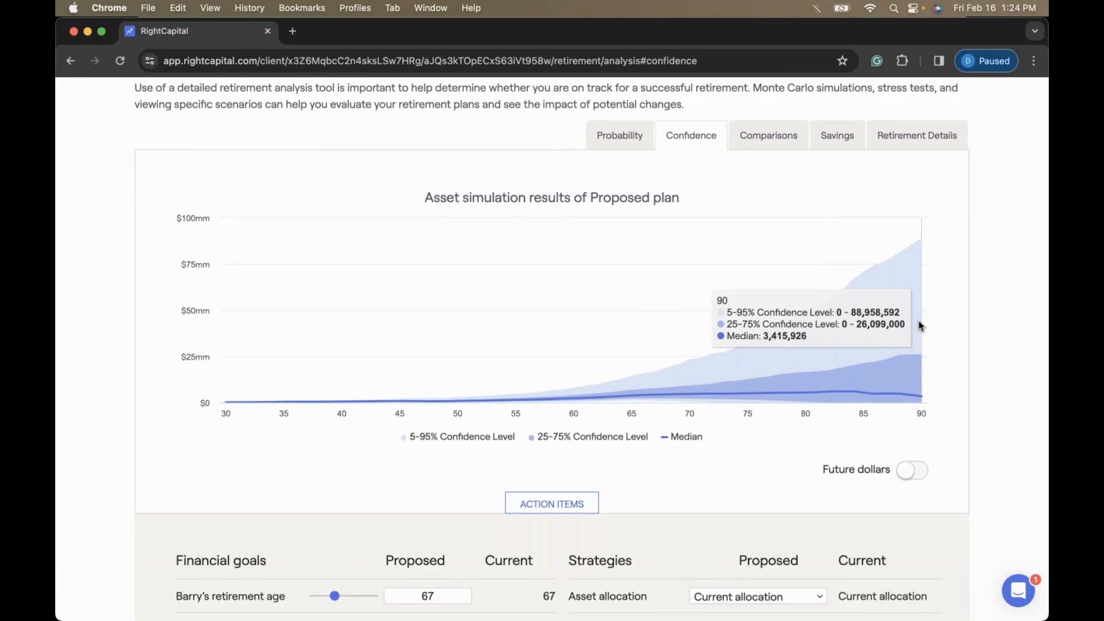
pyautogui.click(621, 138)
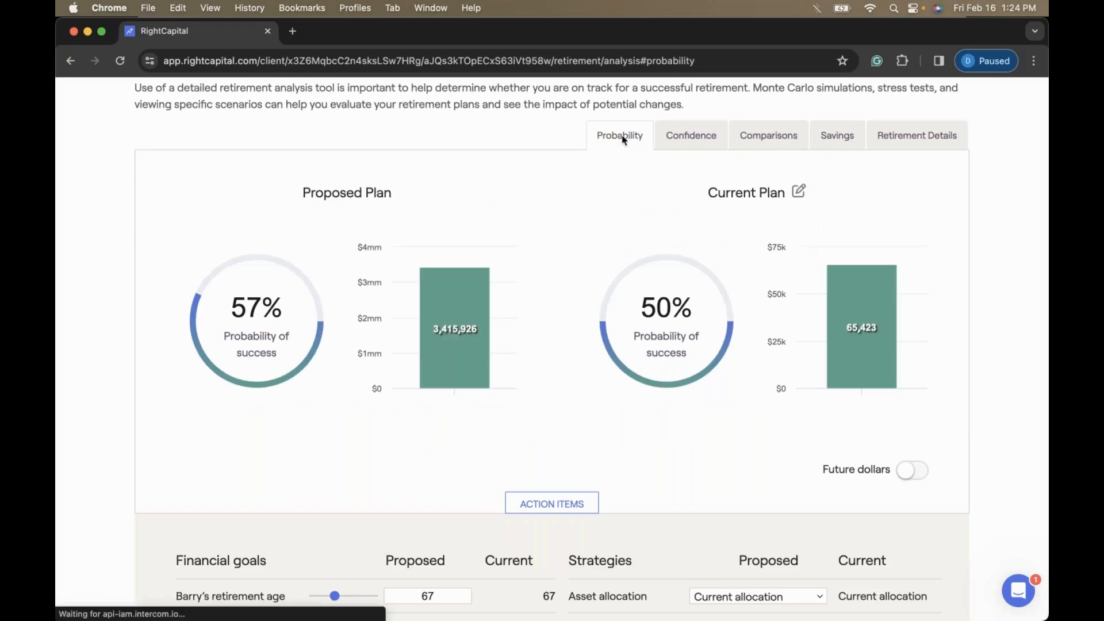
# - Review both plans' probability of success and check the ages of the household members
pyautogui.scroll(-1, 645, 192)
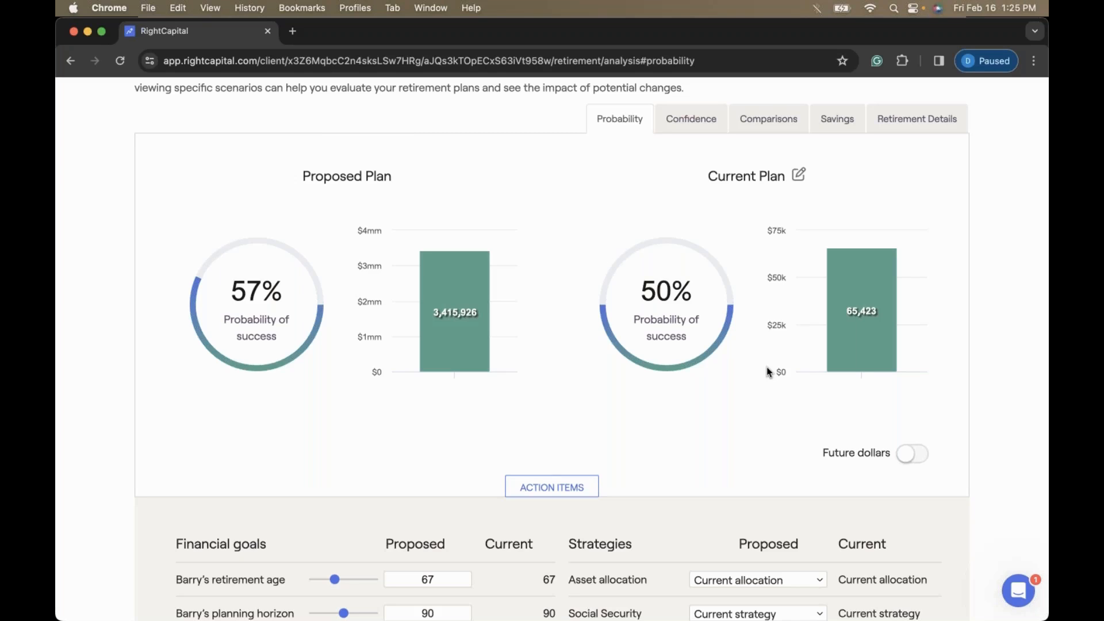
pyautogui.scroll(-1, 523, 379)
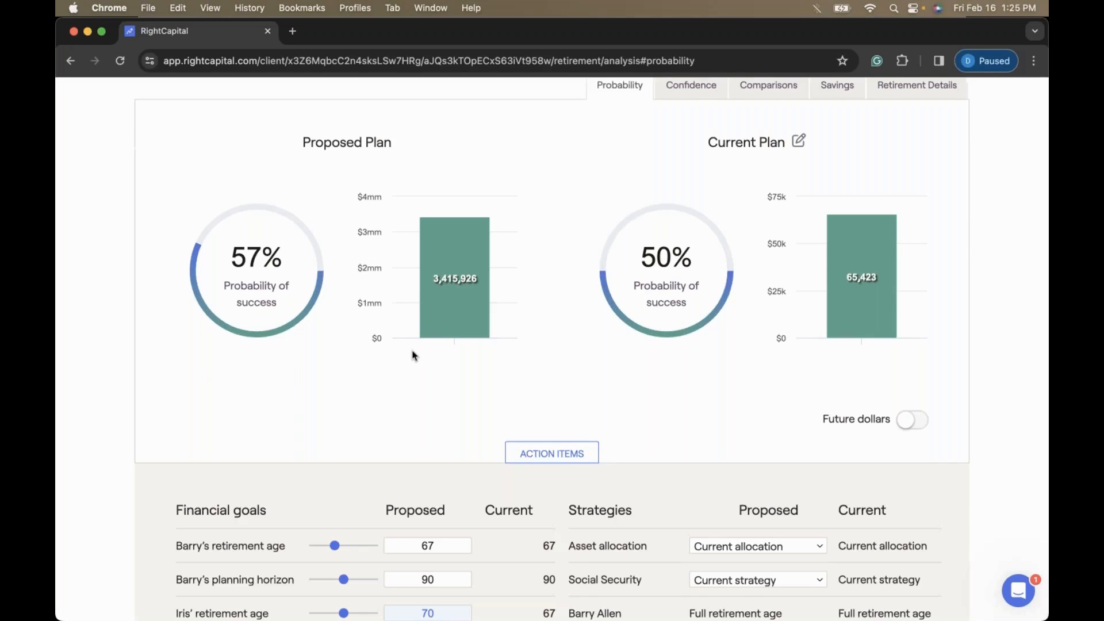
pyautogui.scroll(5, 412, 355)
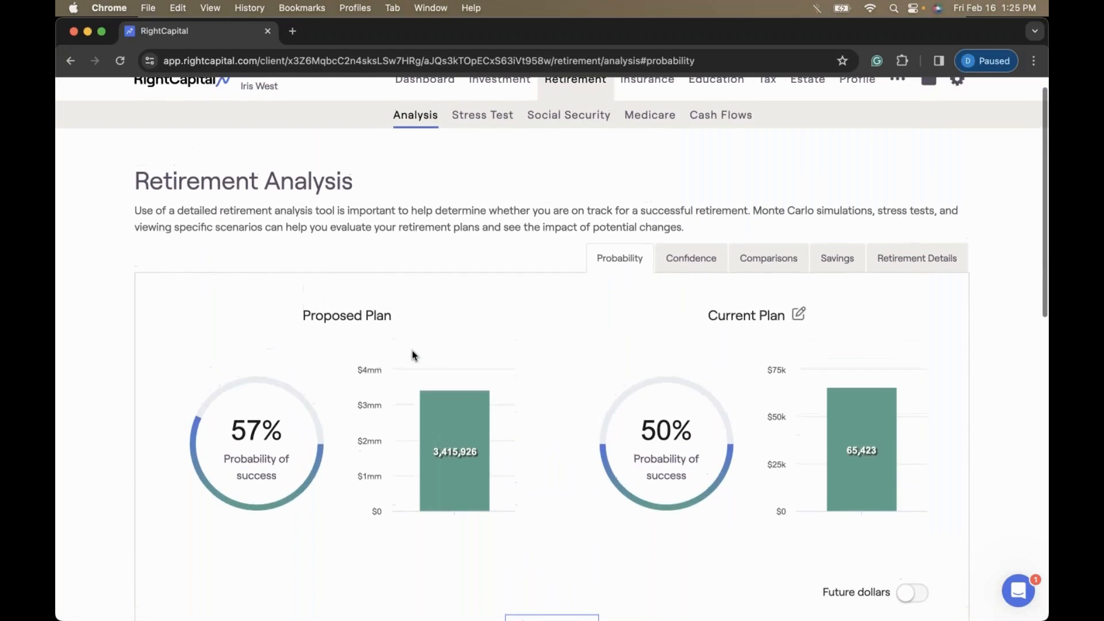
pyautogui.scroll(1, 322, 219)
pyautogui.moveTo(258, 107)
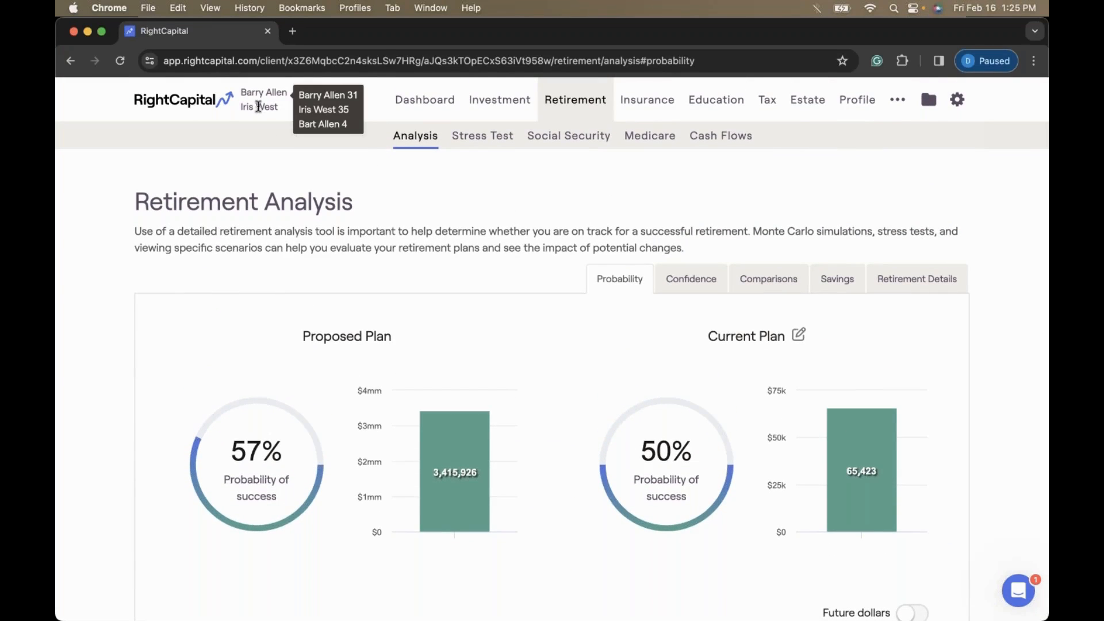
# - Set the co-client's proposed retirement age to 67 in the financial goals
pyautogui.scroll(-9, 362, 313)
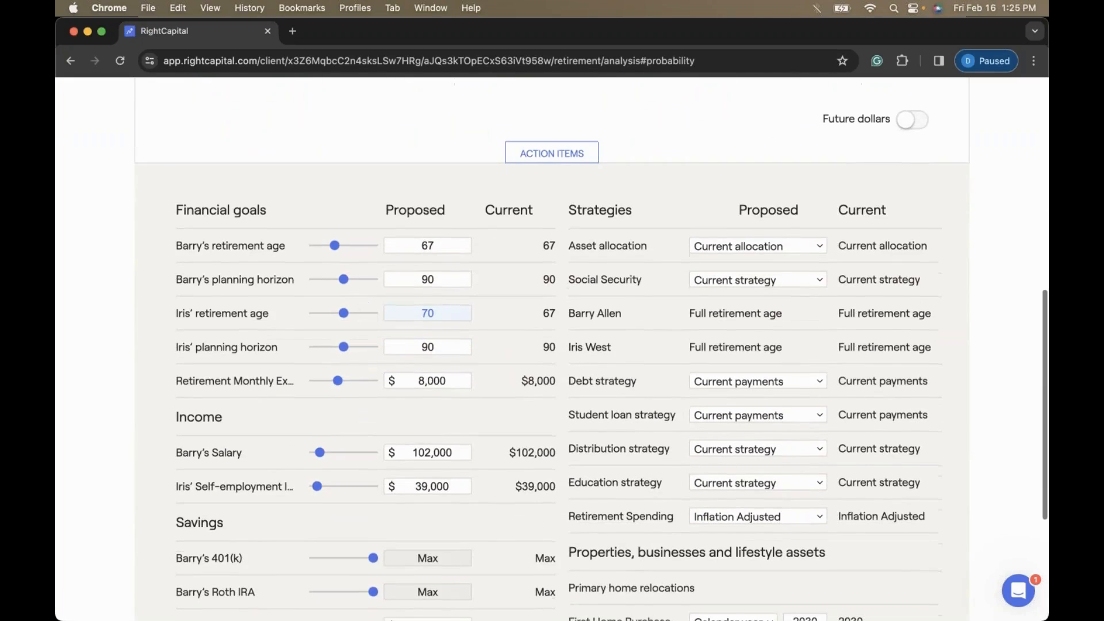
pyautogui.doubleClick(451, 313)
pyautogui.write('67')
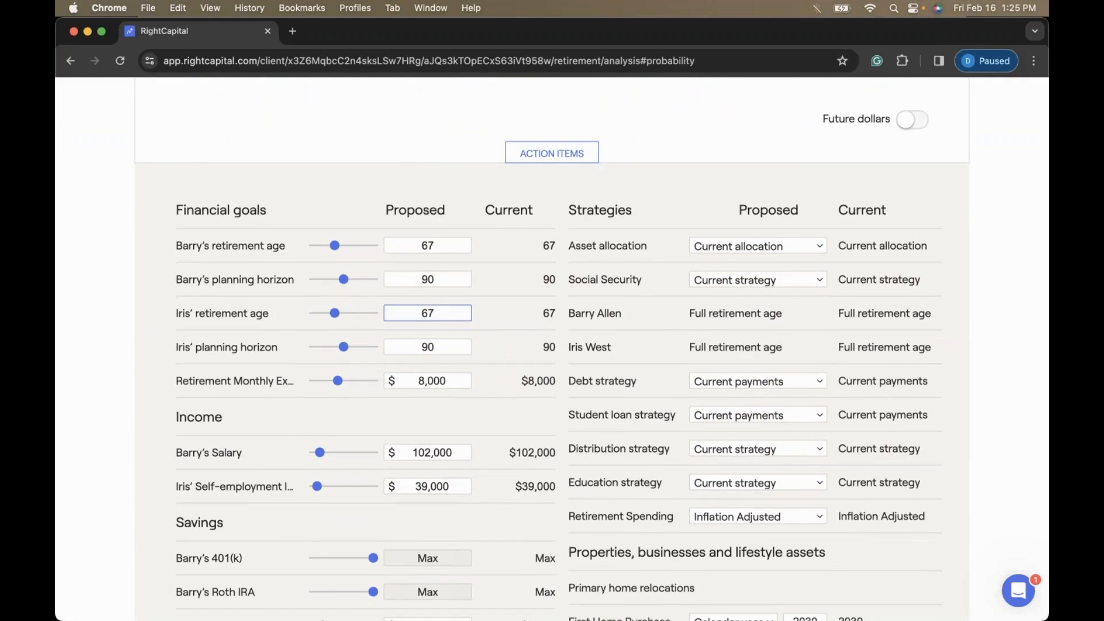
# - Set the proposed pre-retirement living expenses to $5,900 and the proposed retirement monthly expenses to $7,900
pyautogui.scroll(-4, 477, 431)
pyautogui.moveTo(457, 530); pyautogui.dragTo(413, 534)
pyautogui.write('5900')
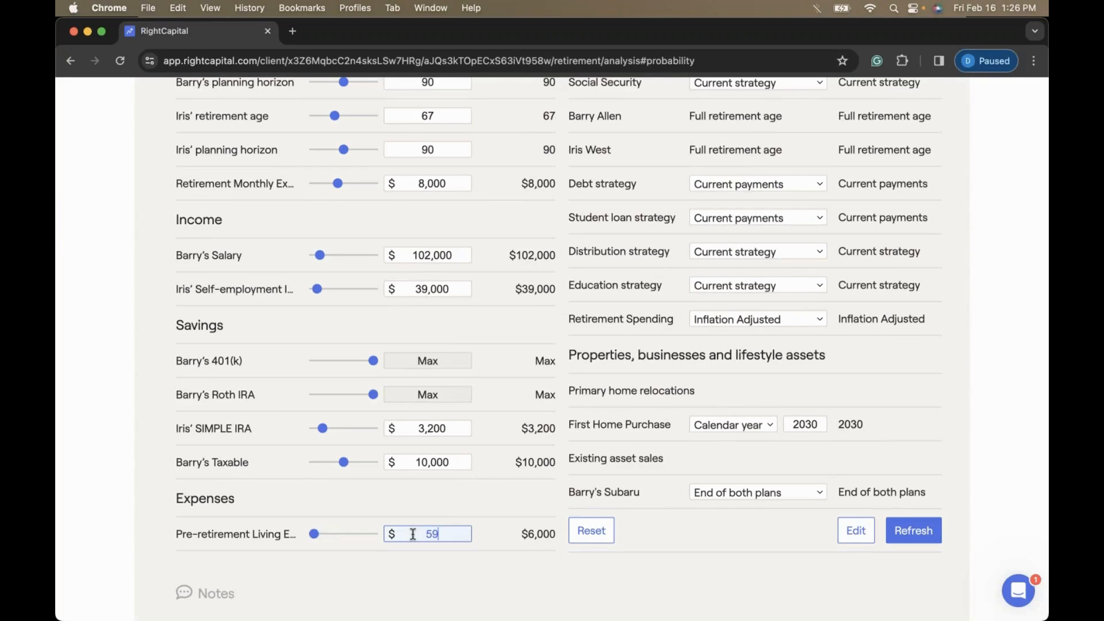
pyautogui.scroll(2, 444, 280)
pyautogui.click(444, 280)
pyautogui.write('7900')
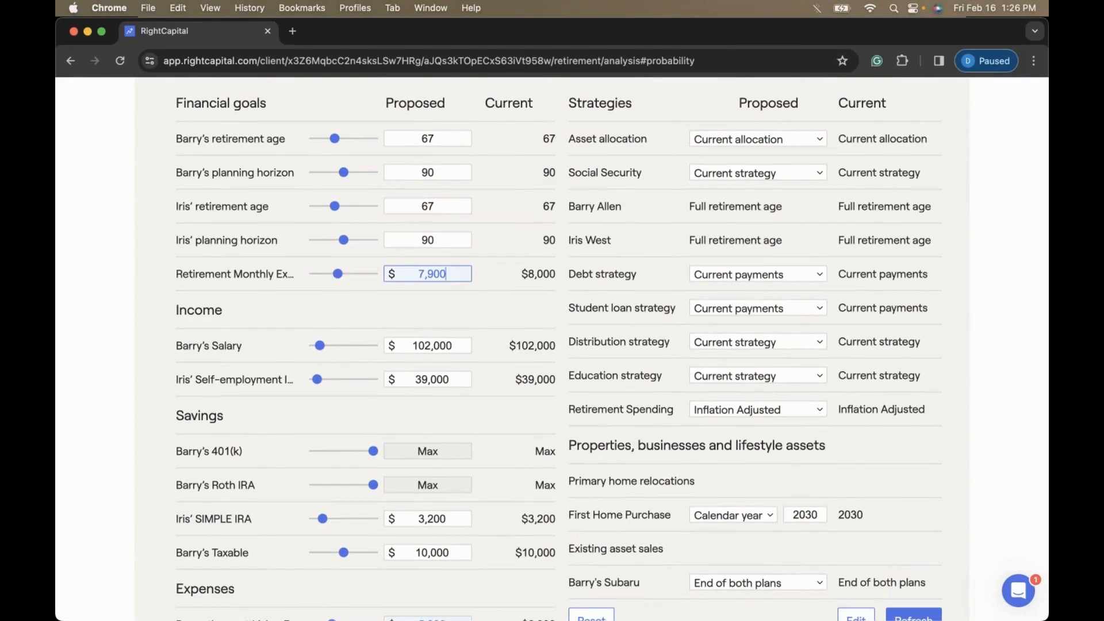
# - Compare the updated Proposed plan's probability of success and ending assets with the Current plan, and recheck the household members' ages
pyautogui.scroll(4, 529, 260)
pyautogui.scroll(4, 529, 260)
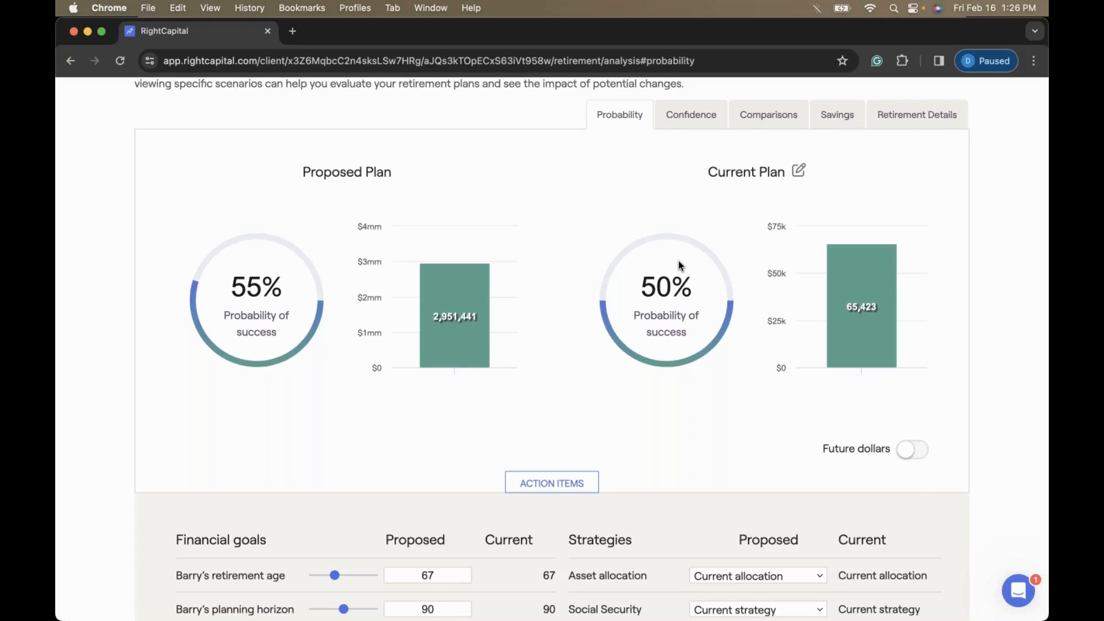
pyautogui.scroll(3, 678, 264)
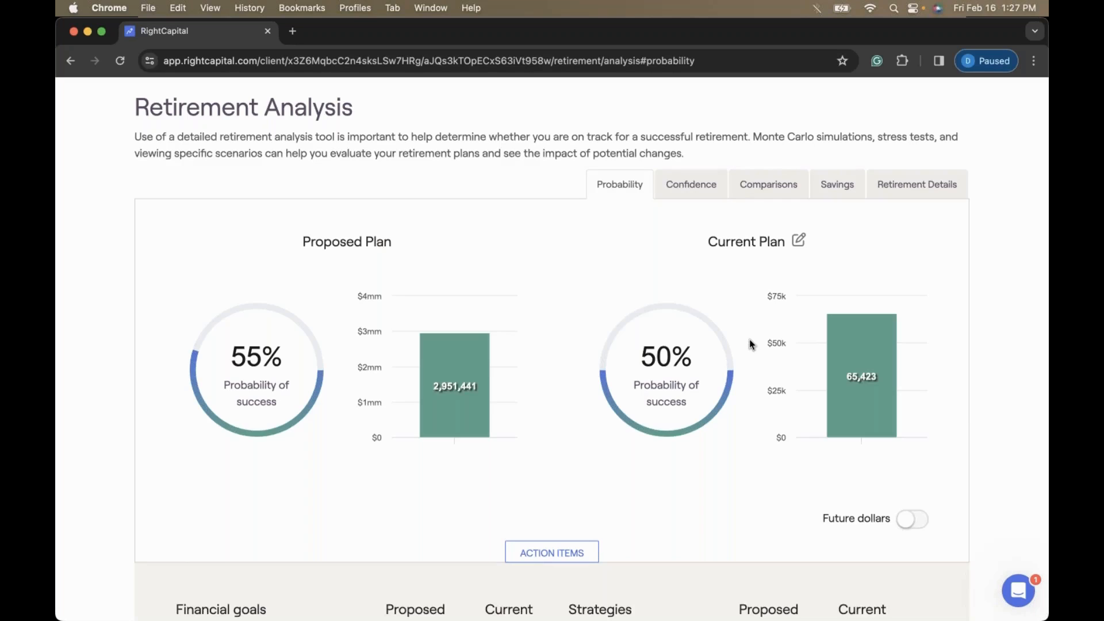
pyautogui.scroll(-3, 470, 422)
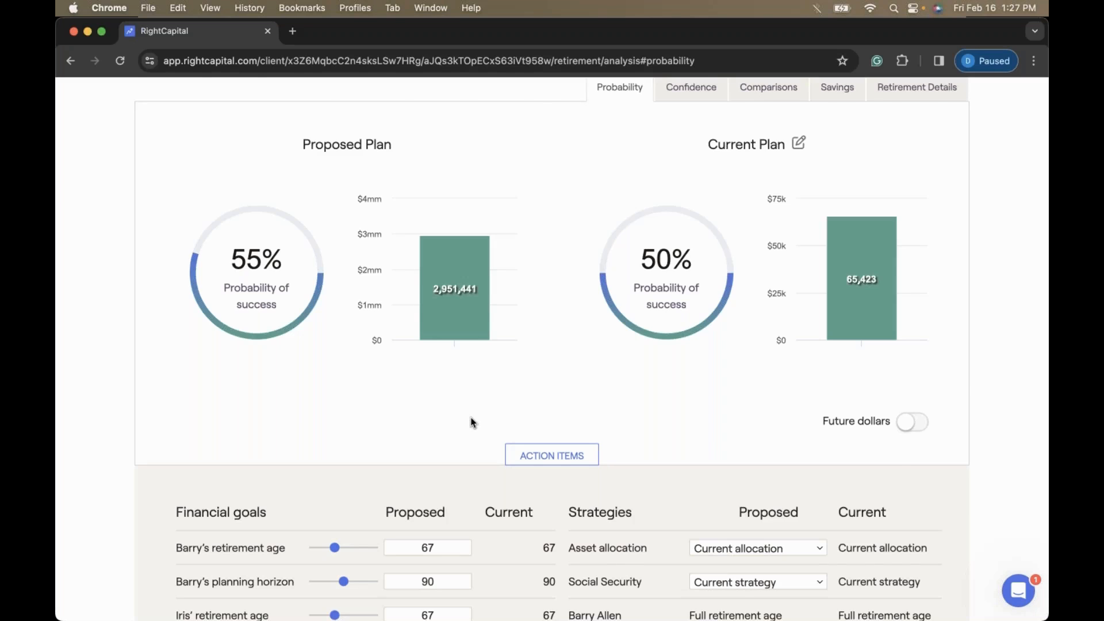
pyautogui.scroll(2, 471, 422)
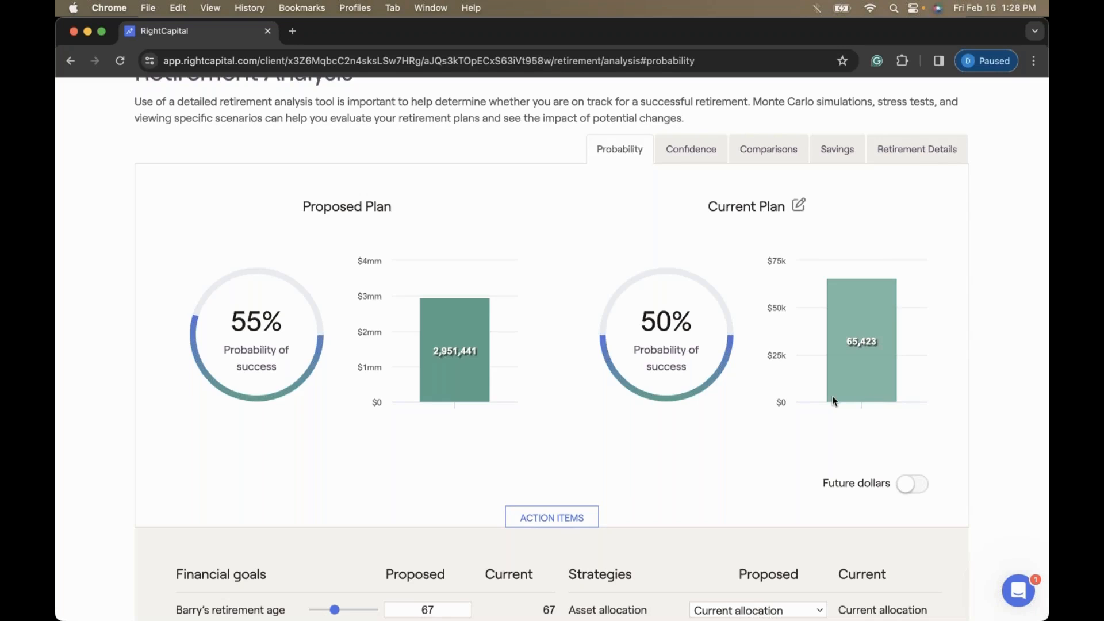
pyautogui.scroll(-2, 639, 405)
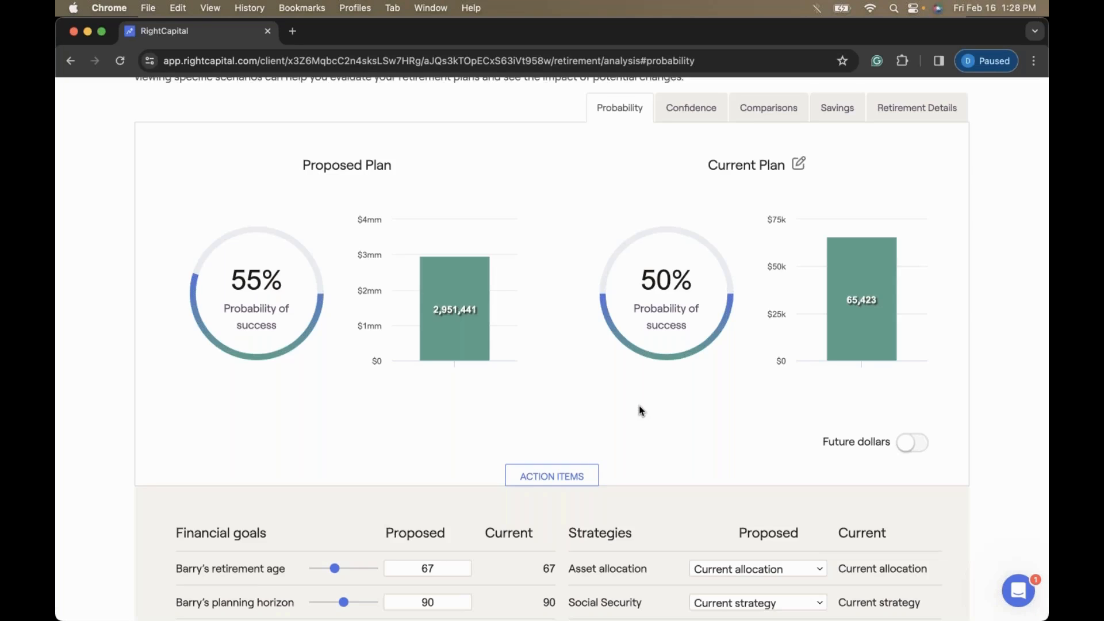
pyautogui.scroll(3, 639, 405)
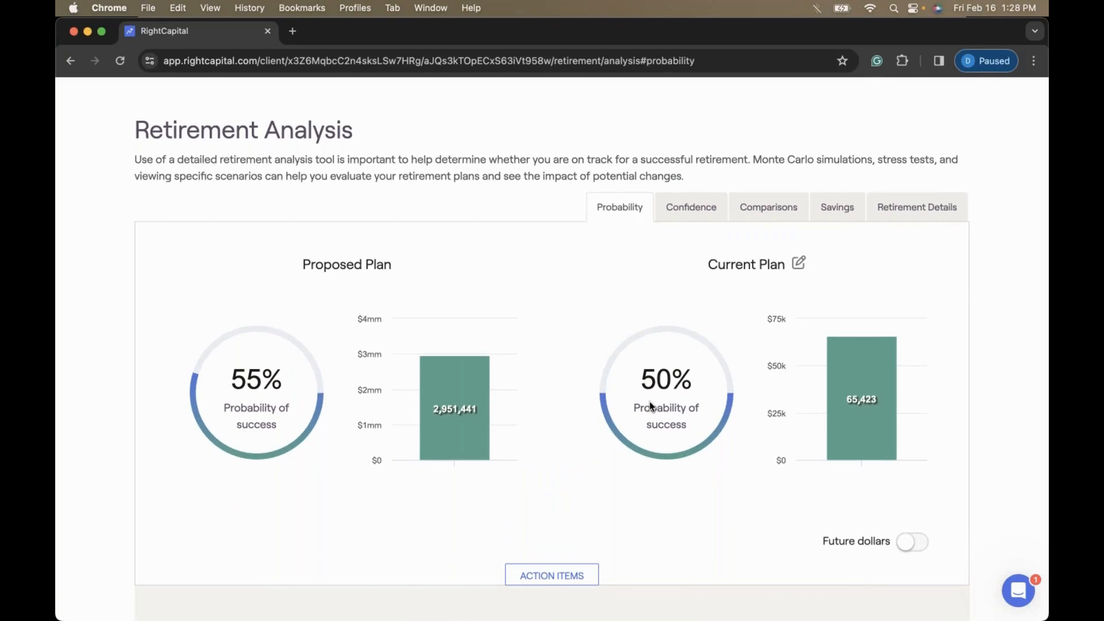
pyautogui.scroll(2, 652, 406)
pyautogui.scroll(1, 652, 406)
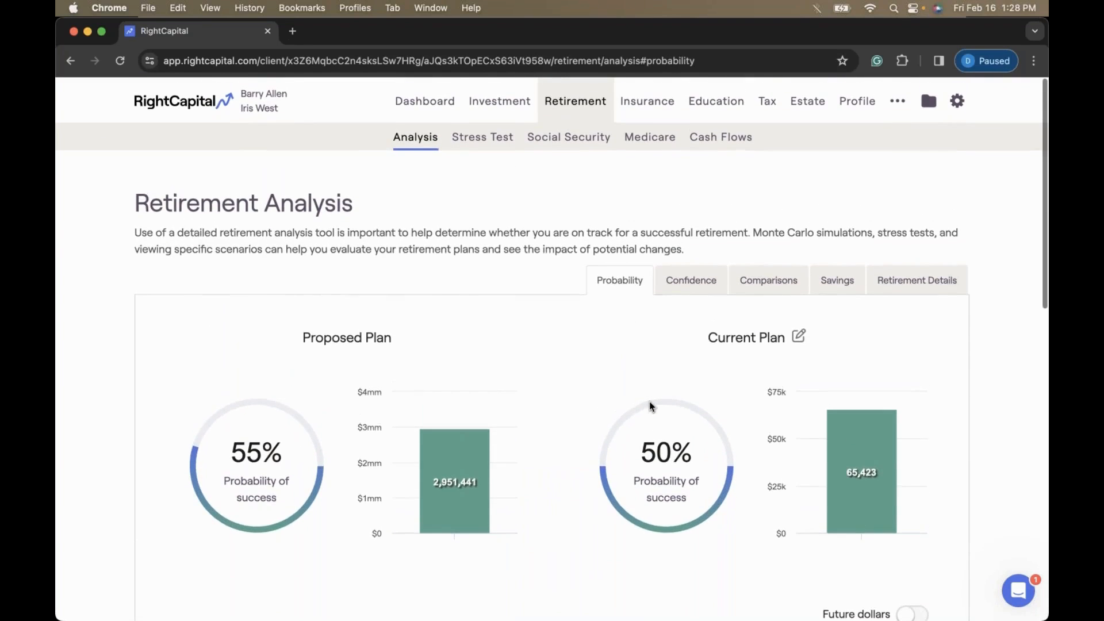
pyautogui.moveTo(264, 107)
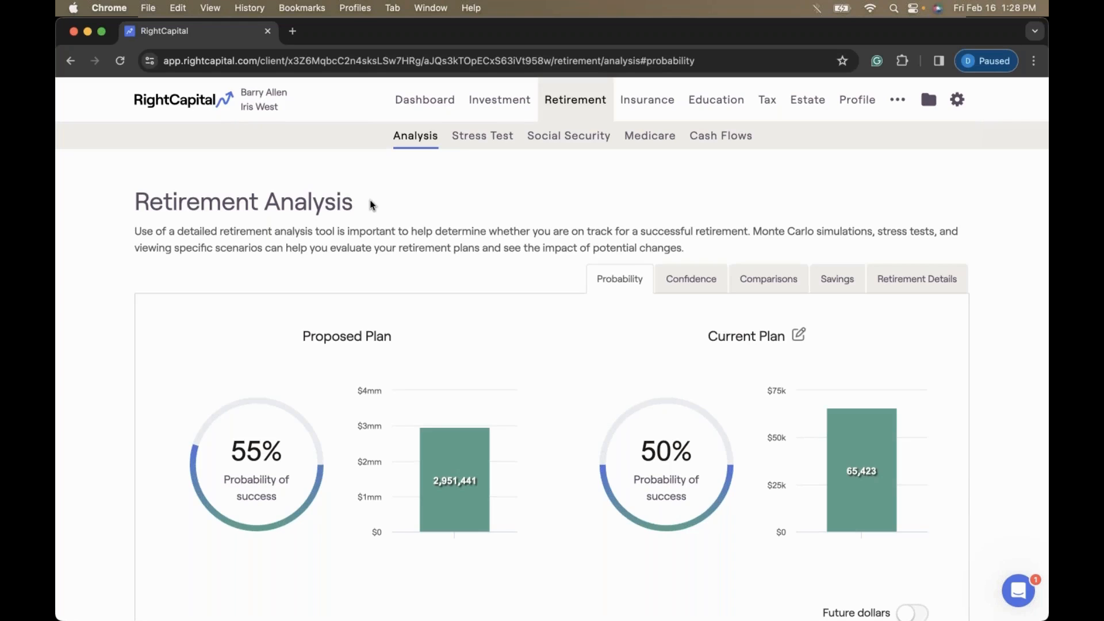
# - Inspect the updated Proposed plan's Confidence ranges and median at age 90, and return to the Probability view
pyautogui.scroll(-6, 475, 322)
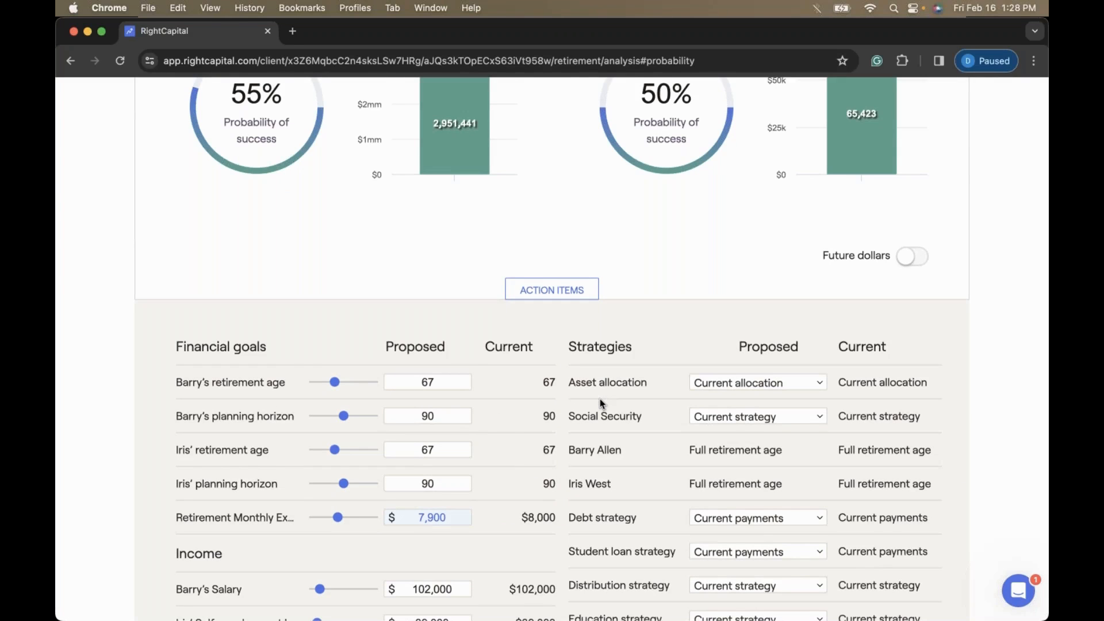
pyautogui.scroll(4, 599, 399)
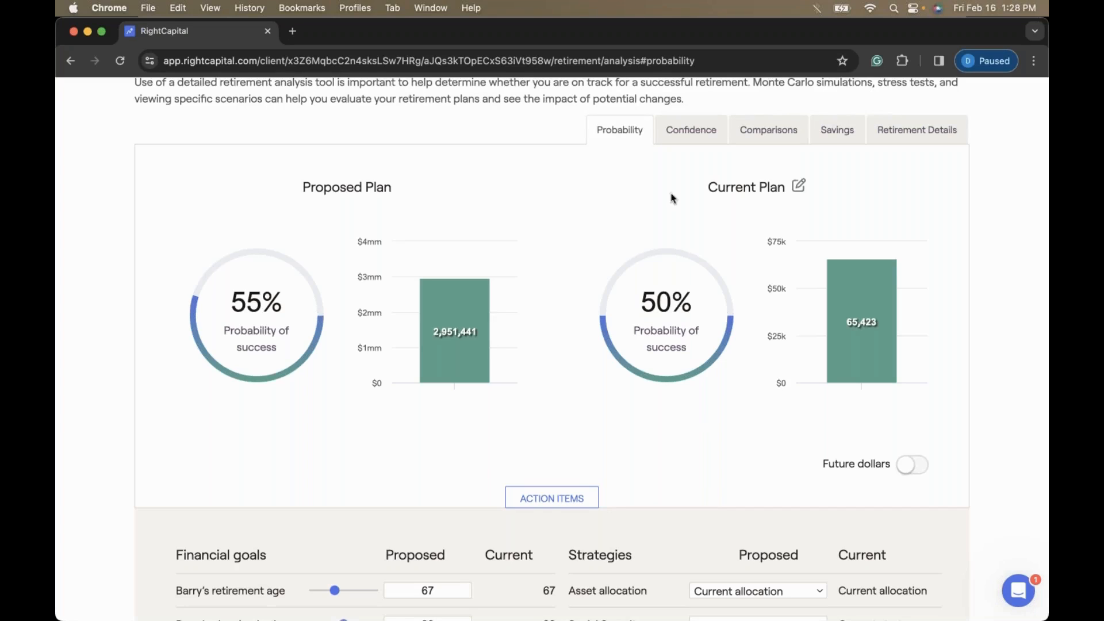
pyautogui.click(679, 129)
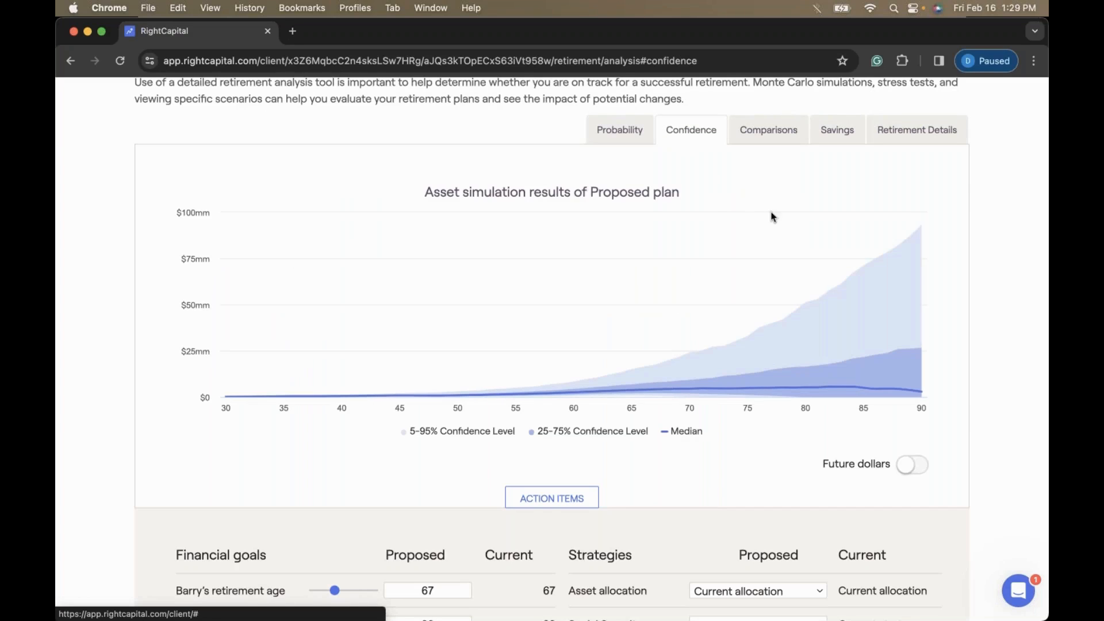
pyautogui.moveTo(773, 230)
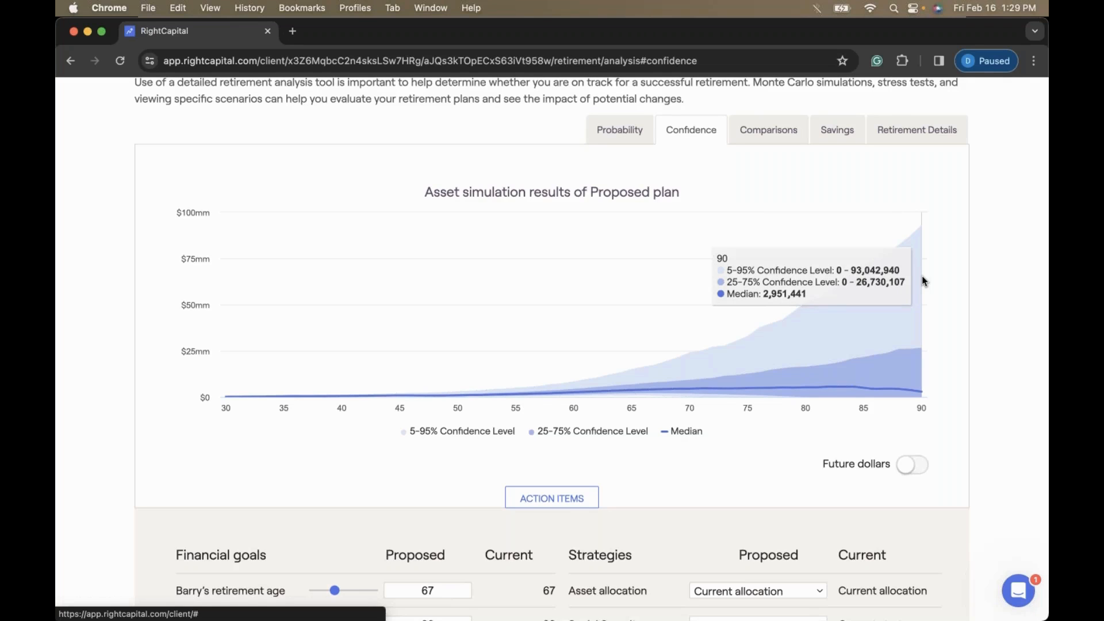
pyautogui.scroll(5, 922, 275)
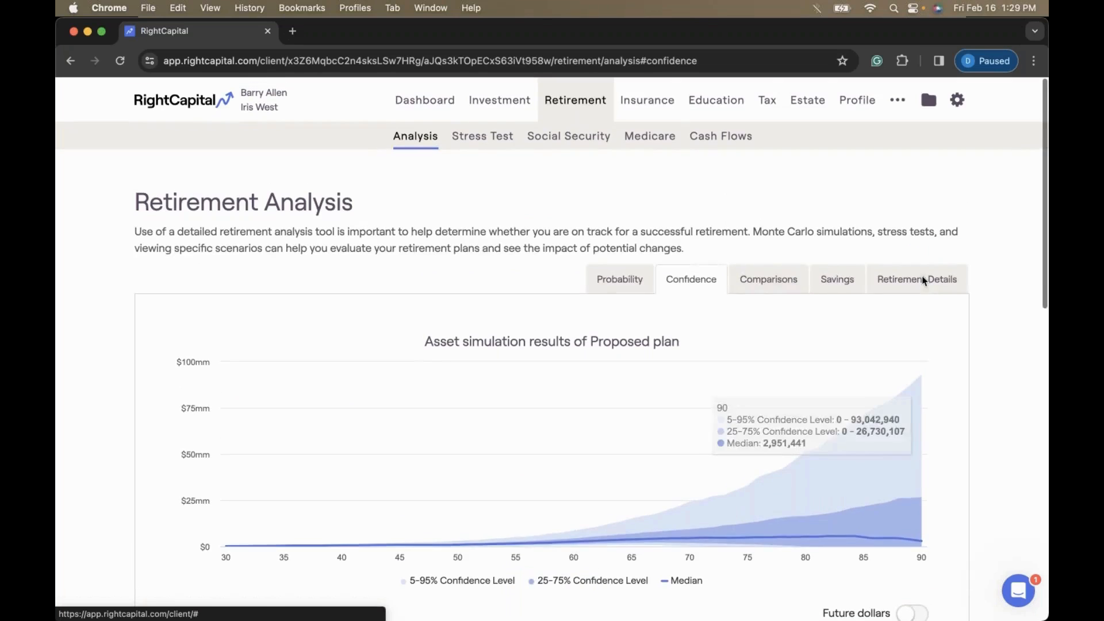
pyautogui.scroll(-4, 924, 280)
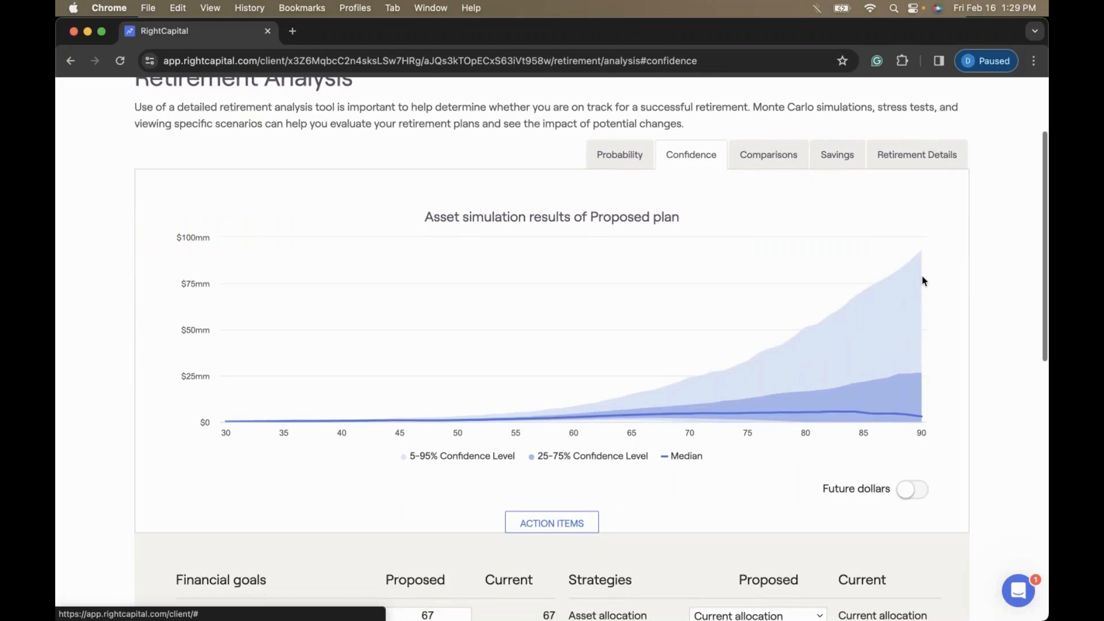
pyautogui.moveTo(921, 281)
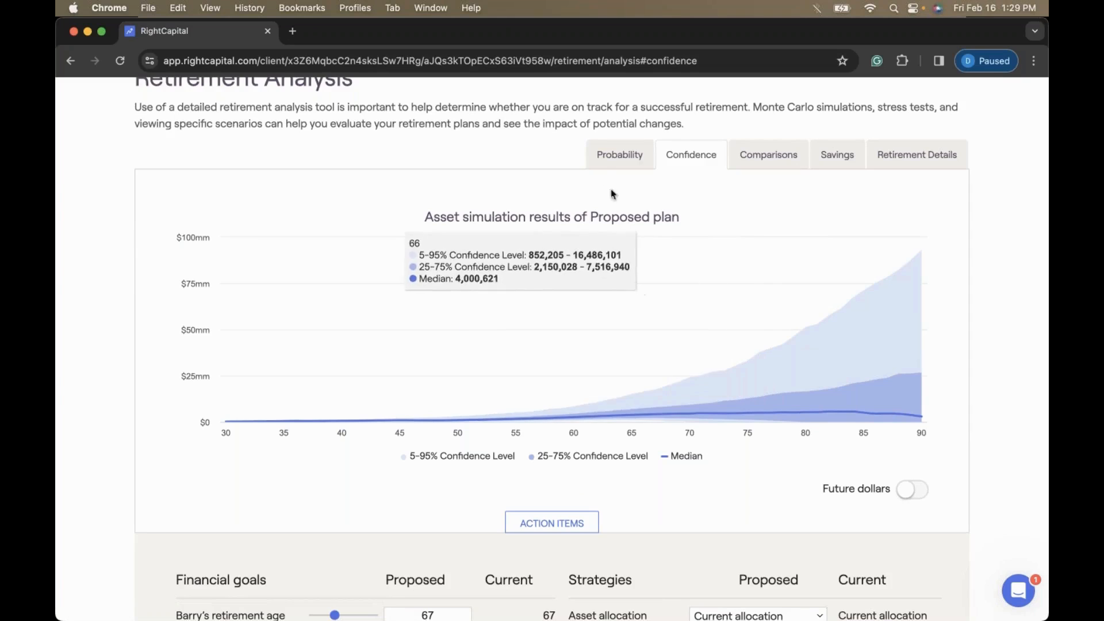
pyautogui.click(619, 155)
# - Compare the two plans' probability results with the Proposed plan's Confidence simulation, ending on the Probability view
pyautogui.scroll(-2, 414, 448)
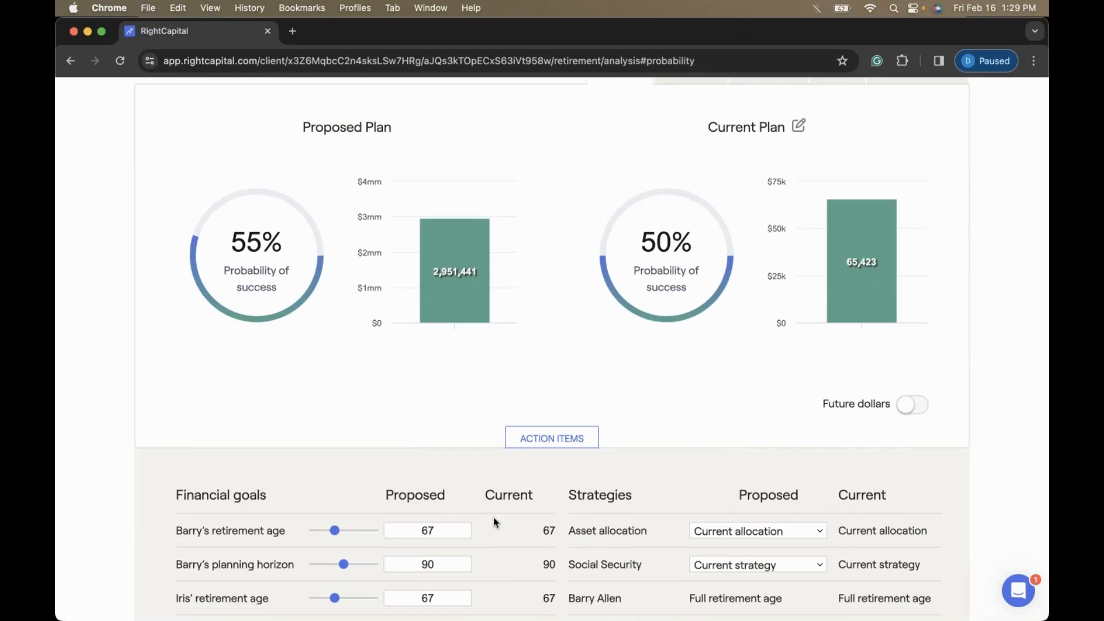
pyautogui.scroll(2, 480, 408)
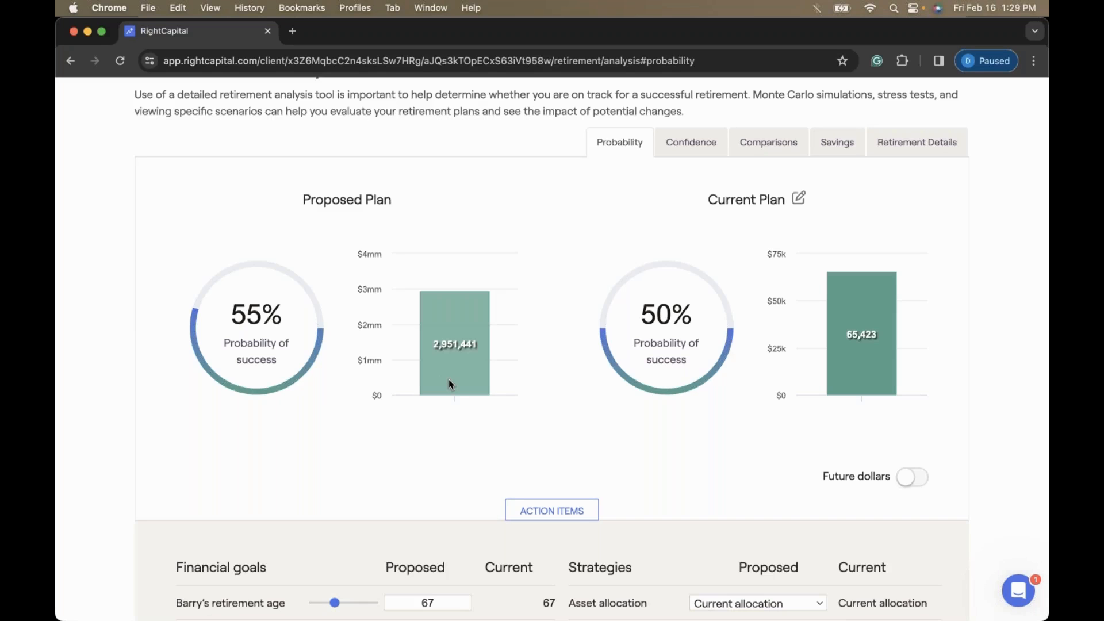
pyautogui.scroll(-3, 449, 383)
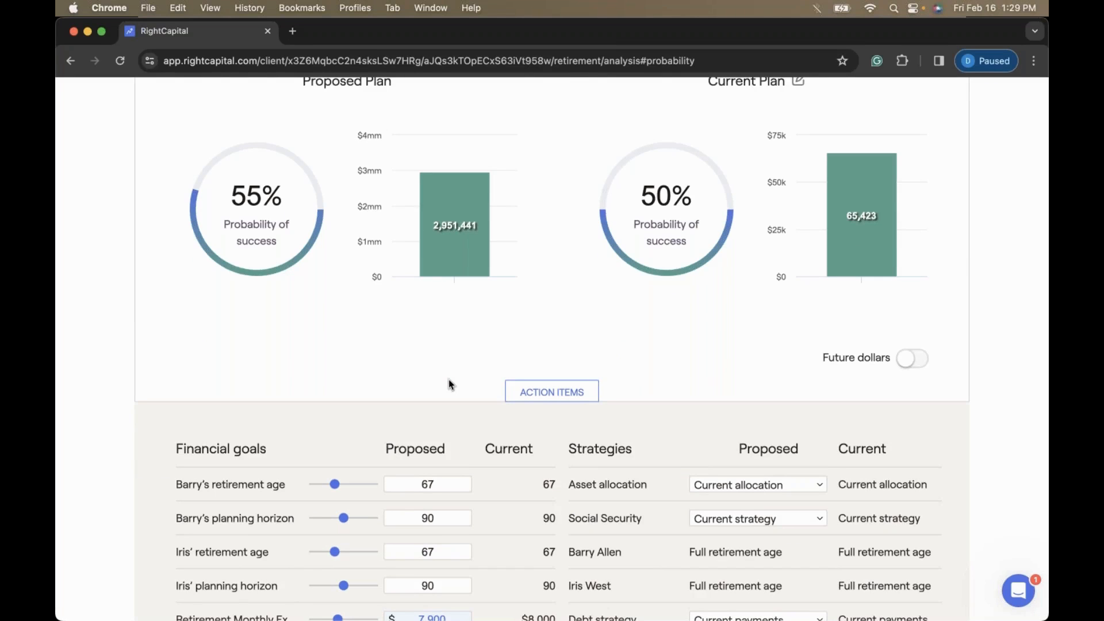
pyautogui.scroll(5, 448, 384)
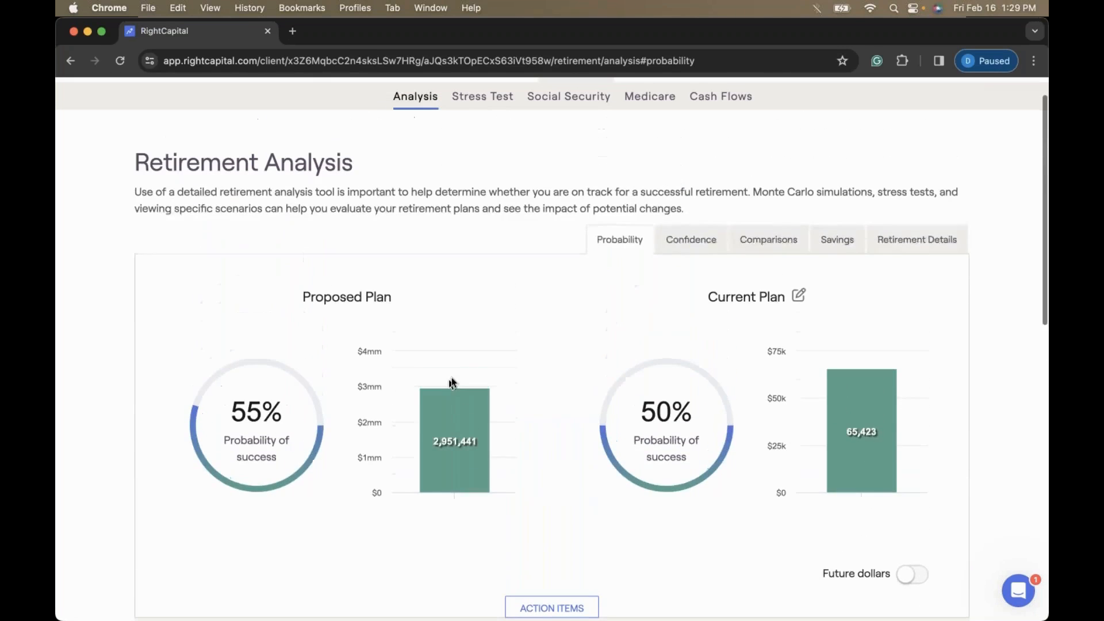
pyautogui.click(676, 237)
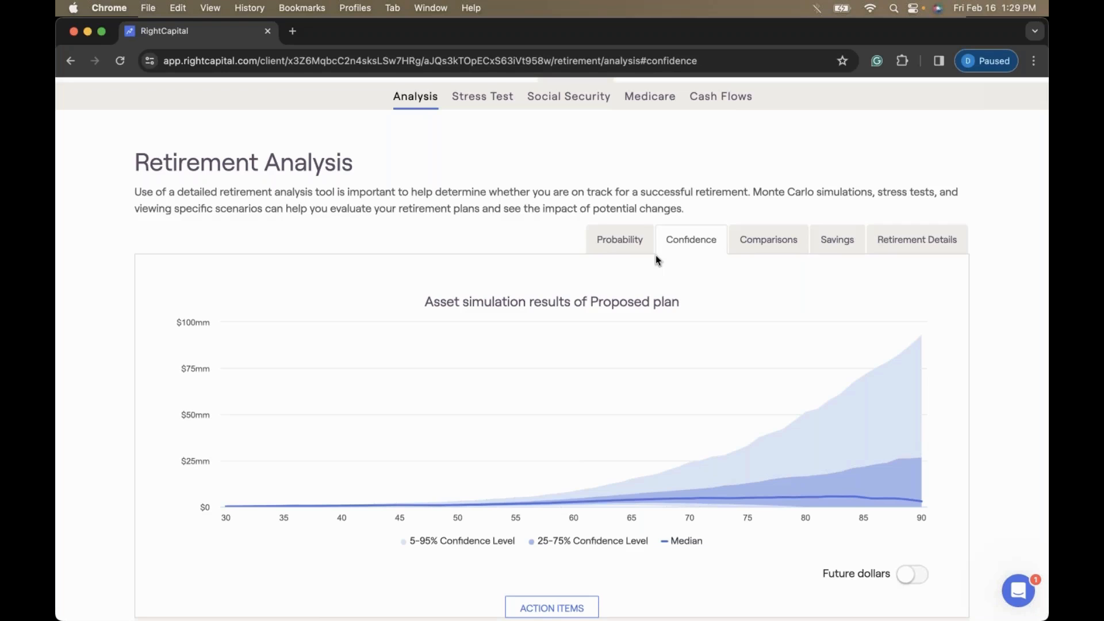
pyautogui.click(643, 244)
pyautogui.scroll(-1, 709, 318)
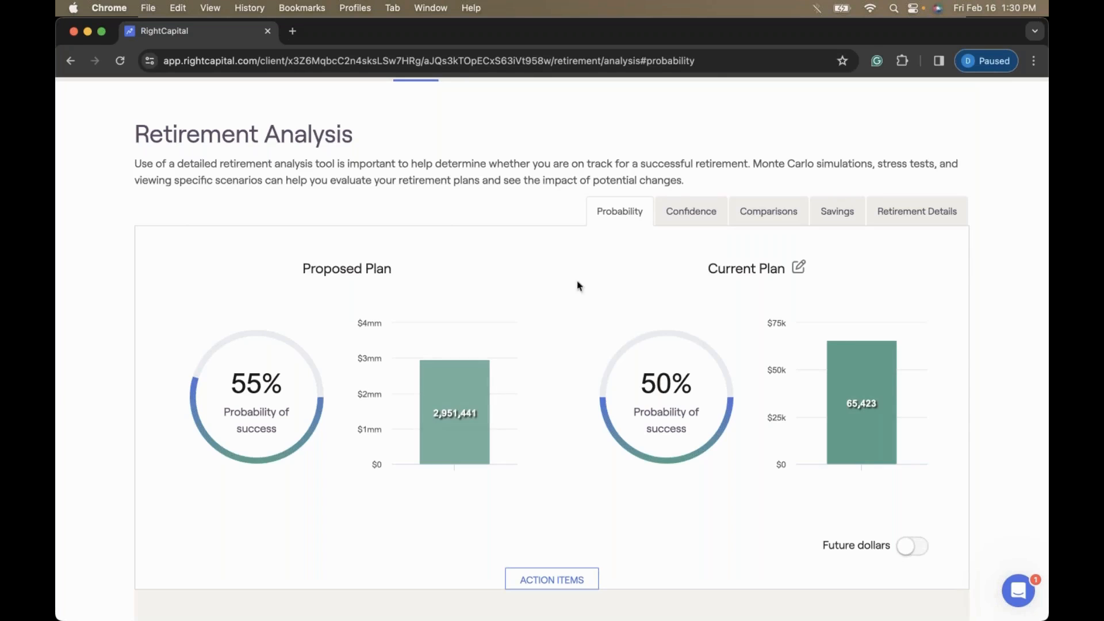
# - Switch the Confidence simulation to today's dollars and compare its age-90 values with the Probability view
pyautogui.click(685, 212)
pyautogui.scroll(-1, 718, 320)
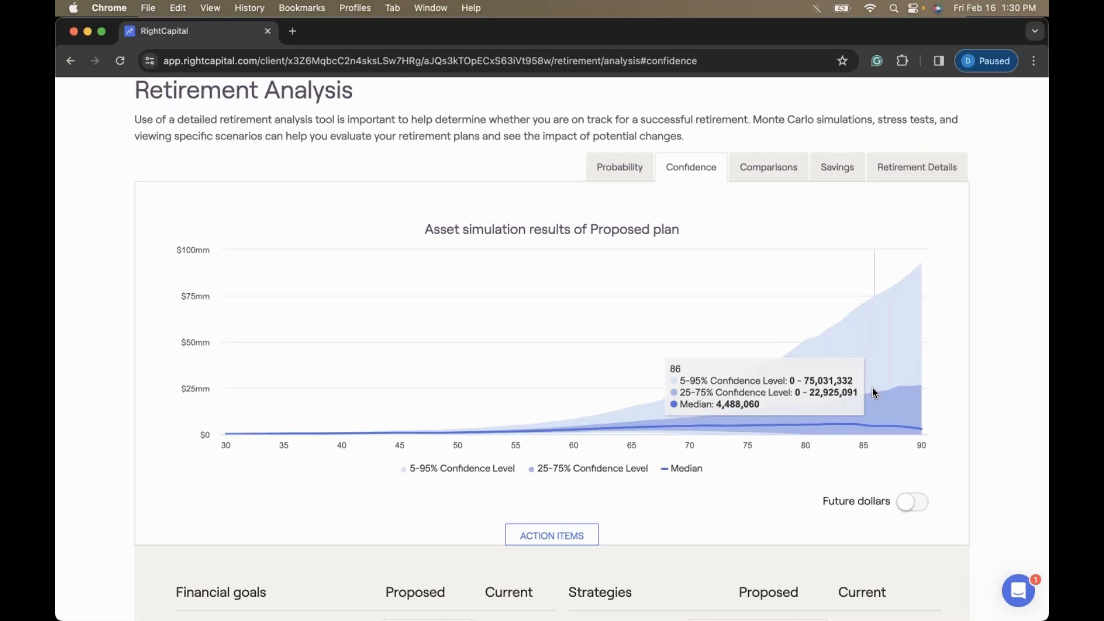
pyautogui.scroll(-1, 828, 523)
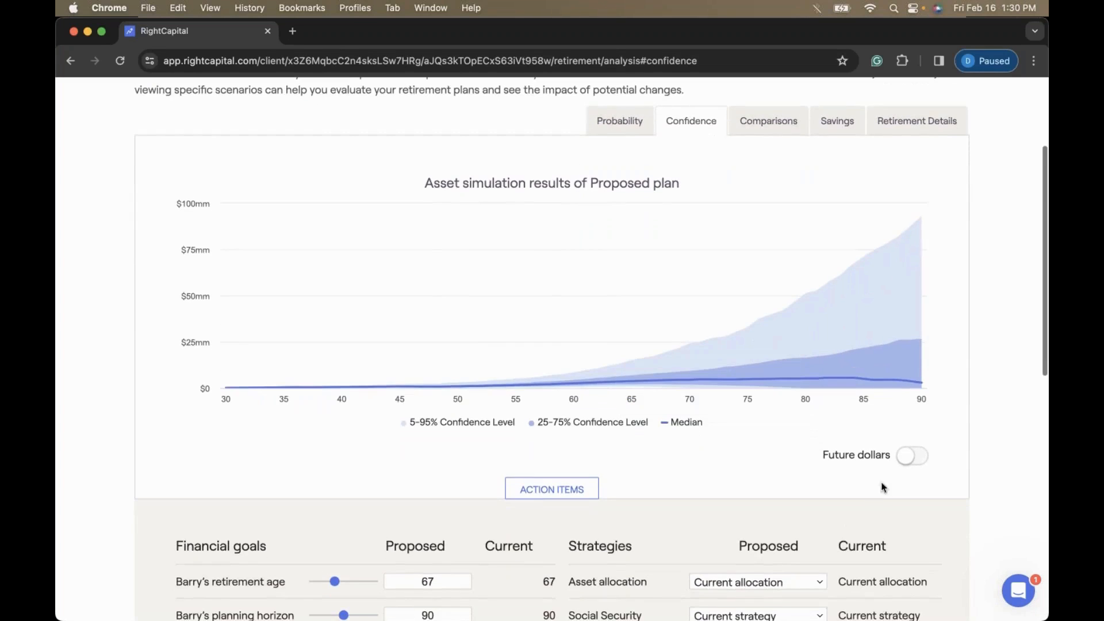
pyautogui.click(908, 457)
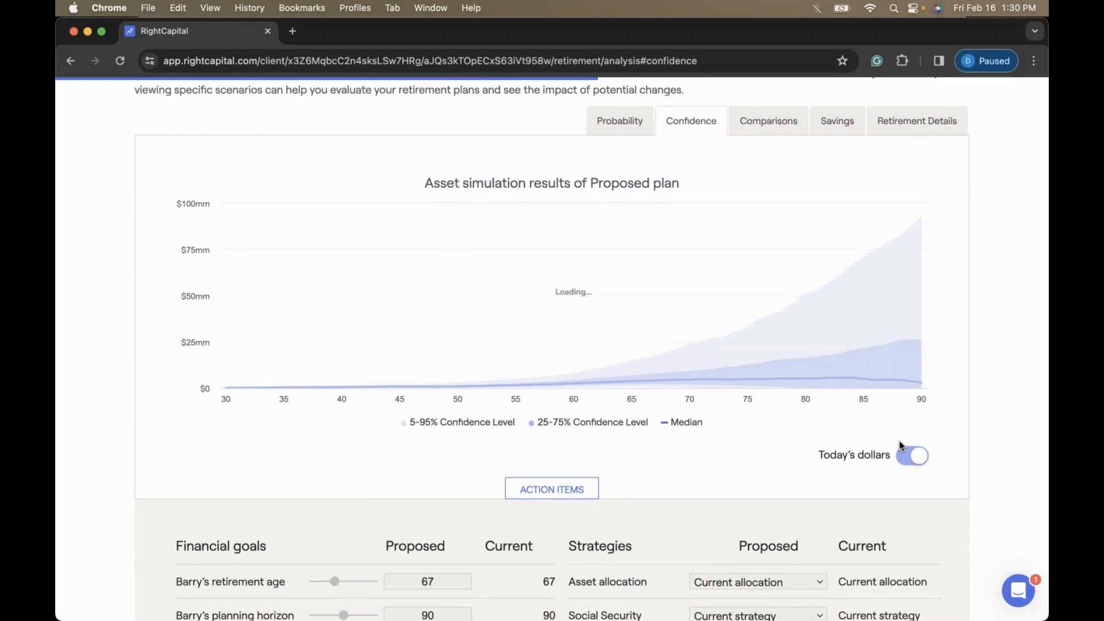
pyautogui.moveTo(923, 360)
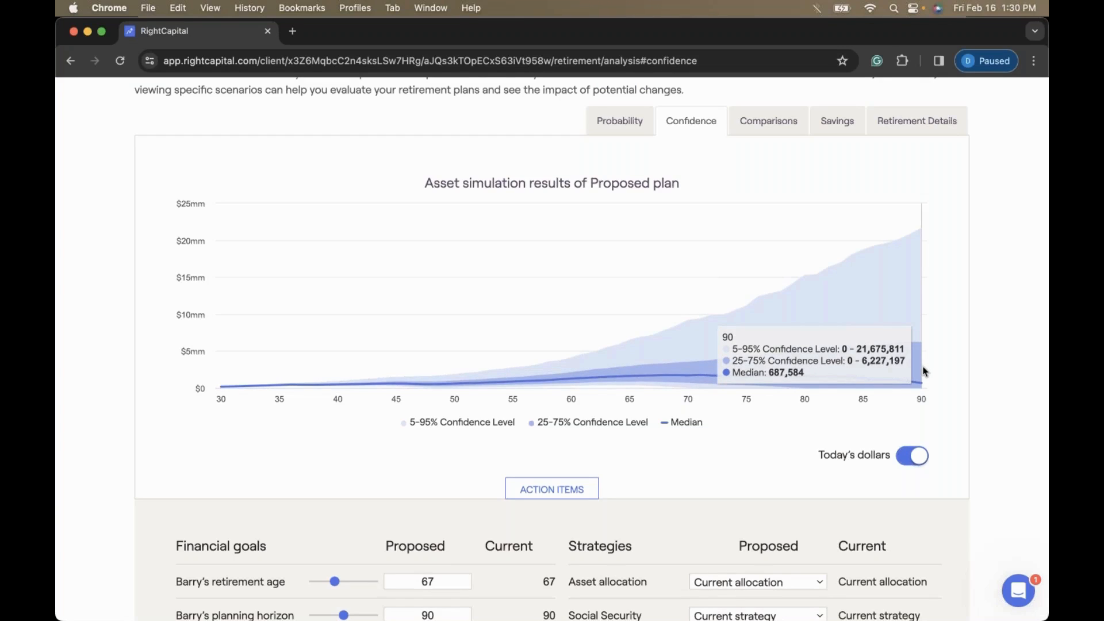
pyautogui.click(628, 133)
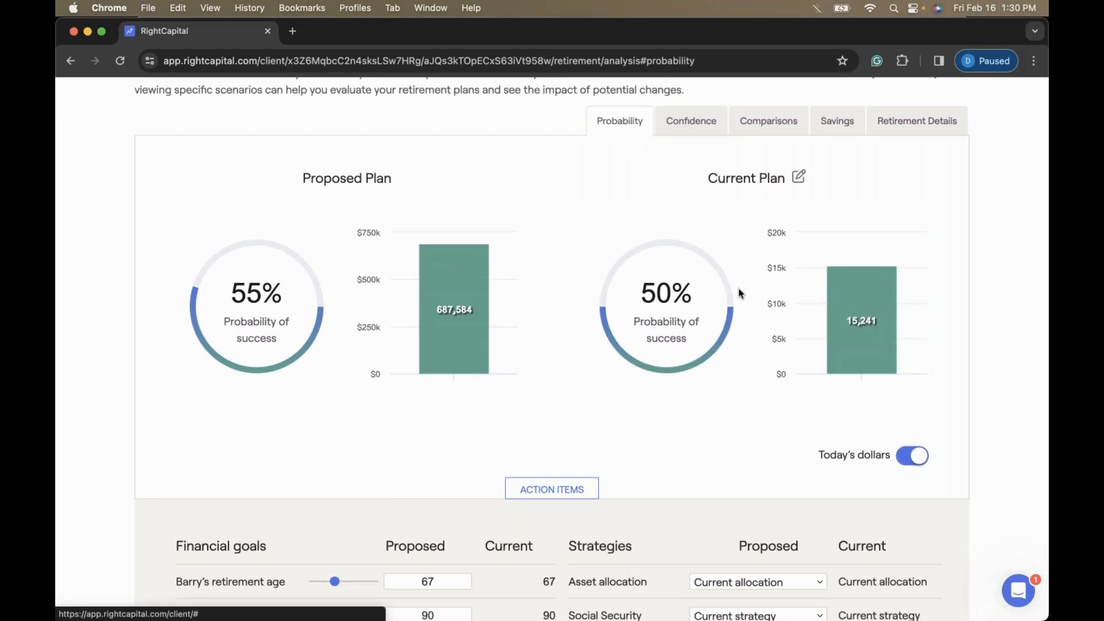
pyautogui.scroll(1, 735, 287)
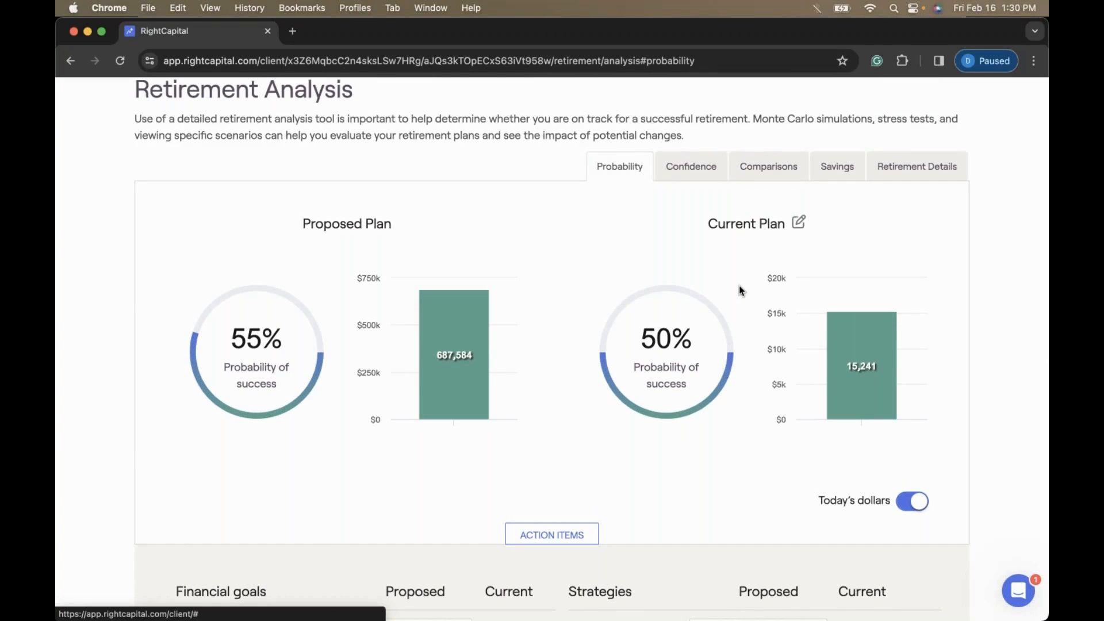
# - Switch the probability results of both plans back to future dollars
pyautogui.scroll(-3, 740, 289)
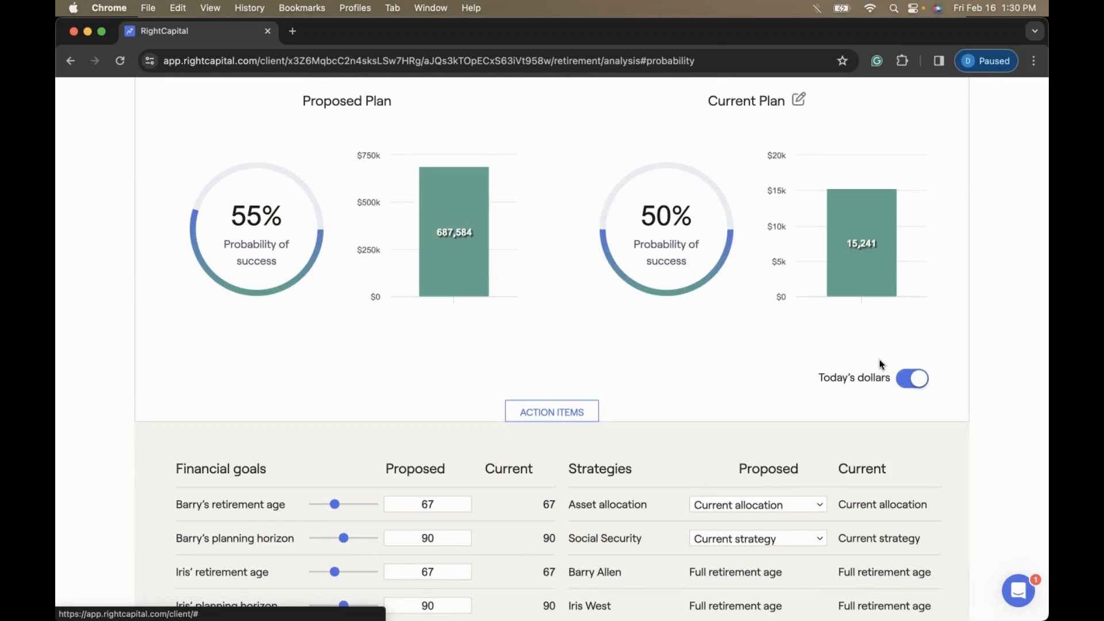
pyautogui.click(891, 376)
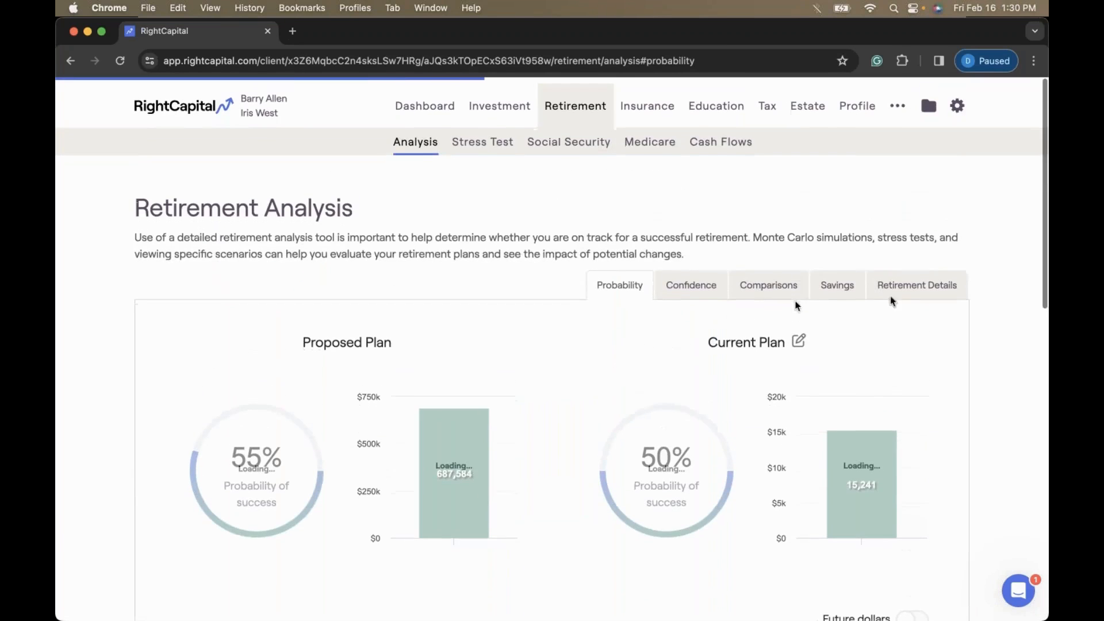
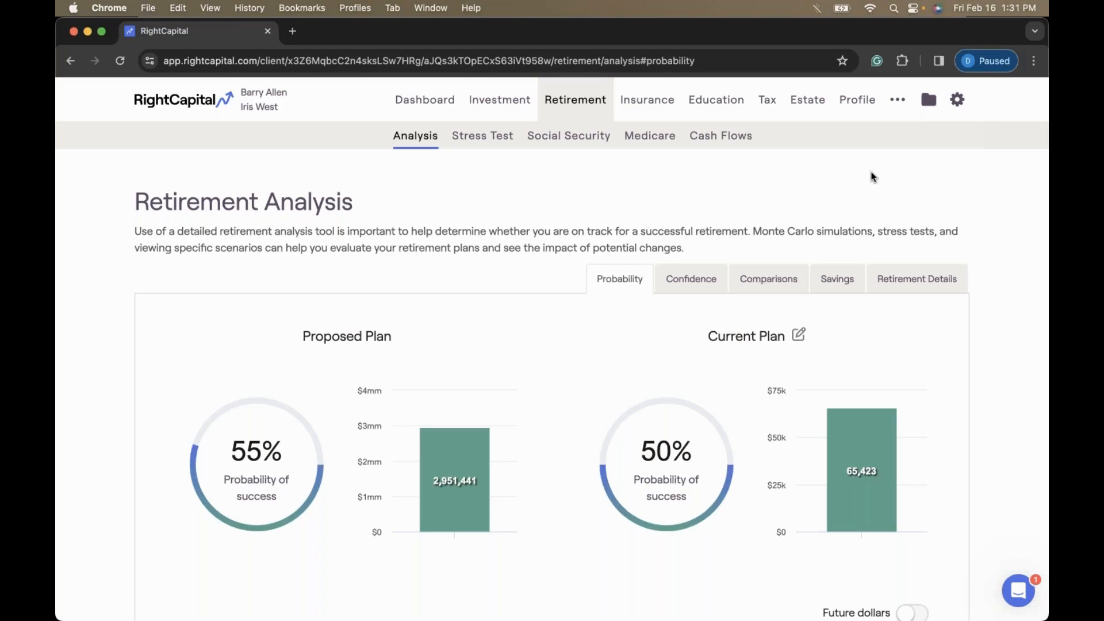
# - Open the client settings and look through the return assumptions for all asset classes
pyautogui.moveTo(956, 101)
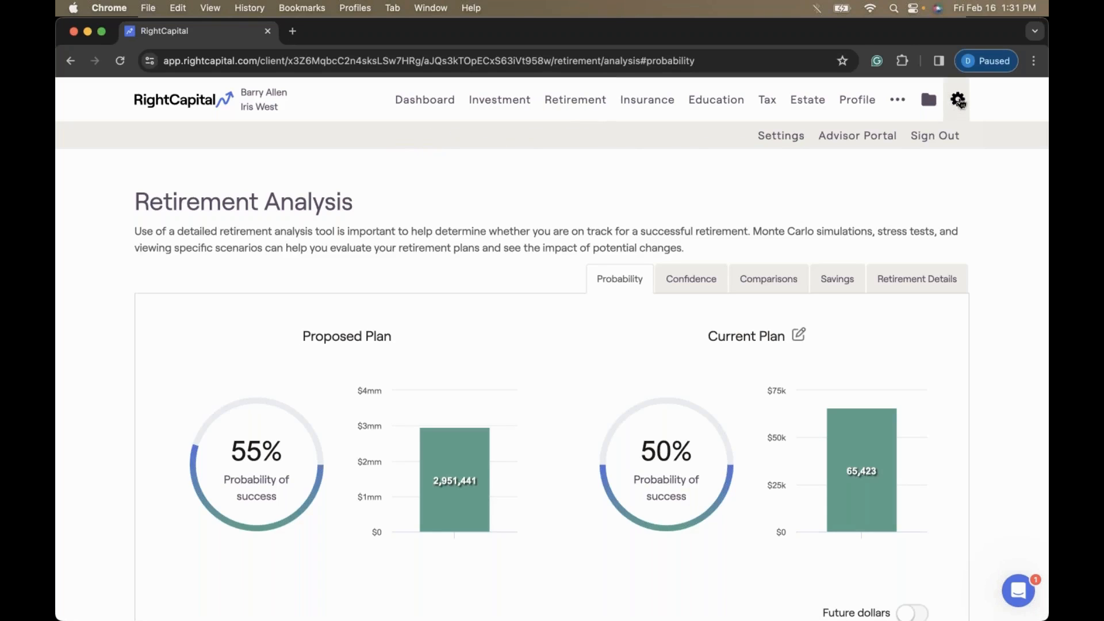
pyautogui.click(782, 136)
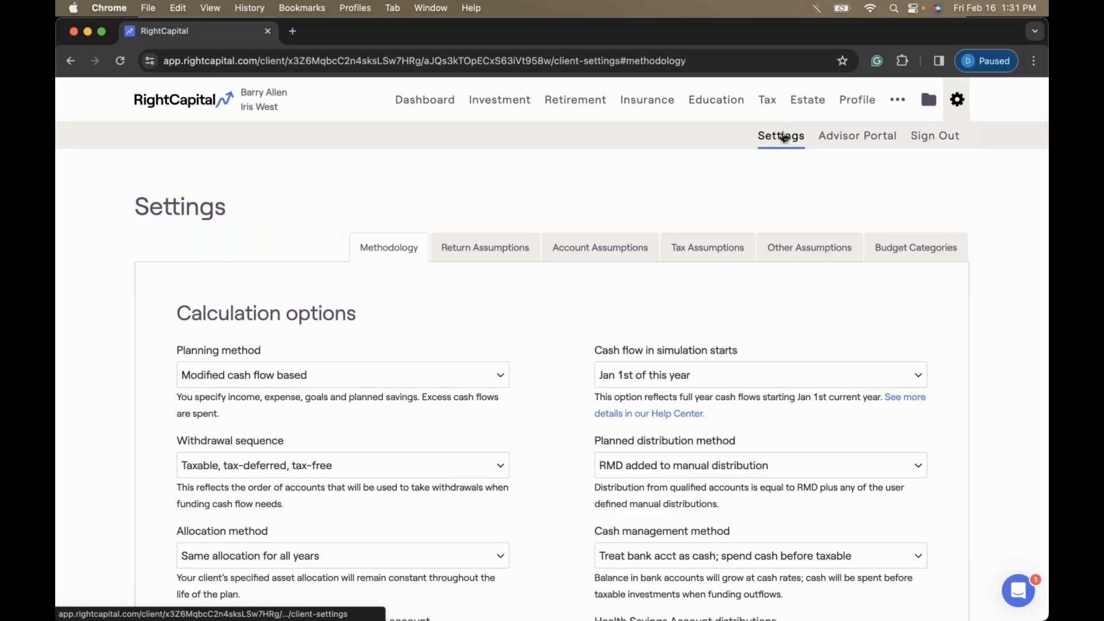
pyautogui.click(475, 248)
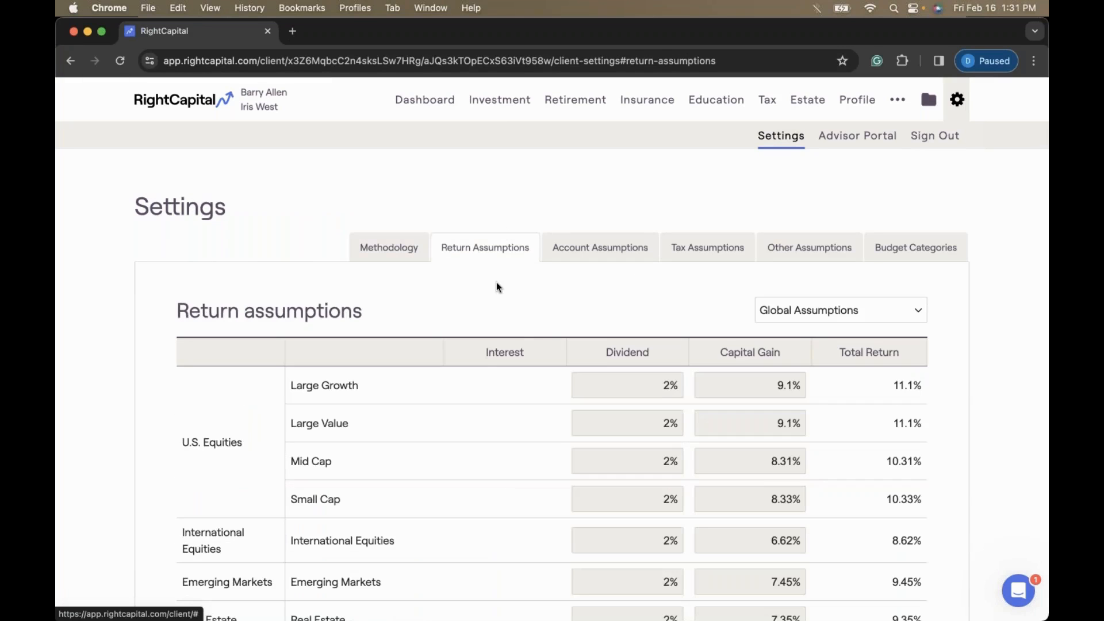
pyautogui.scroll(-8, 517, 337)
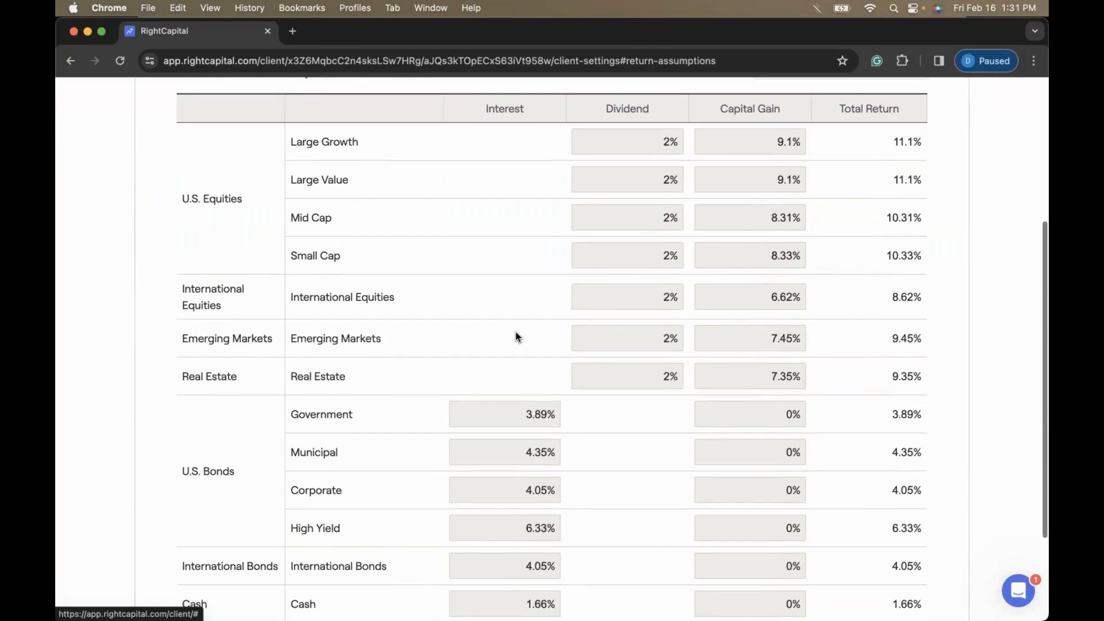
pyautogui.scroll(-3, 517, 337)
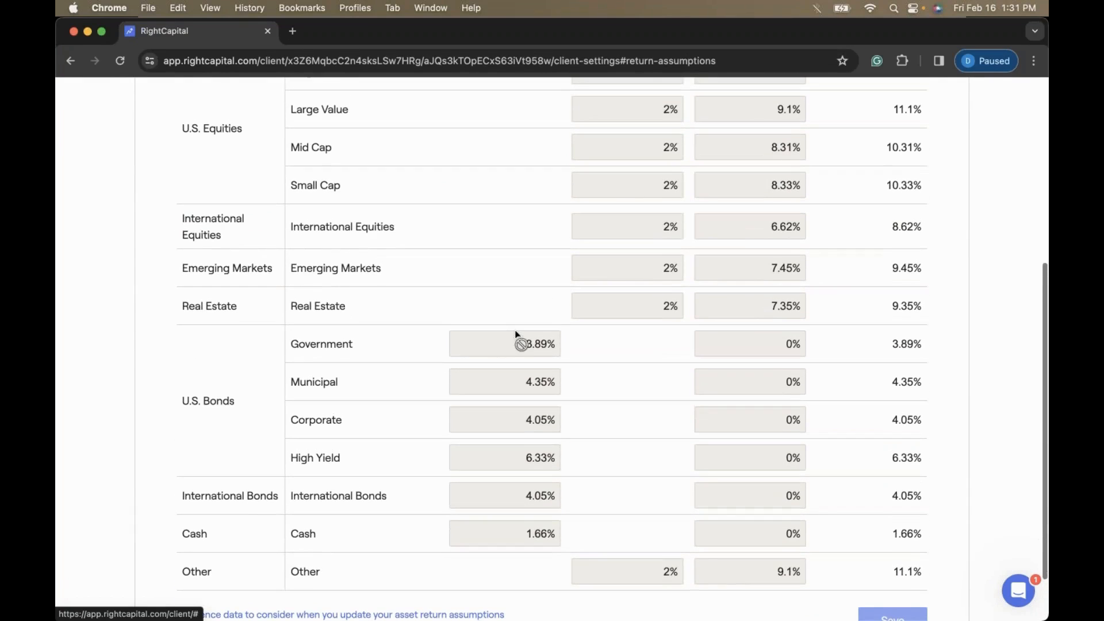
pyautogui.scroll(7, 515, 335)
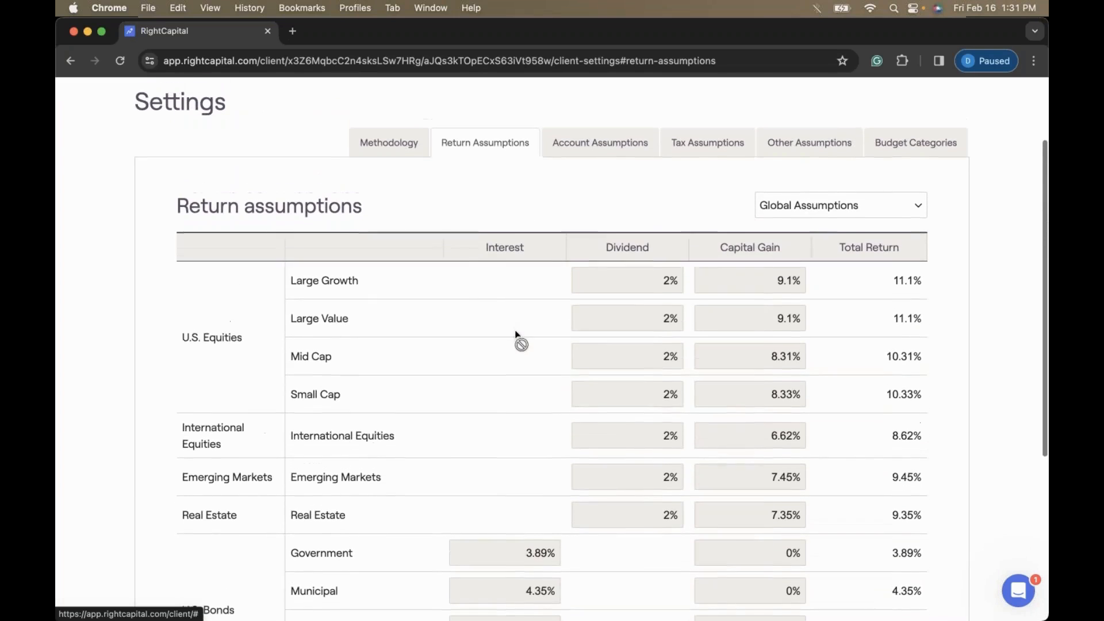
pyautogui.scroll(3, 516, 335)
# - Review the inflation rates under the other assumptions and return to the retirement analysis
pyautogui.click(803, 233)
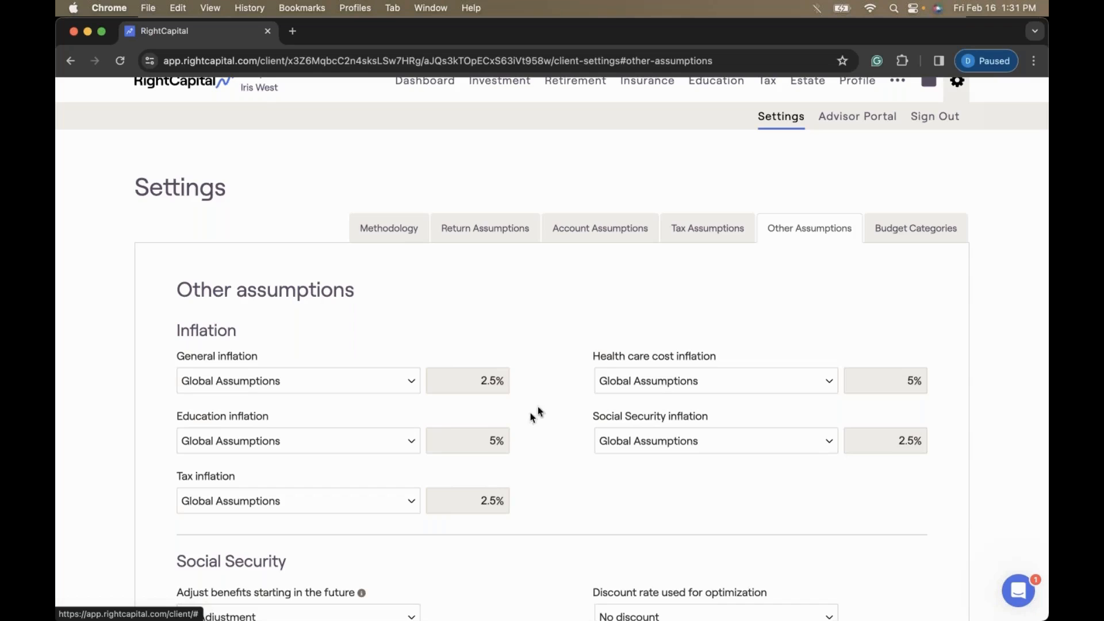
pyautogui.scroll(1, 564, 389)
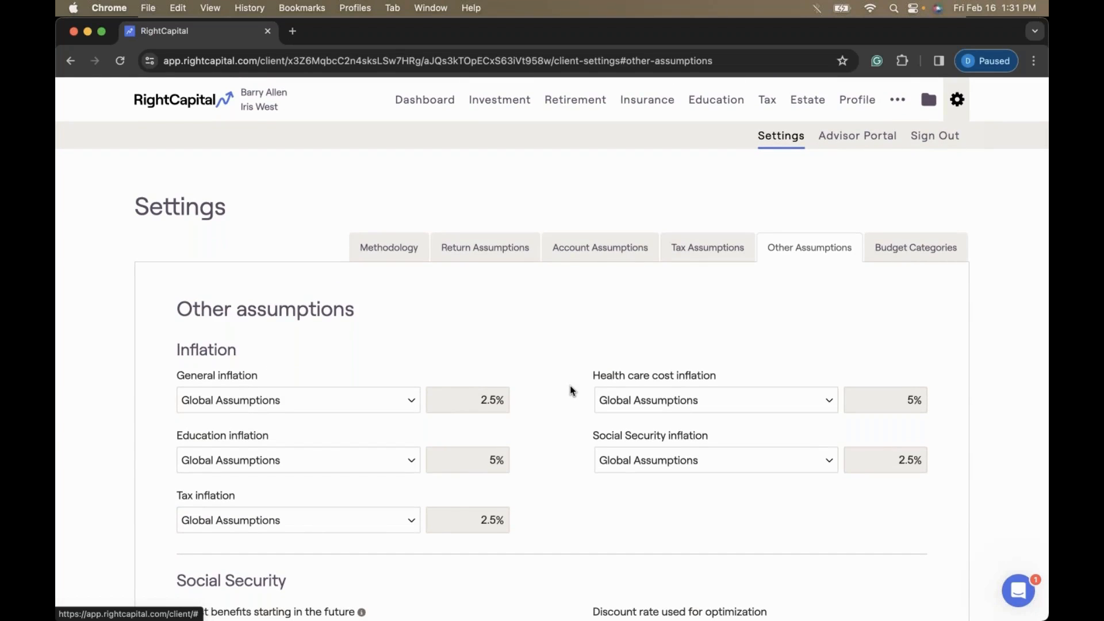
pyautogui.click(574, 104)
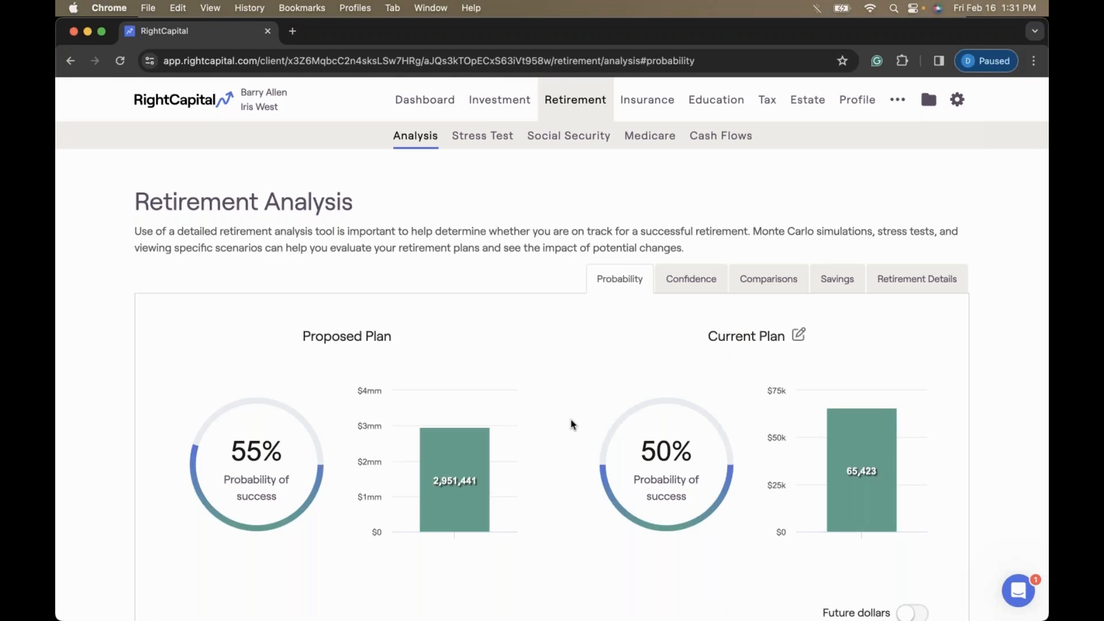
# - Set both clients' proposed retirement ages to 68 and refresh the Proposed plan's results
pyautogui.scroll(-6, 572, 424)
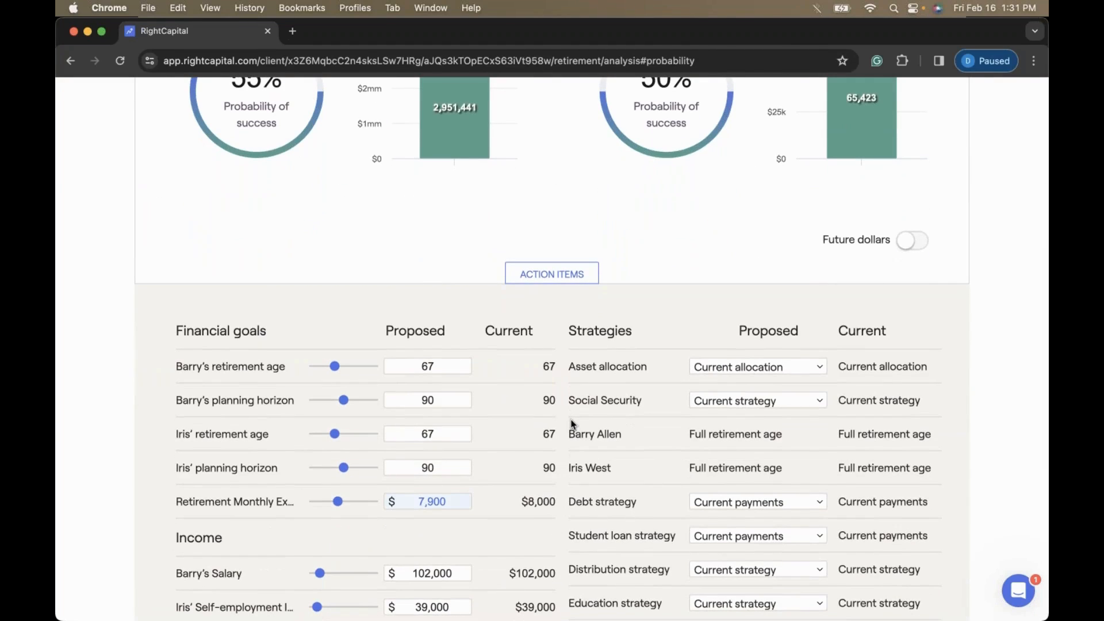
pyautogui.scroll(1, 572, 424)
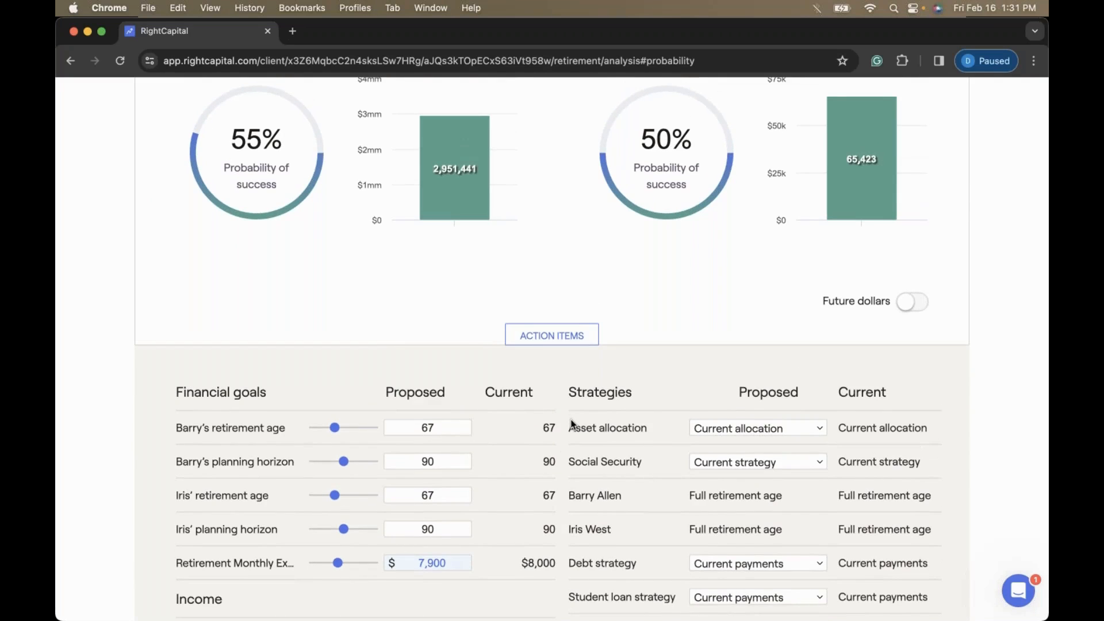
pyautogui.scroll(2, 572, 424)
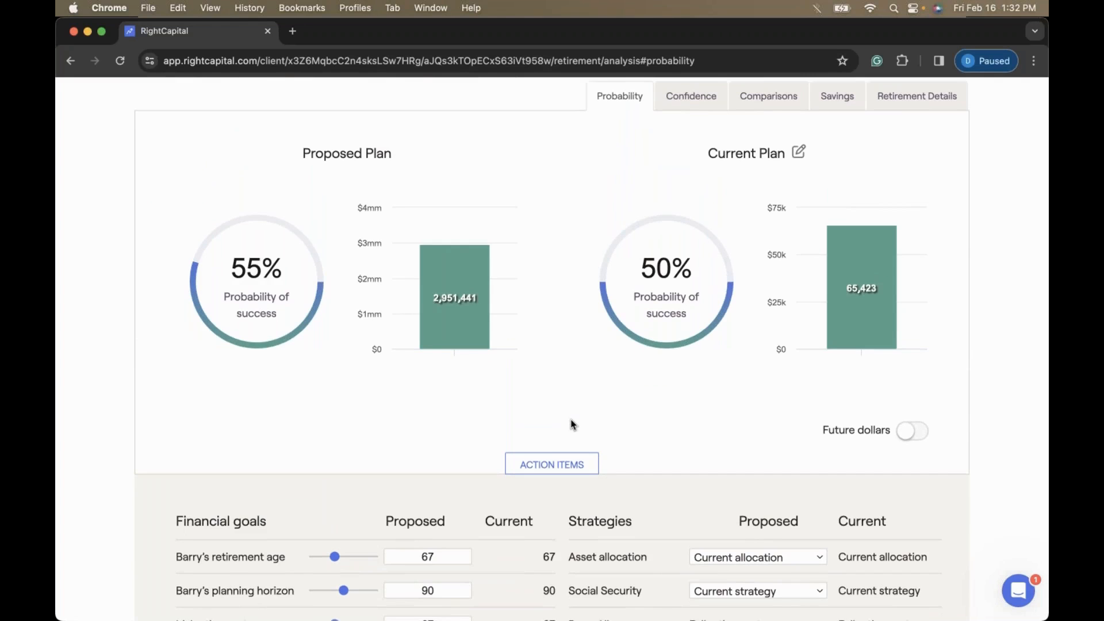
pyautogui.scroll(-5, 572, 424)
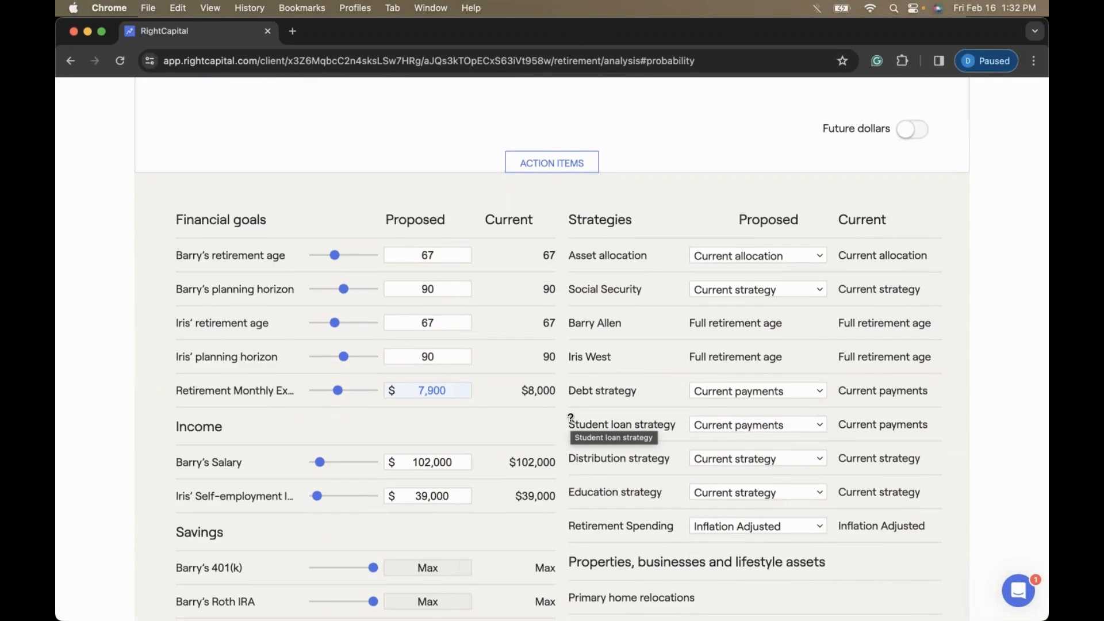
pyautogui.scroll(-1, 571, 418)
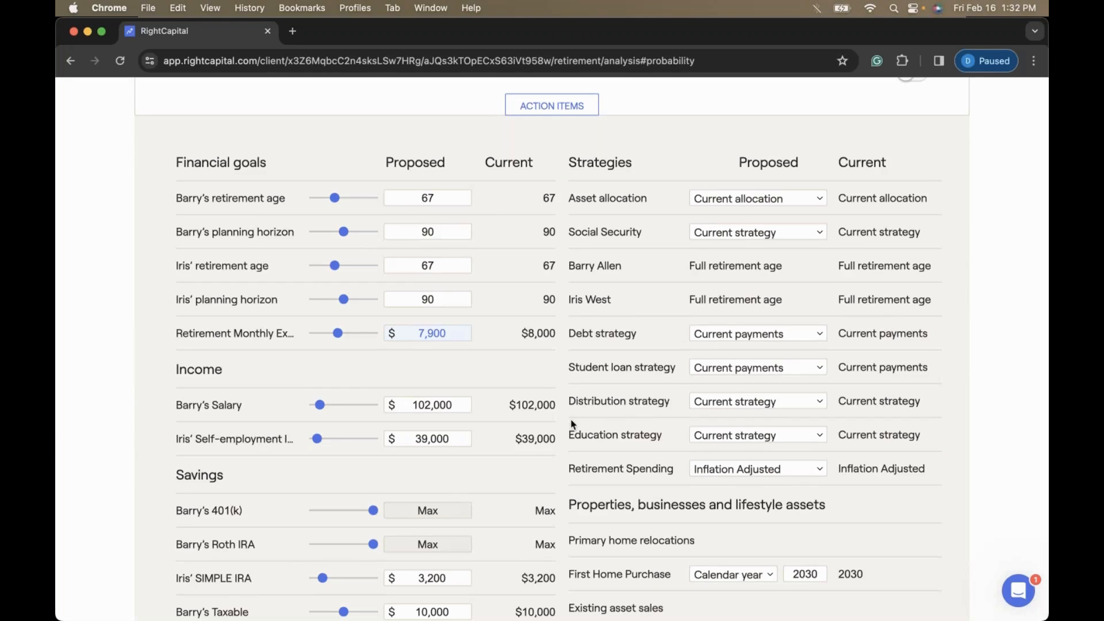
pyautogui.scroll(-1, 572, 424)
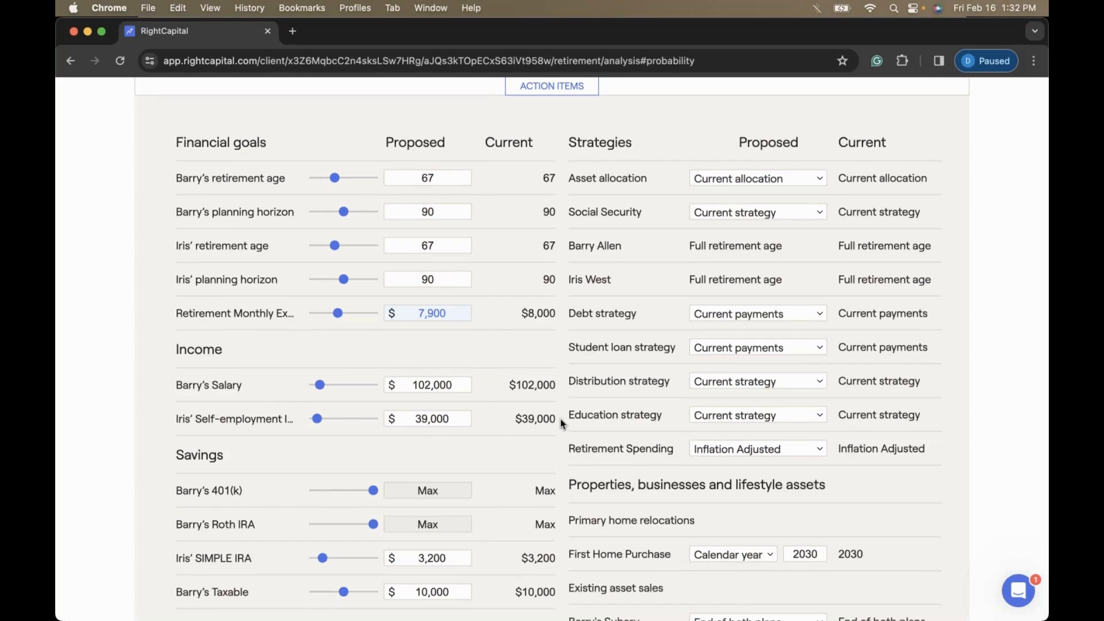
pyautogui.click(447, 178)
pyautogui.write('68')
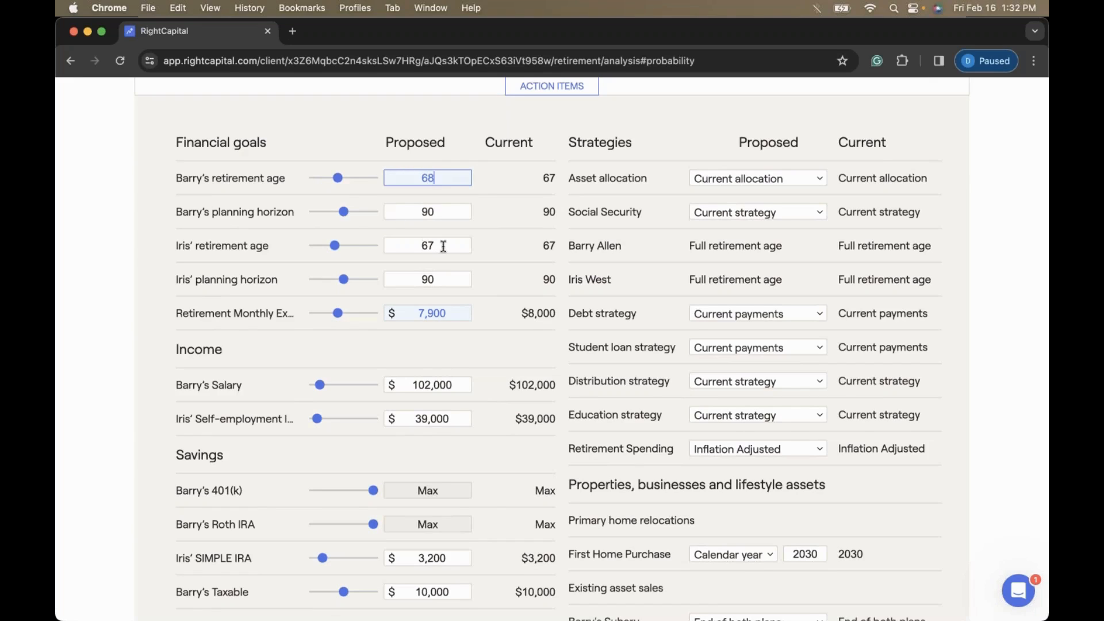
pyautogui.moveTo(343, 246); pyautogui.dragTo(340, 248)
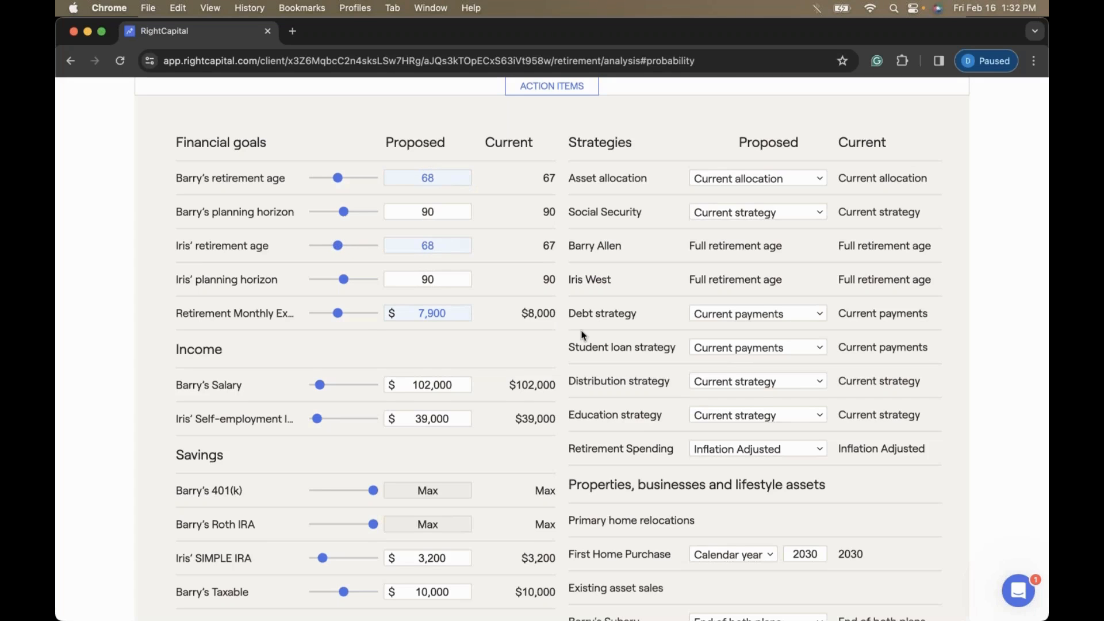
pyautogui.scroll(-5, 583, 335)
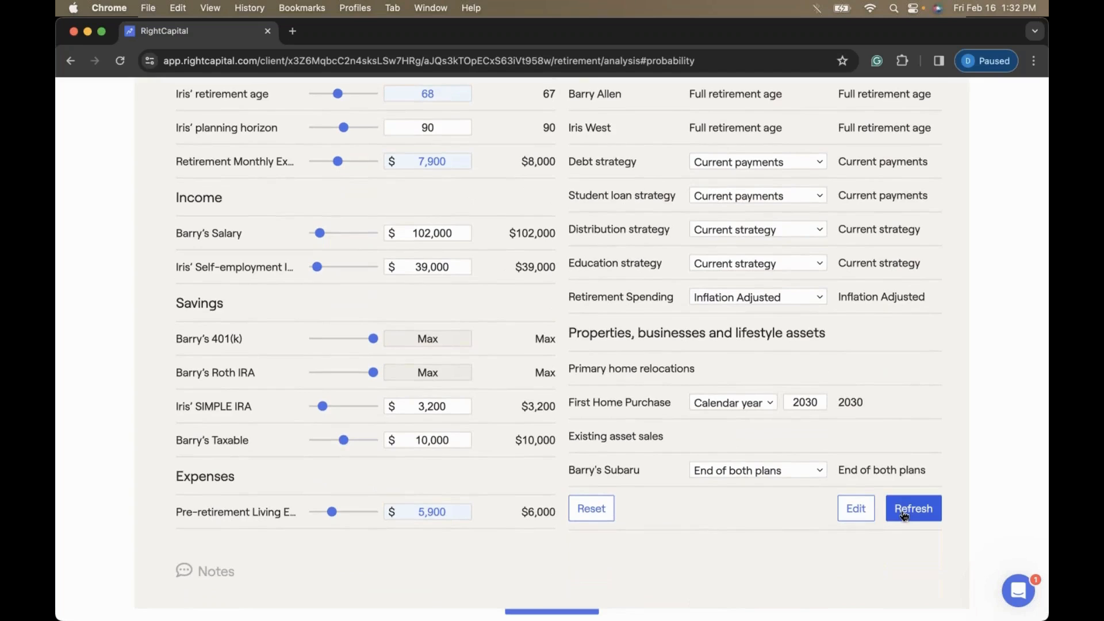
pyautogui.click(902, 515)
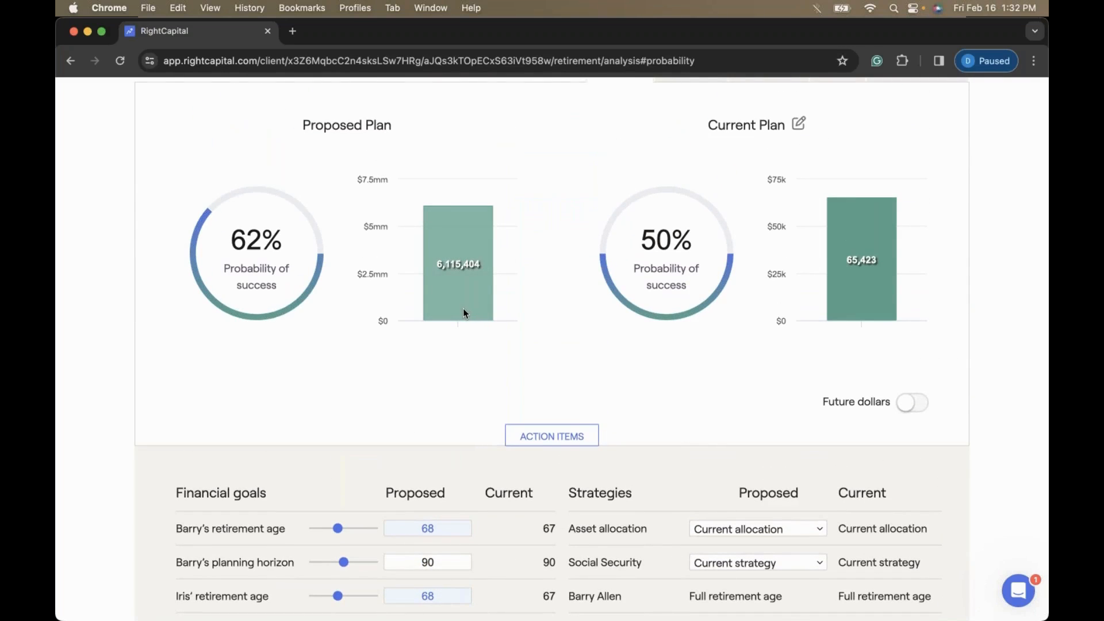
# - Inspect the salary income's details, including its annual increase and end date, and close them
pyautogui.scroll(-3, 429, 396)
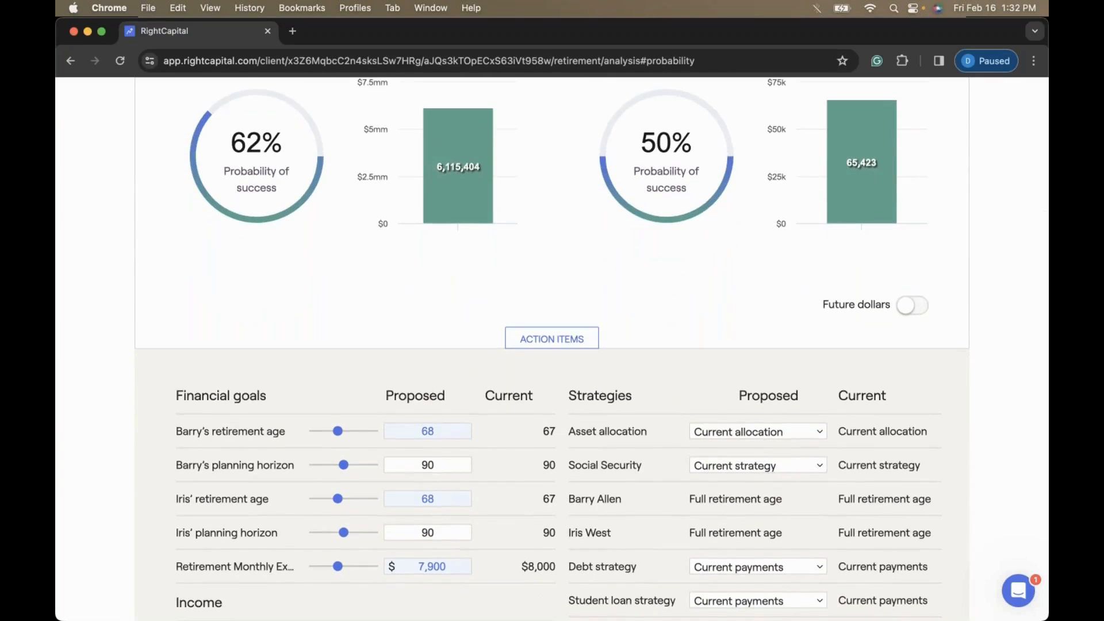
pyautogui.scroll(-4, 429, 395)
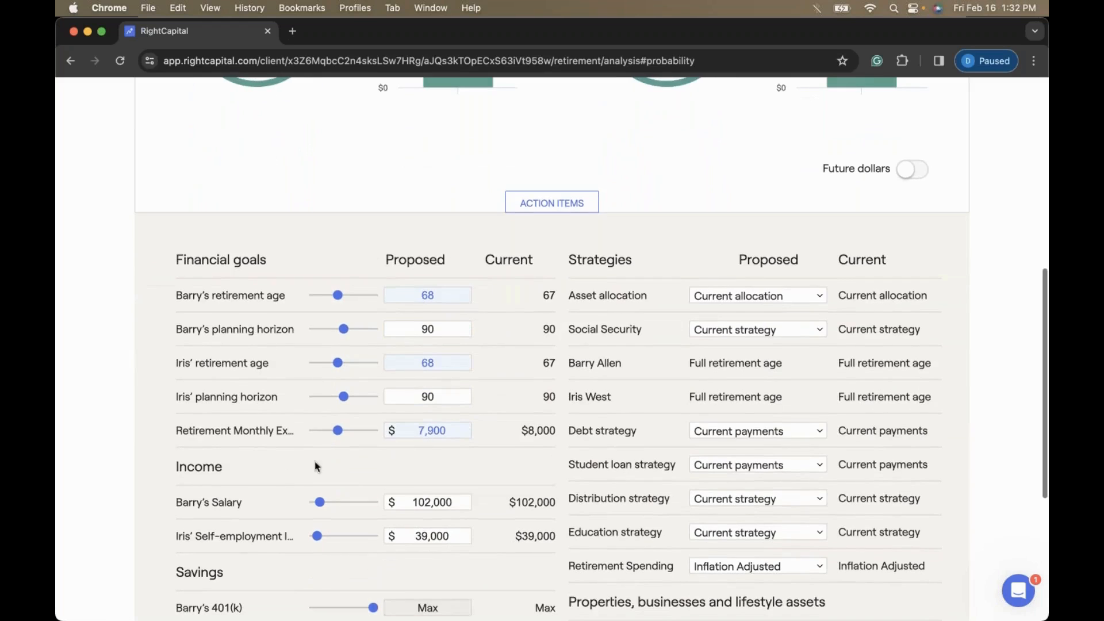
pyautogui.scroll(-2, 271, 470)
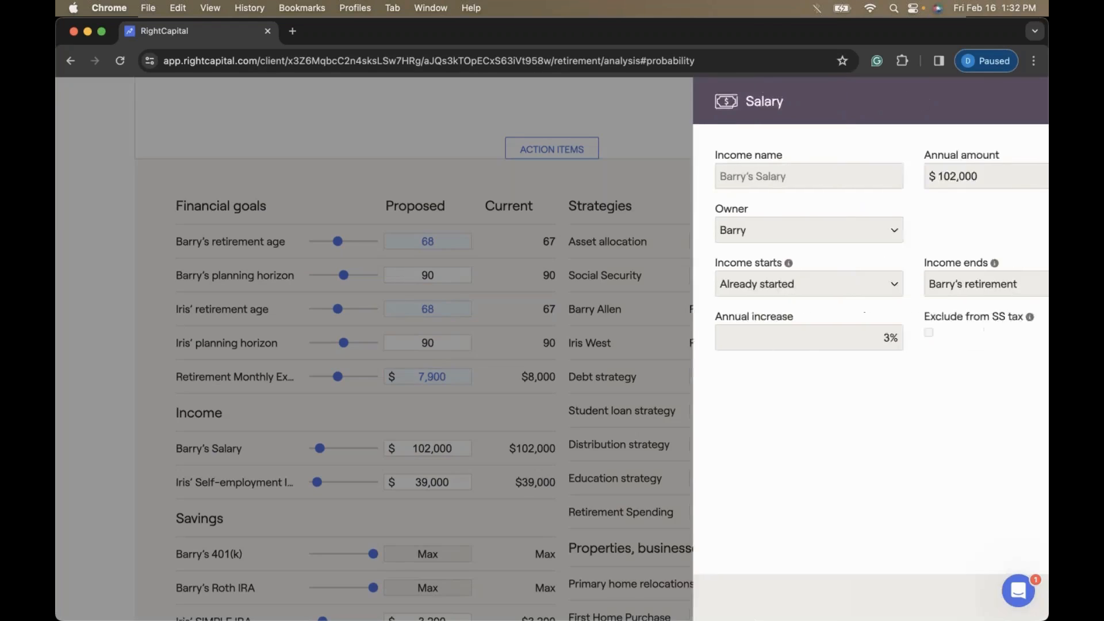
pyautogui.click(224, 458)
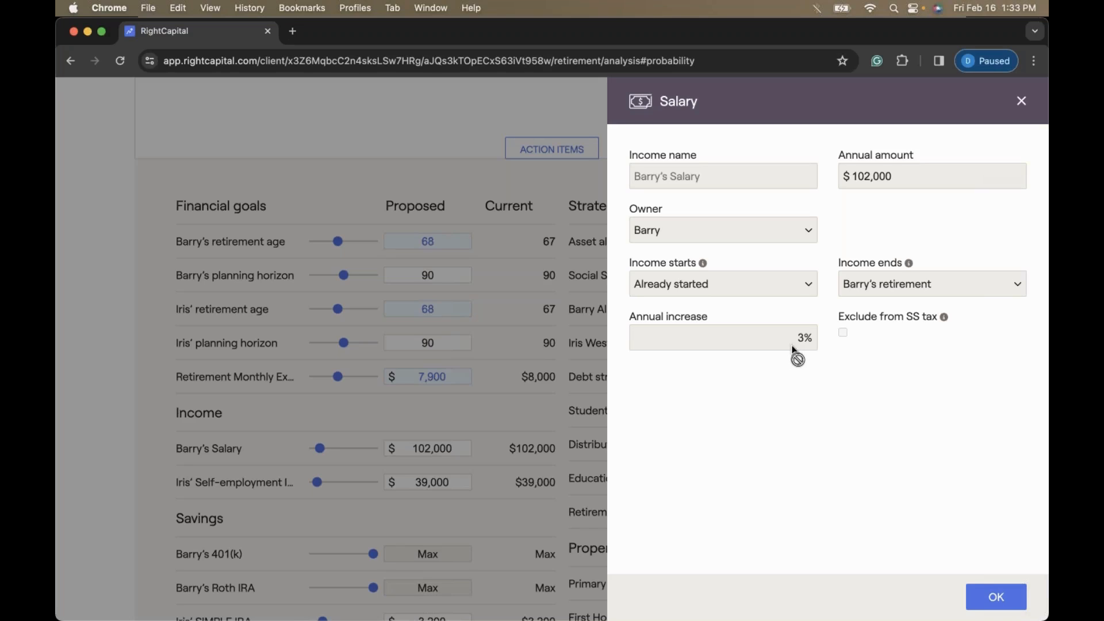
pyautogui.click(995, 597)
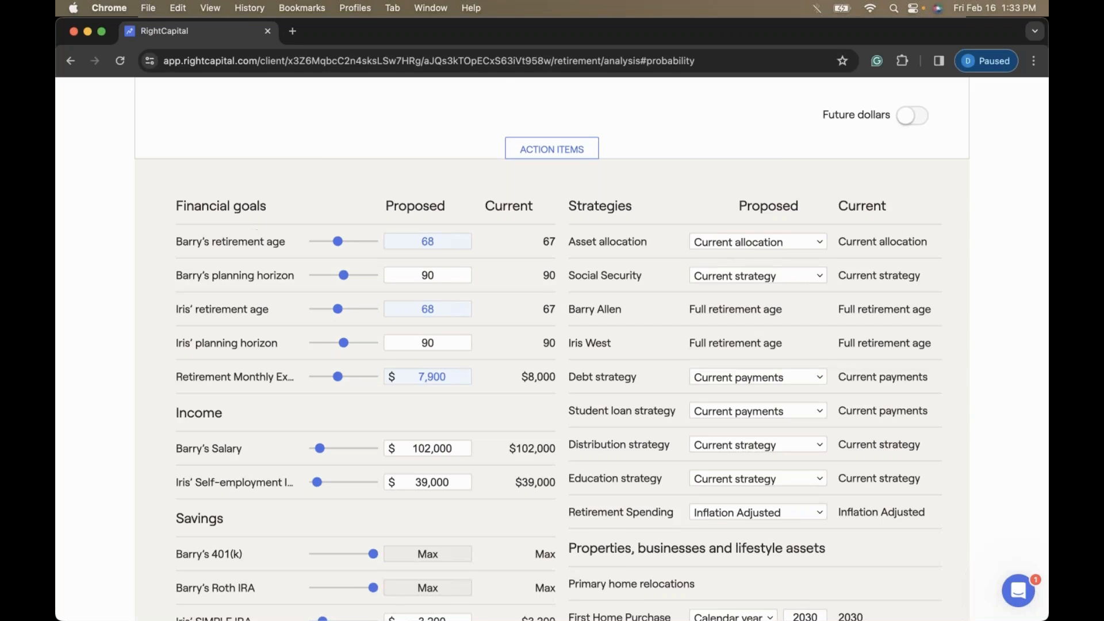
# - Inspect the taxable savings item's details, including its contribution target and annual increase, and close them
pyautogui.scroll(-2, 233, 380)
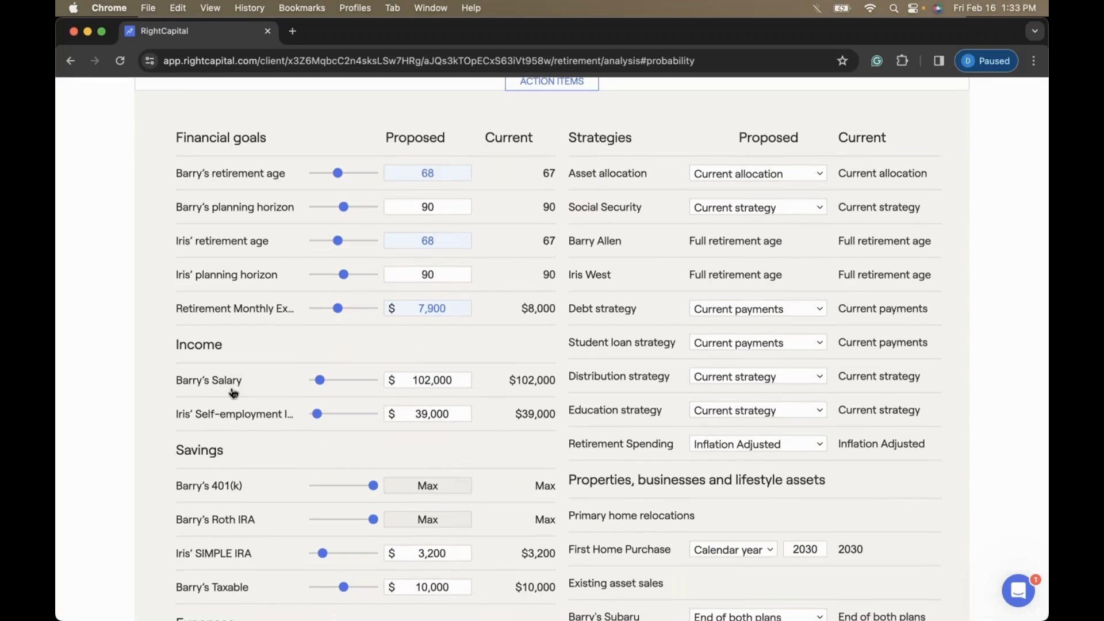
pyautogui.scroll(-2, 235, 416)
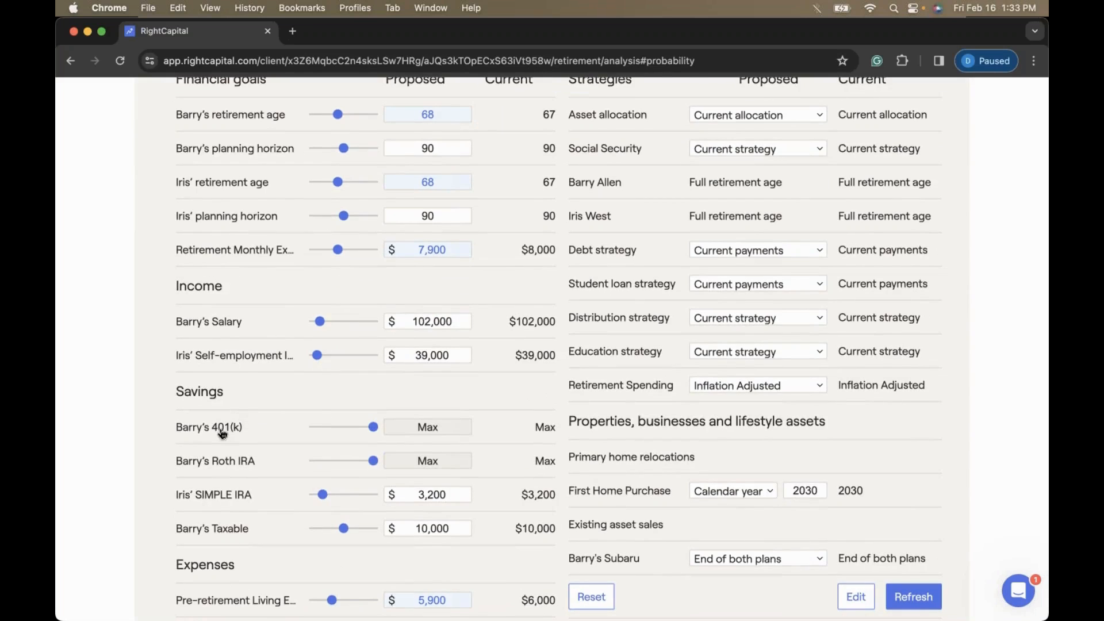
pyautogui.scroll(-1, 216, 528)
pyautogui.click(227, 522)
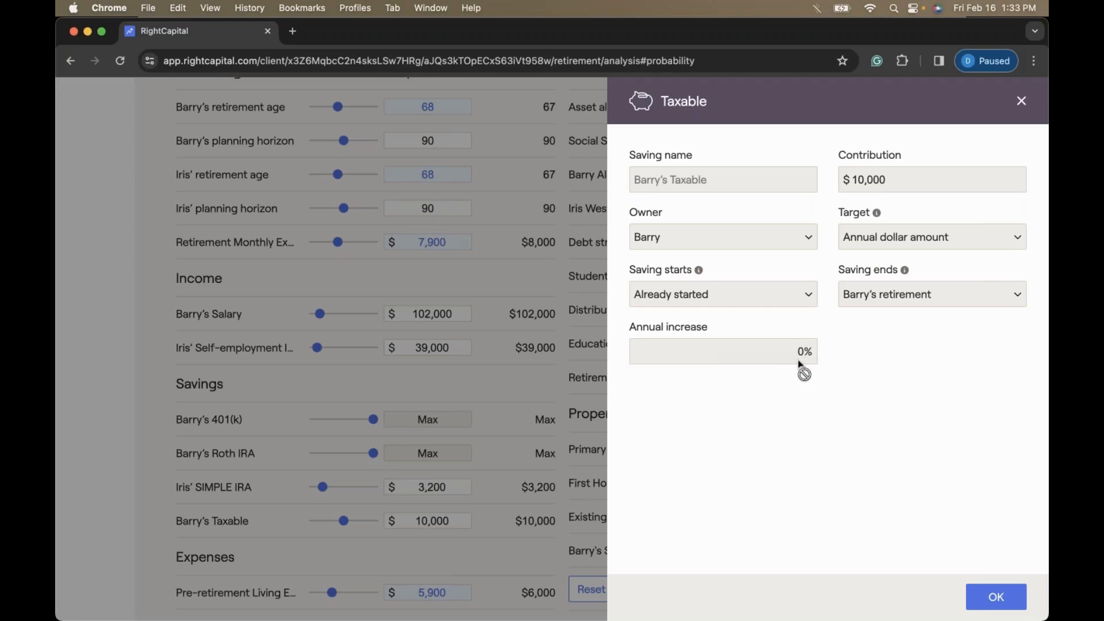
pyautogui.click(1021, 101)
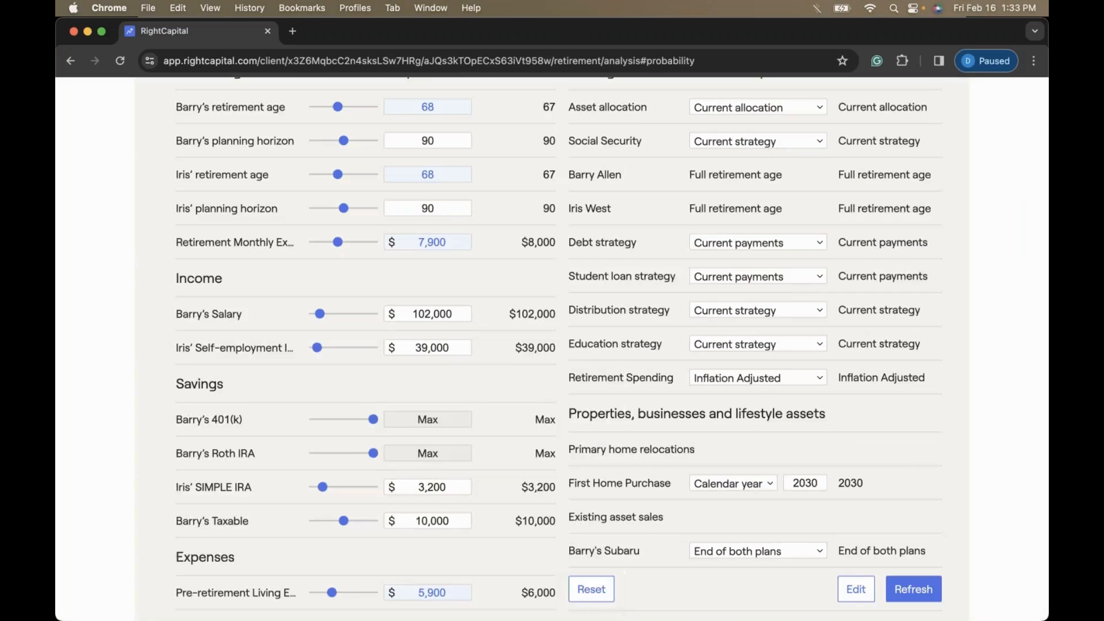
# - Open the action items editor and add a new income item of the type Other Income
pyautogui.scroll(-2, 701, 314)
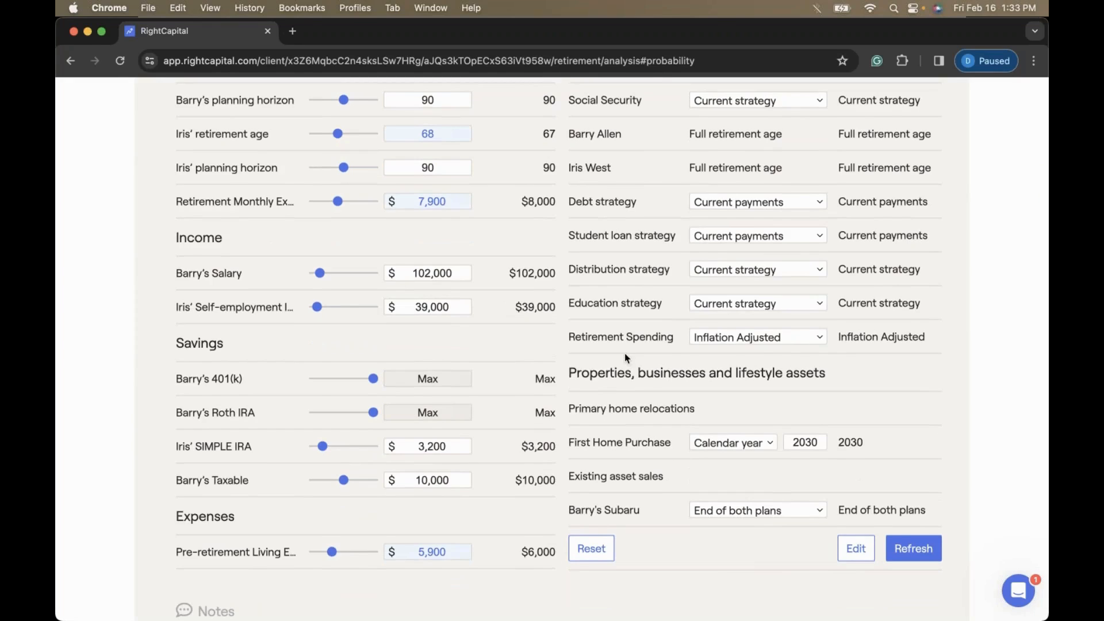
pyautogui.scroll(-1, 626, 356)
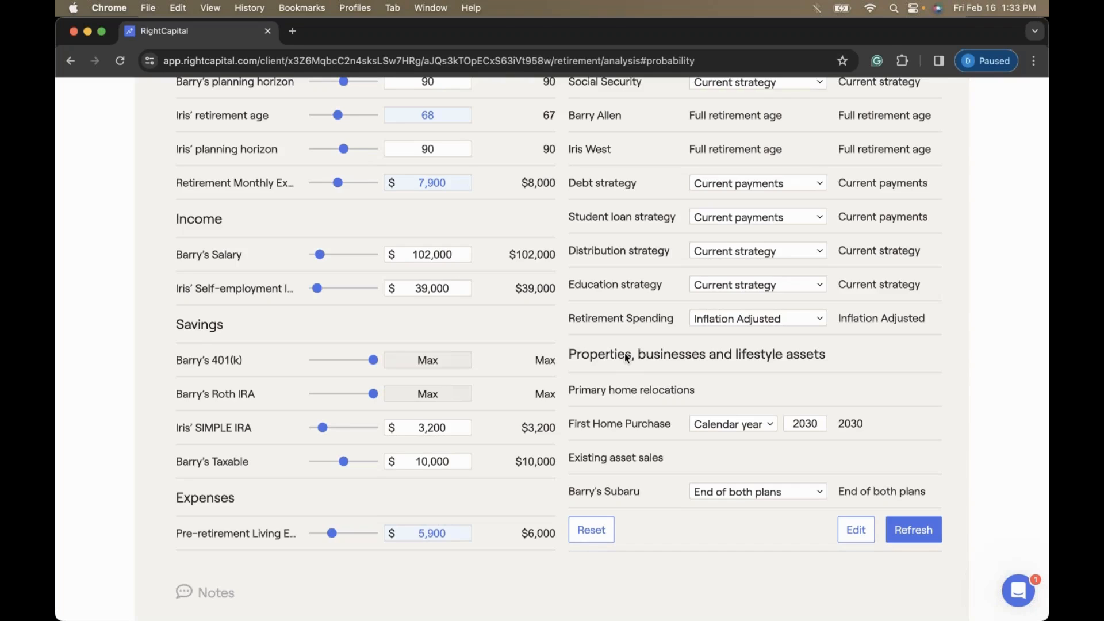
pyautogui.scroll(-1, 626, 356)
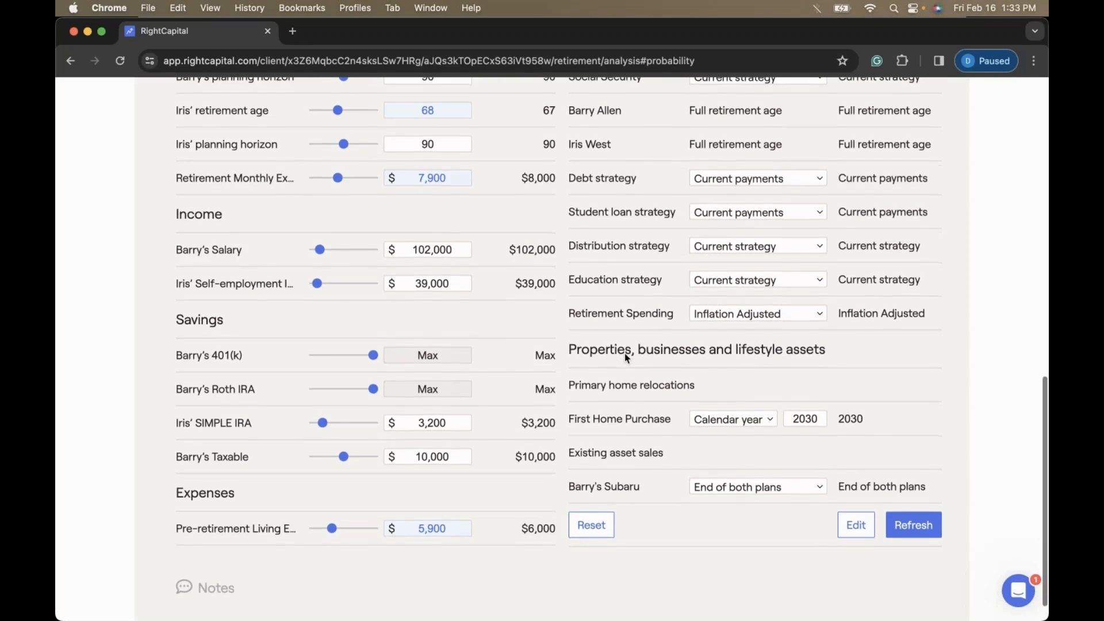
pyautogui.click(849, 533)
pyautogui.scroll(-4, 790, 480)
pyautogui.scroll(-5, 786, 516)
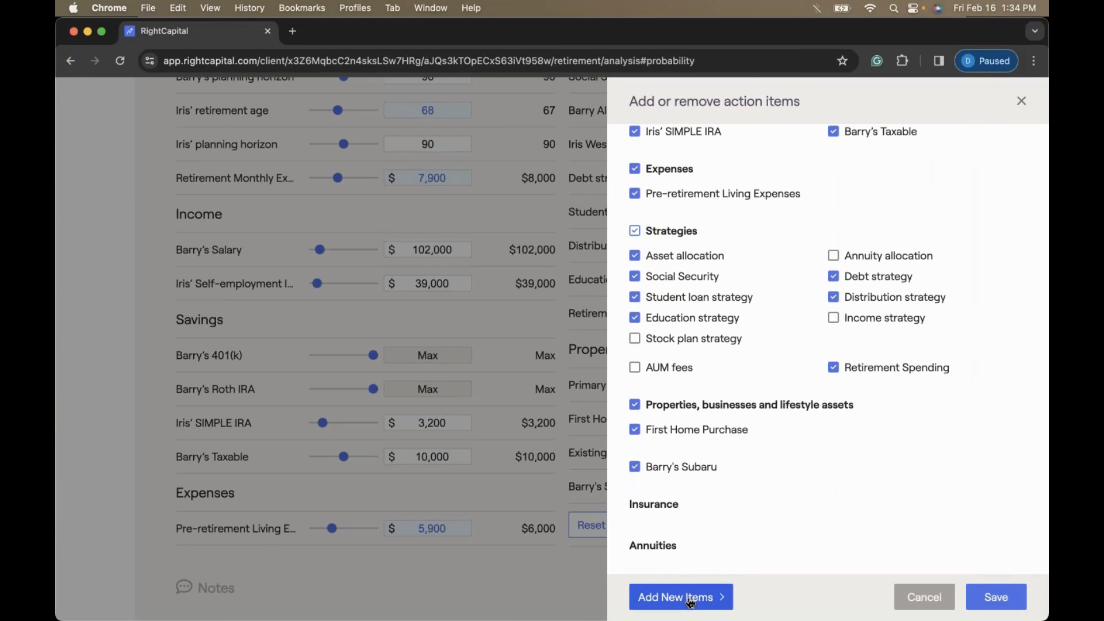
pyautogui.click(690, 602)
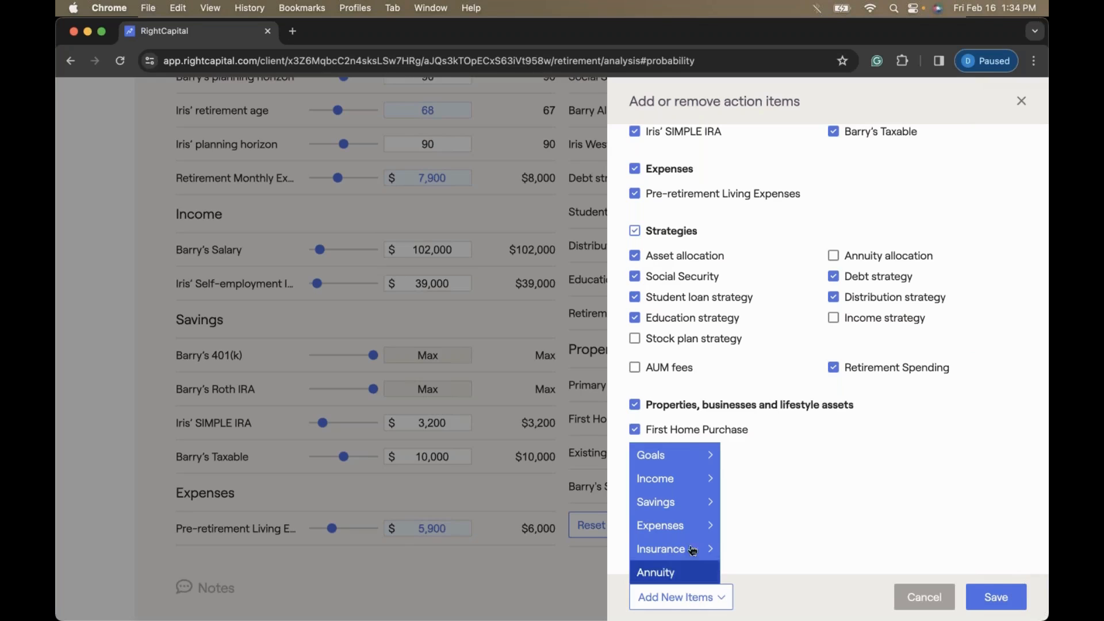
pyautogui.moveTo(683, 486)
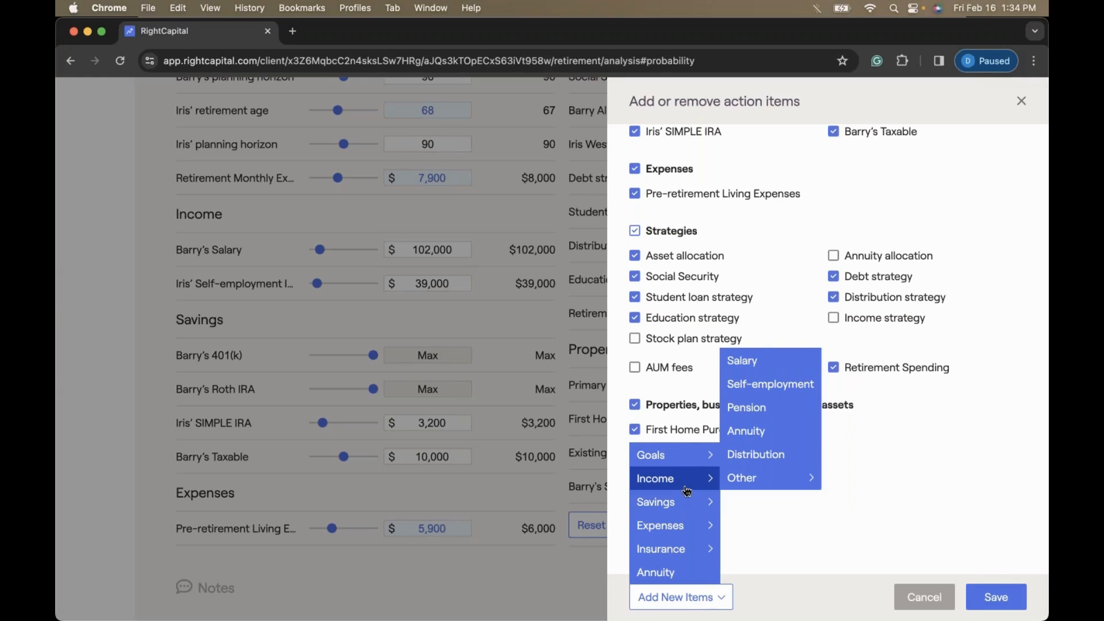
pyautogui.moveTo(747, 485)
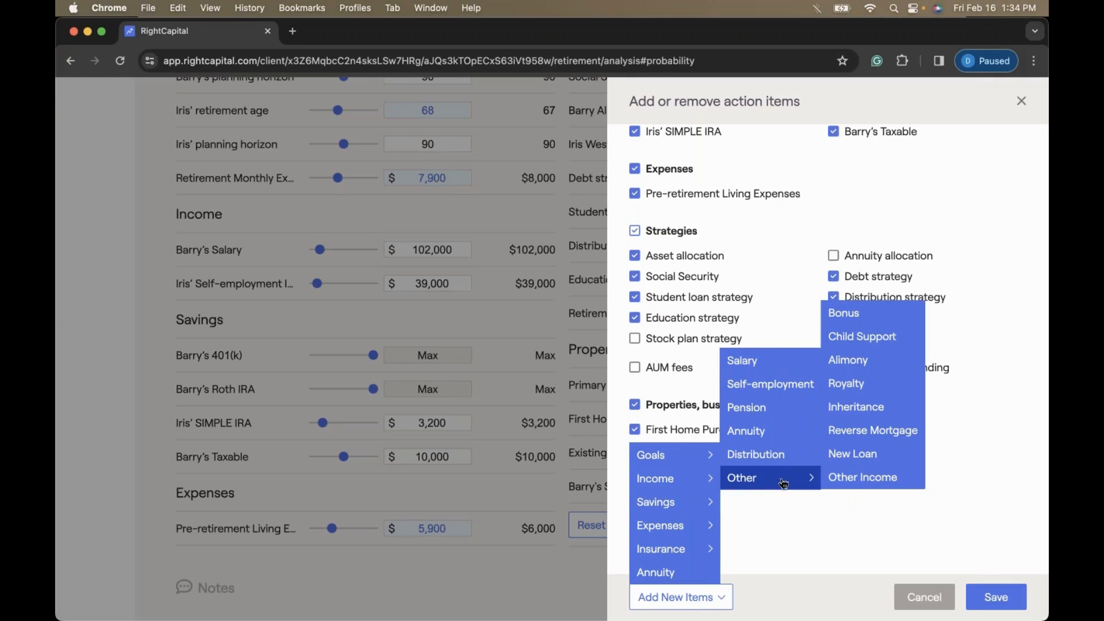
pyautogui.click(855, 480)
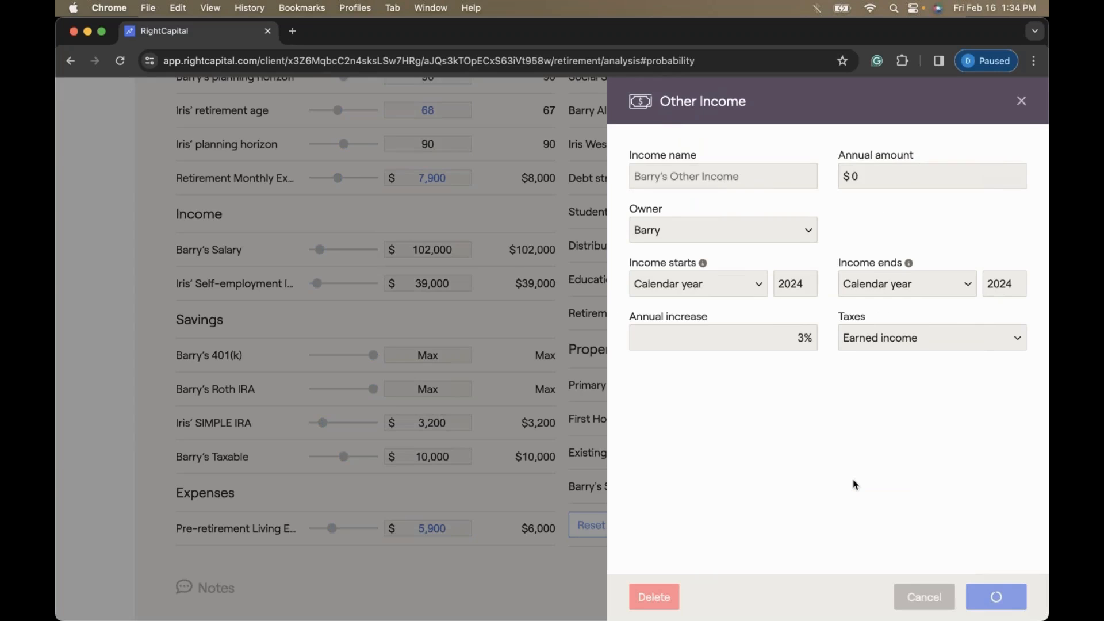
# - Set the other income to start at its owner's retirement and end after 5 years, and save it
pyautogui.click(734, 291)
pyautogui.click(725, 354)
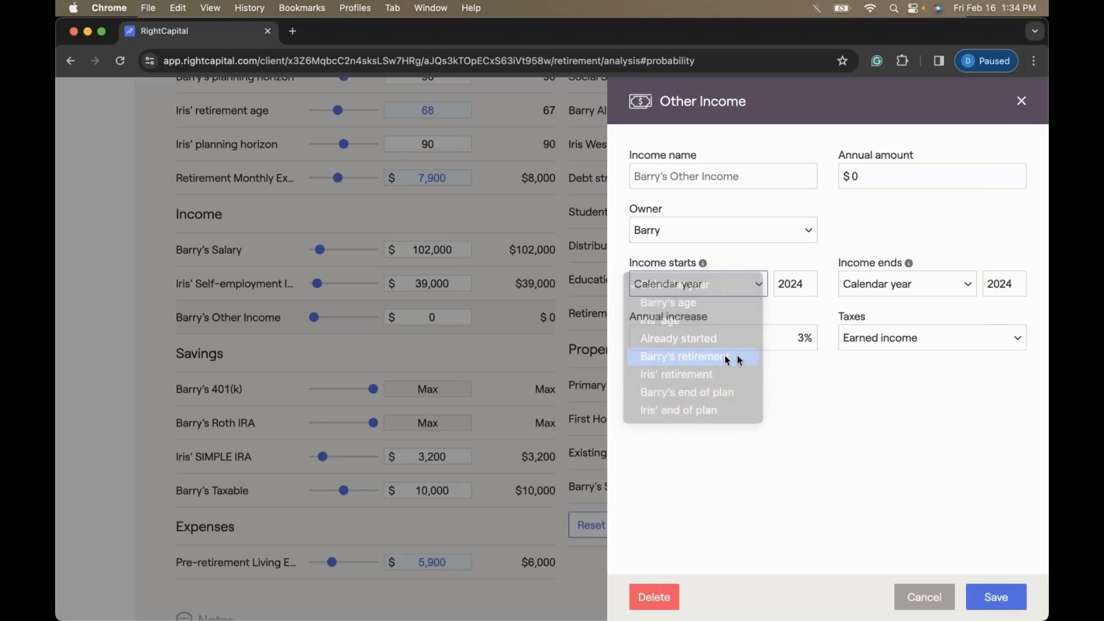
pyautogui.click(953, 291)
pyautogui.click(956, 303)
pyautogui.click(1005, 289)
pyautogui.write('5')
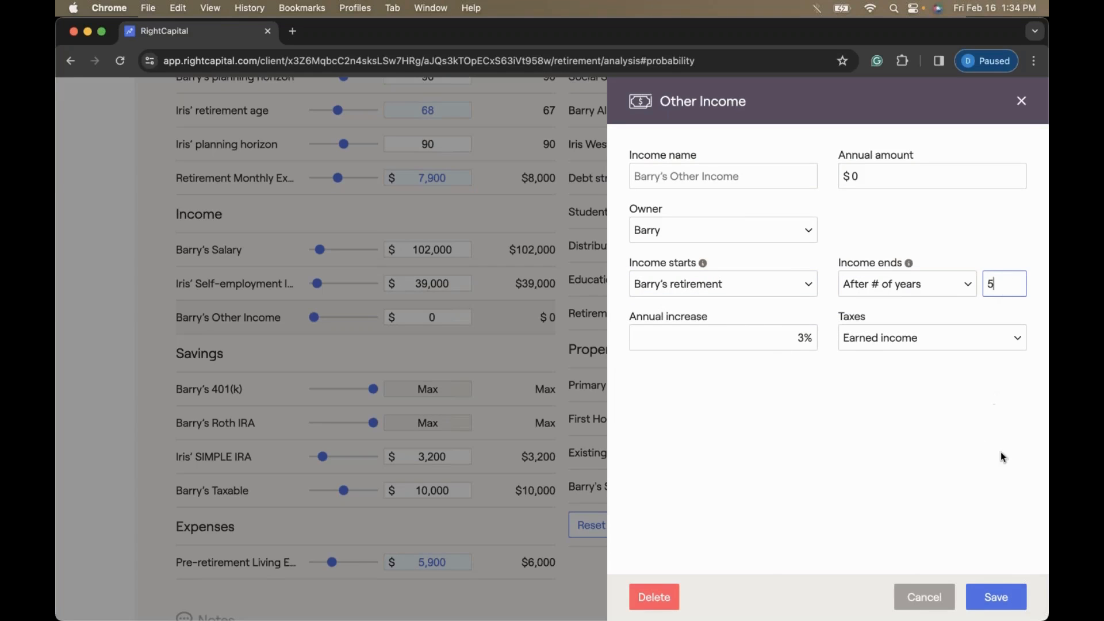
pyautogui.click(996, 597)
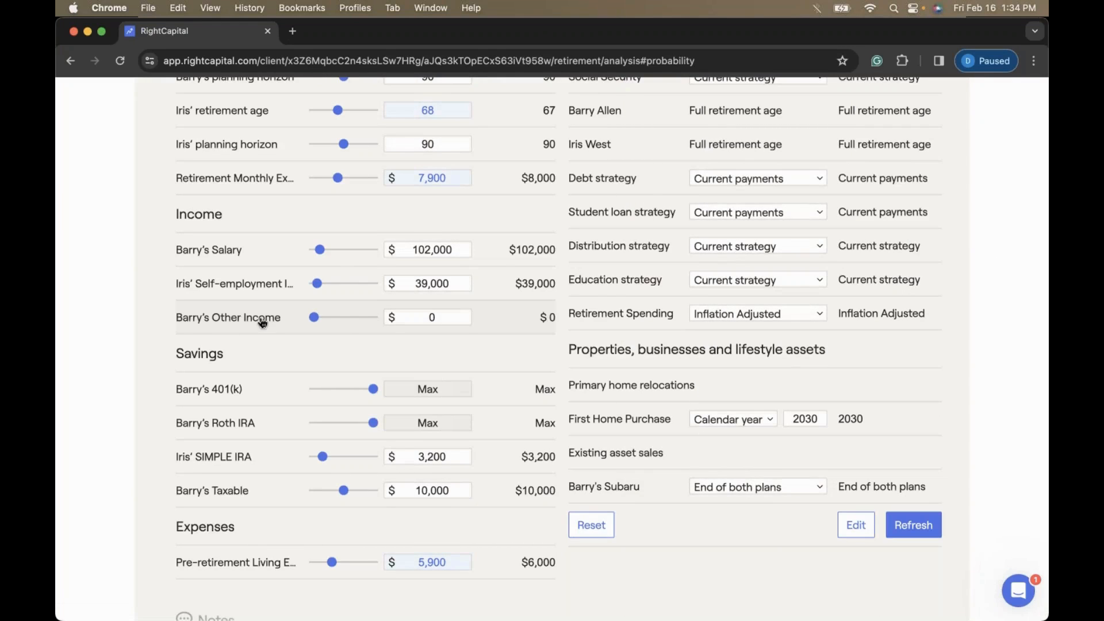
# - Compare the proposed and current values across the financial goals, income, savings, expenses, strategies and property action items
pyautogui.scroll(-1, 262, 323)
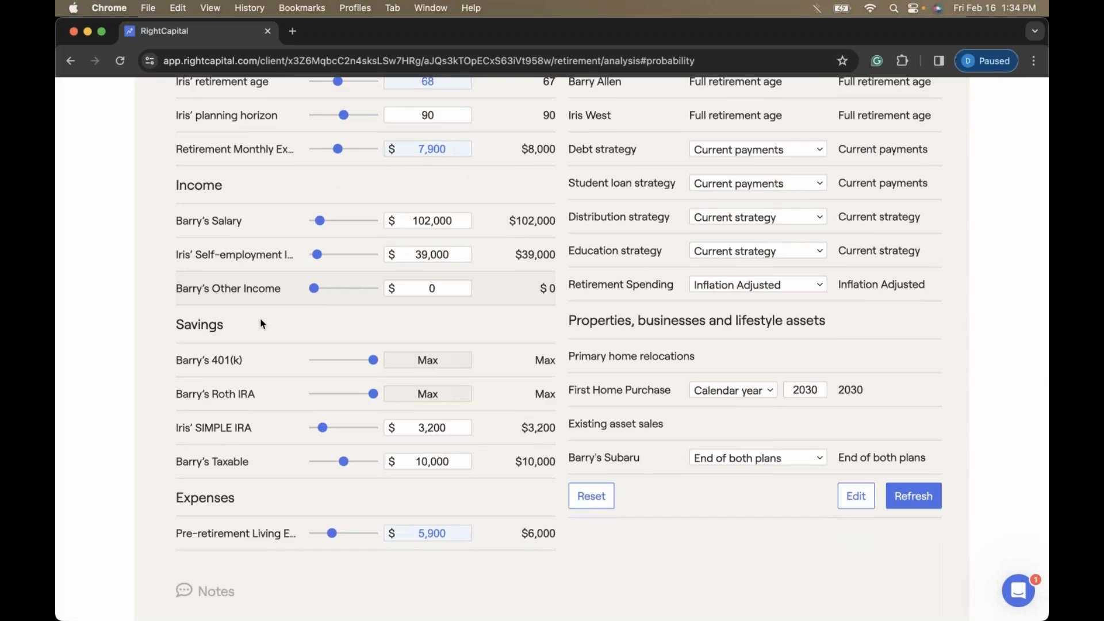
pyautogui.scroll(1, 281, 322)
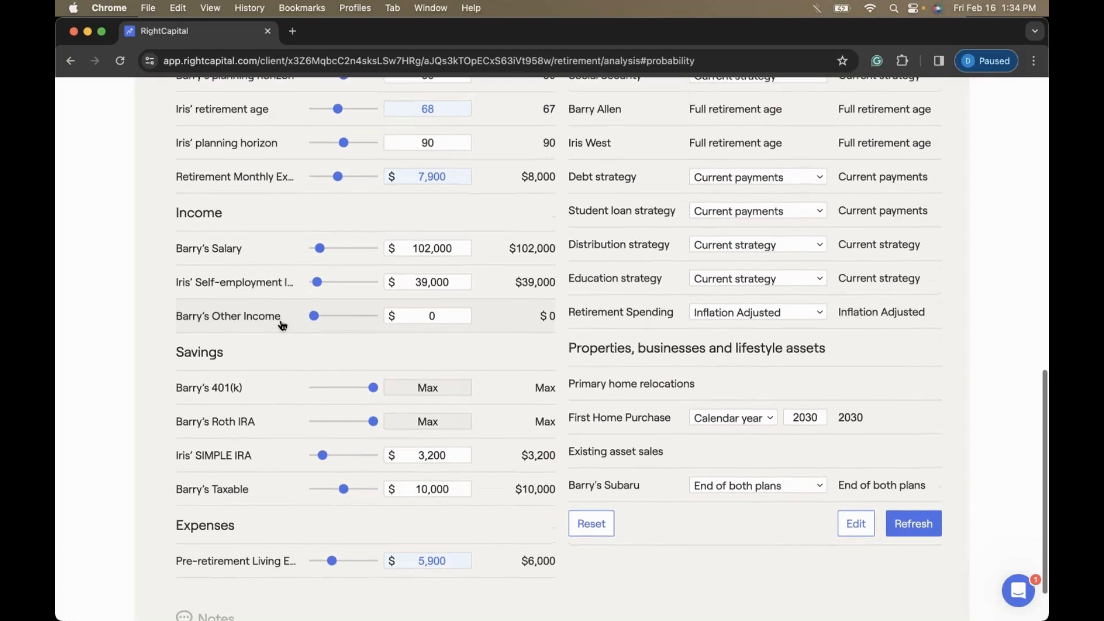
pyautogui.scroll(4, 281, 325)
pyautogui.scroll(1, 282, 327)
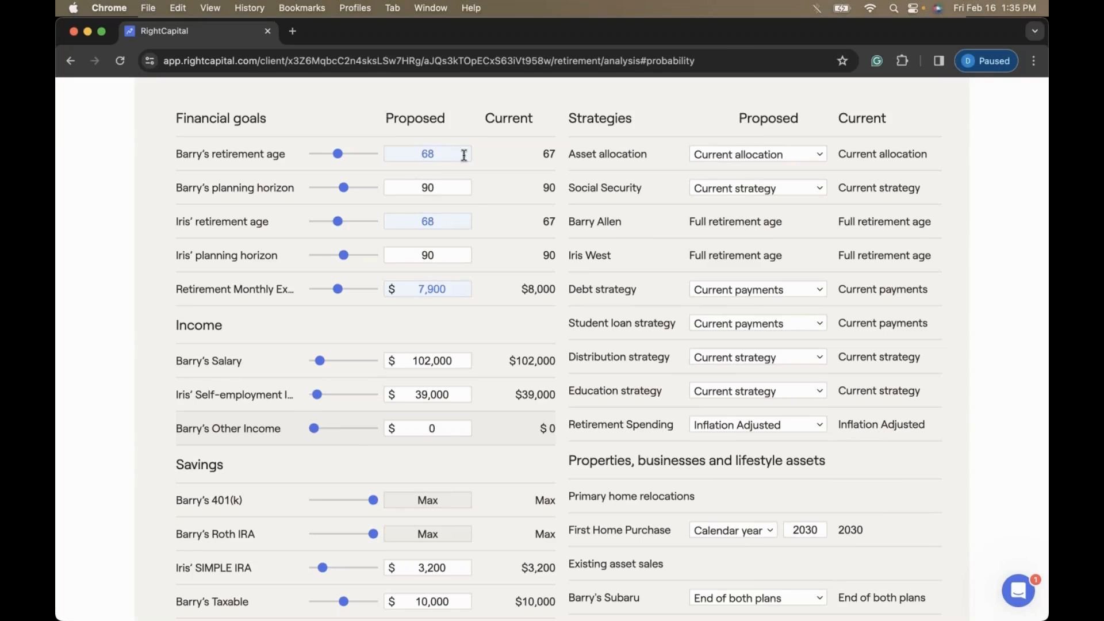
pyautogui.scroll(1, 549, 164)
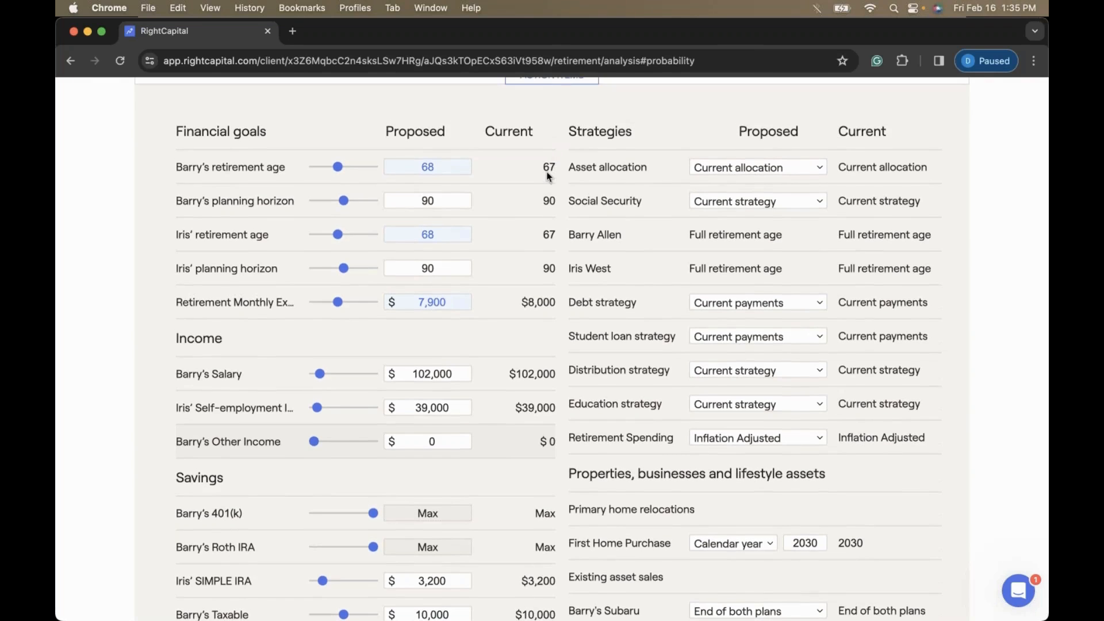
pyautogui.scroll(-2, 545, 254)
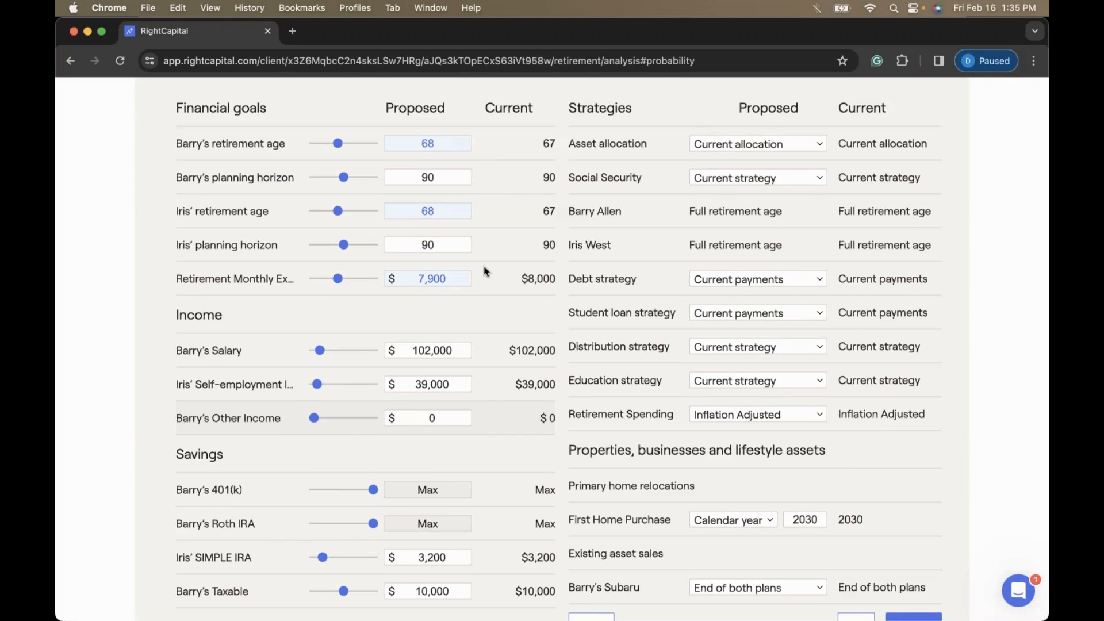
pyautogui.scroll(-4, 484, 266)
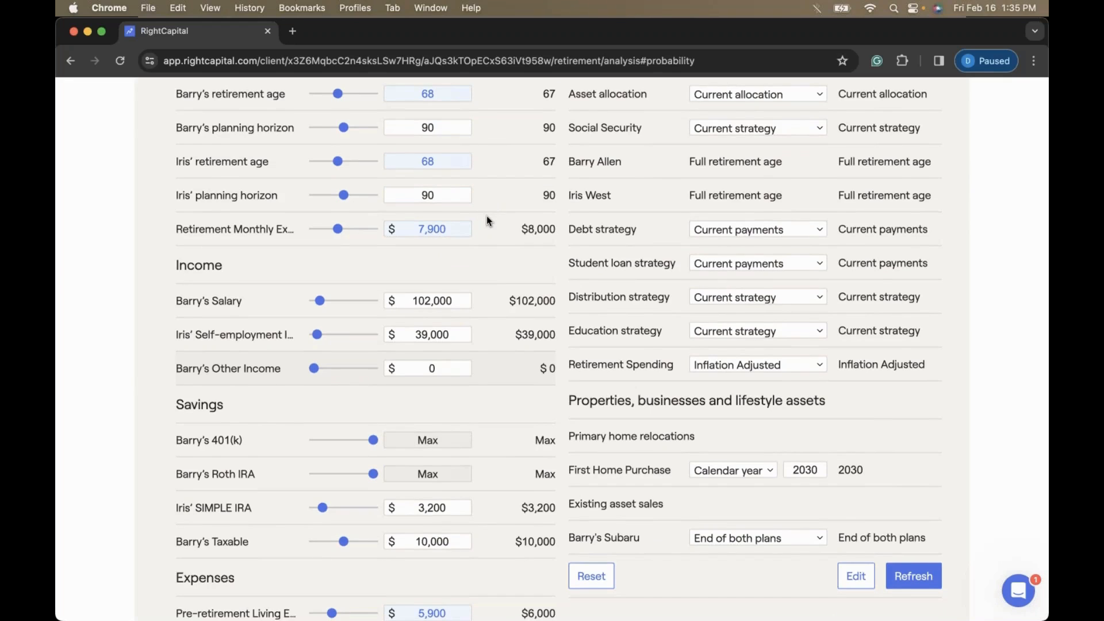
pyautogui.scroll(-1, 486, 217)
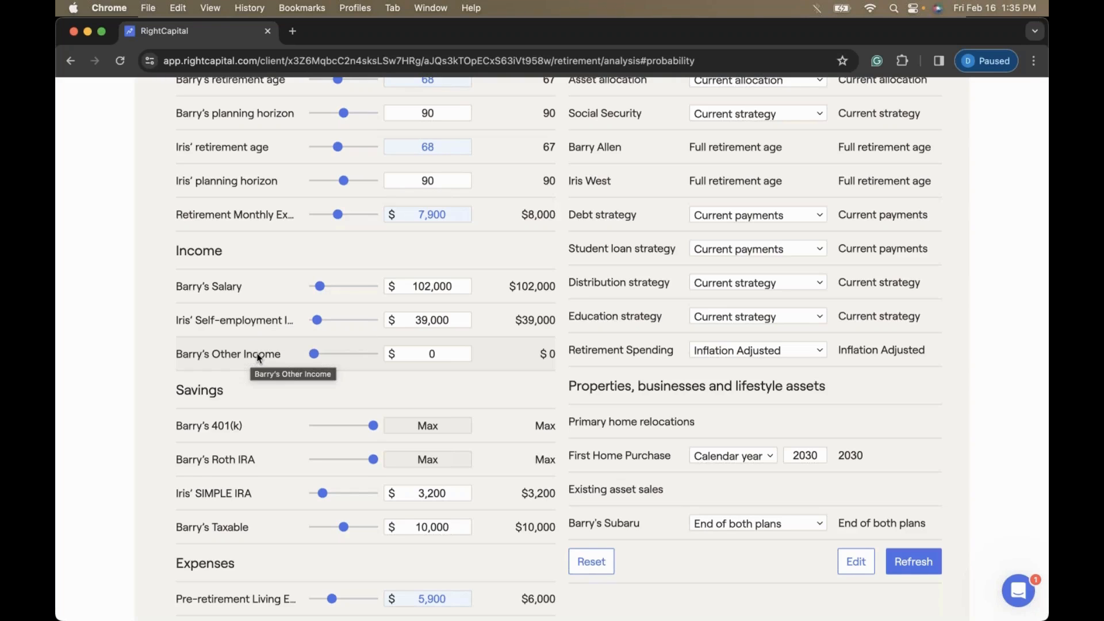
pyautogui.scroll(2, 419, 357)
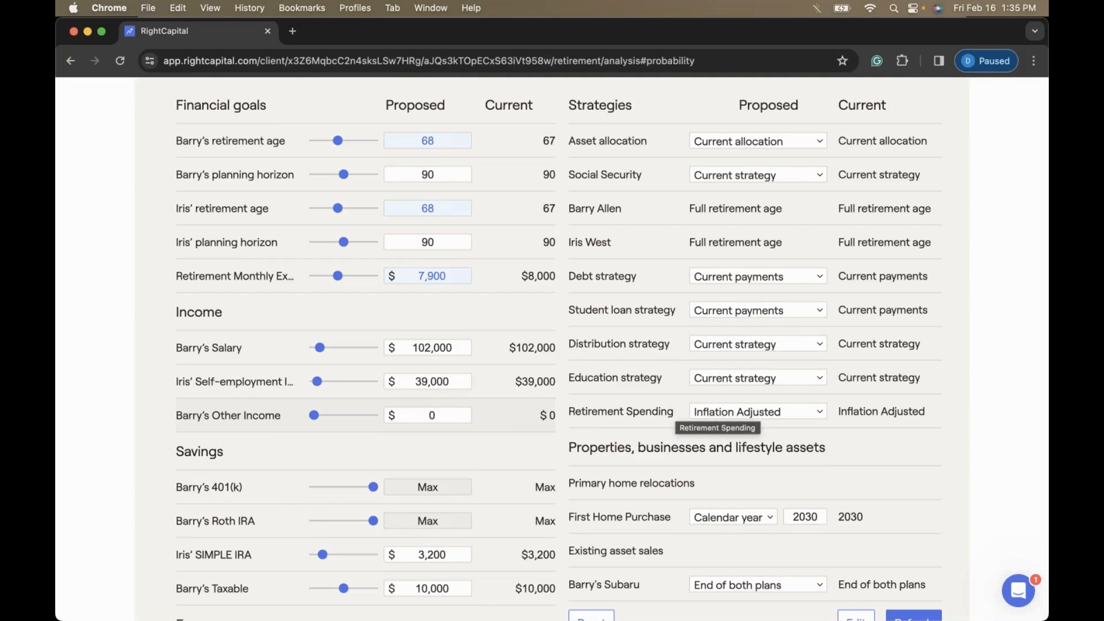
pyautogui.scroll(-5, 692, 410)
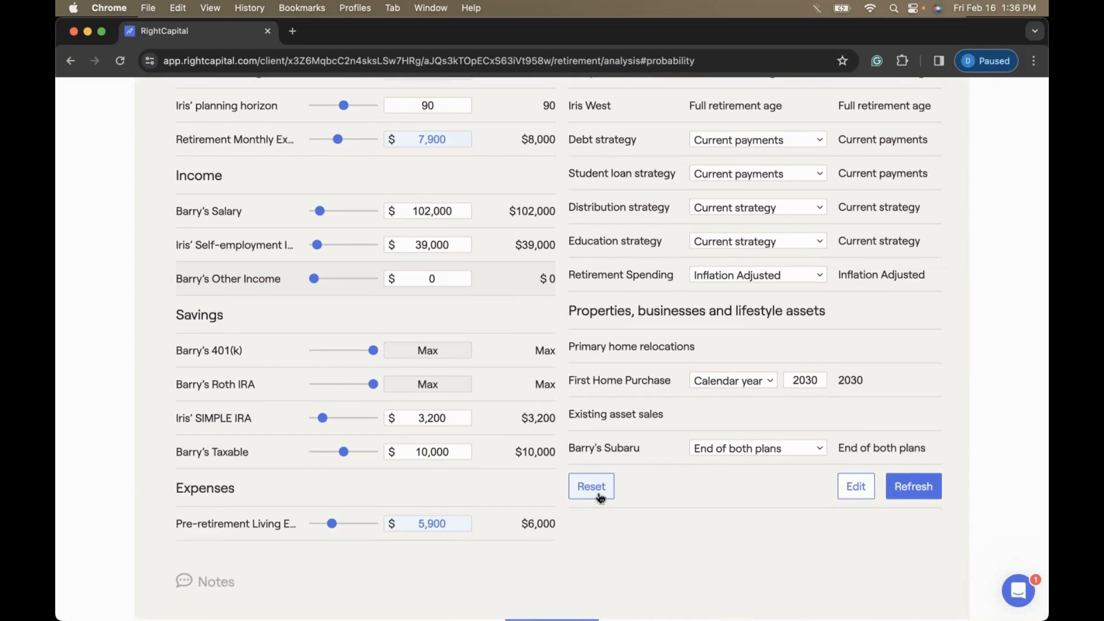
pyautogui.scroll(2, 600, 497)
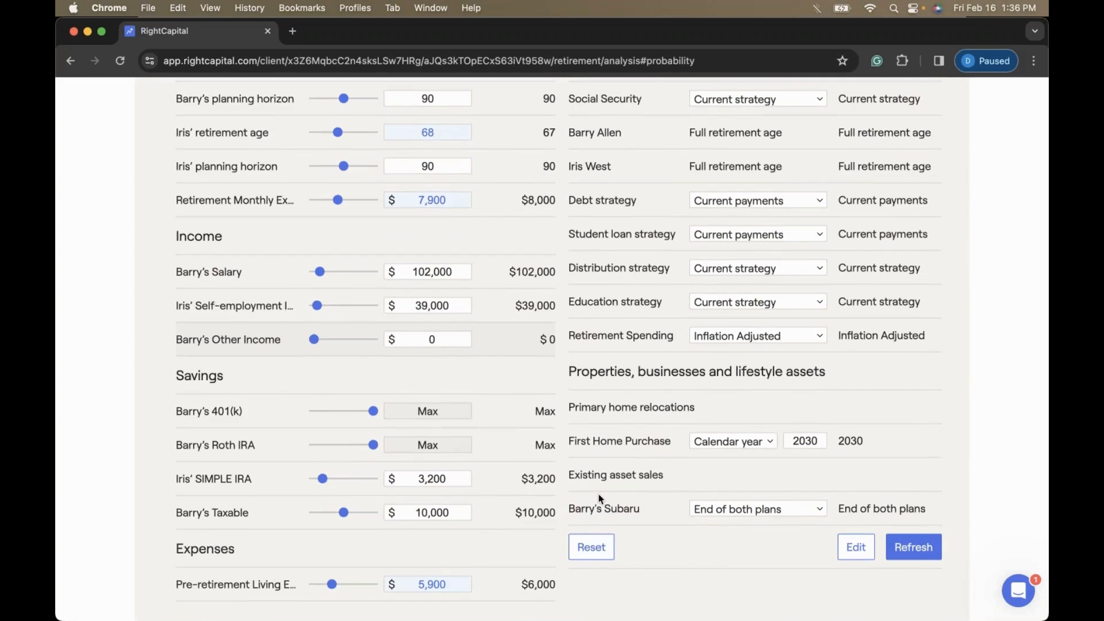
pyautogui.scroll(-2, 599, 497)
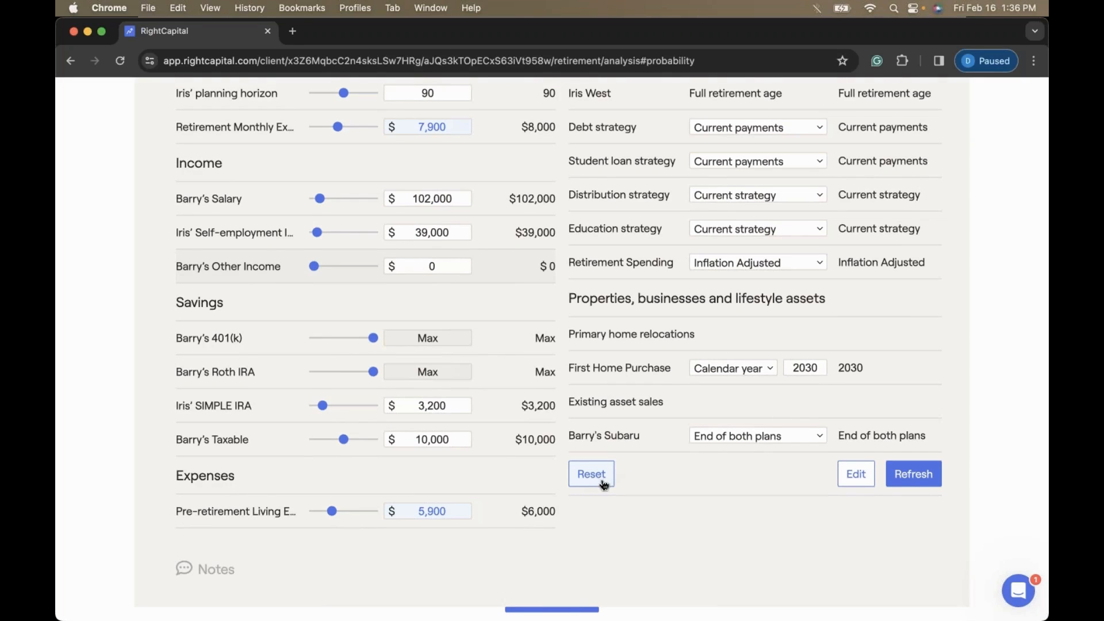
pyautogui.scroll(2, 604, 485)
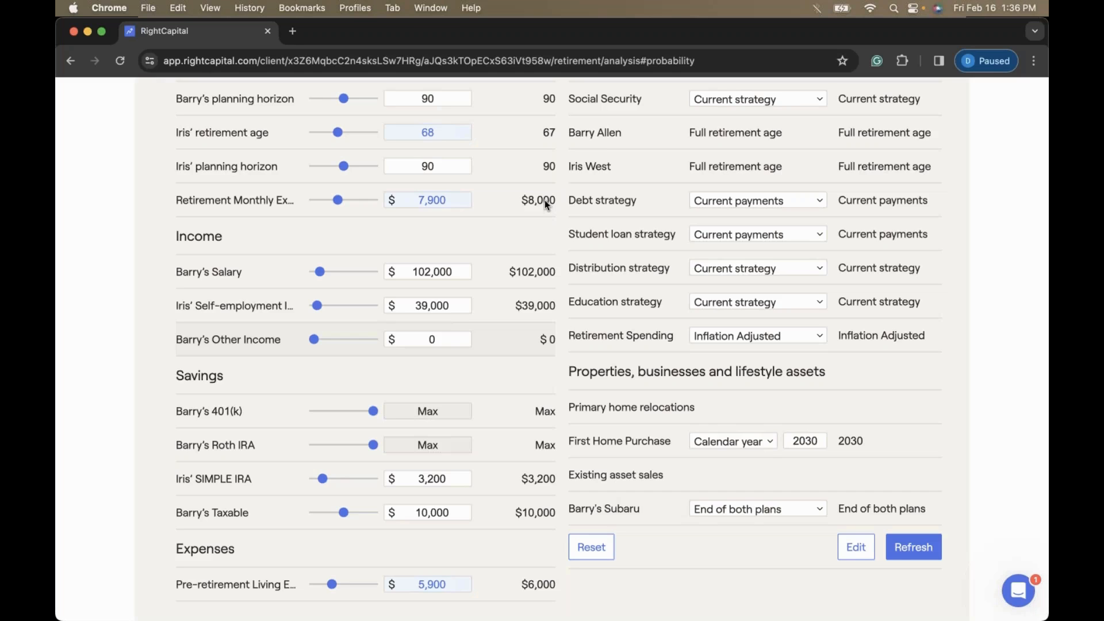
# - Include every Financial goals and Strategies entry in the action items and save the selection
pyautogui.scroll(-2, 619, 235)
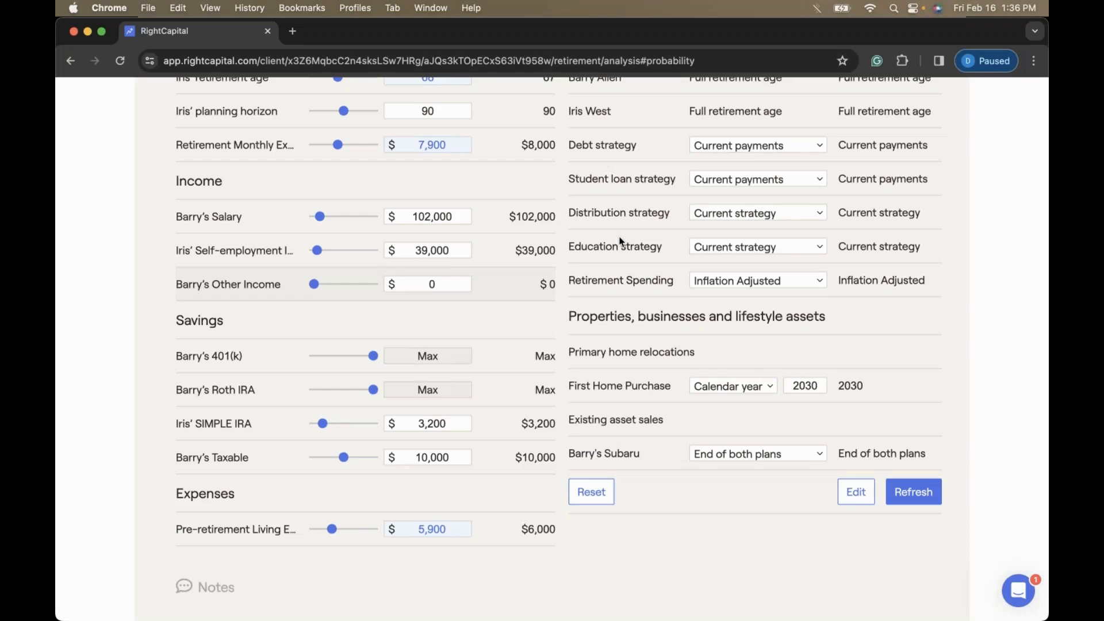
pyautogui.click(851, 497)
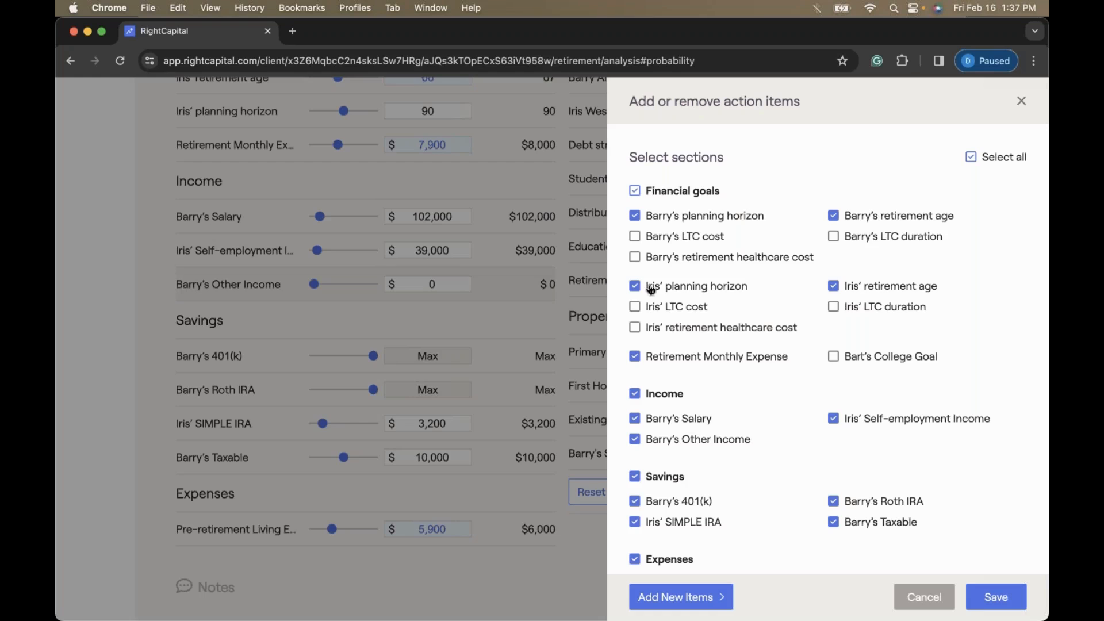
pyautogui.click(635, 191)
pyautogui.scroll(-3, 635, 190)
pyautogui.scroll(-2, 635, 390)
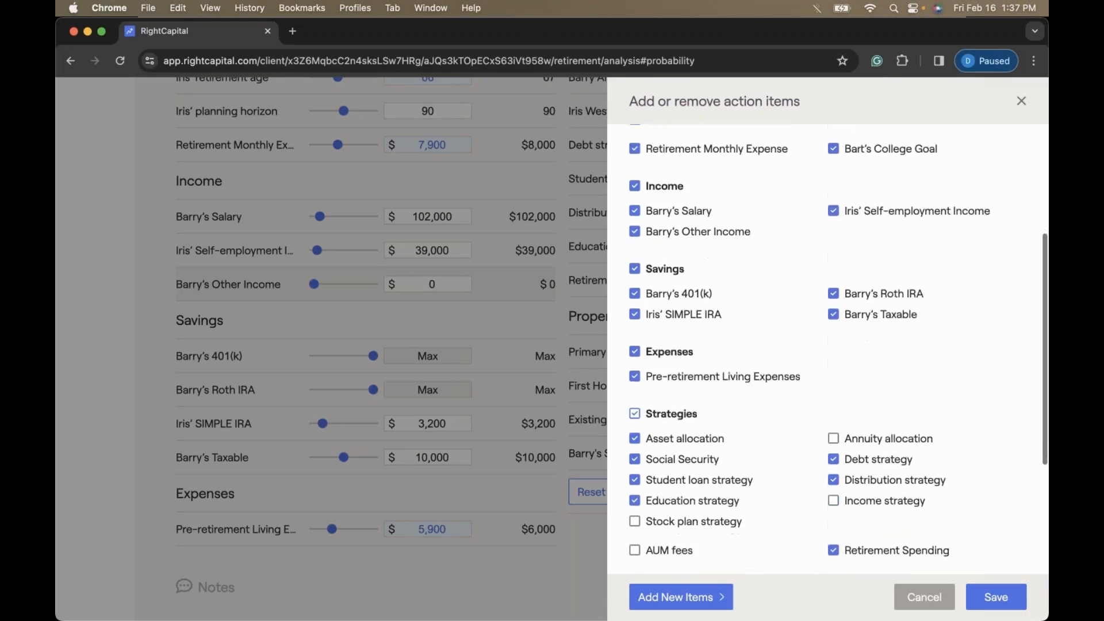
pyautogui.click(635, 391)
pyautogui.scroll(-2, 635, 390)
pyautogui.scroll(-2, 655, 463)
pyautogui.scroll(10, 838, 374)
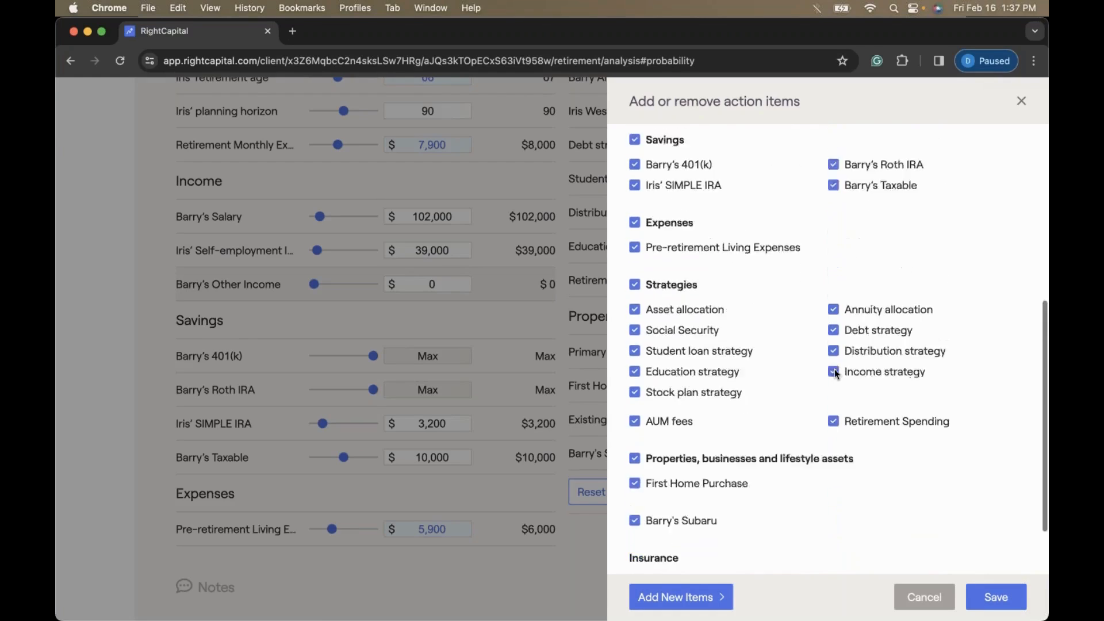
pyautogui.click(998, 598)
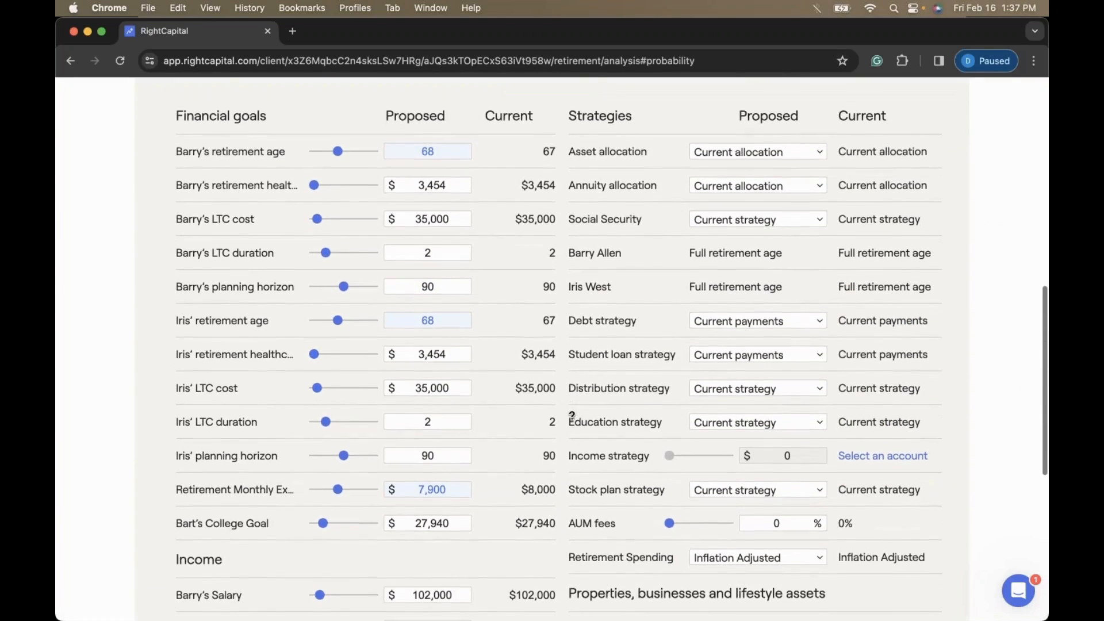
# - Open the action items editor and exclude the Subaru from the Properties, businesses and lifestyle assets entries
pyautogui.scroll(-2, 571, 415)
pyautogui.scroll(-4, 571, 415)
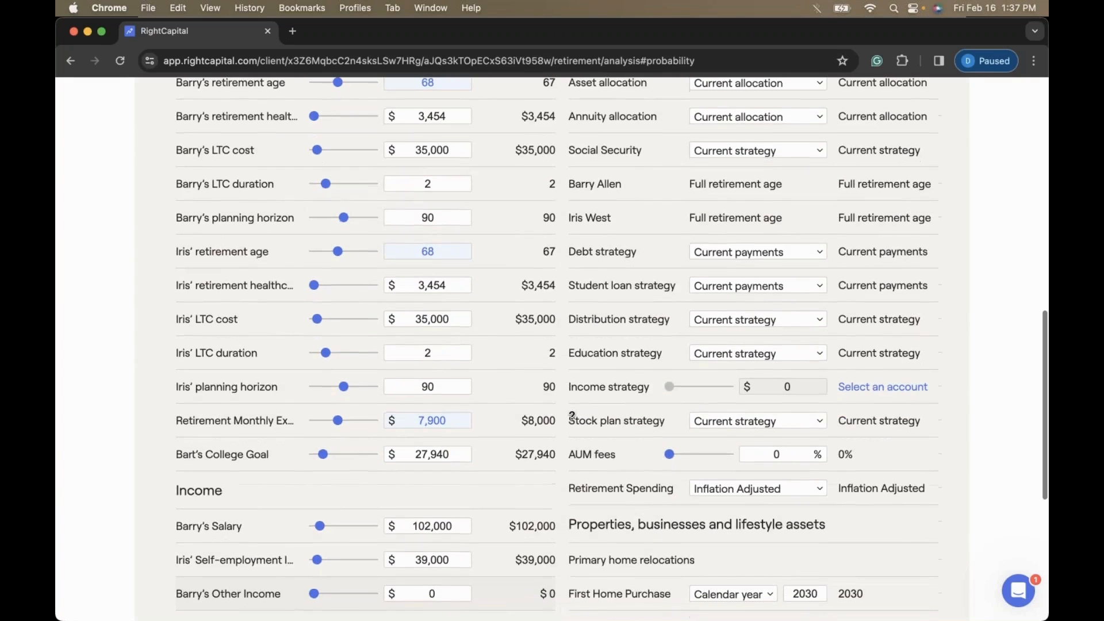
pyautogui.scroll(-5, 571, 415)
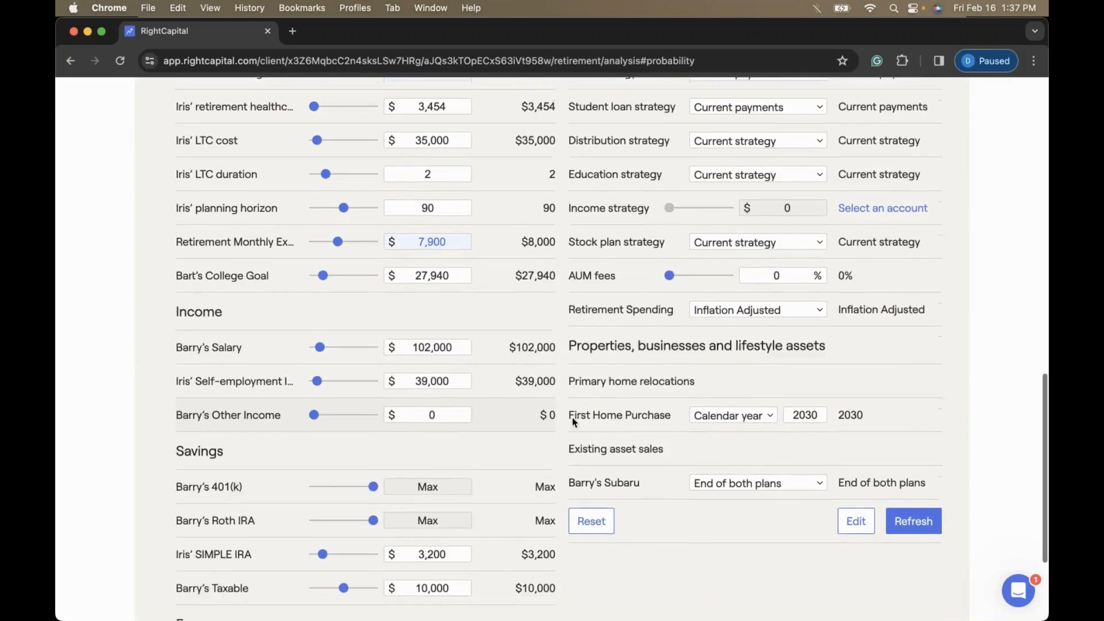
pyautogui.click(855, 500)
pyautogui.scroll(-1, 772, 467)
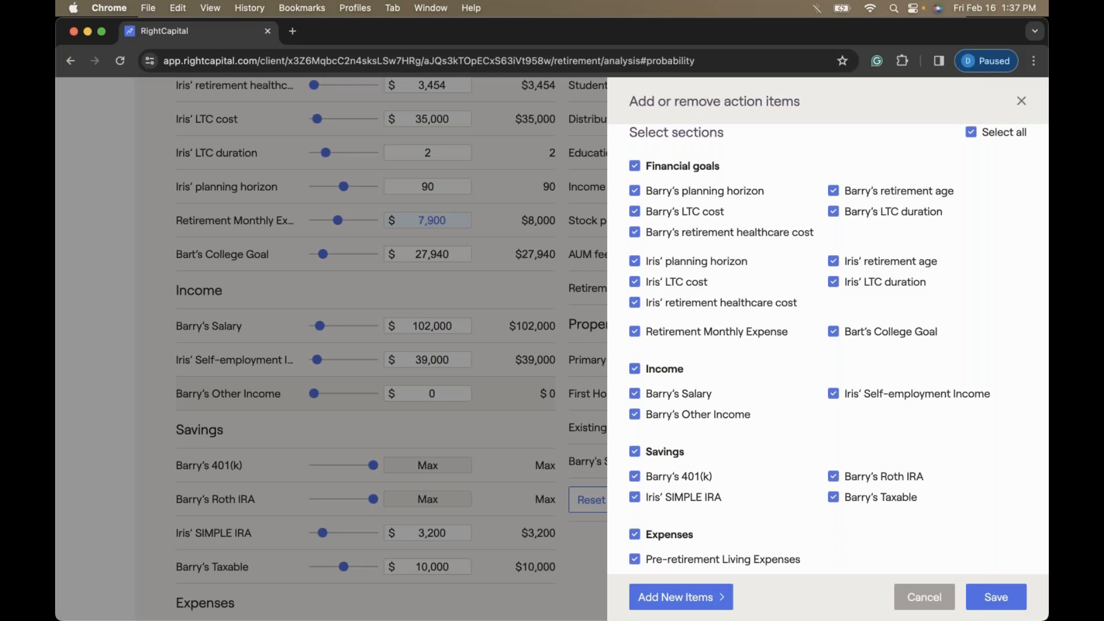
pyautogui.scroll(-7, 711, 269)
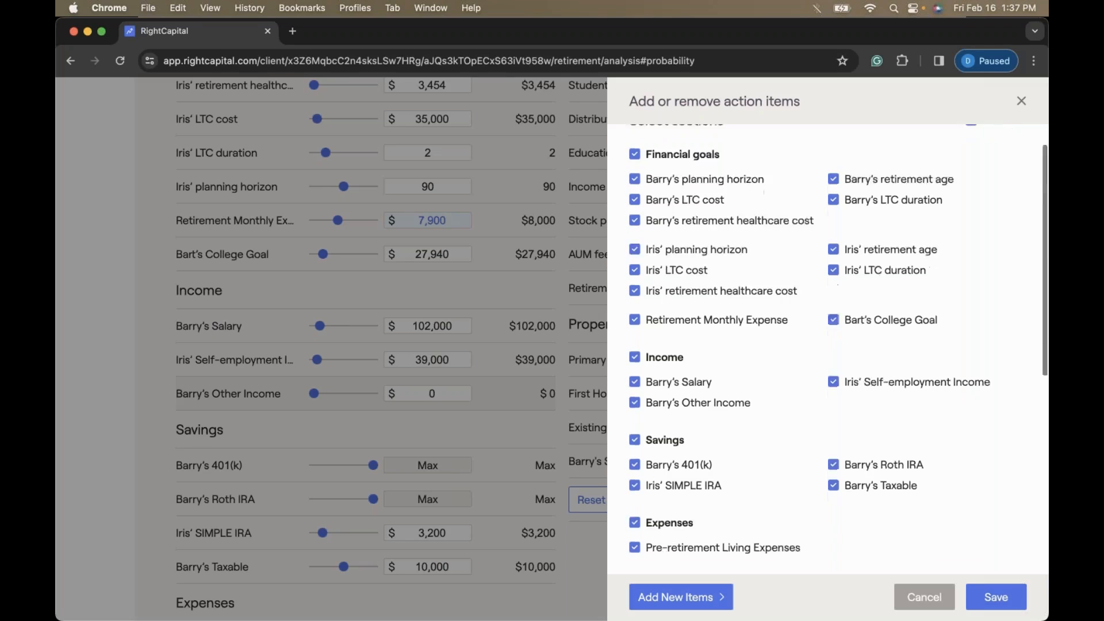
pyautogui.scroll(1, 704, 415)
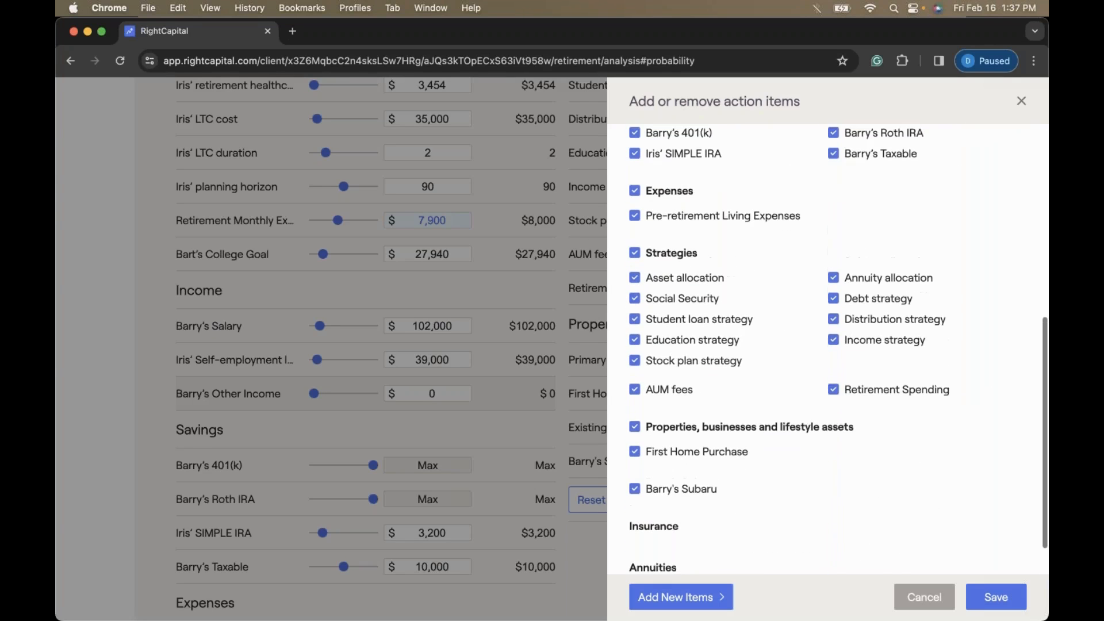
pyautogui.click(635, 491)
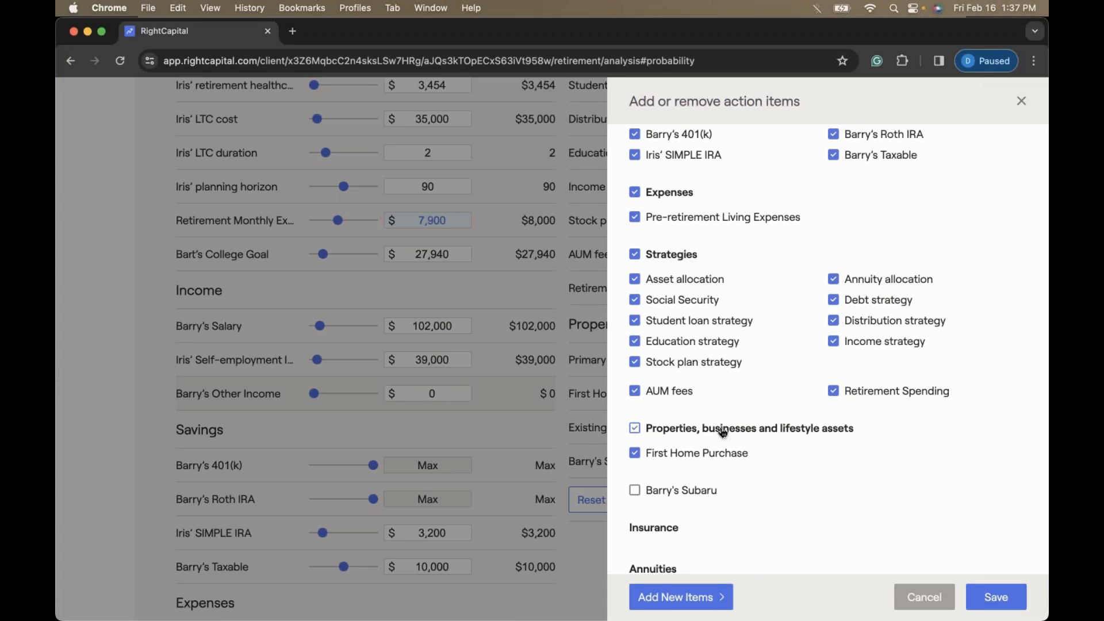
# - Exclude AUM fees, Stock plan strategy and Annuity allocation from the Strategies action items
pyautogui.scroll(1, 713, 431)
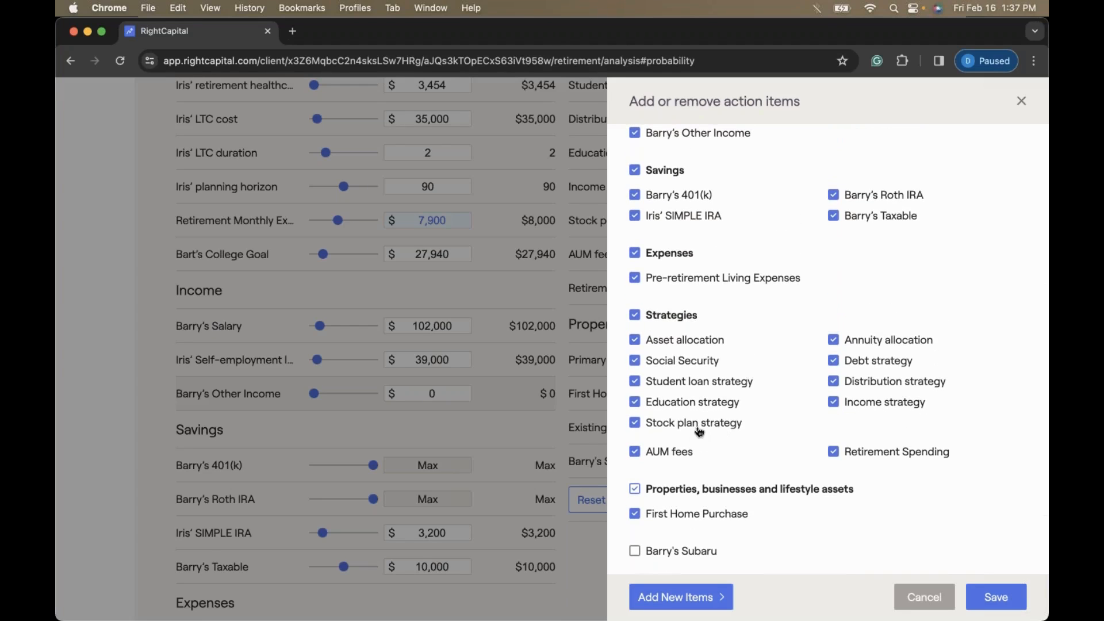
pyautogui.click(668, 455)
pyautogui.scroll(1, 712, 436)
pyautogui.click(713, 431)
pyautogui.scroll(1, 713, 432)
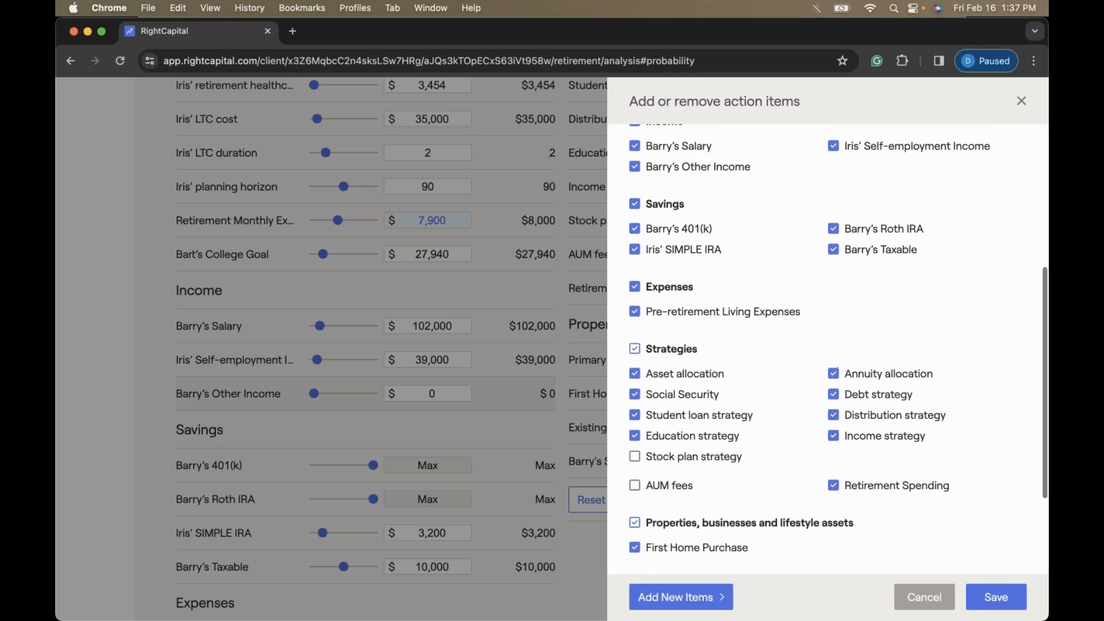
pyautogui.click(848, 375)
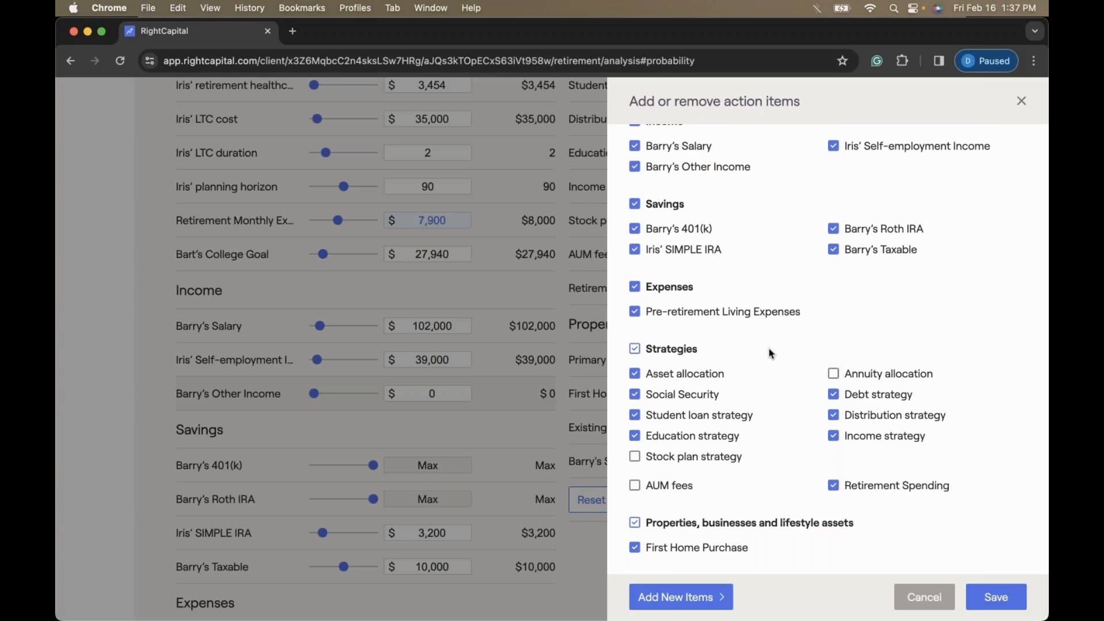
# - Exclude the 401(k) and the Roth IRA from the Savings action items
pyautogui.scroll(4, 771, 353)
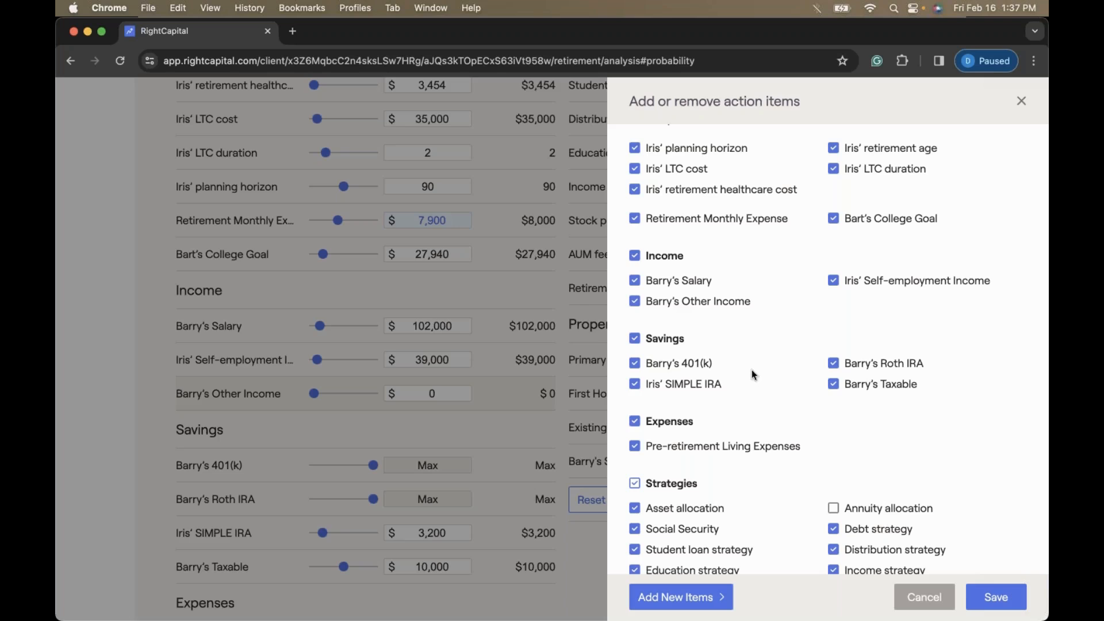
pyautogui.click(692, 369)
pyautogui.click(854, 368)
# - Exclude both clients' retirement healthcare cost and LTC duration from the Financial goals action items, and save the selection
pyautogui.scroll(5, 799, 366)
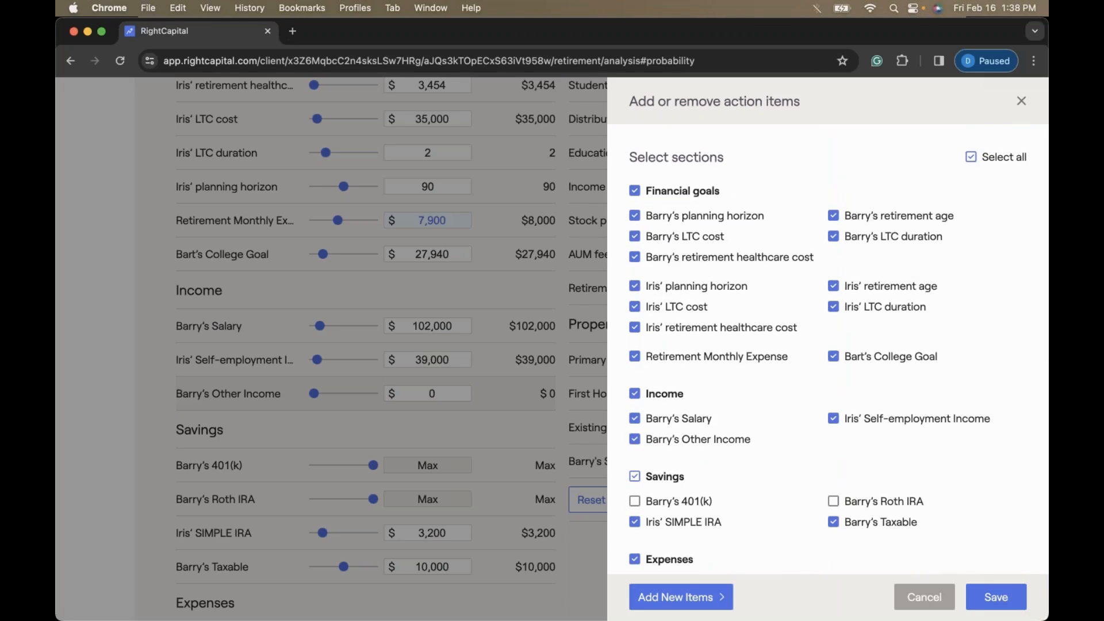
pyautogui.click(711, 263)
pyautogui.click(854, 238)
pyautogui.click(855, 307)
pyautogui.click(773, 327)
pyautogui.click(994, 597)
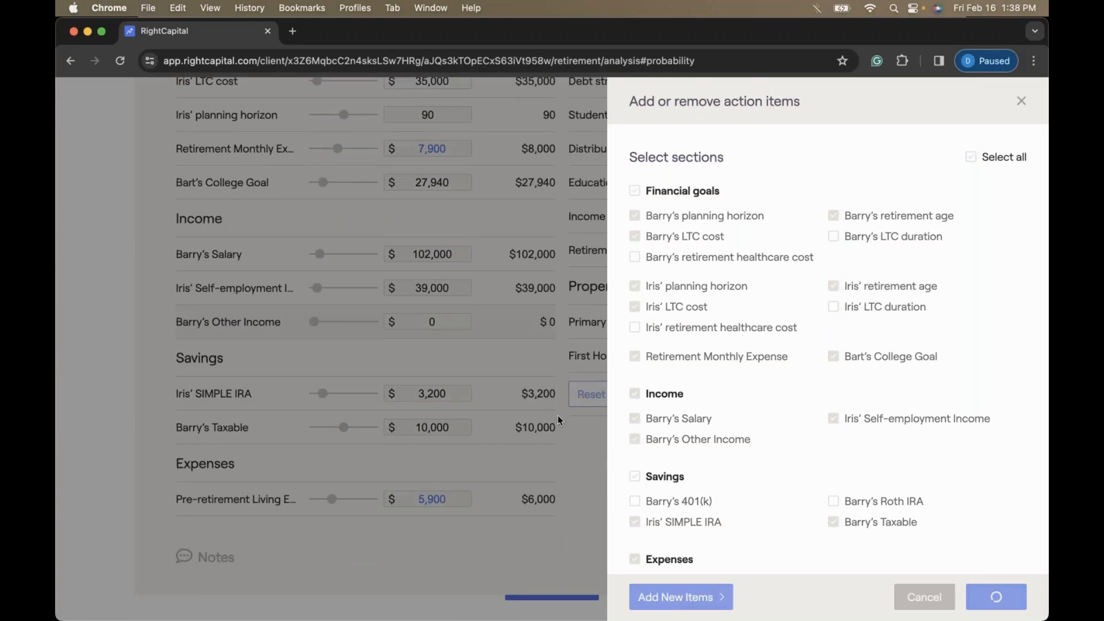
# - Review the reduced list of action items across the financial goals, income, savings, expenses, strategies and property sections
pyautogui.scroll(3, 558, 415)
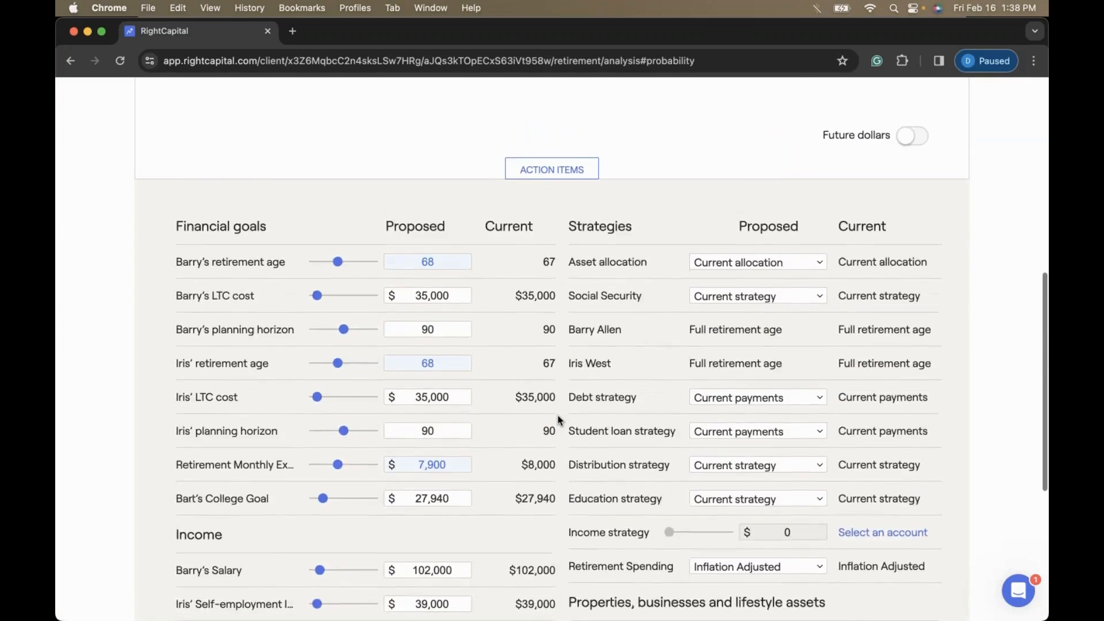
pyautogui.scroll(-4, 558, 415)
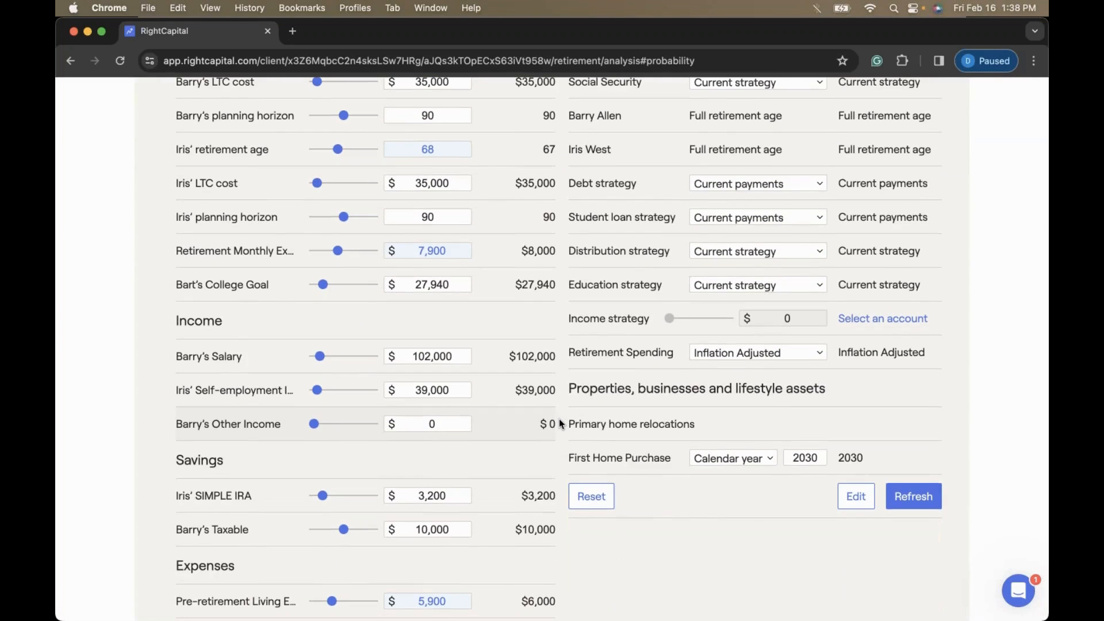
pyautogui.scroll(-1, 561, 424)
pyautogui.scroll(3, 560, 424)
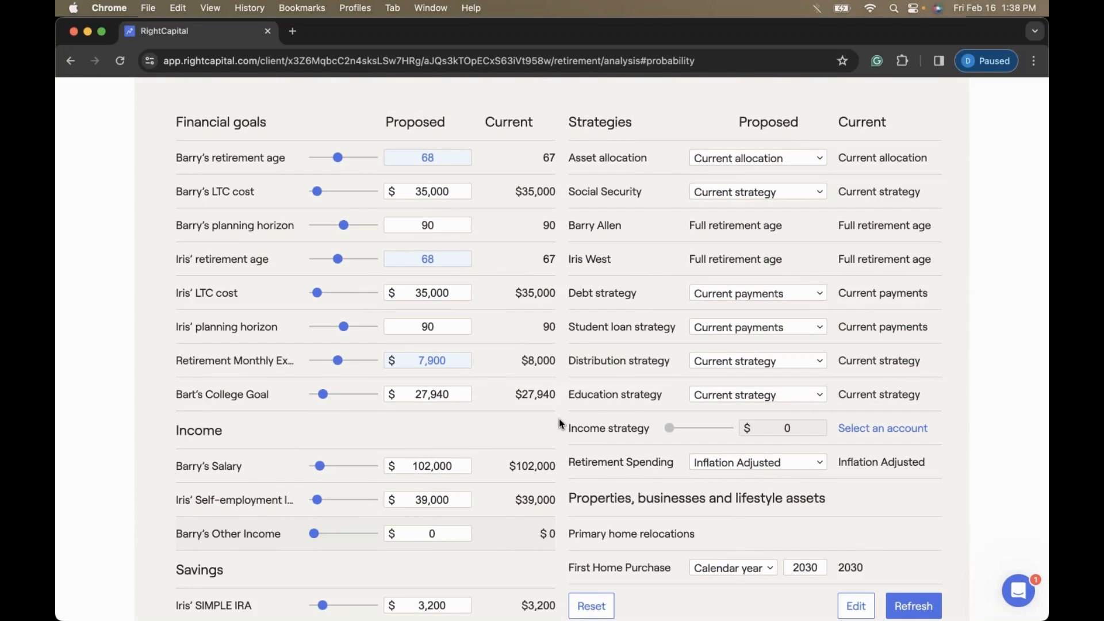
pyautogui.scroll(-1, 560, 424)
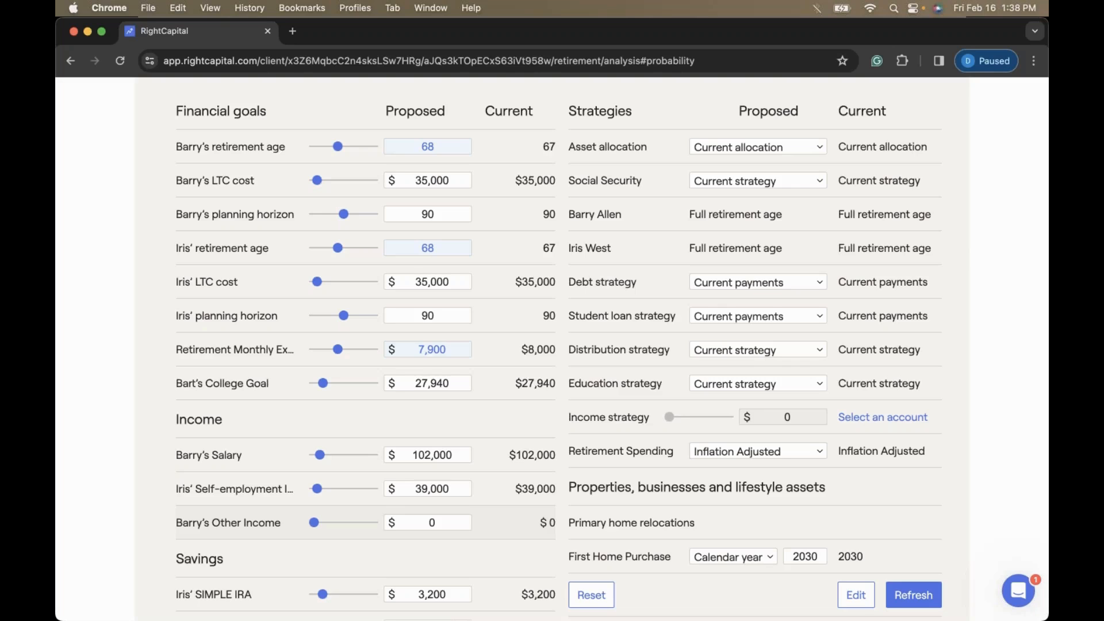
pyautogui.scroll(-1, 933, 420)
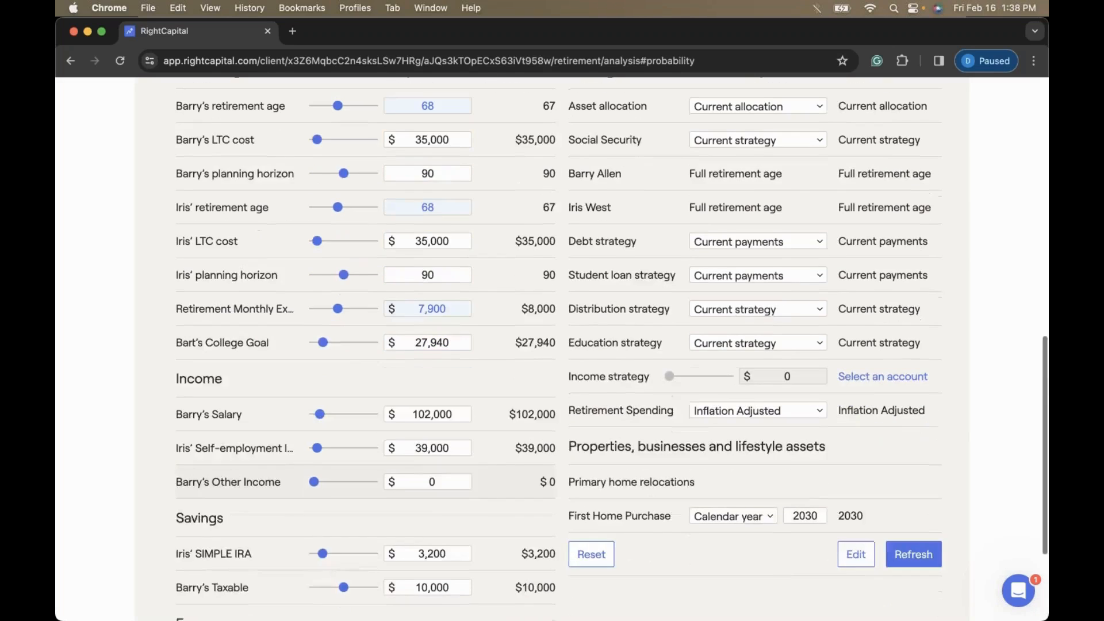
pyautogui.scroll(1, 213, 362)
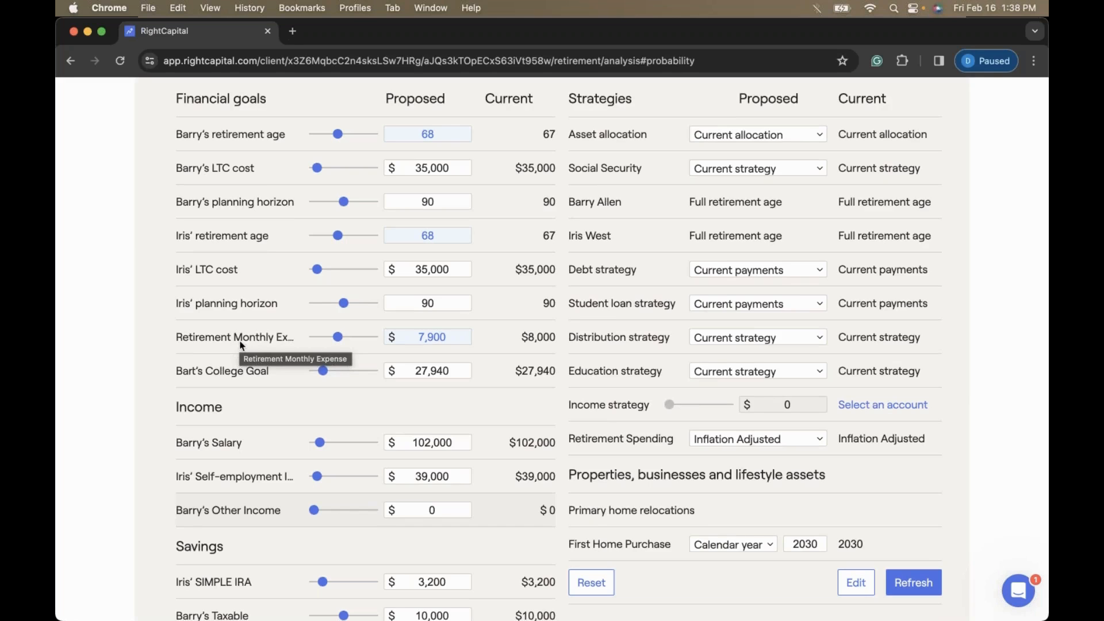
pyautogui.scroll(-3, 240, 345)
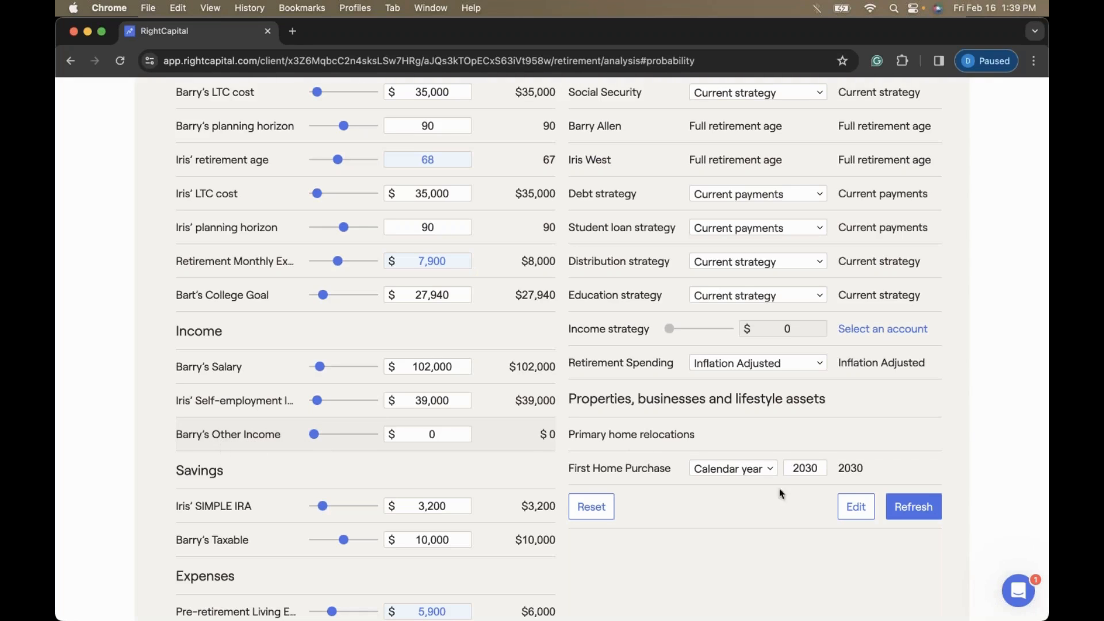
# - Open the action items editor and add a second income item of the type Other Income
pyautogui.click(853, 512)
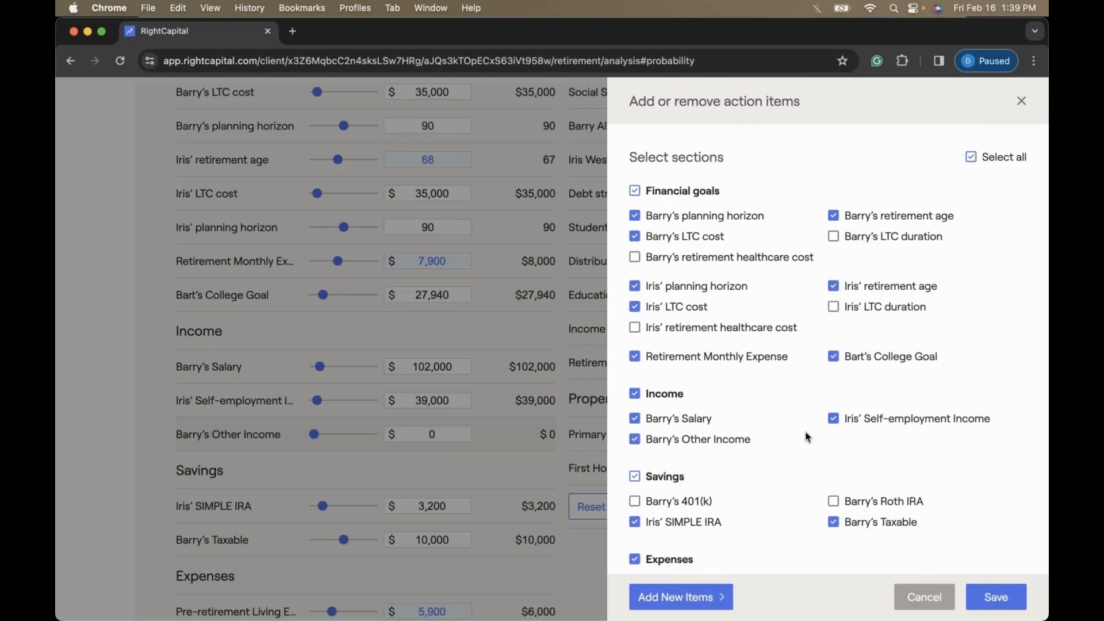
pyautogui.scroll(-2, 805, 436)
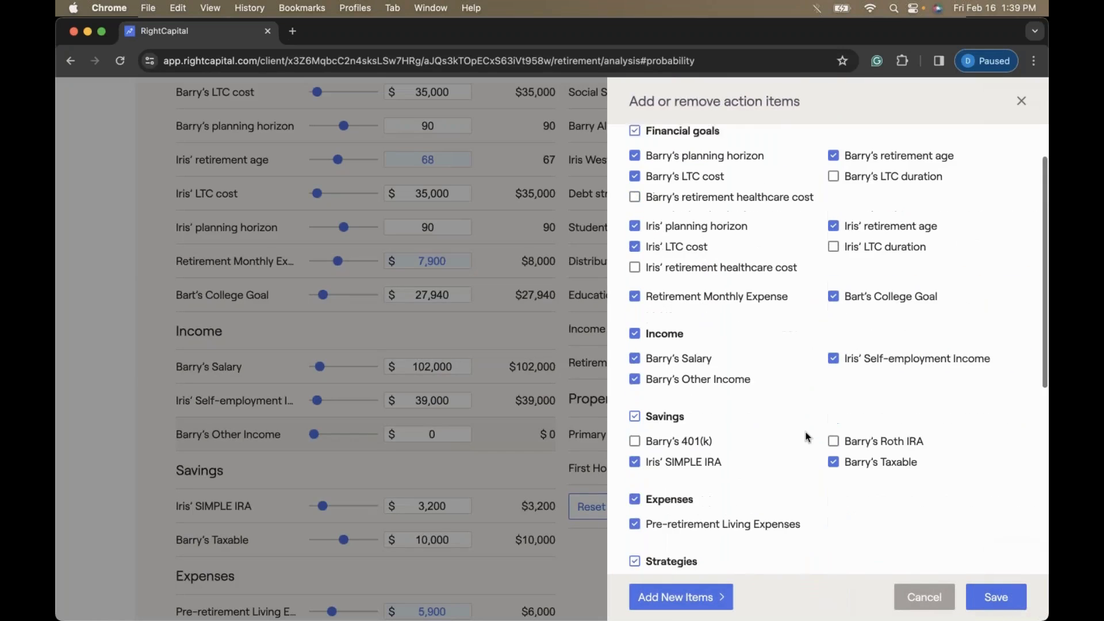
pyautogui.click(707, 598)
pyautogui.moveTo(709, 516)
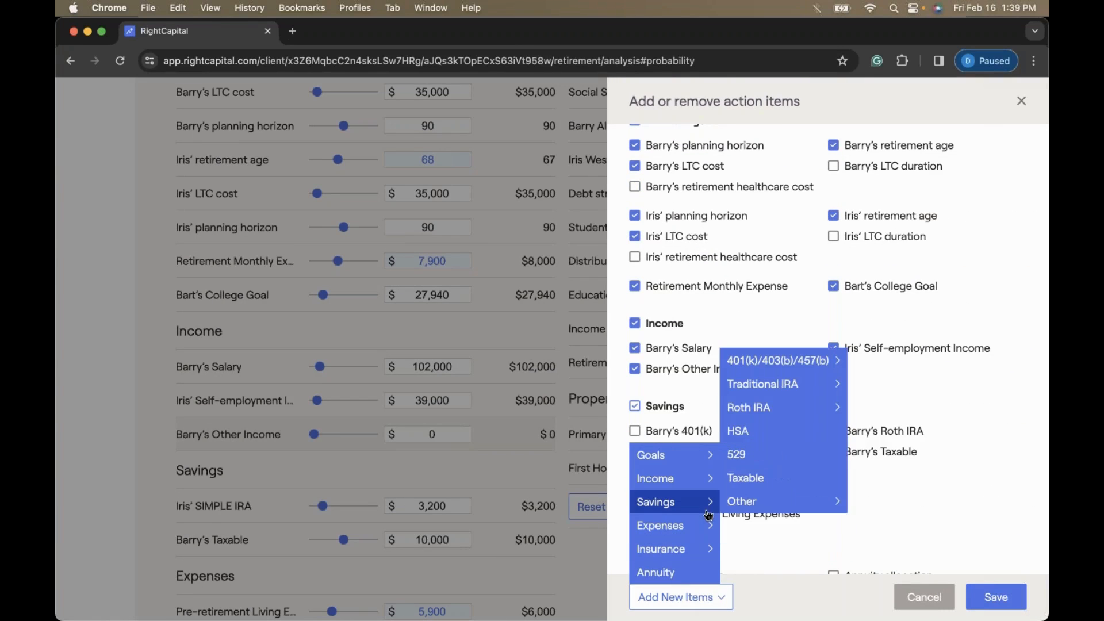
pyautogui.moveTo(705, 490)
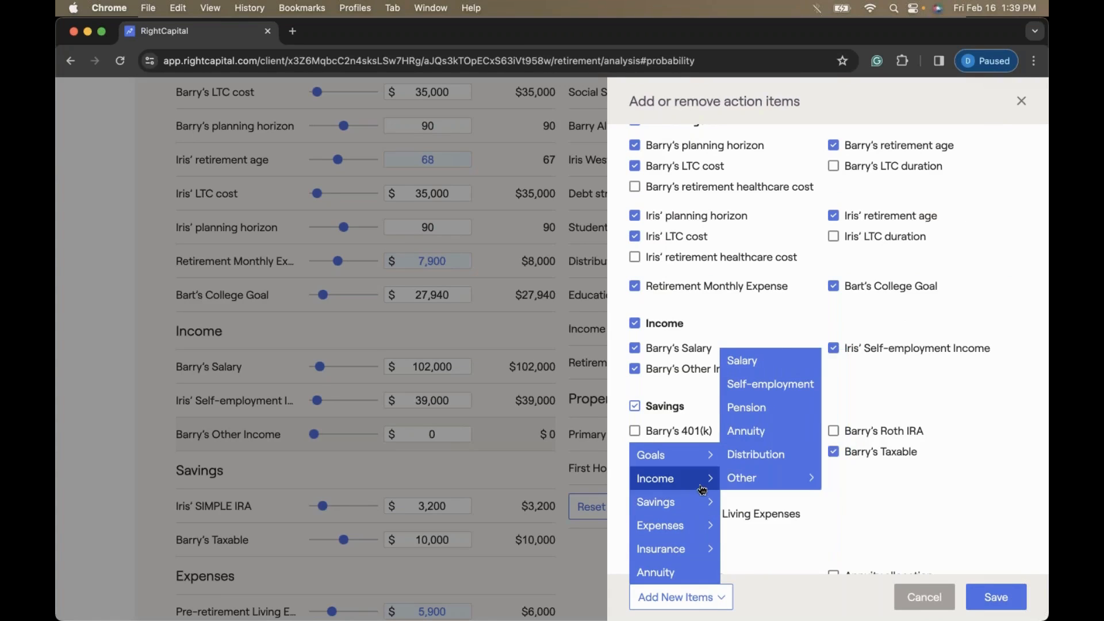
pyautogui.moveTo(769, 481)
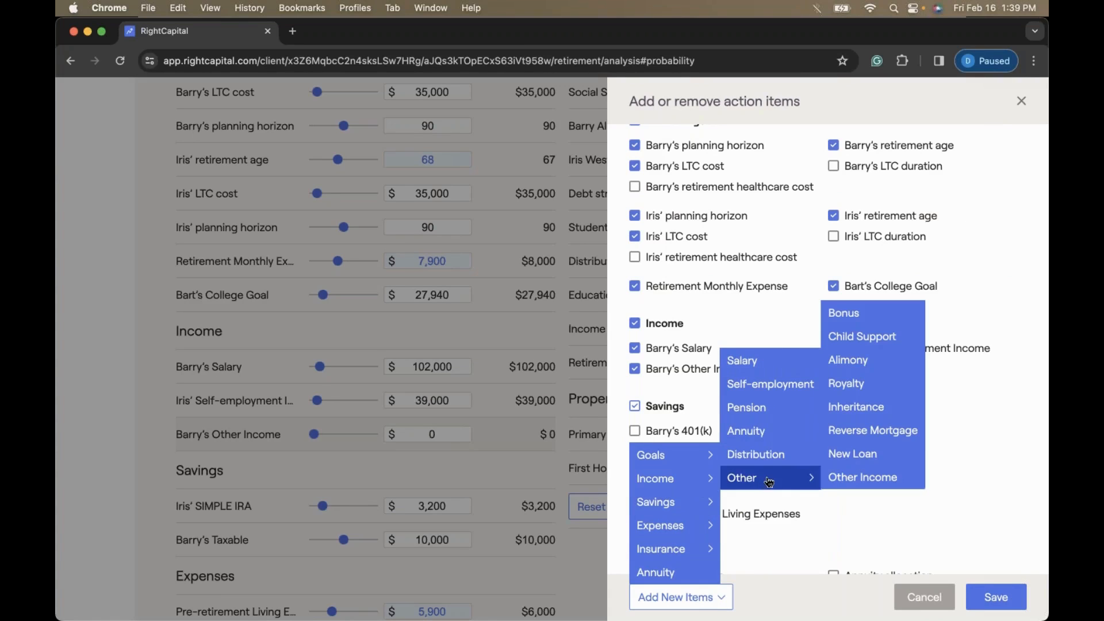
pyautogui.click(853, 479)
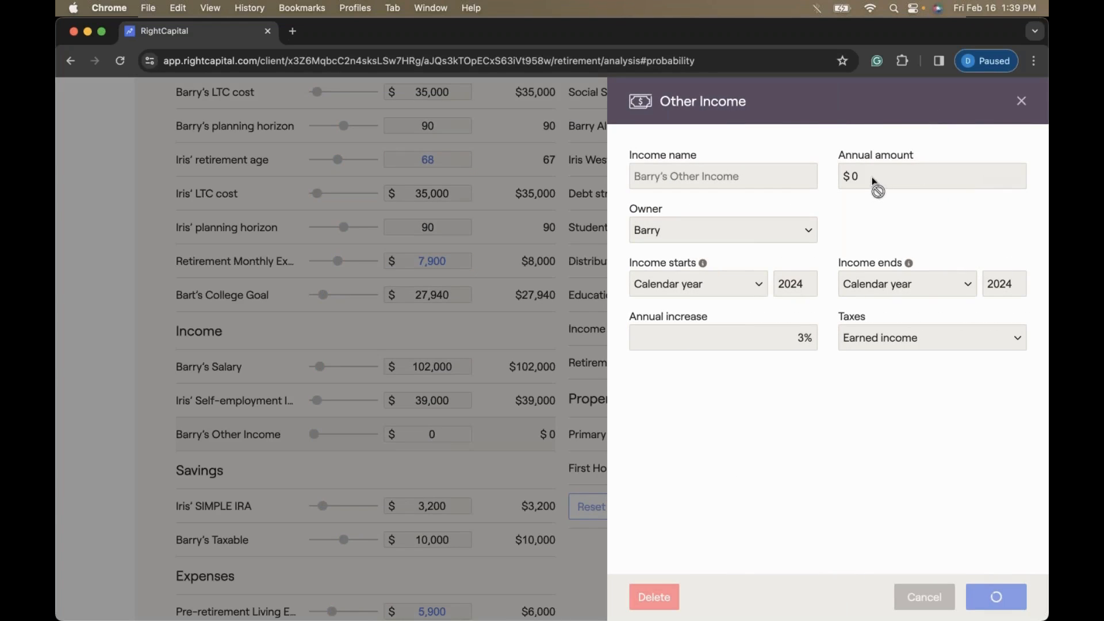
# - Keep the second other income starting and ending in calendar year 2024, and save it
pyautogui.click(760, 285)
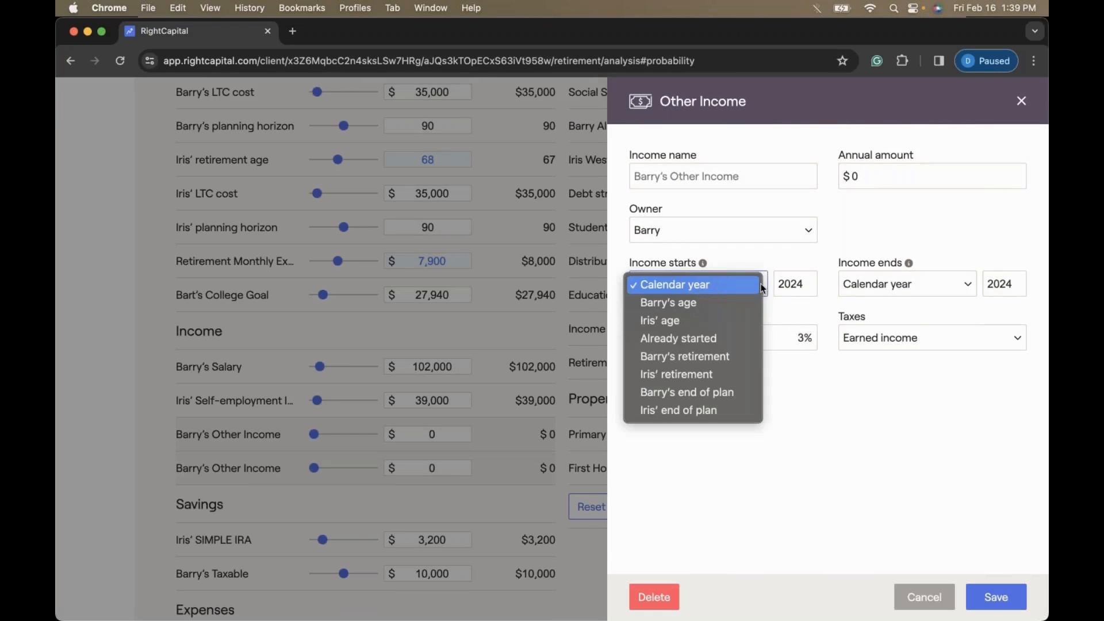
pyautogui.click(979, 285)
pyautogui.click(972, 284)
pyautogui.click(961, 249)
pyautogui.click(992, 595)
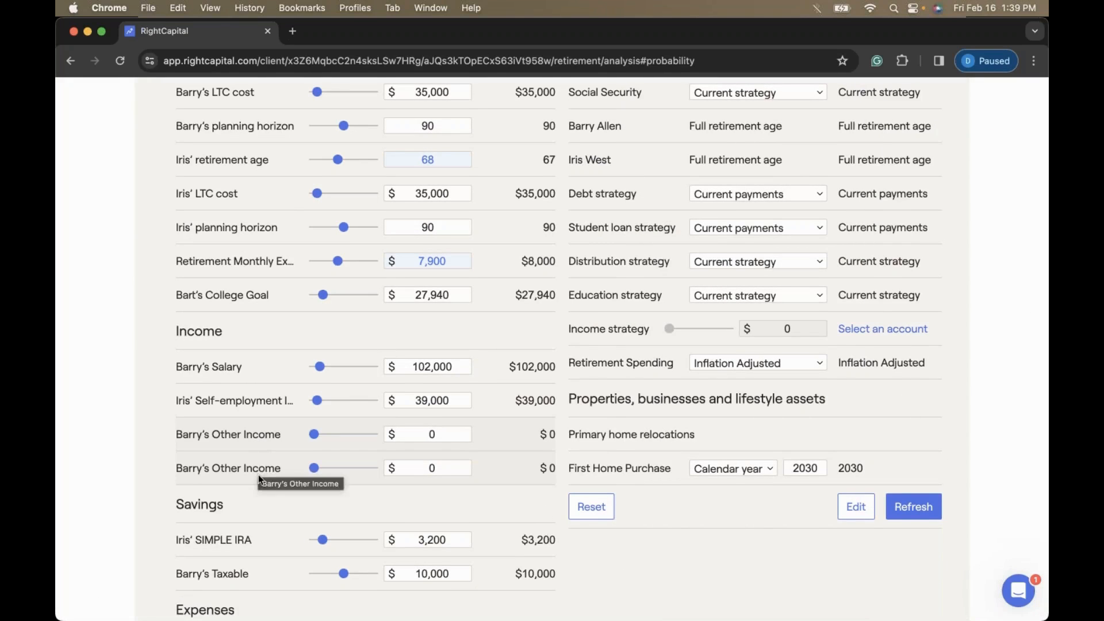
pyautogui.scroll(-1, 258, 477)
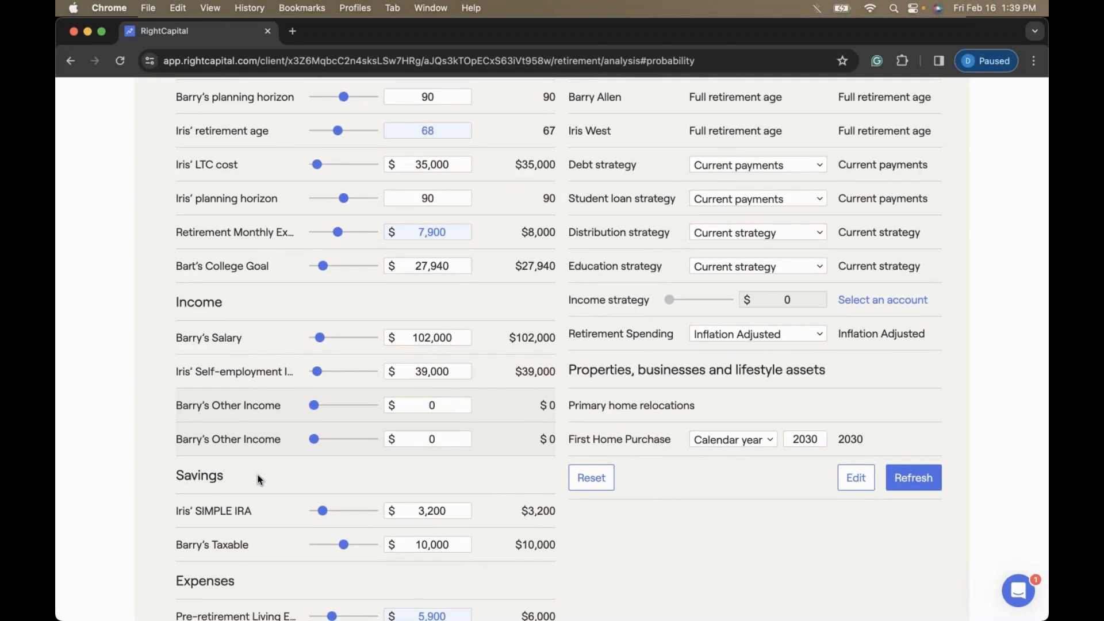
pyautogui.click(241, 440)
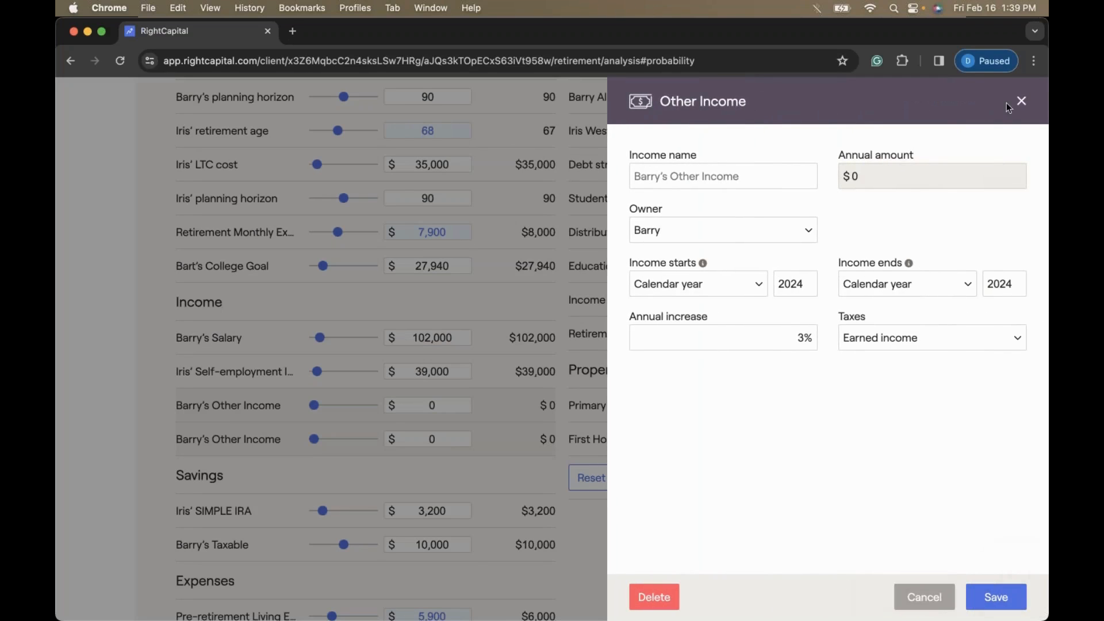
pyautogui.click(1022, 101)
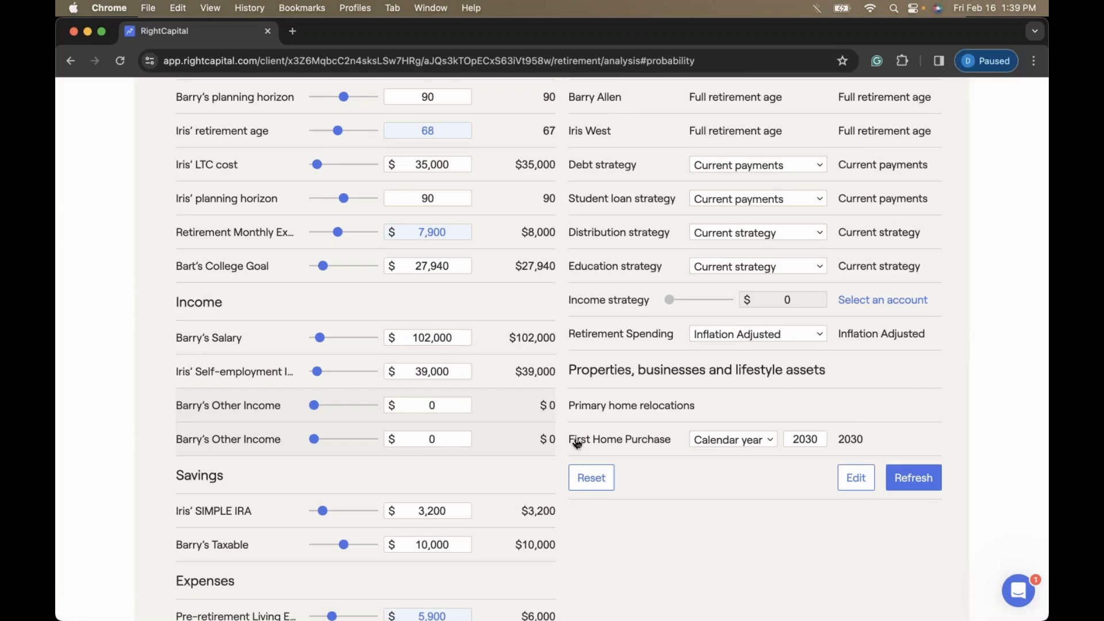
# - Name the other income that starts at retirement "Part Time Income" and save it
pyautogui.click(227, 408)
pyautogui.click(705, 175)
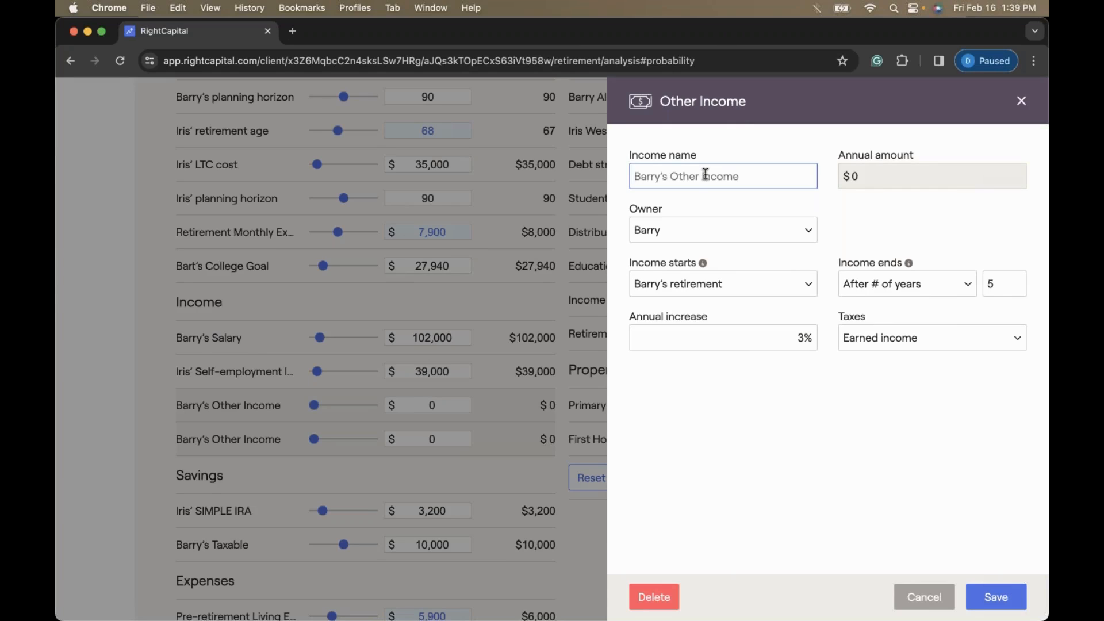
pyautogui.write('Part Time Income')
pyautogui.click(989, 593)
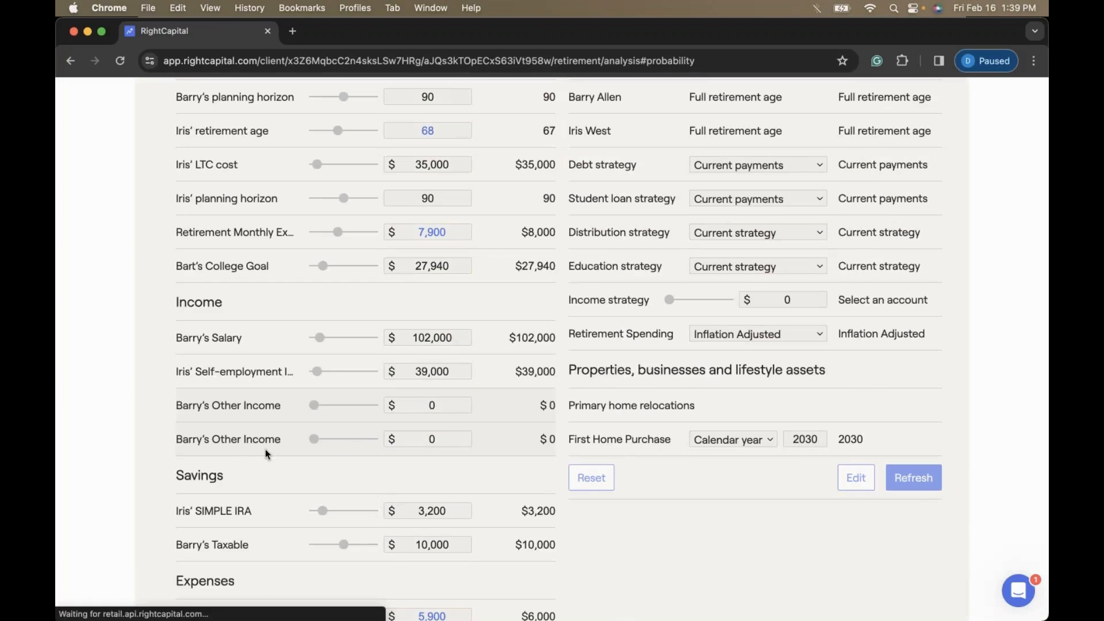
# - Name the other income for calendar year 2024 "Lump Sum" and save it
pyautogui.click(244, 440)
pyautogui.click(693, 177)
pyautogui.write('Lump Sum')
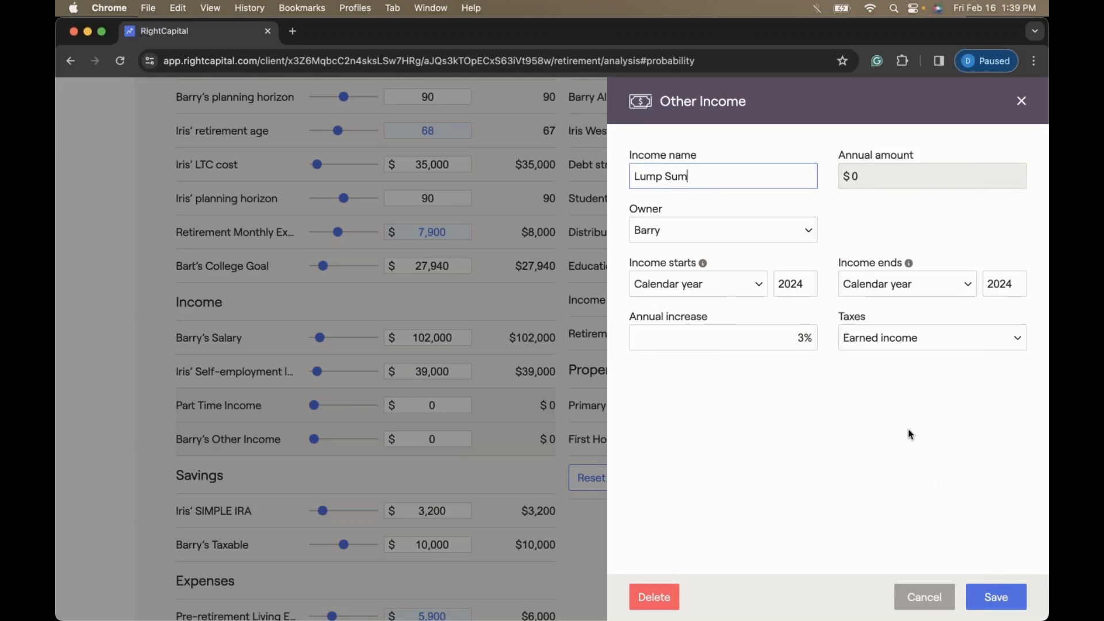
pyautogui.click(990, 595)
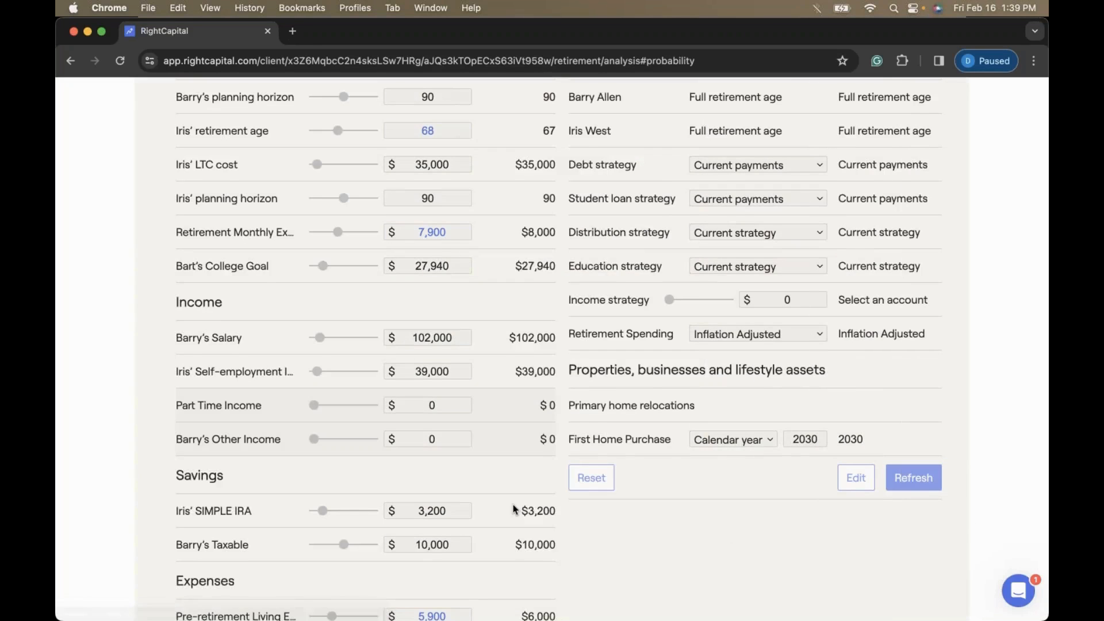
pyautogui.scroll(-1, 514, 509)
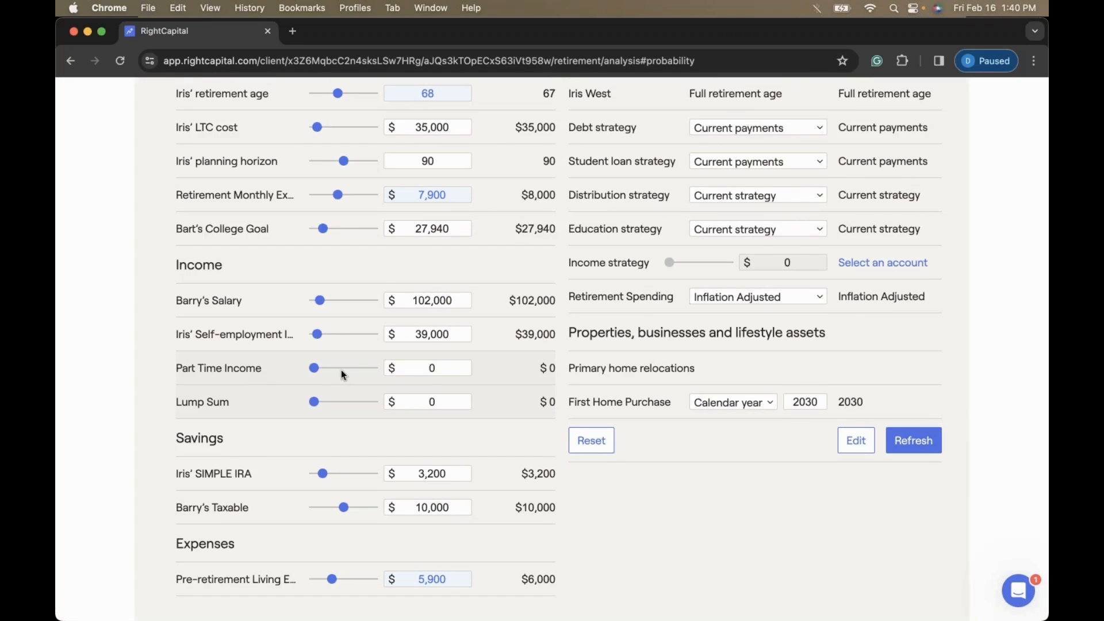
# - Review the Part Time Income settings and the categories of new action items without changing anything
pyautogui.click(231, 380)
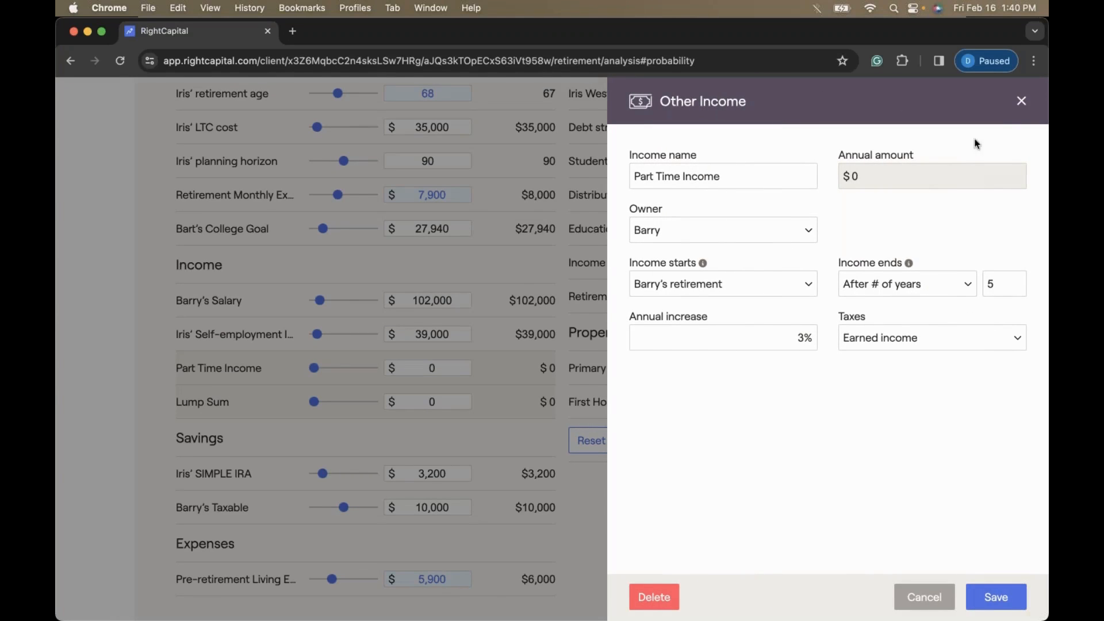
pyautogui.click(1020, 103)
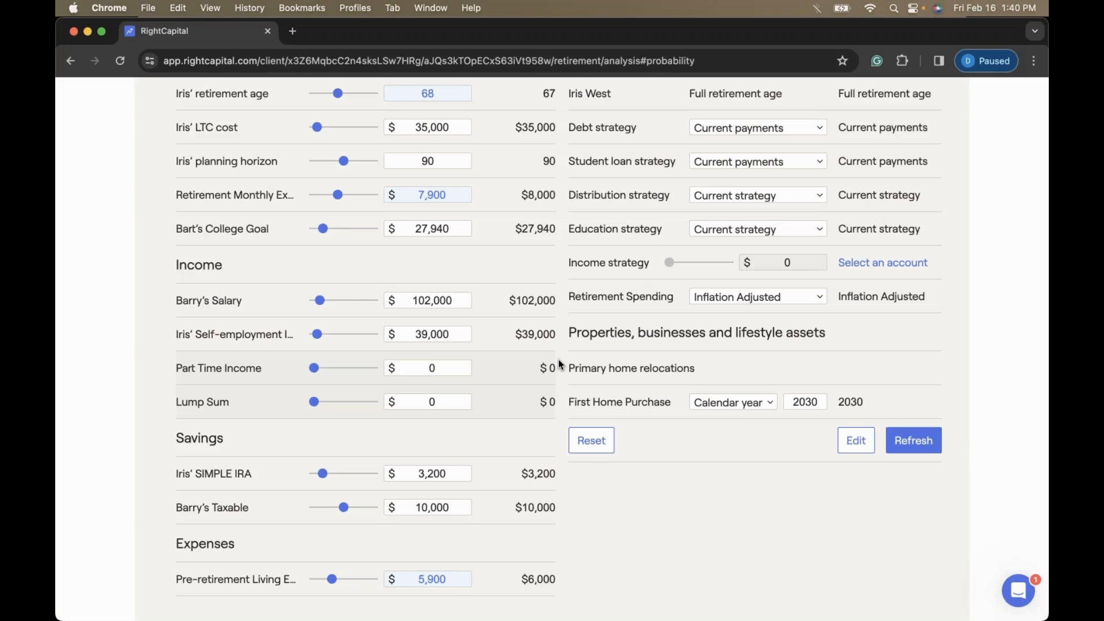
pyautogui.click(856, 441)
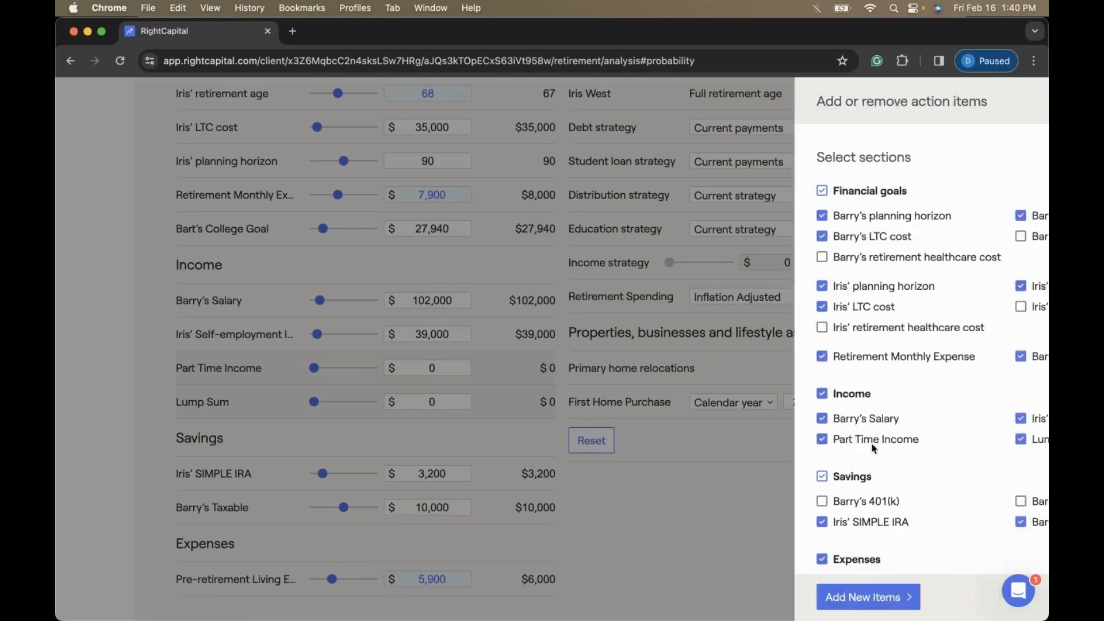
pyautogui.click(716, 598)
pyautogui.moveTo(705, 489)
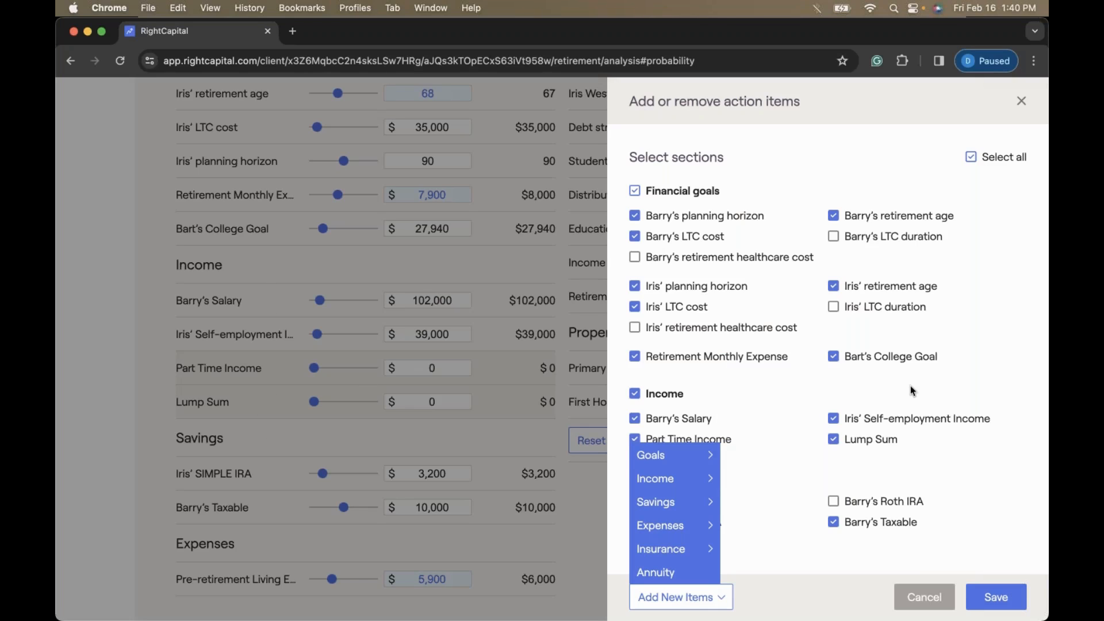
pyautogui.click(924, 596)
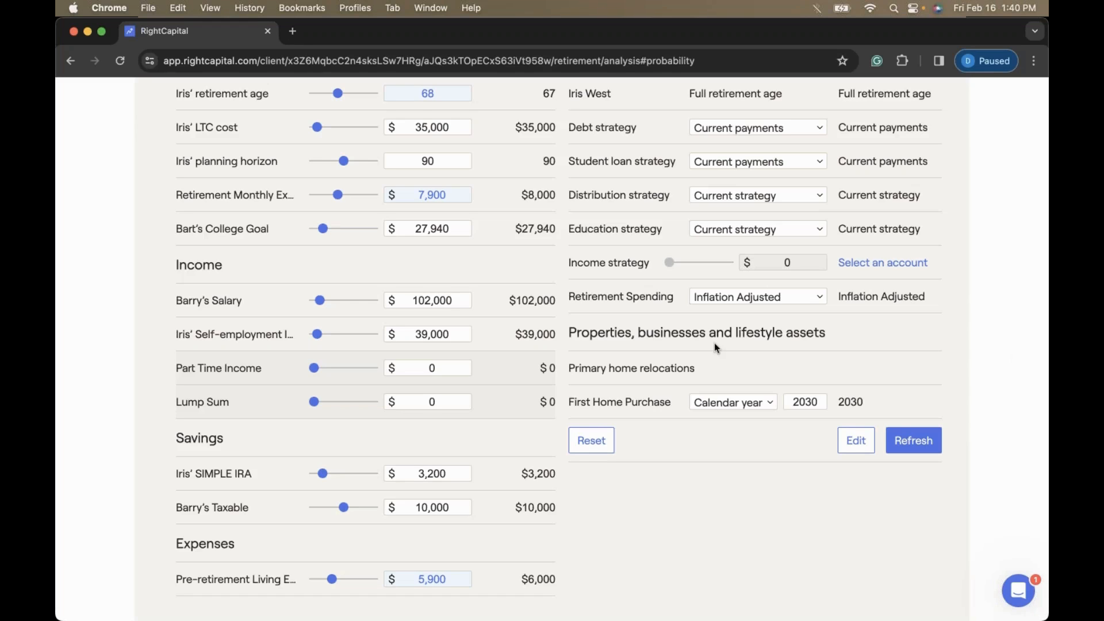
# - Copy the proposed plan and name the copy "New Plan"
pyautogui.scroll(1, 644, 343)
pyautogui.scroll(10, 644, 343)
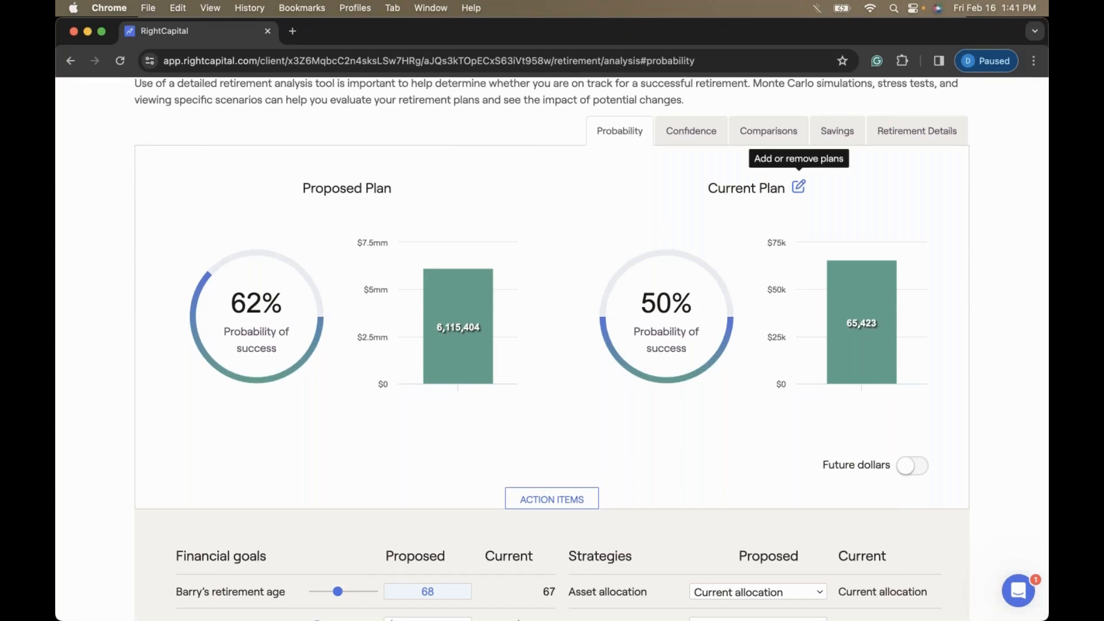
pyautogui.click(799, 190)
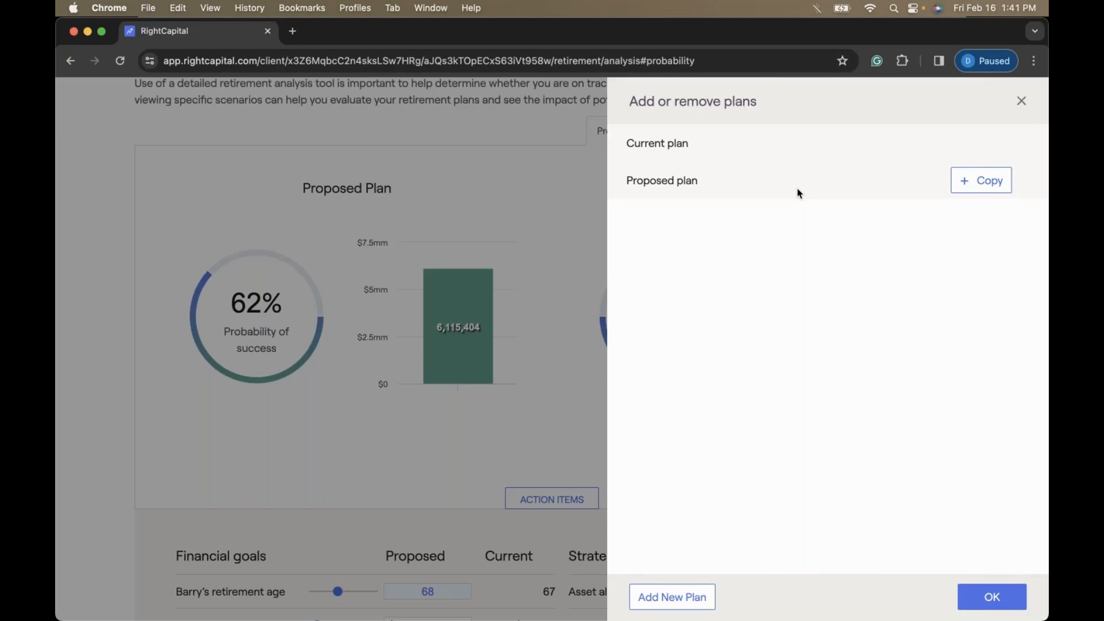
pyautogui.click(959, 182)
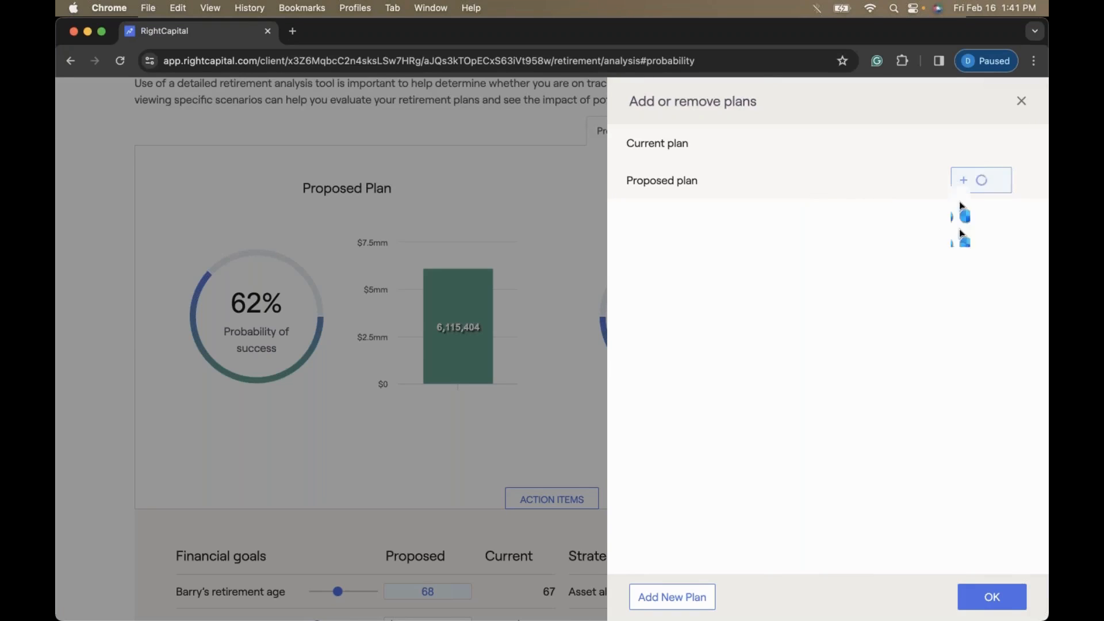
pyautogui.click(718, 219)
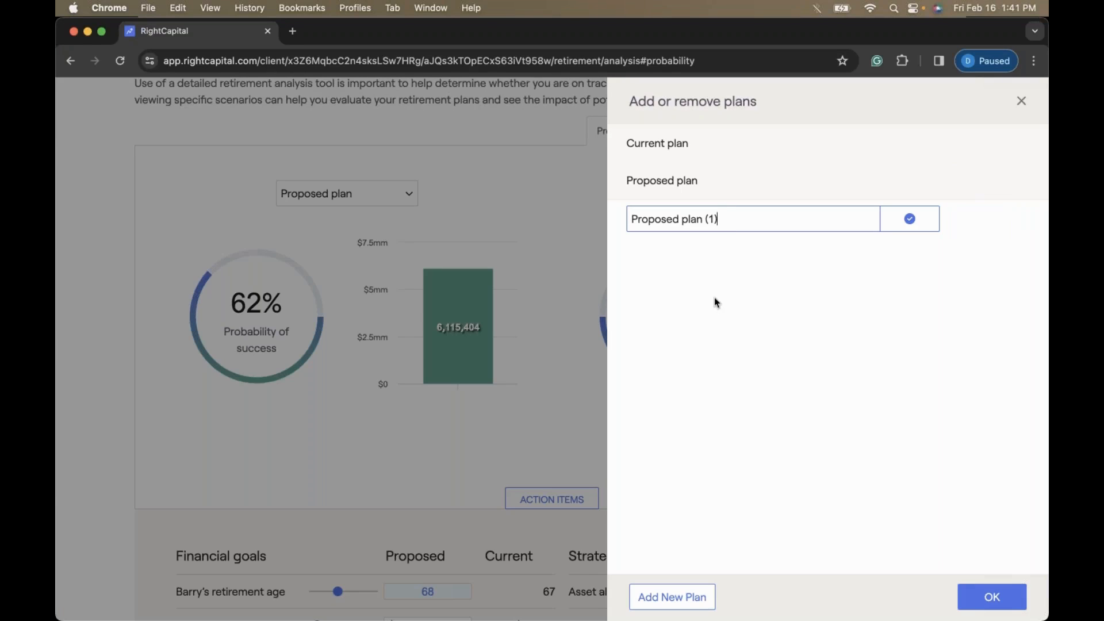
pyautogui.moveTo(732, 222); pyautogui.dragTo(508, 225)
pyautogui.write('New Plan')
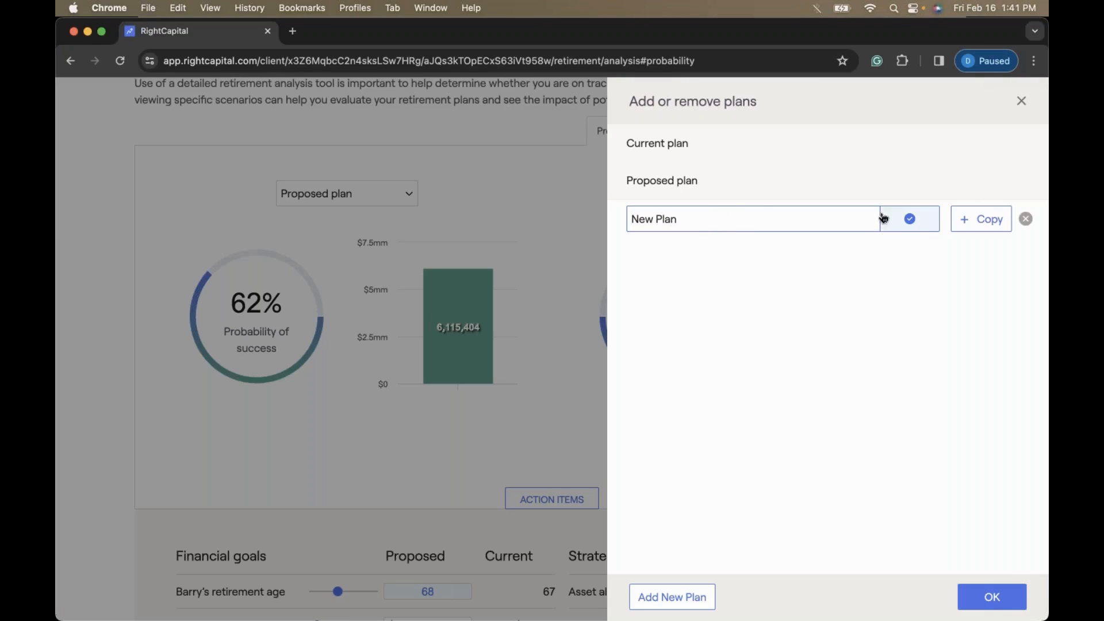
pyautogui.click(909, 218)
pyautogui.click(990, 597)
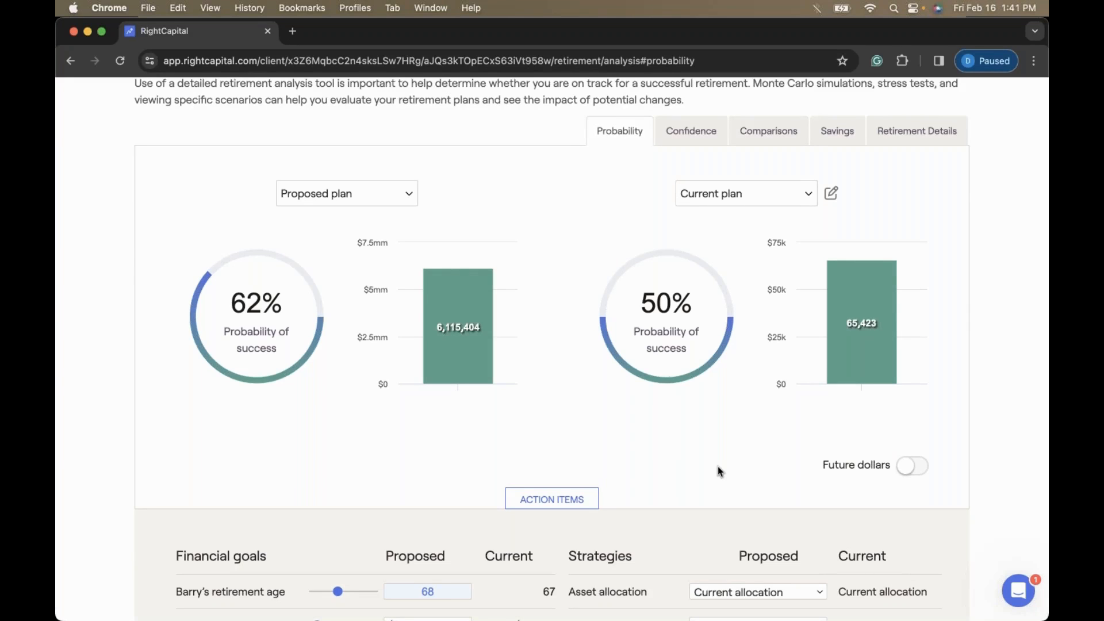
# - Review the selected action item sections and the types of new items on offer, and close the editor without saving
pyautogui.scroll(-10, 717, 467)
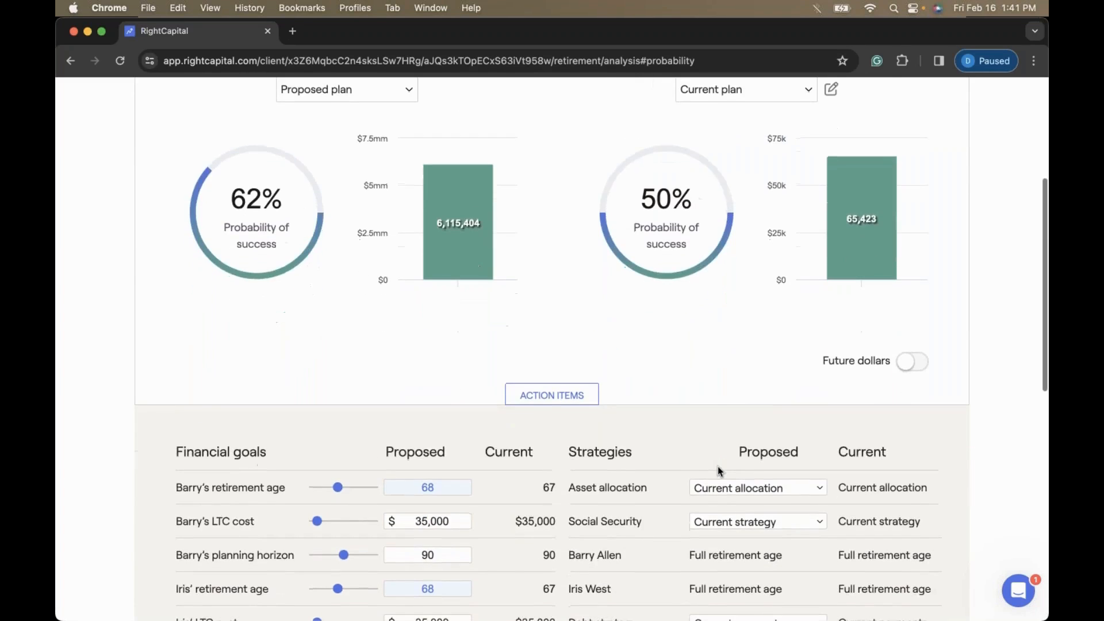
pyautogui.scroll(-5, 717, 467)
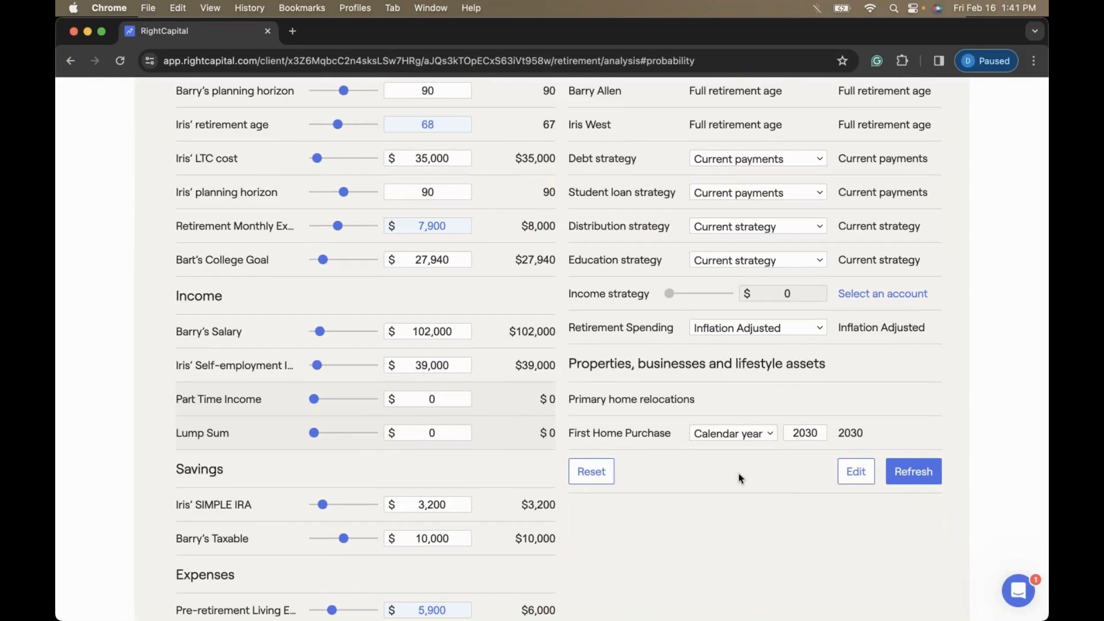
pyautogui.click(852, 474)
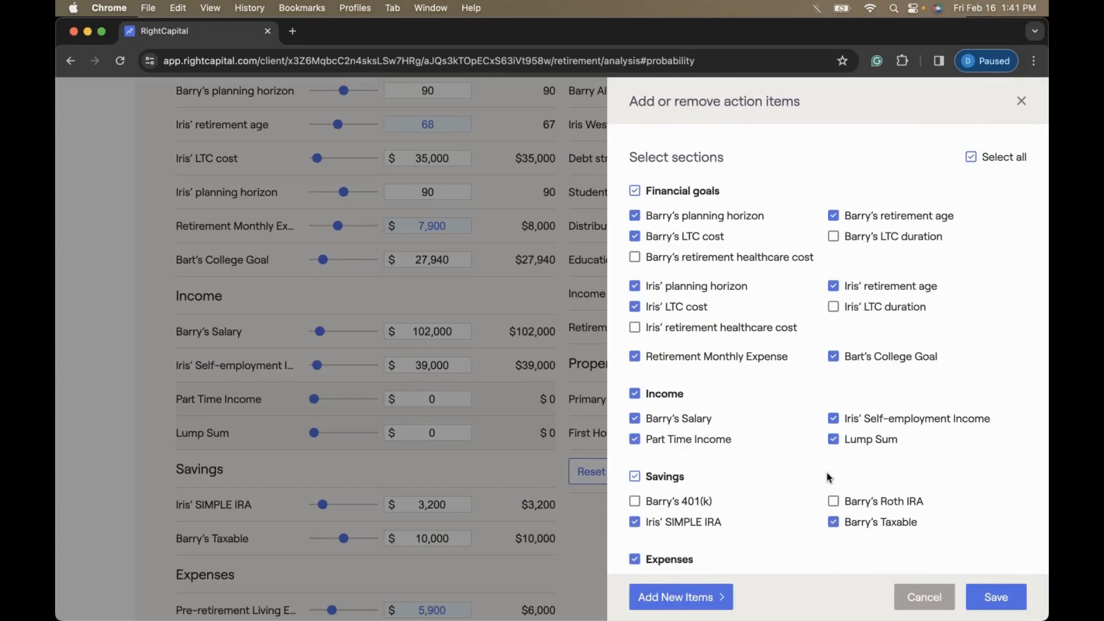
pyautogui.scroll(-4, 828, 478)
pyautogui.click(698, 608)
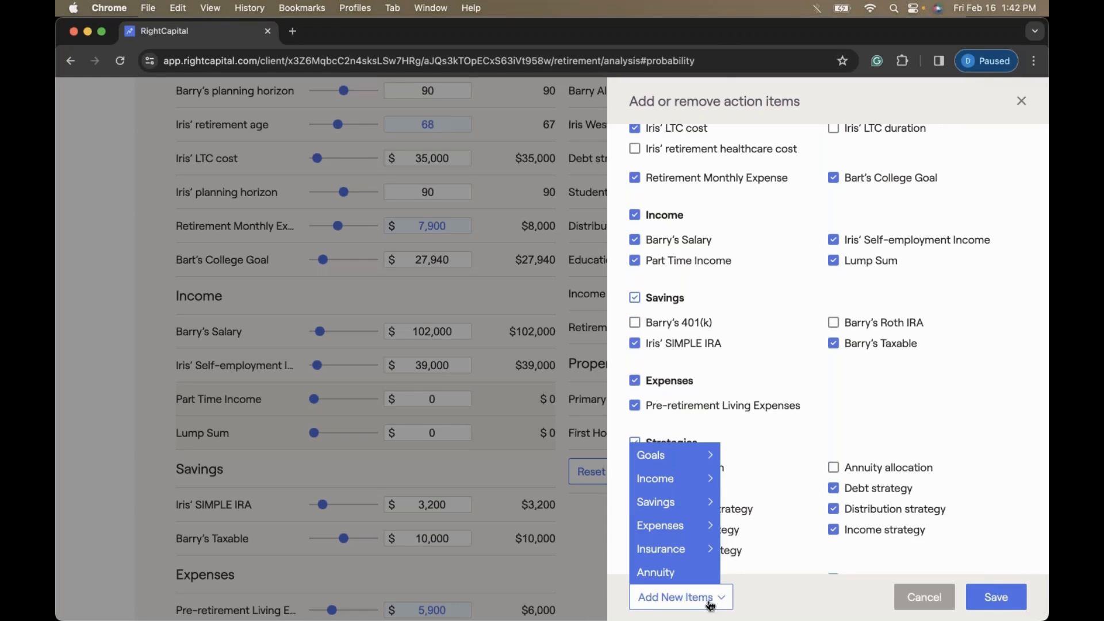
pyautogui.click(905, 603)
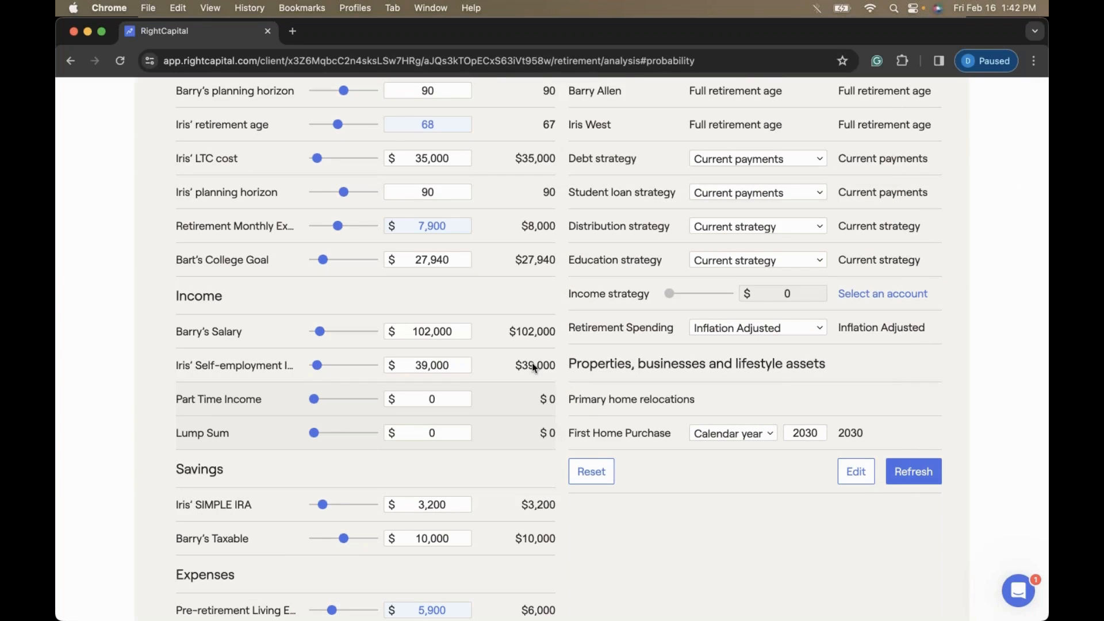
pyautogui.scroll(8, 534, 368)
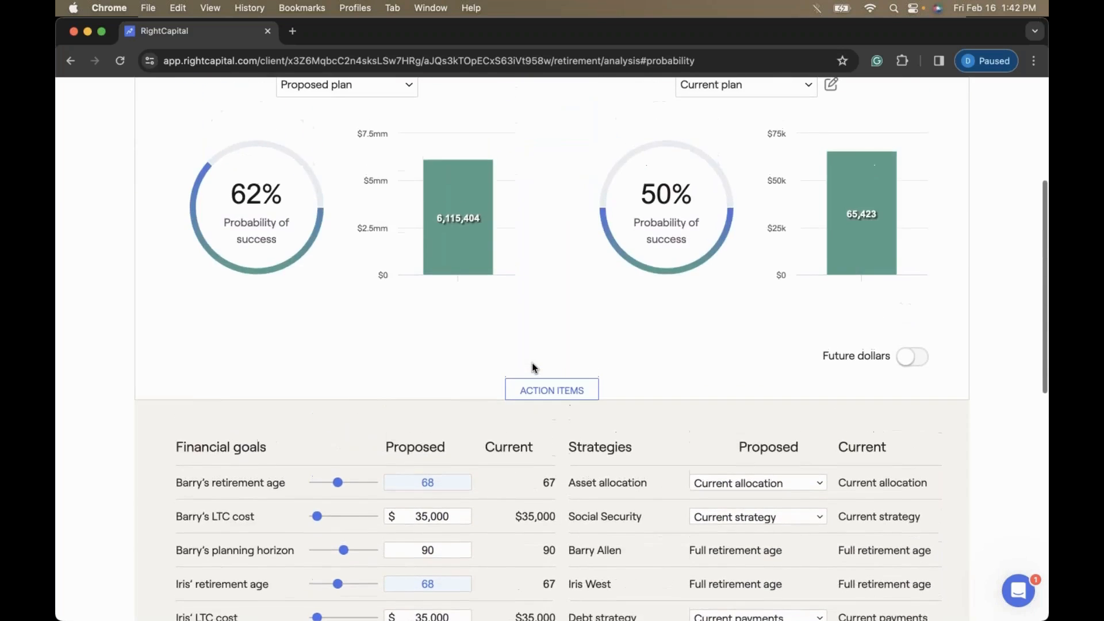
# - Delete the Lump Sum and Part Time Income items from the income action items
pyautogui.scroll(-10, 534, 368)
pyautogui.click(270, 382)
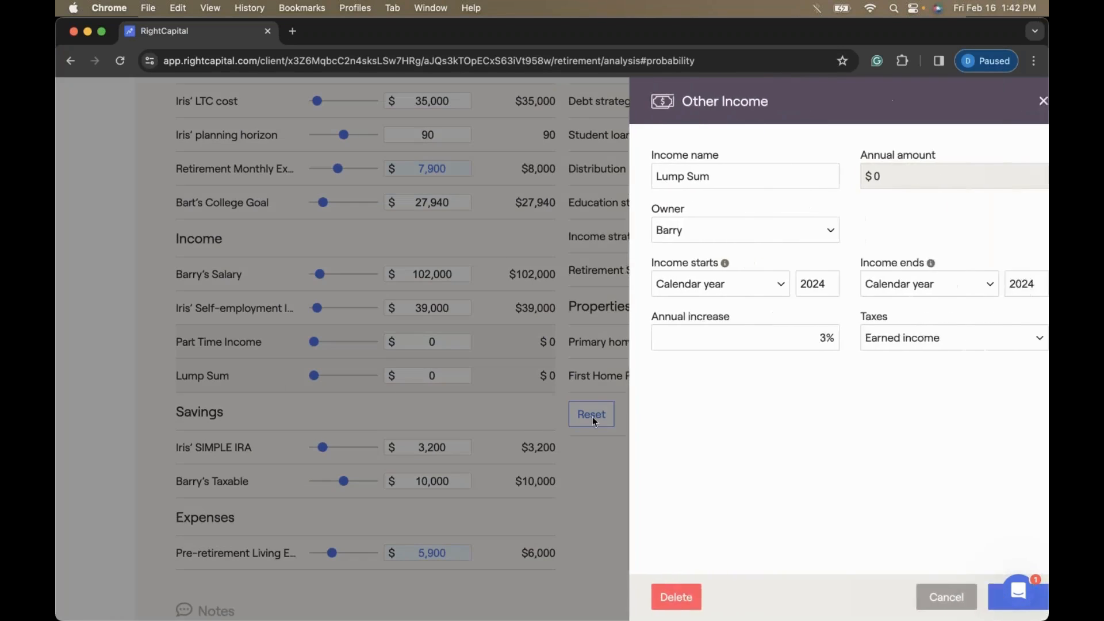
pyautogui.click(653, 597)
pyautogui.click(626, 555)
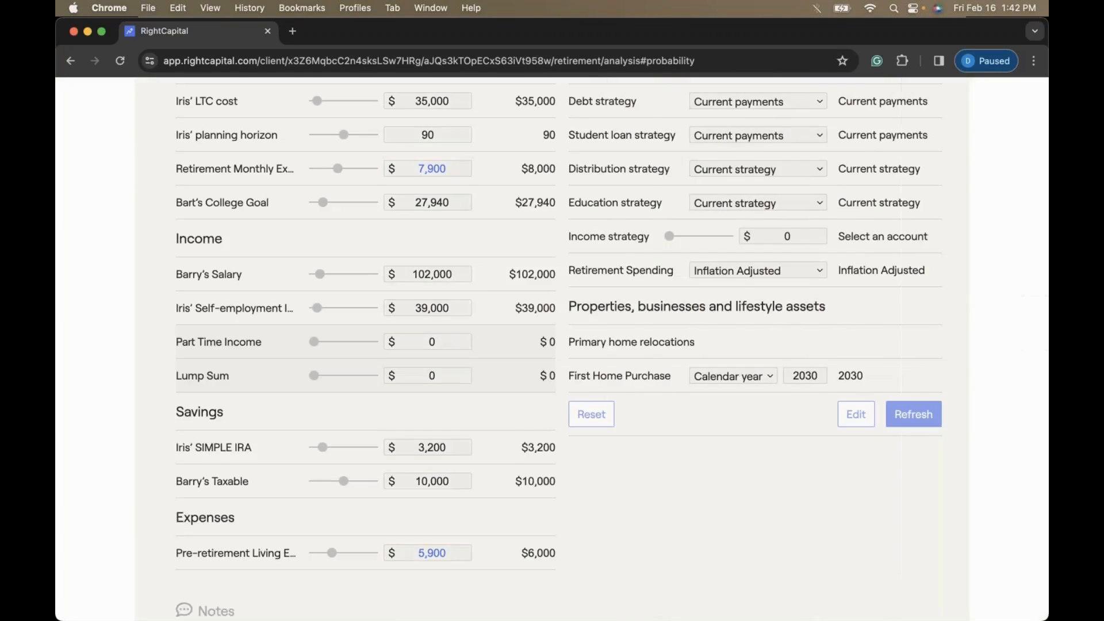
pyautogui.click(252, 344)
pyautogui.click(654, 596)
pyautogui.click(627, 556)
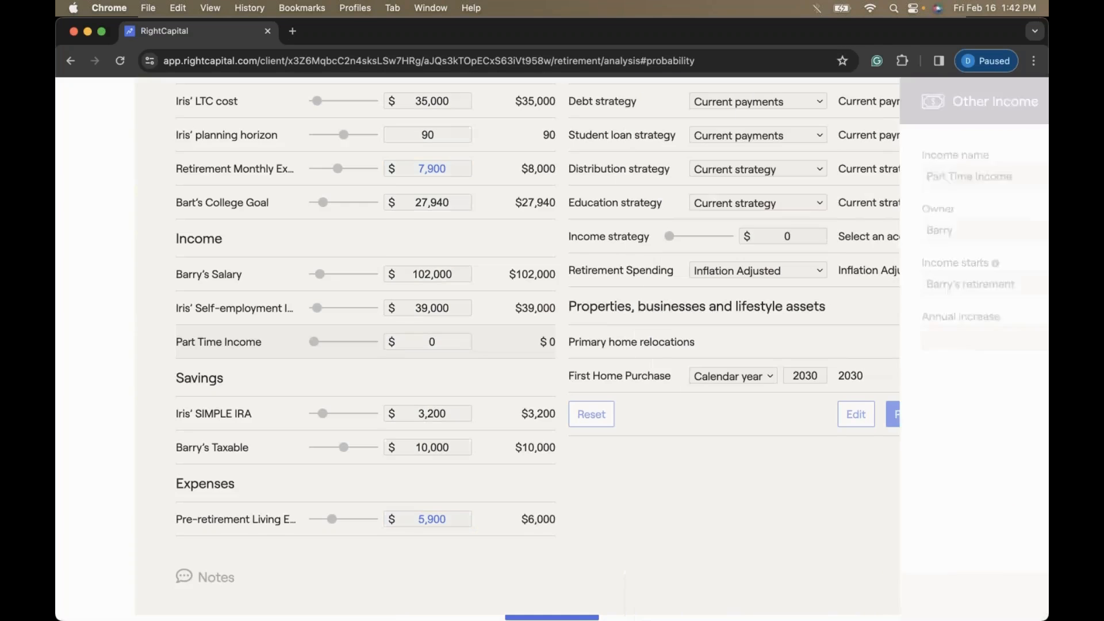
# - Rename the copied plan "New Plan" as "Pension @ 65"
pyautogui.scroll(10, 634, 558)
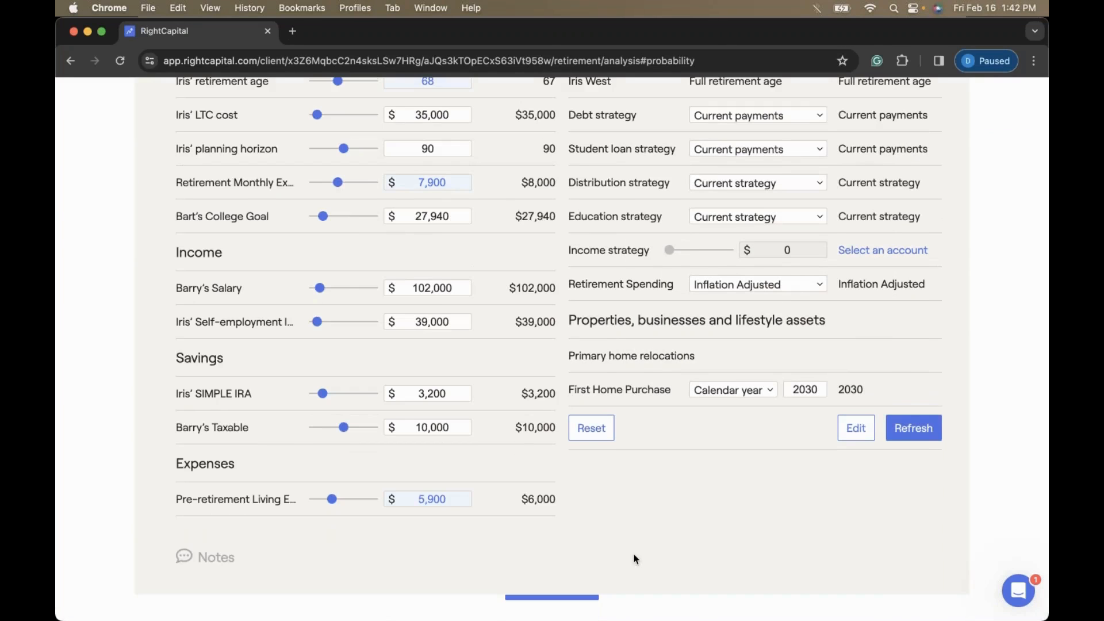
pyautogui.scroll(2, 639, 457)
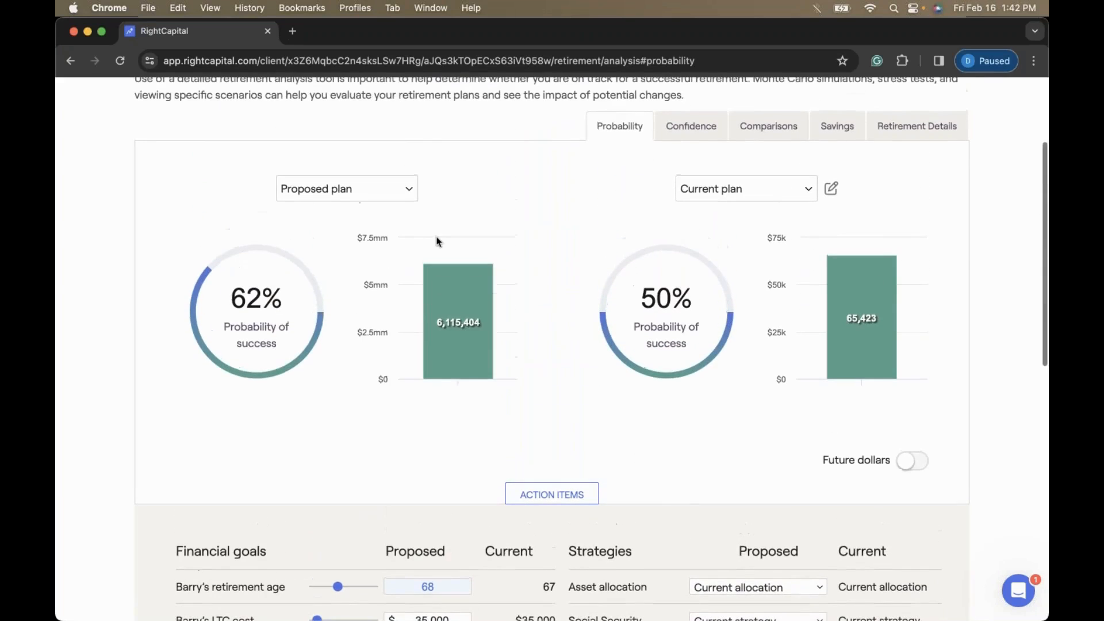
pyautogui.click(831, 188)
pyautogui.click(697, 219)
pyautogui.moveTo(697, 219); pyautogui.dragTo(578, 221)
pyautogui.write('Pen')
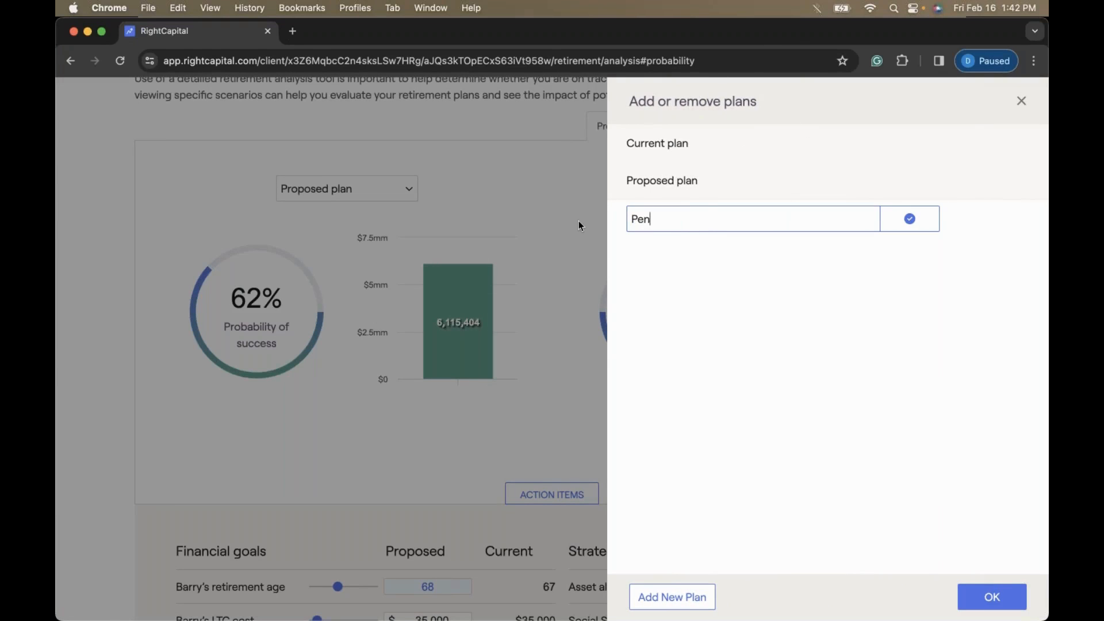
pyautogui.write('sion @ 65')
pyautogui.click(909, 219)
pyautogui.click(1001, 597)
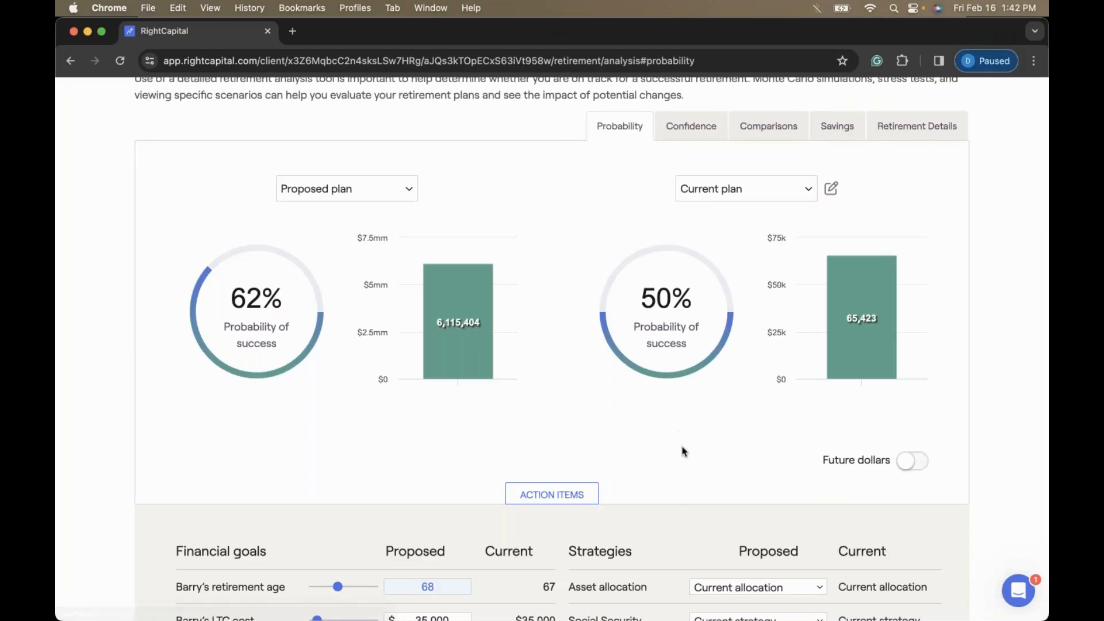
# - Switch the plan compared with the current plan to Pension @ 65
pyautogui.scroll(-7, 697, 517)
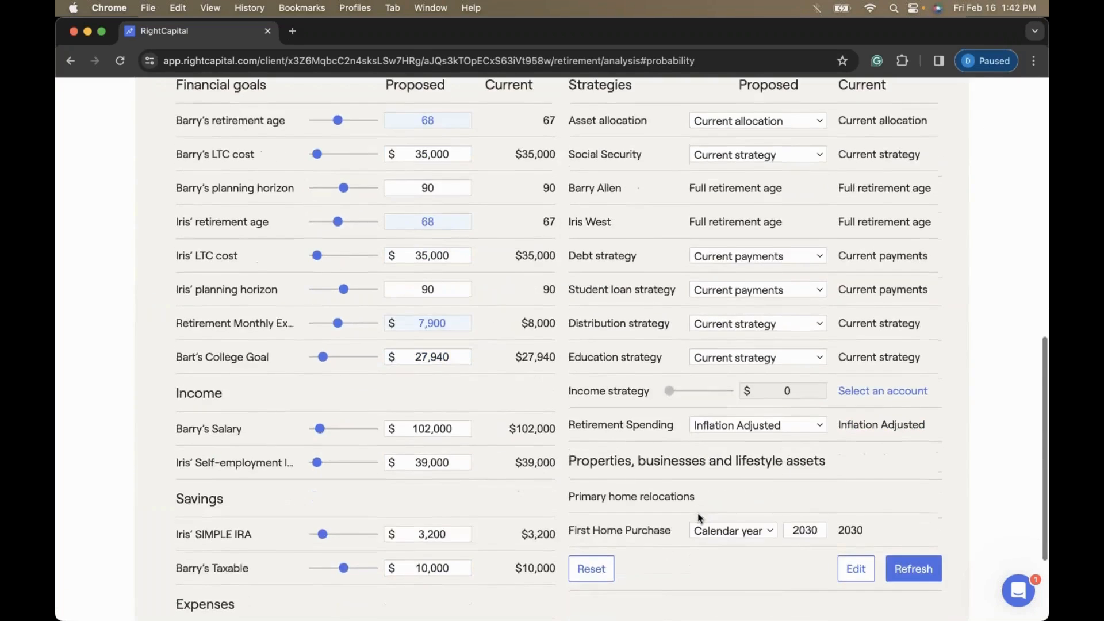
pyautogui.scroll(7, 462, 211)
pyautogui.click(388, 99)
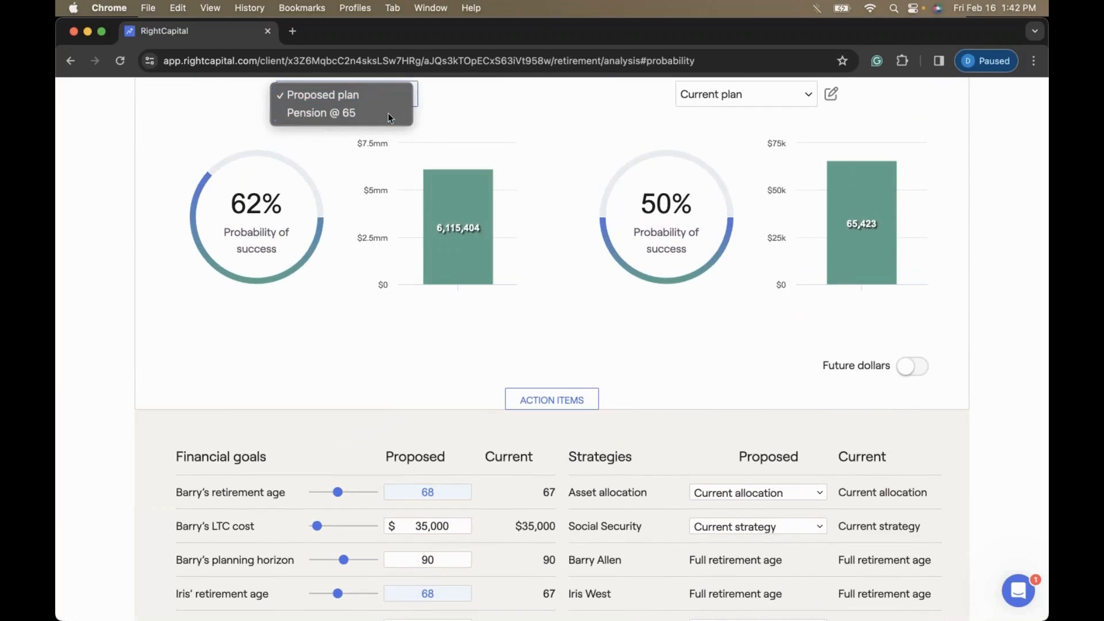
pyautogui.click(374, 113)
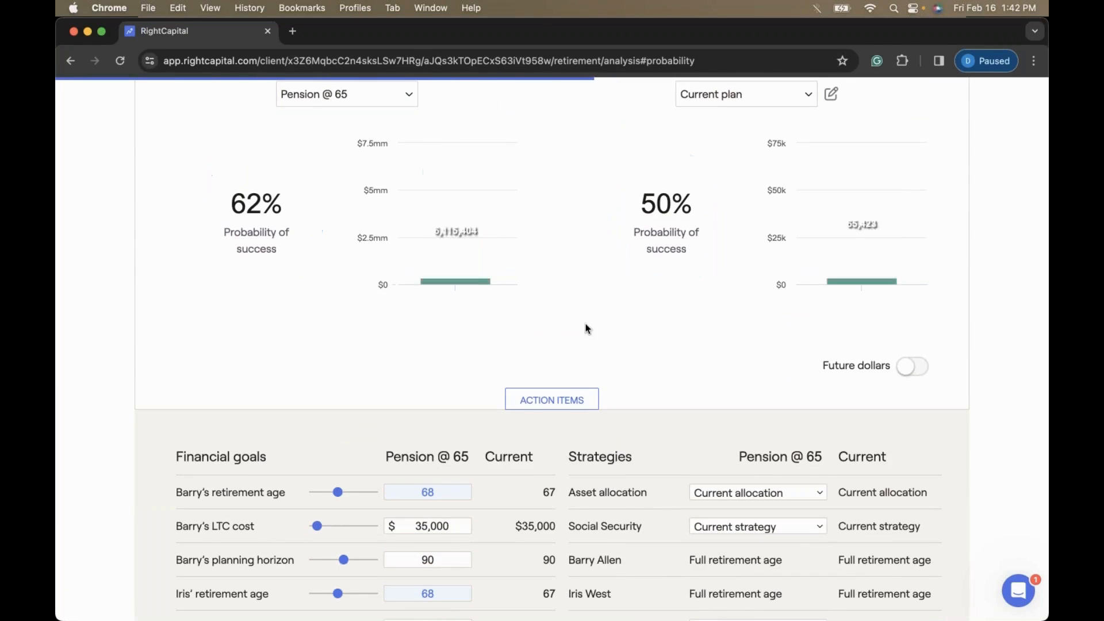
# - Add a new income action item of the type Pension to the Pension @ 65 plan
pyautogui.scroll(-8, 587, 328)
pyautogui.click(847, 432)
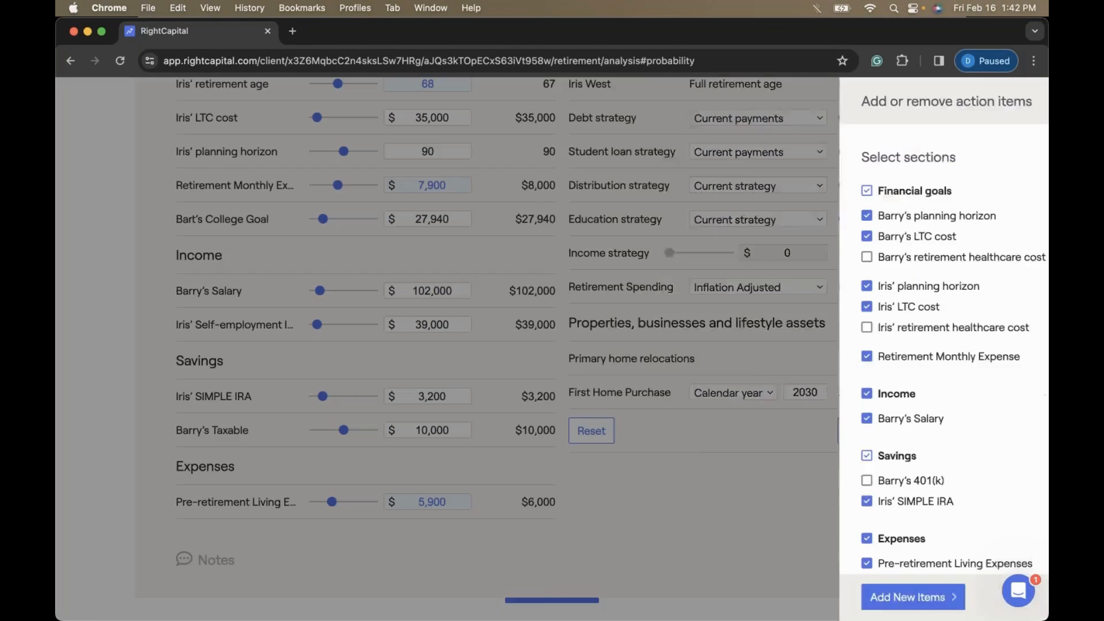
pyautogui.click(713, 595)
pyautogui.moveTo(702, 477)
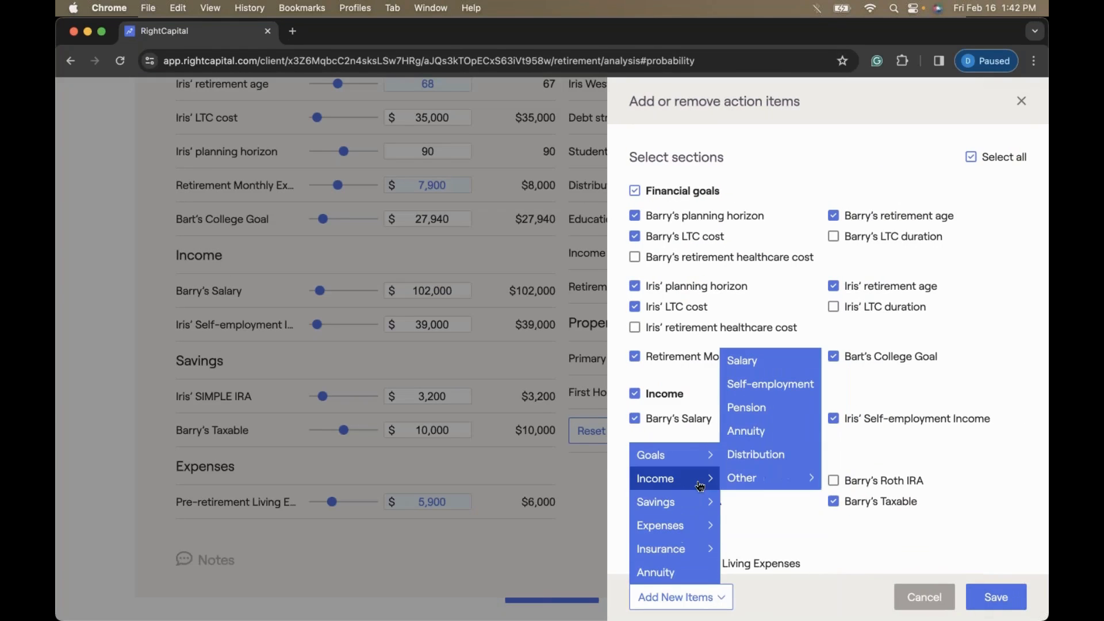
pyautogui.click(789, 411)
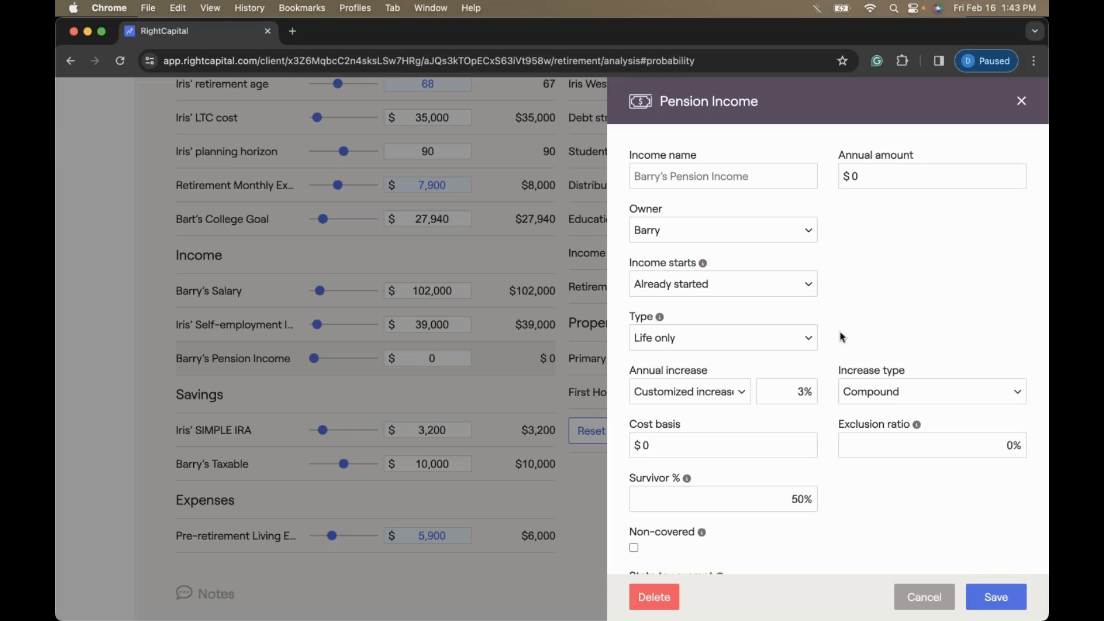
# - Set the pension income to start at its owner's age 65
pyautogui.scroll(-2, 837, 309)
pyautogui.scroll(2, 838, 310)
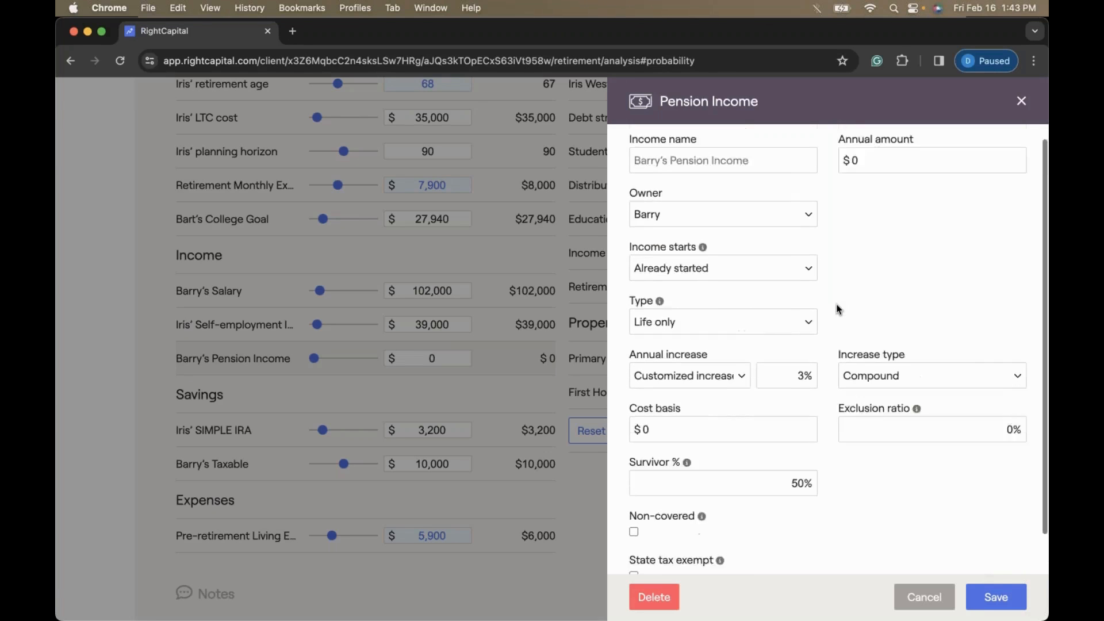
pyautogui.click(773, 282)
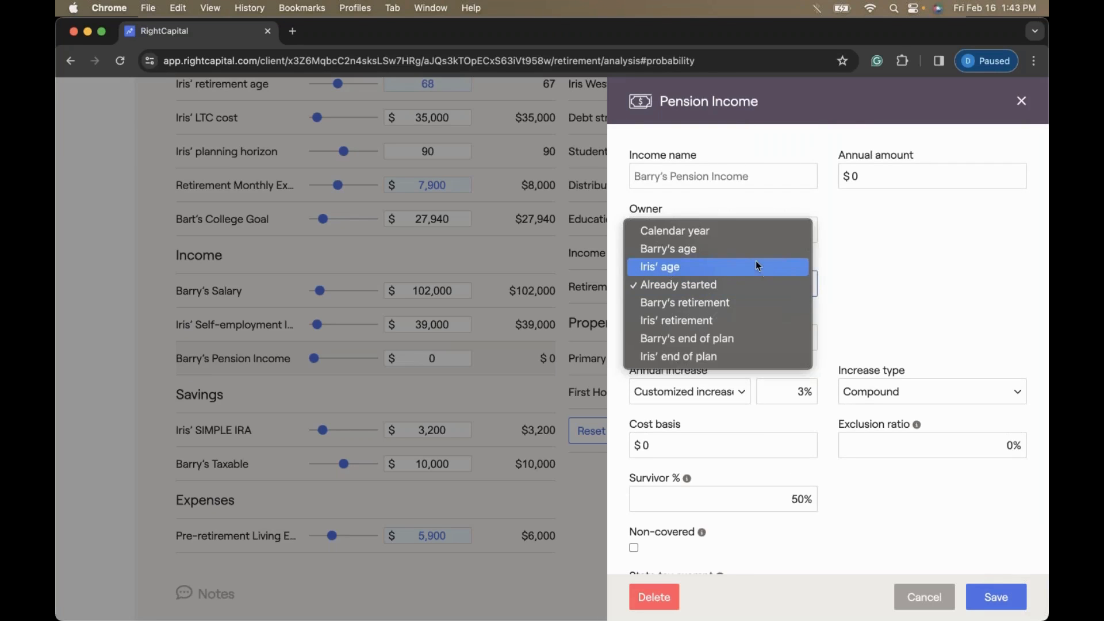
pyautogui.click(753, 249)
pyautogui.click(794, 284)
pyautogui.write('65')
pyautogui.click(872, 281)
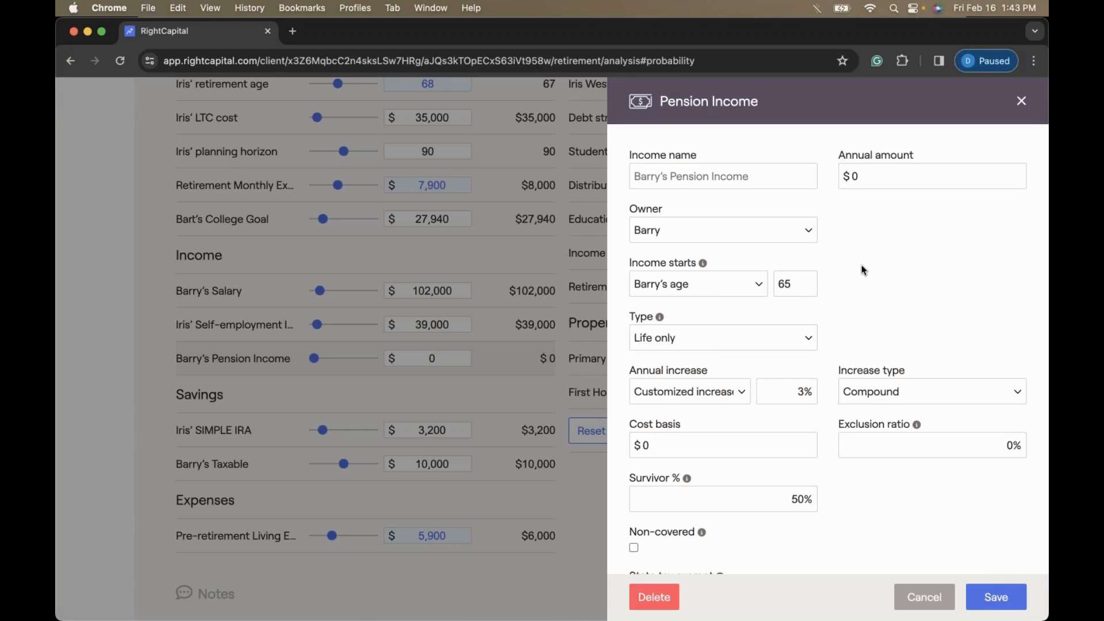
# - Set the pension's annual amount to $2,500 and save the pension income
pyautogui.click(871, 178)
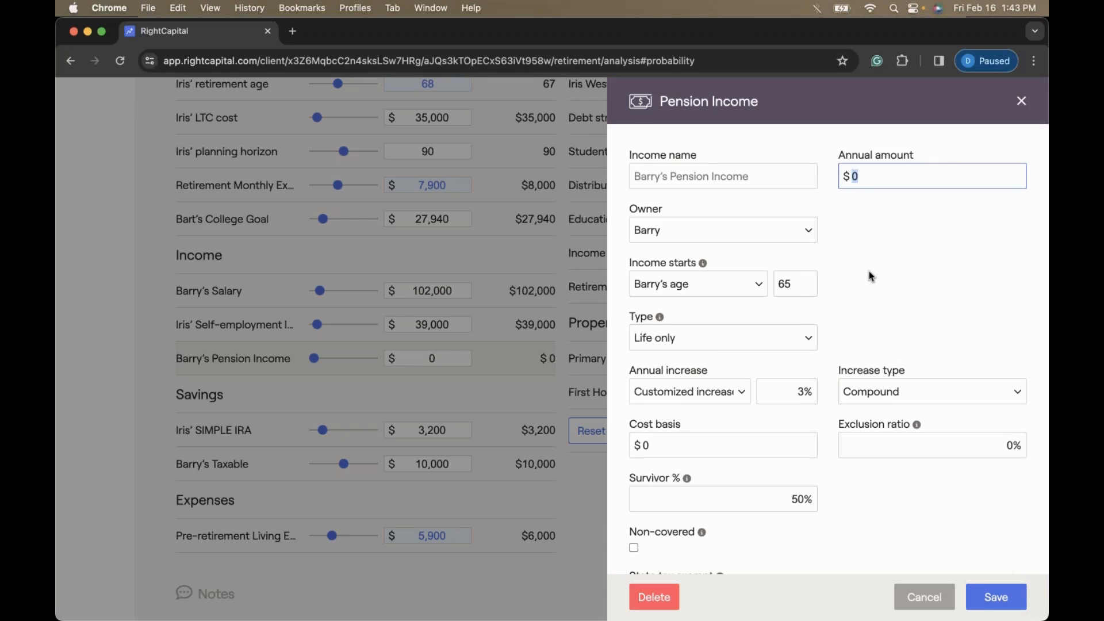
pyautogui.write('2500')
pyautogui.press('Return')
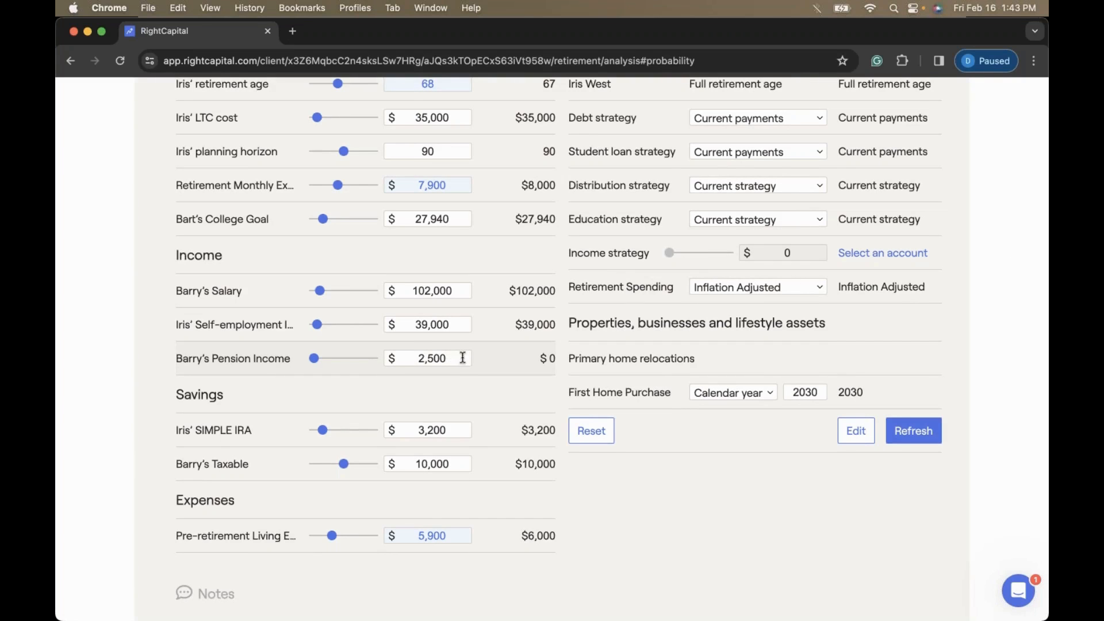
# - Switch the plan compared with the current plan to Proposed plan and check its pension income entry
pyautogui.scroll(15, 595, 299)
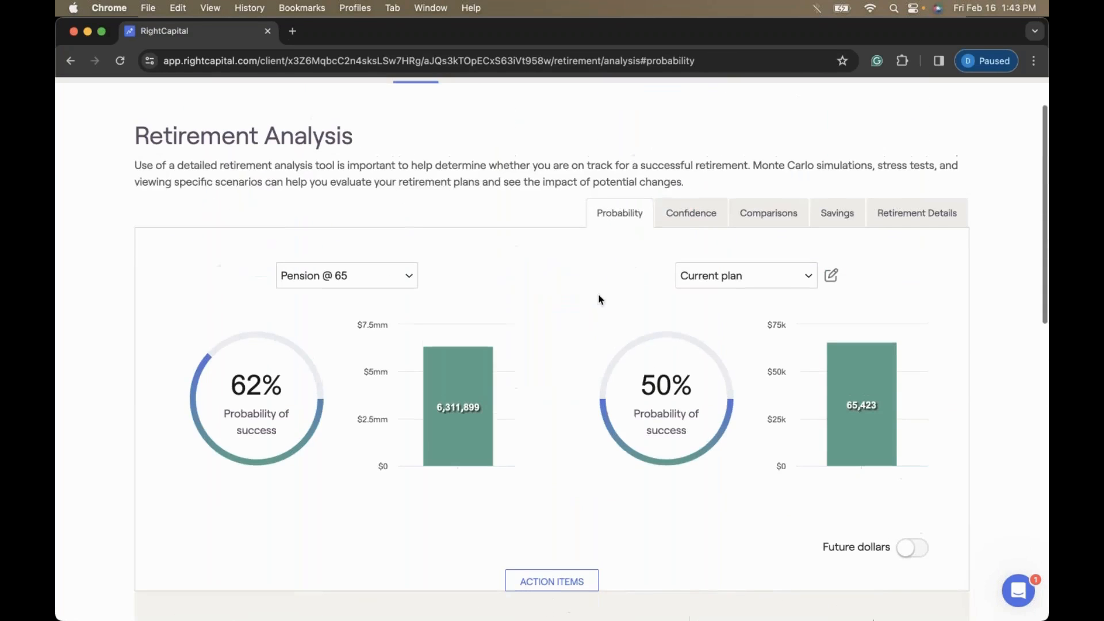
pyautogui.click(365, 283)
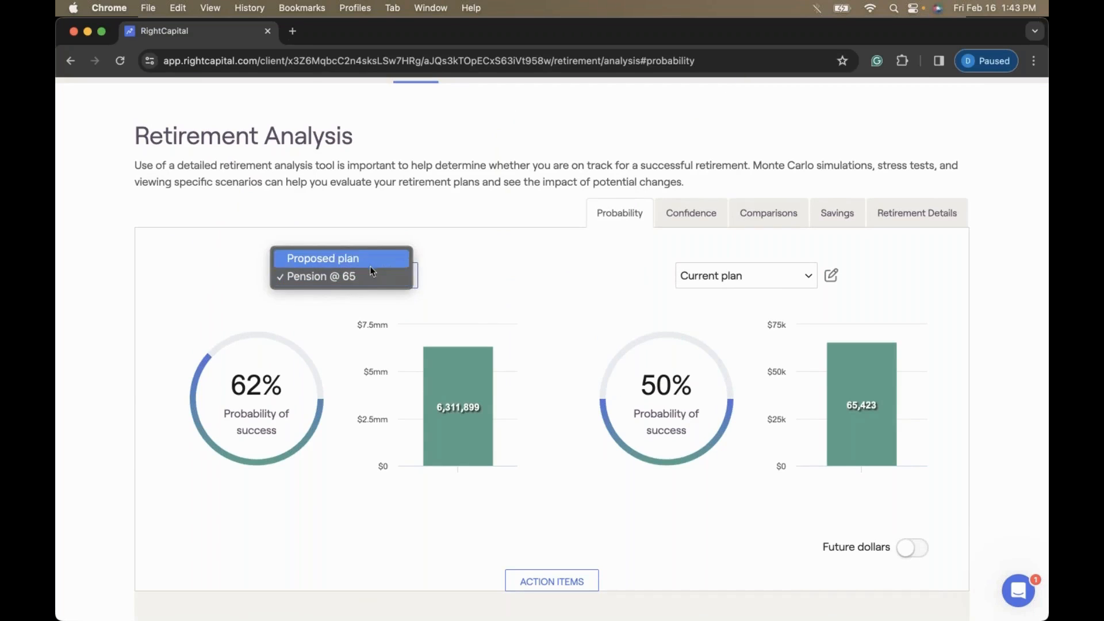
pyautogui.click(368, 264)
pyautogui.scroll(-3, 402, 415)
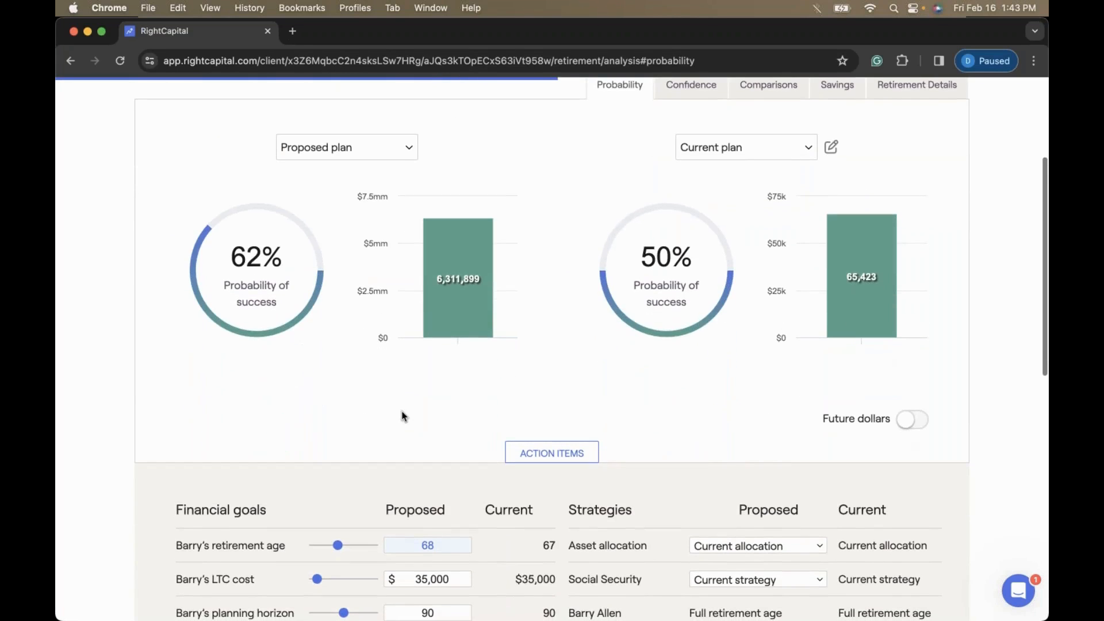
pyautogui.scroll(-10, 442, 436)
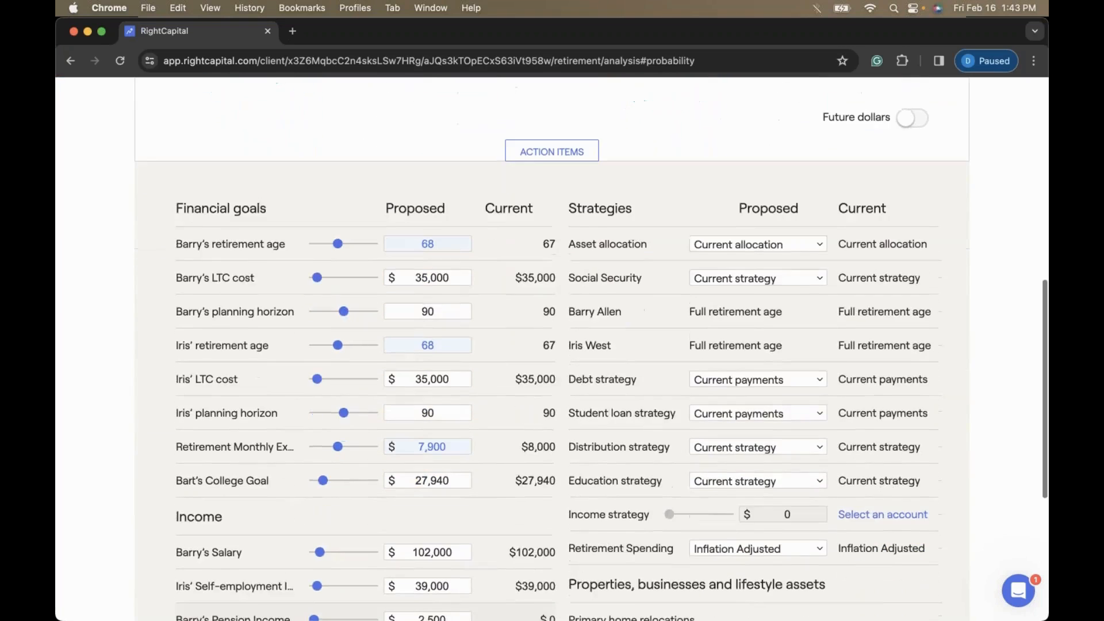
pyautogui.scroll(-2, 490, 453)
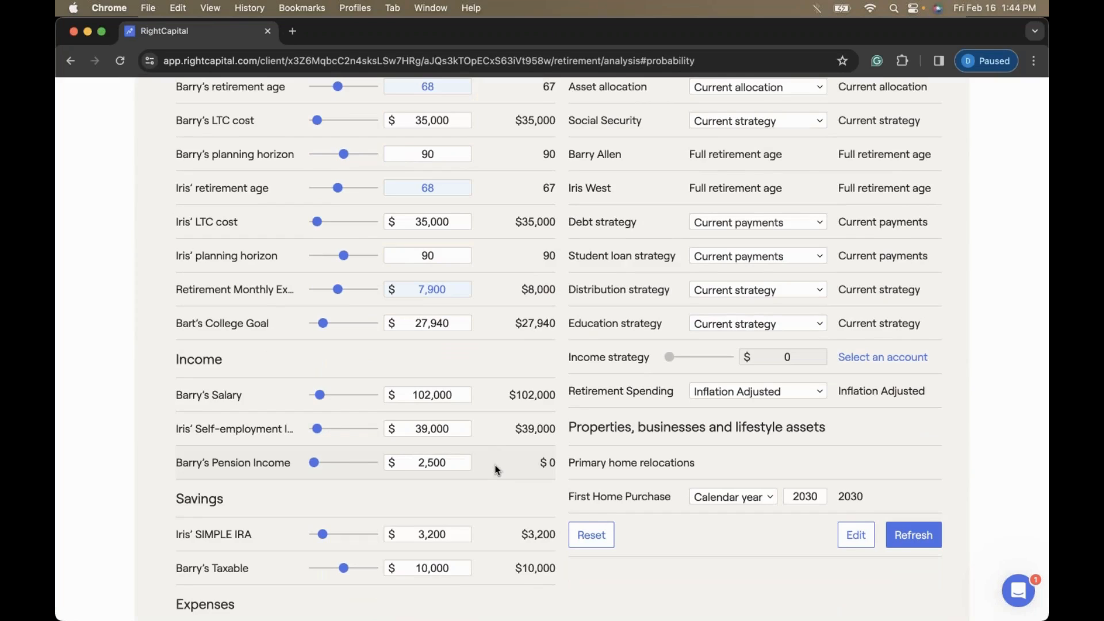
# - Delete the pension income action item from the Proposed plan's income section
pyautogui.click(229, 464)
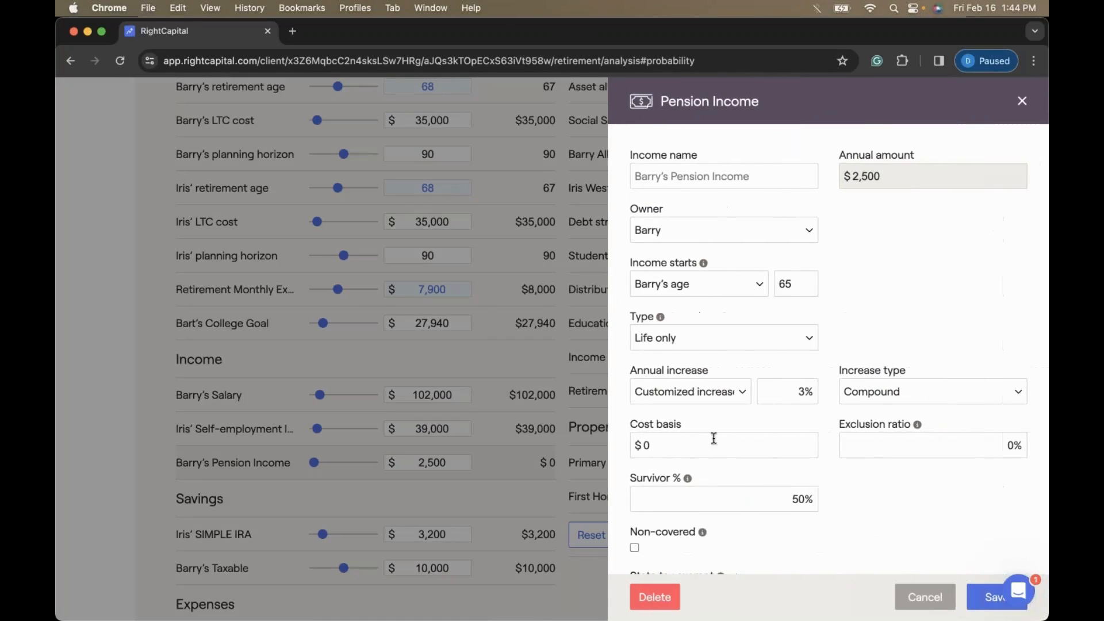
pyautogui.click(655, 597)
pyautogui.click(627, 554)
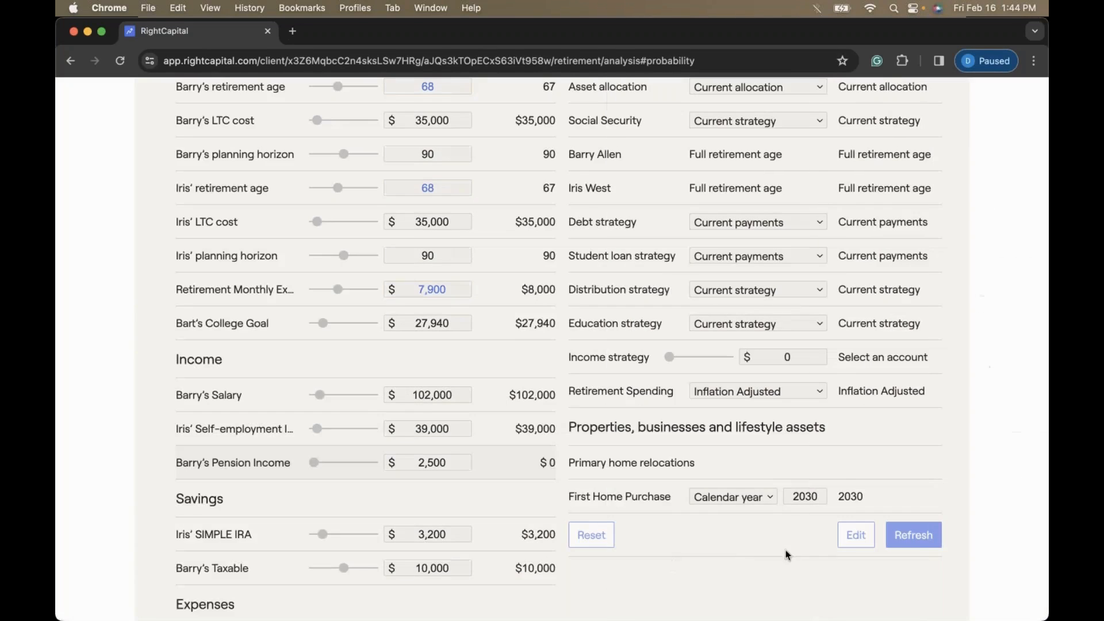
pyautogui.scroll(-1, 845, 543)
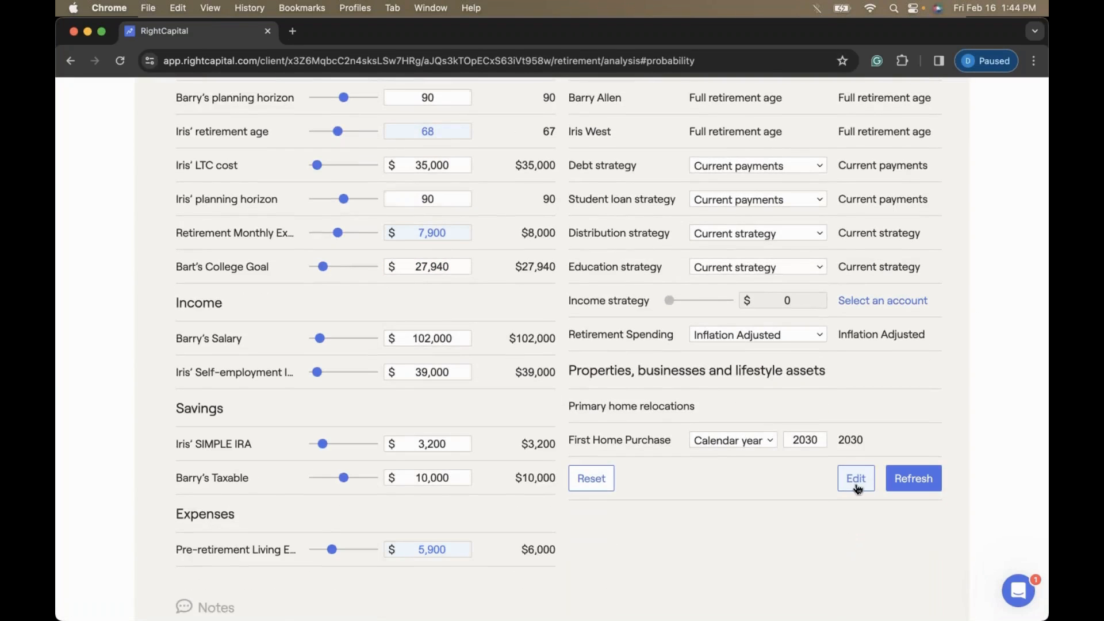
# - Switch the compared plan to Pension @ 65 and add a new Pension income action item to it
pyautogui.scroll(10, 535, 257)
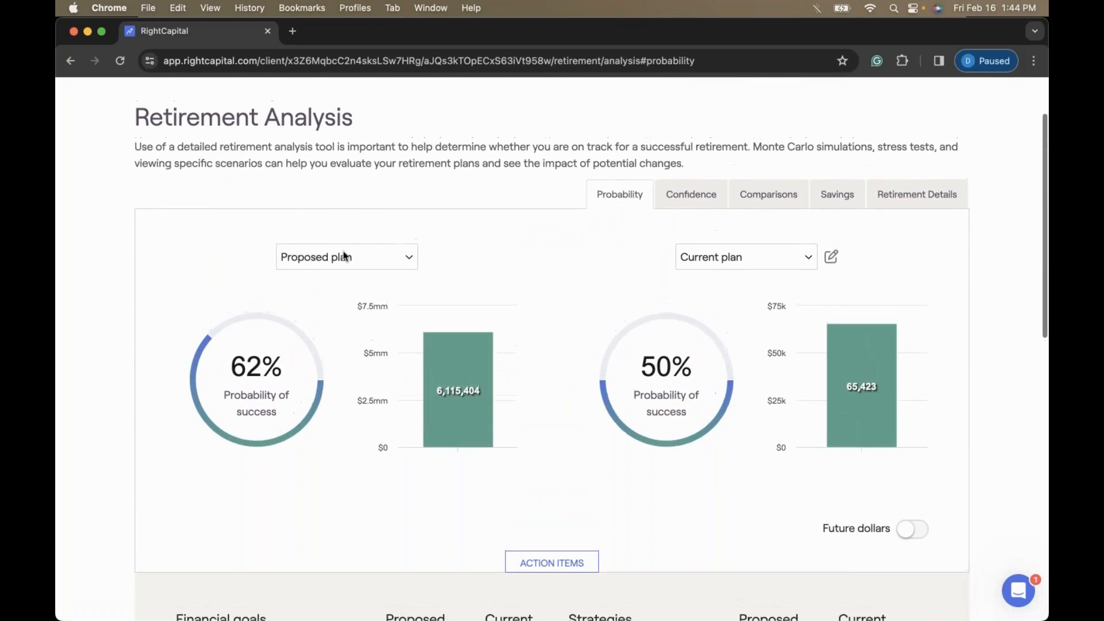
pyautogui.click(345, 257)
pyautogui.click(346, 276)
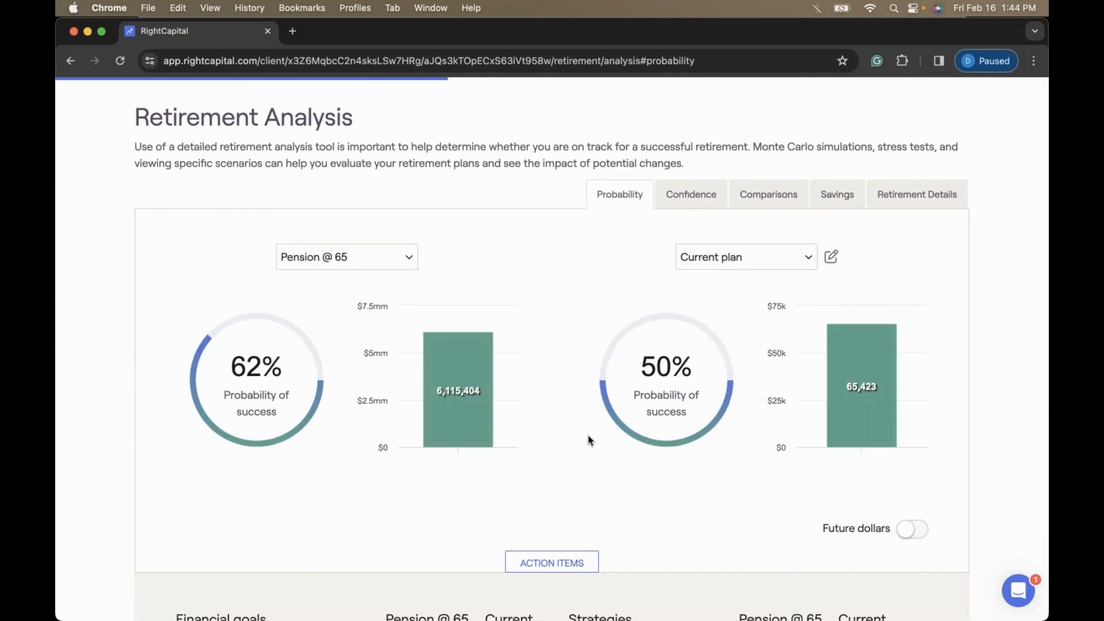
pyautogui.scroll(-10, 589, 440)
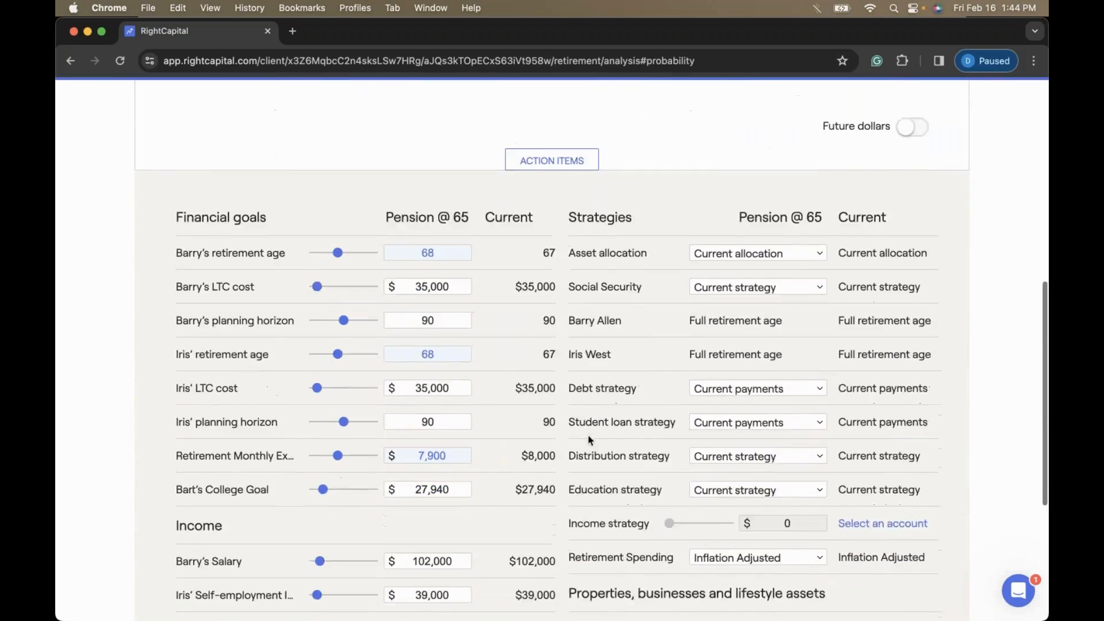
pyautogui.click(855, 554)
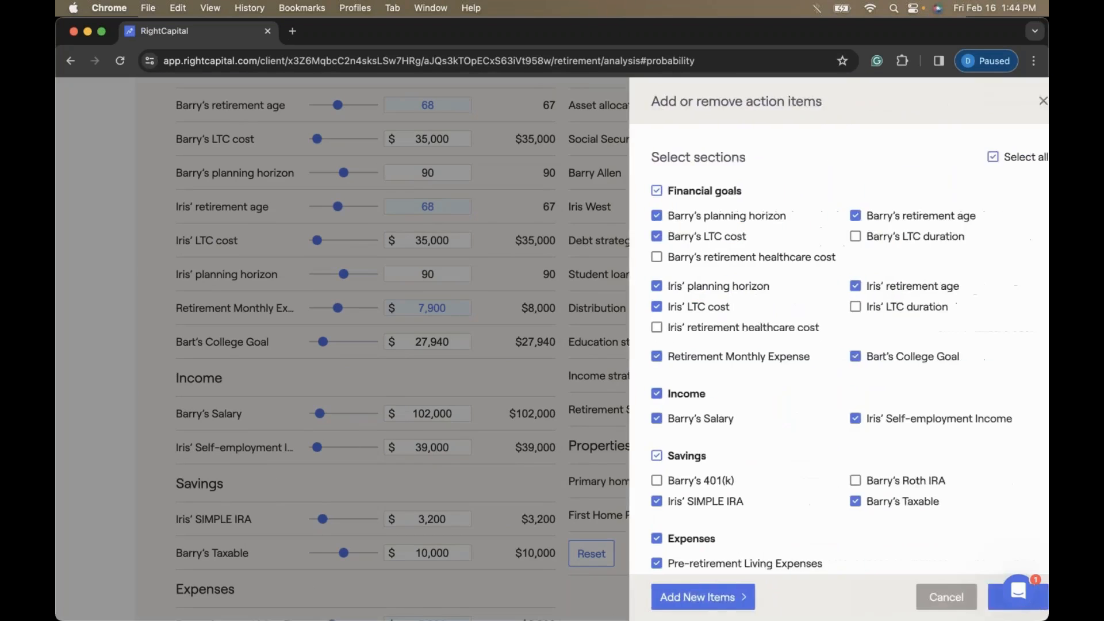
pyautogui.click(717, 599)
pyautogui.moveTo(690, 478)
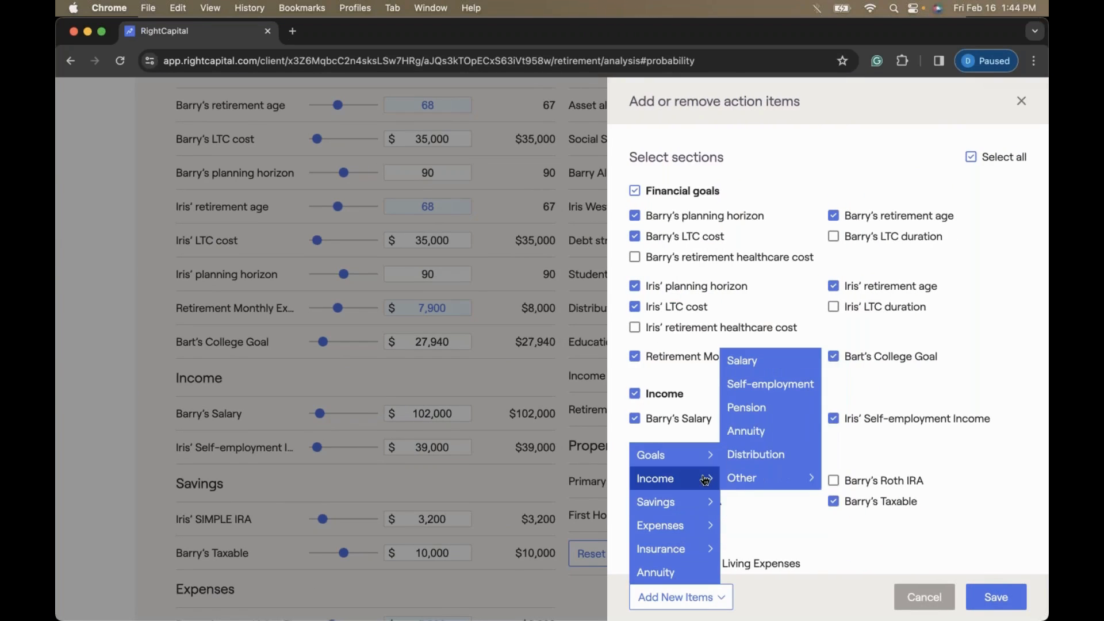
pyautogui.click(780, 417)
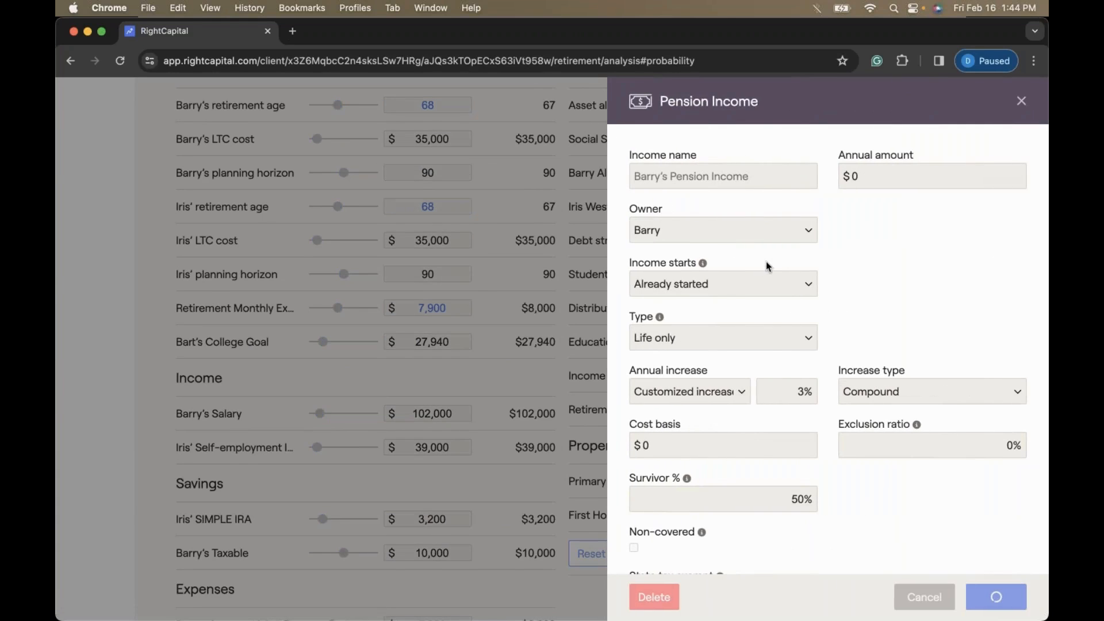
# - Set the new pension income to start at its owner's age 65 and save it without entering an annual amount
pyautogui.click(747, 284)
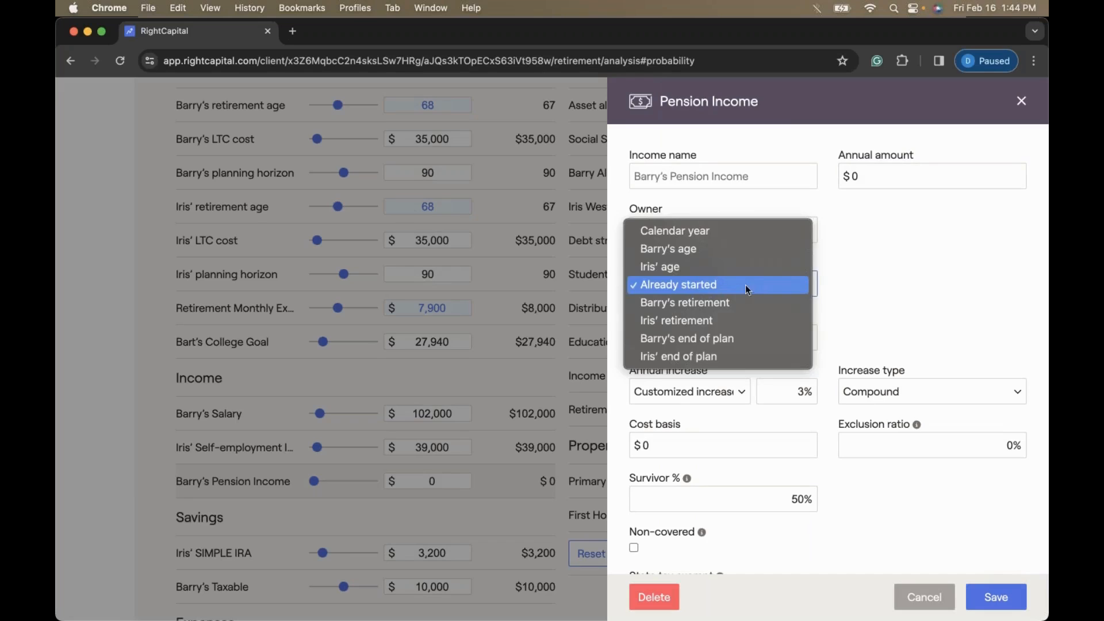
pyautogui.click(766, 283)
pyautogui.click(786, 284)
pyautogui.write('65')
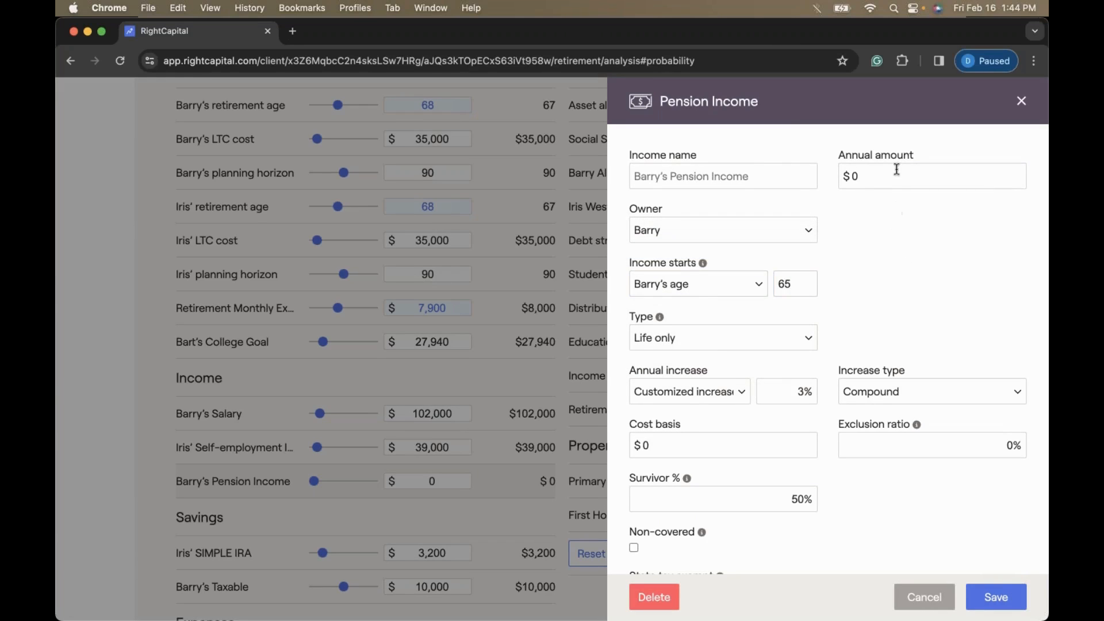
pyautogui.click(985, 589)
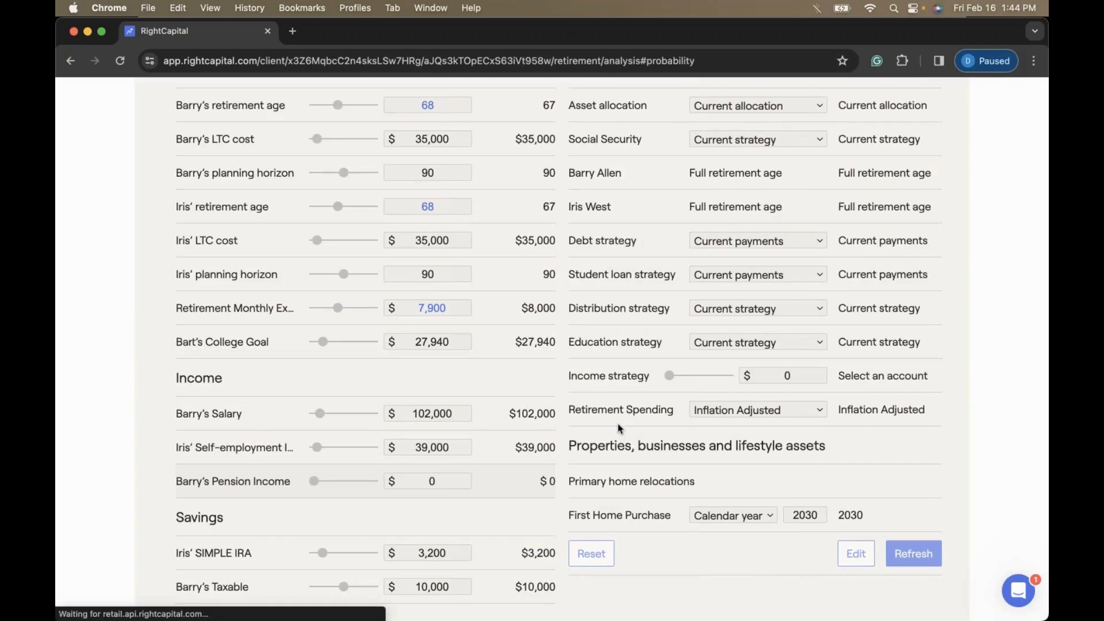
# - Set the pension income in the Pension @ 65 column of the action items to $2,500
pyautogui.scroll(-3, 563, 409)
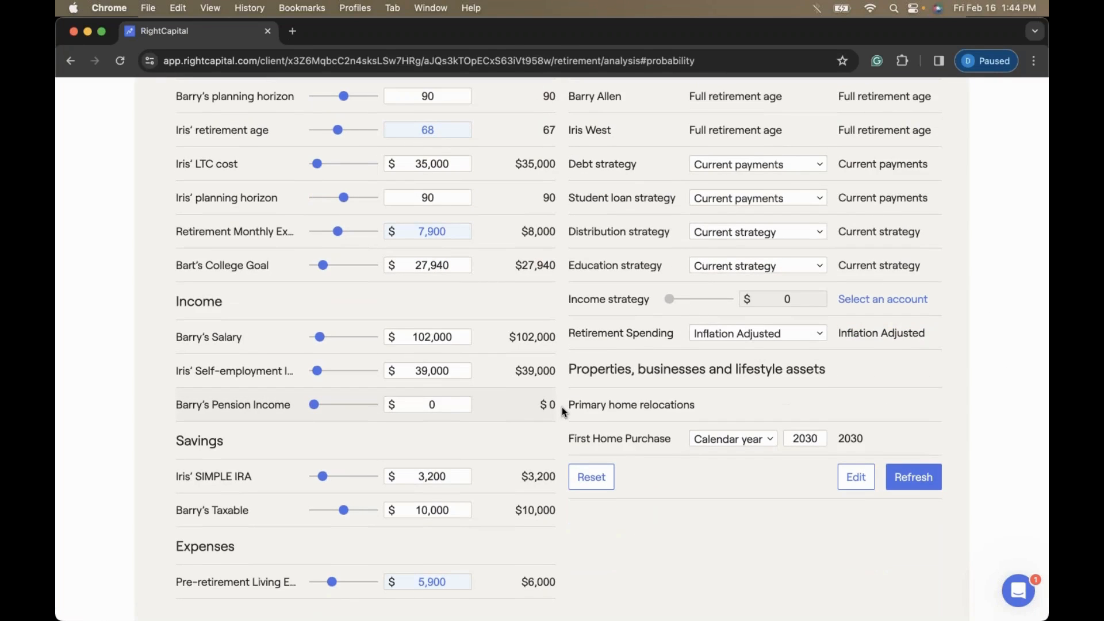
pyautogui.click(420, 405)
pyautogui.write('2500')
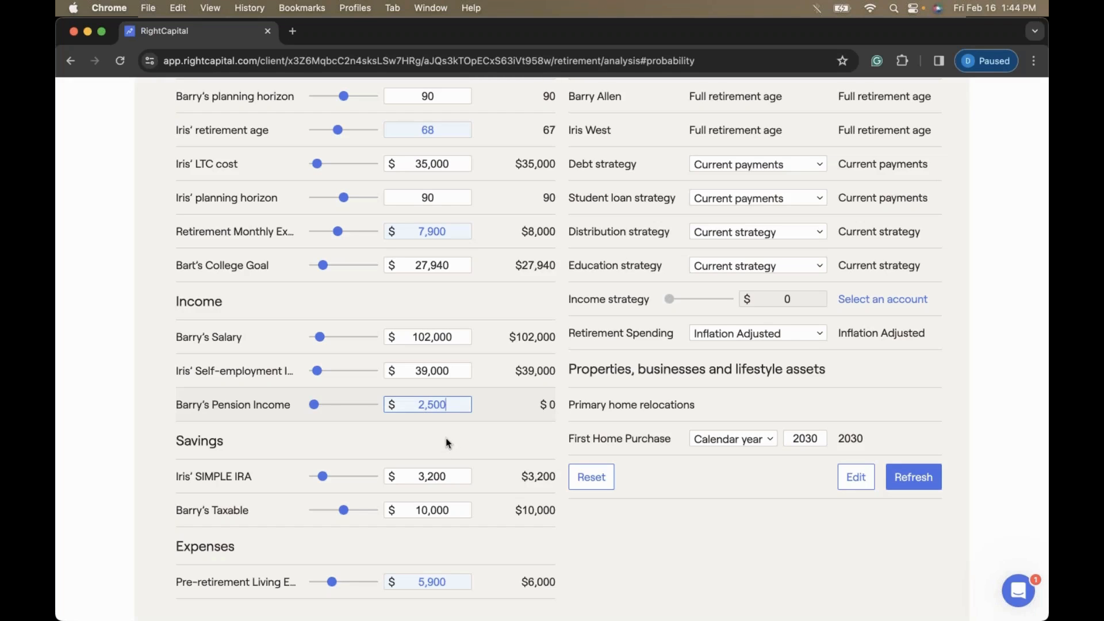
pyautogui.press('Return')
# - Show the Proposed plan against the current plan and check the pension income amount in its action items
pyautogui.scroll(2, 615, 352)
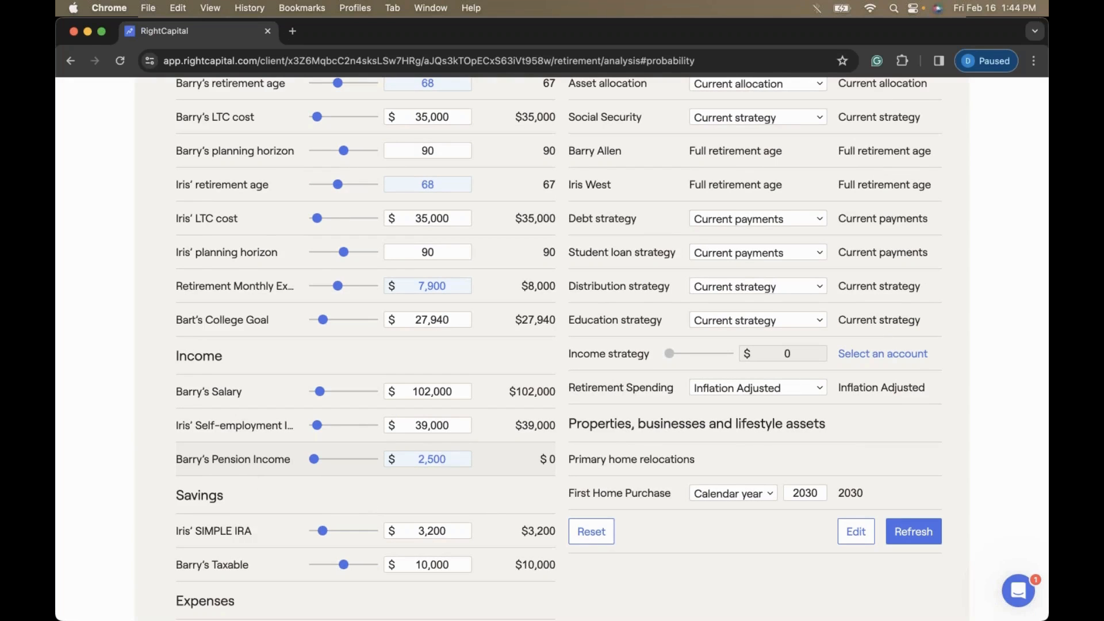
pyautogui.scroll(8, 383, 222)
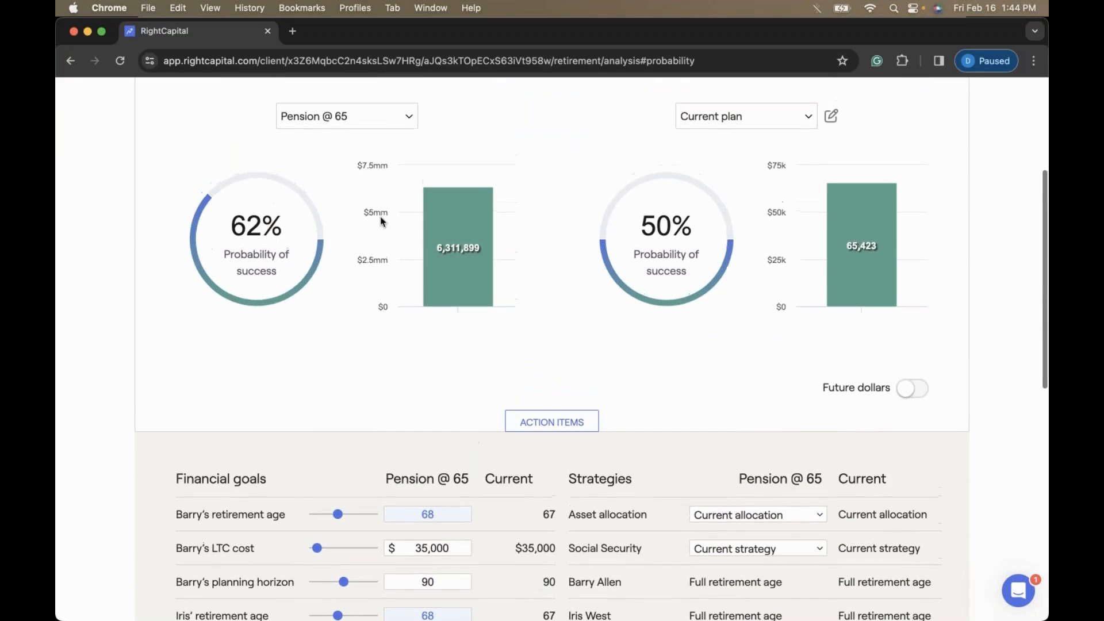
pyautogui.click(374, 122)
pyautogui.click(360, 102)
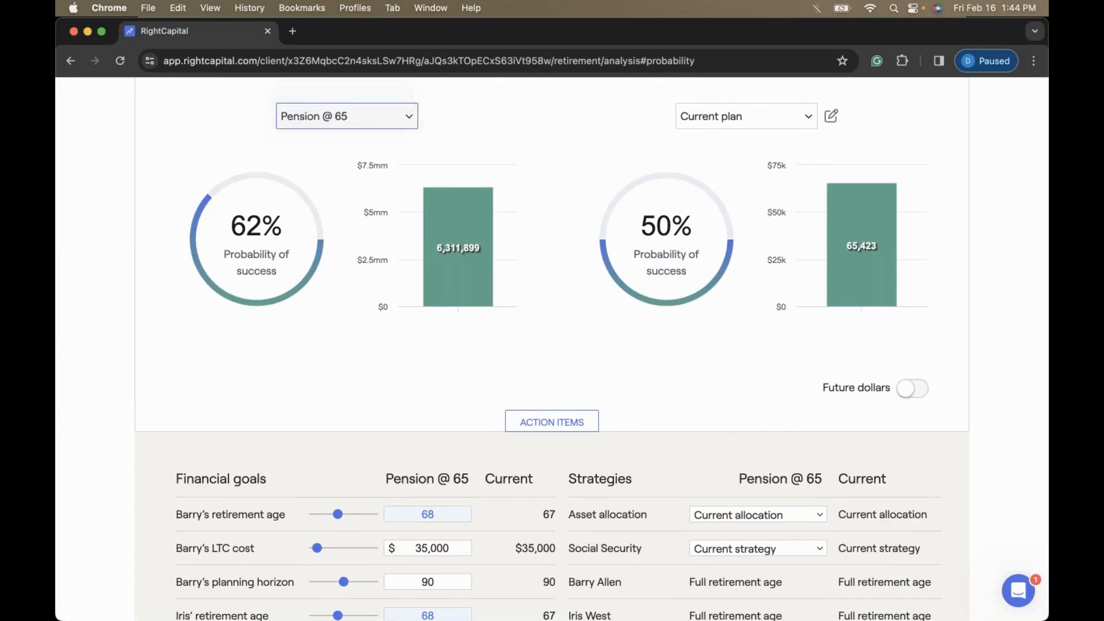
pyautogui.scroll(-6, 529, 288)
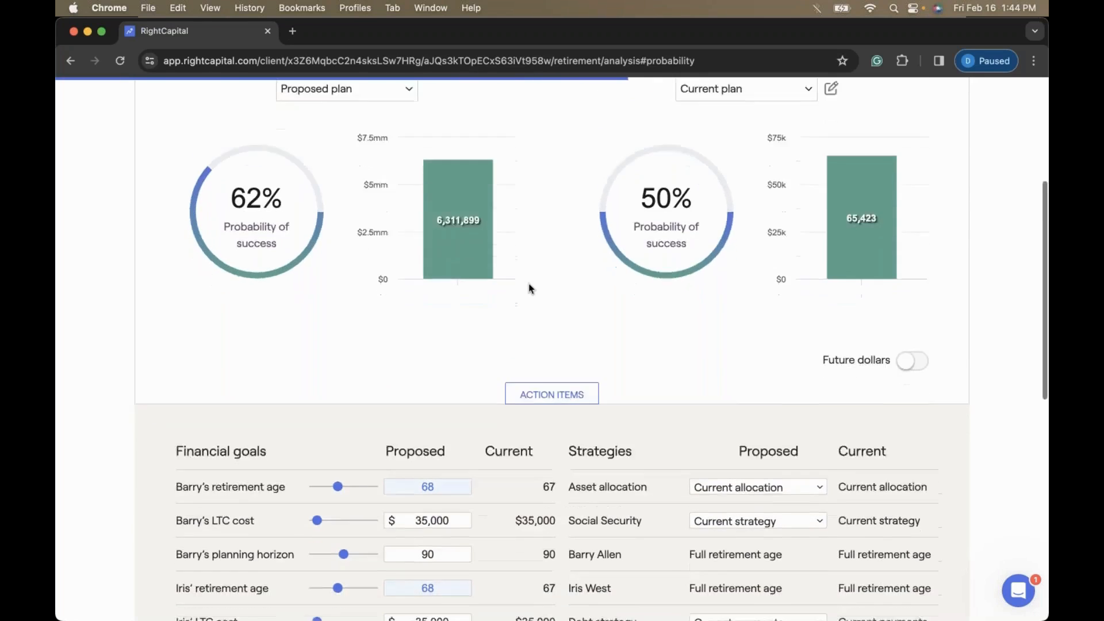
pyautogui.scroll(-2, 526, 291)
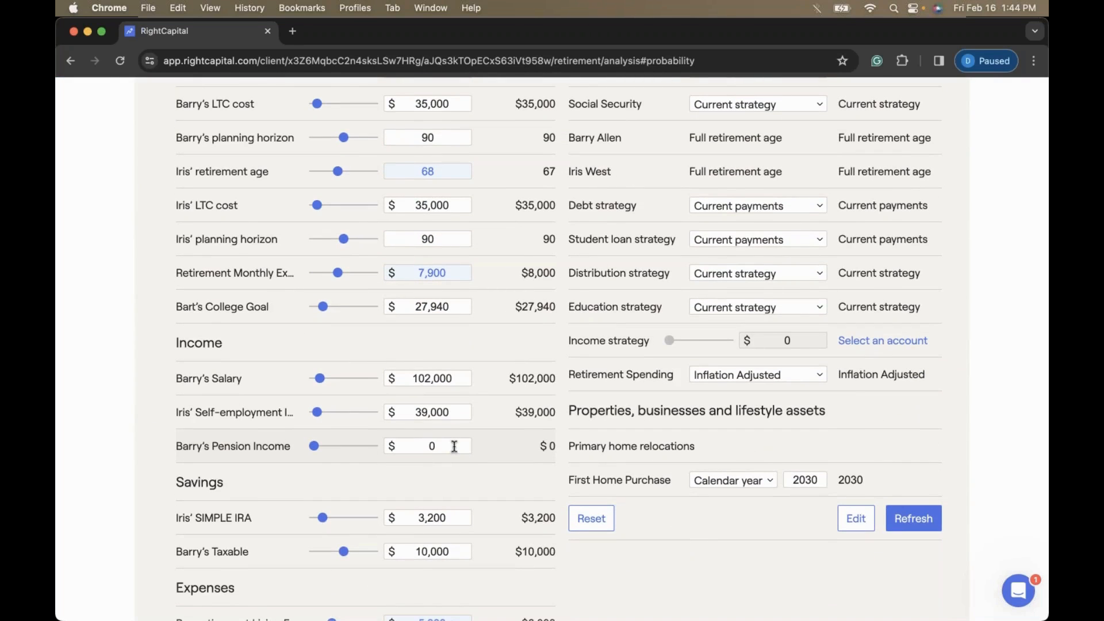
# - Return the plan compared with the current plan to Pension @ 65
pyautogui.scroll(8, 536, 329)
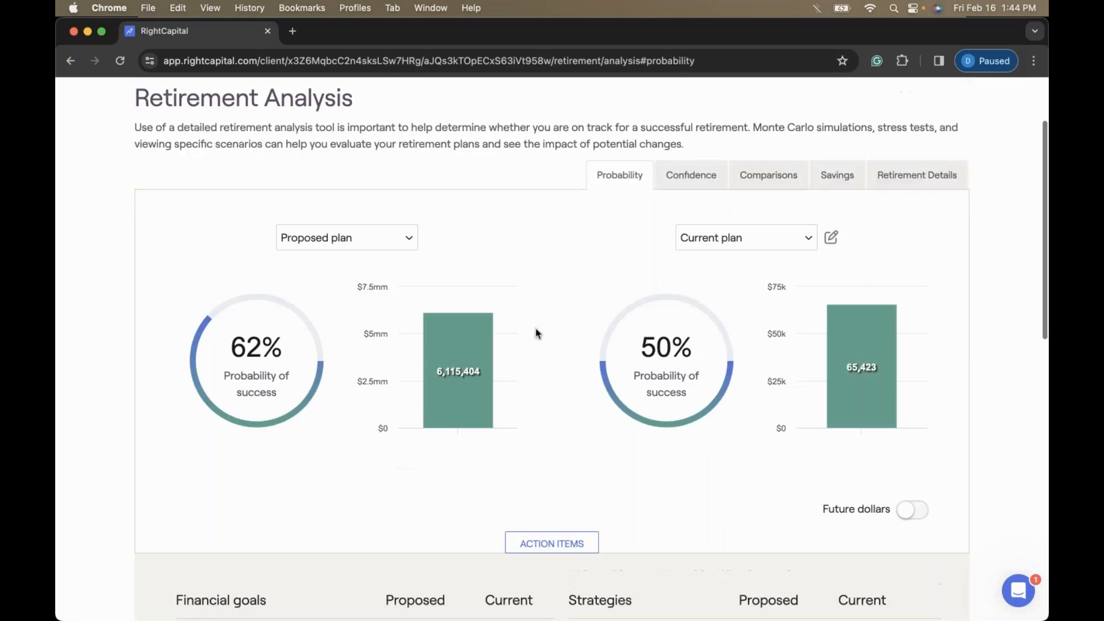
pyautogui.click(368, 236)
pyautogui.click(371, 256)
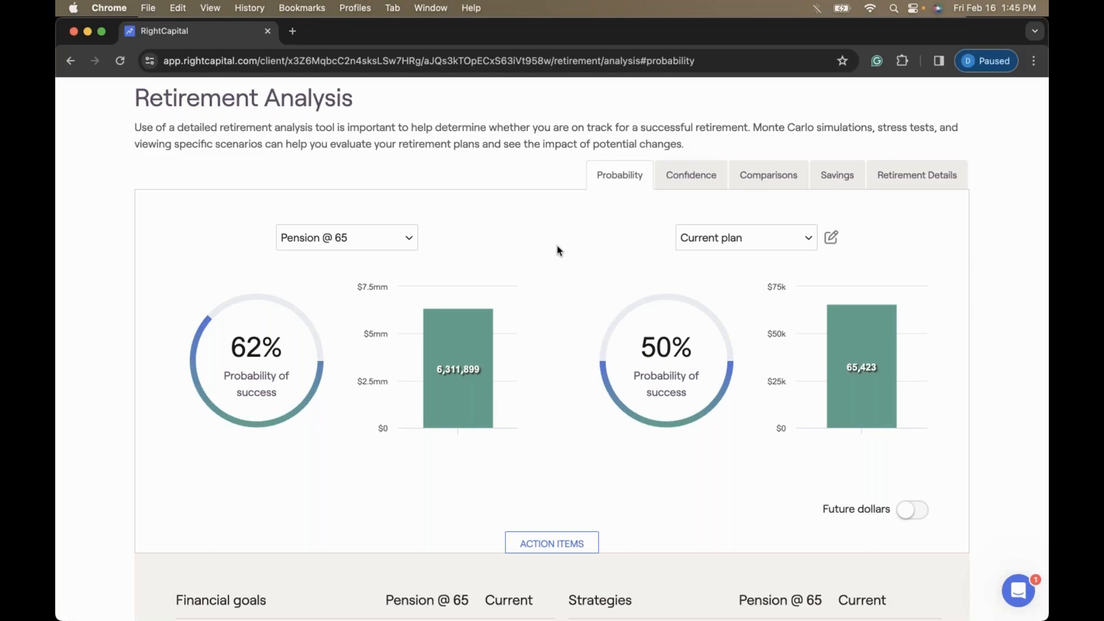
# - Review the plans available for comparison and the copy option for Pension @ 65 in the plan management list
pyautogui.scroll(3, 557, 249)
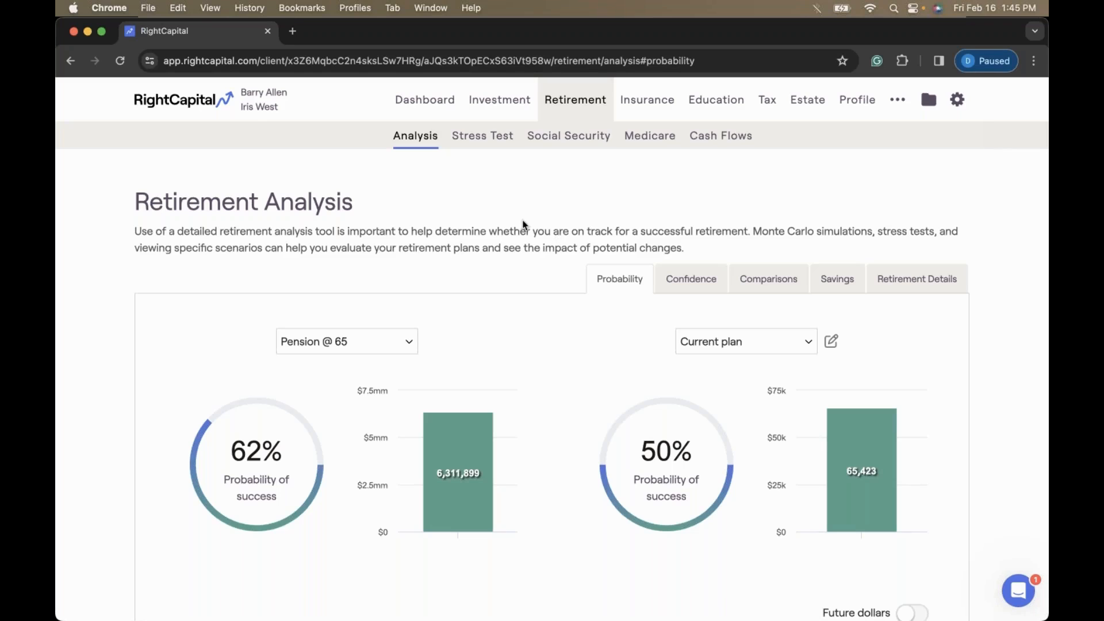
pyautogui.scroll(-1, 541, 233)
pyautogui.scroll(-1, 541, 233)
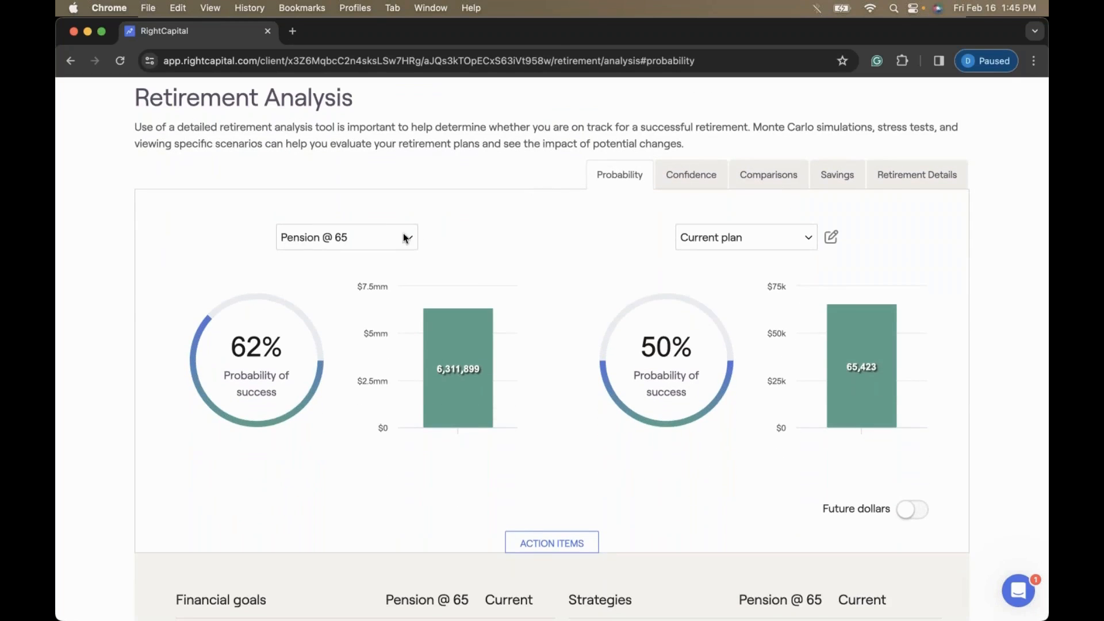
pyautogui.click(712, 244)
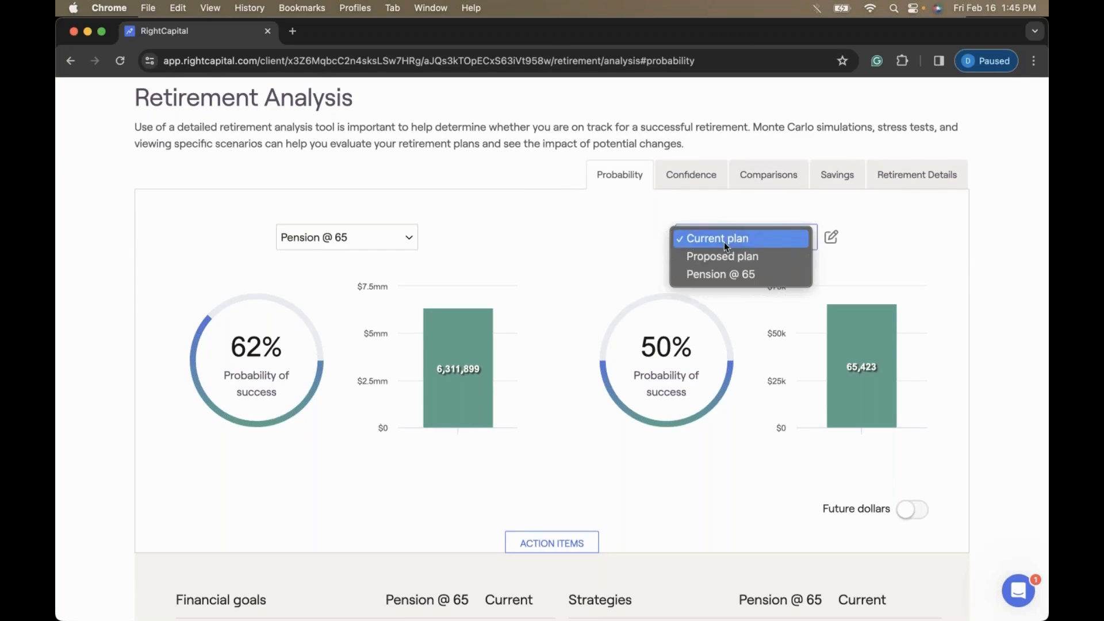
pyautogui.click(640, 246)
pyautogui.click(831, 236)
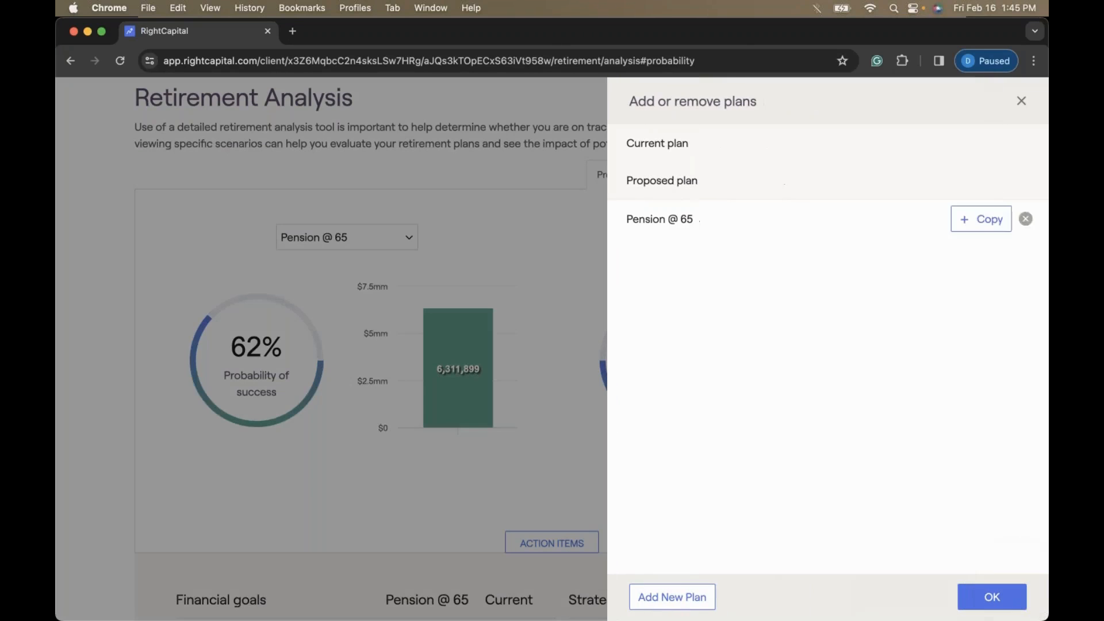
pyautogui.click(975, 221)
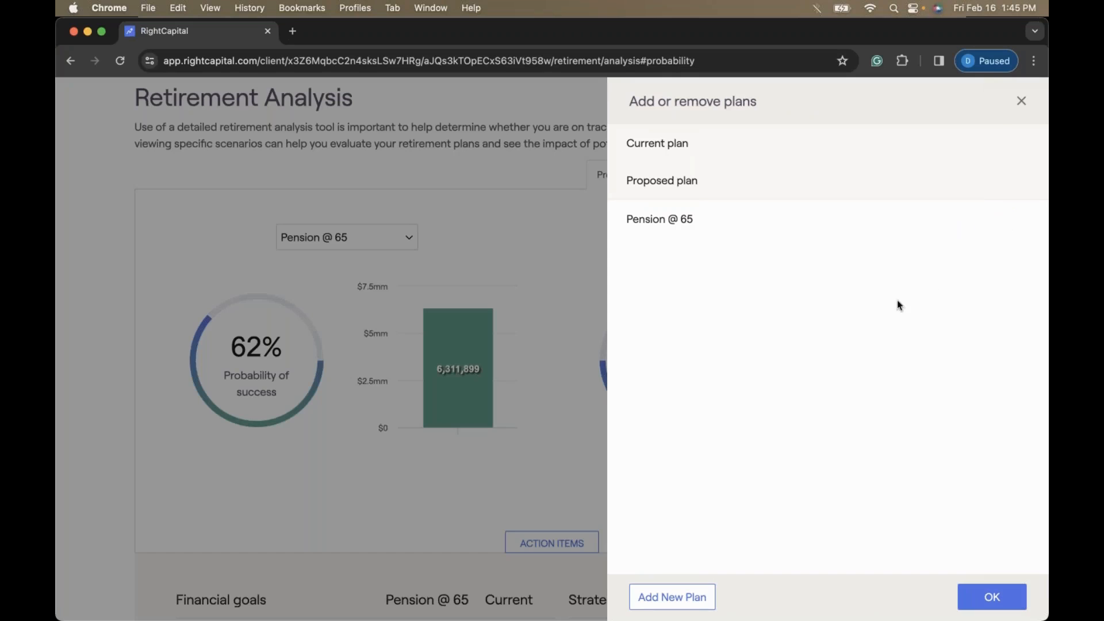
pyautogui.click(981, 598)
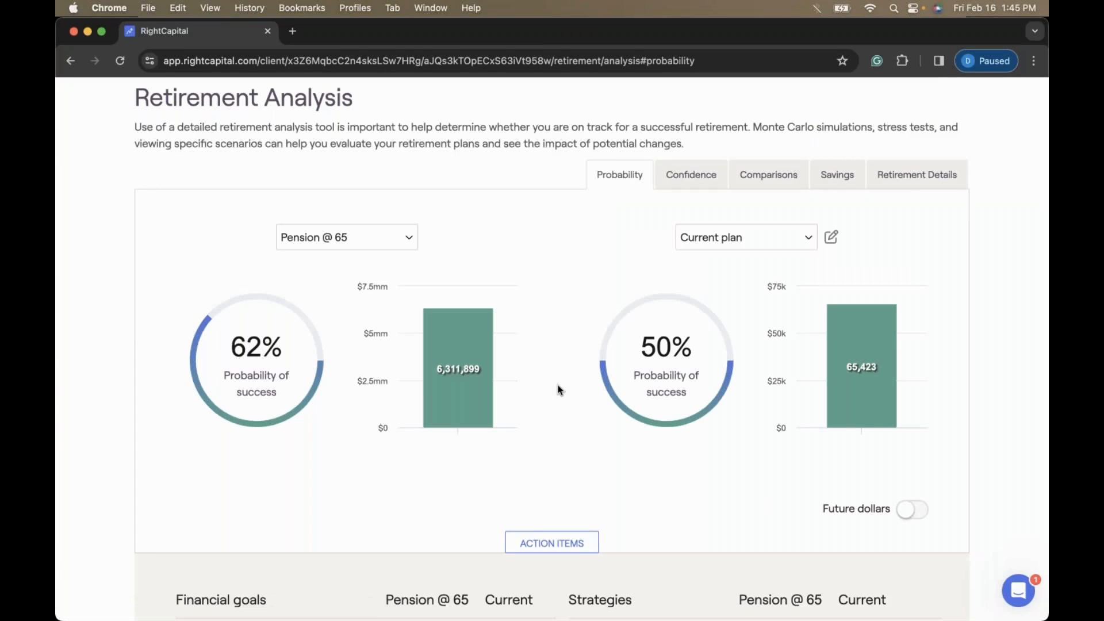
pyautogui.scroll(-3, 566, 379)
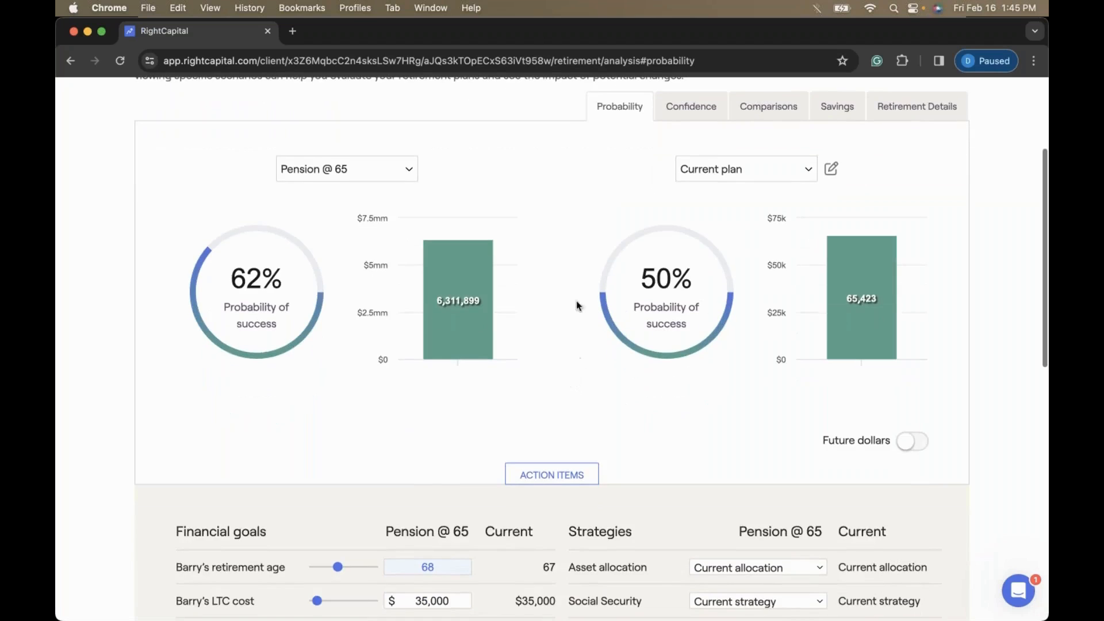
pyautogui.scroll(-3, 560, 322)
pyautogui.scroll(4, 565, 385)
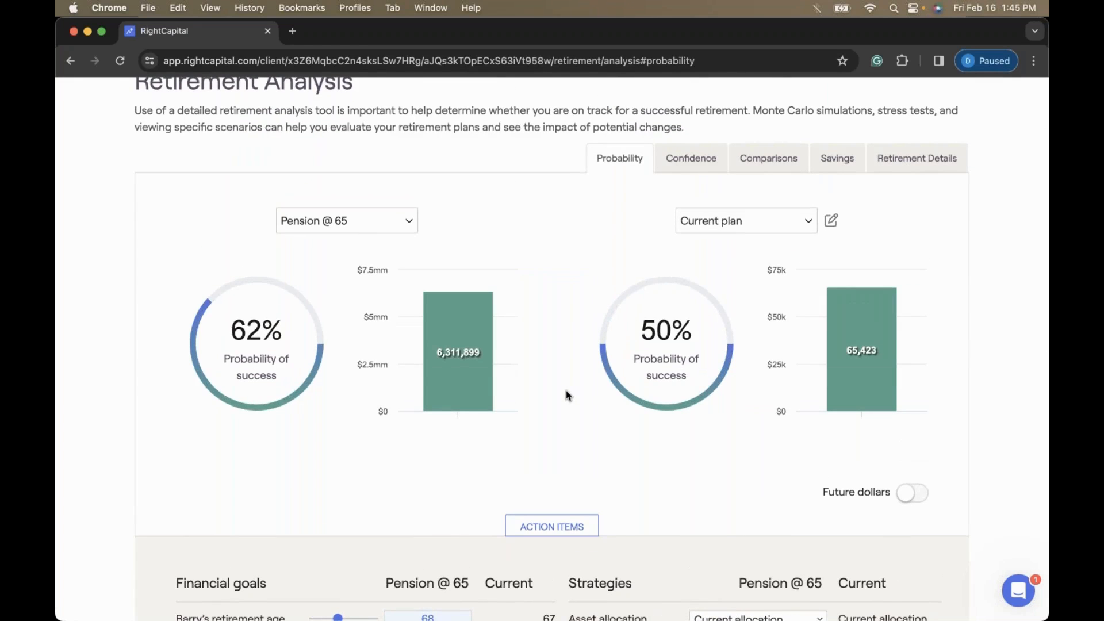
pyautogui.scroll(4, 566, 394)
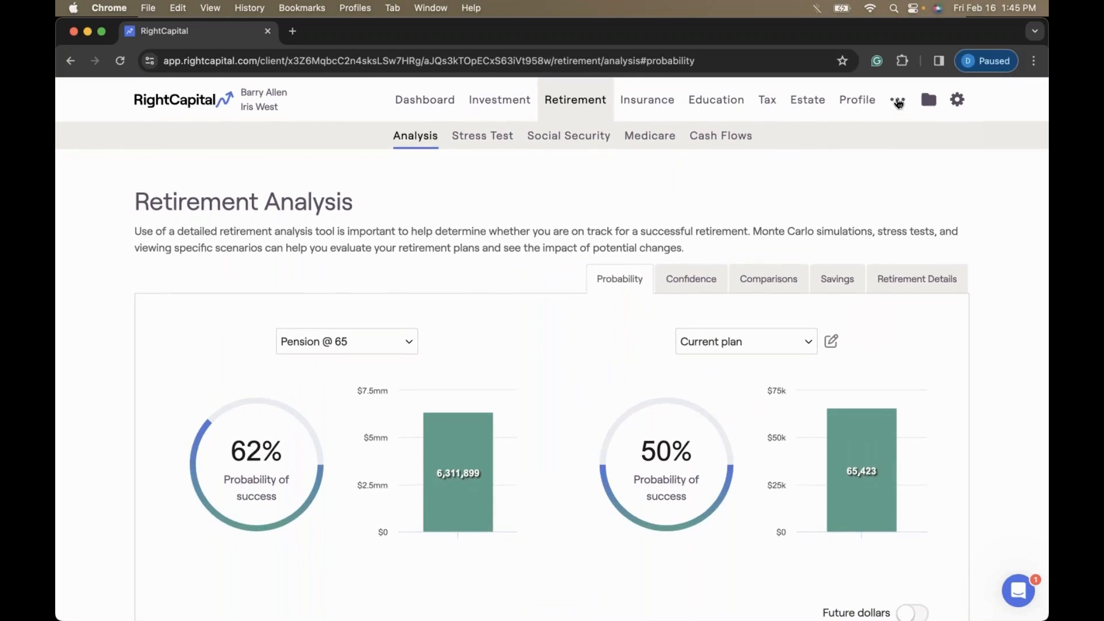
# - In the client report builder, turn on plan selection for the Retirement analysis pages and include the Pension @ 65 (1) plan
pyautogui.click(899, 102)
pyautogui.click(893, 138)
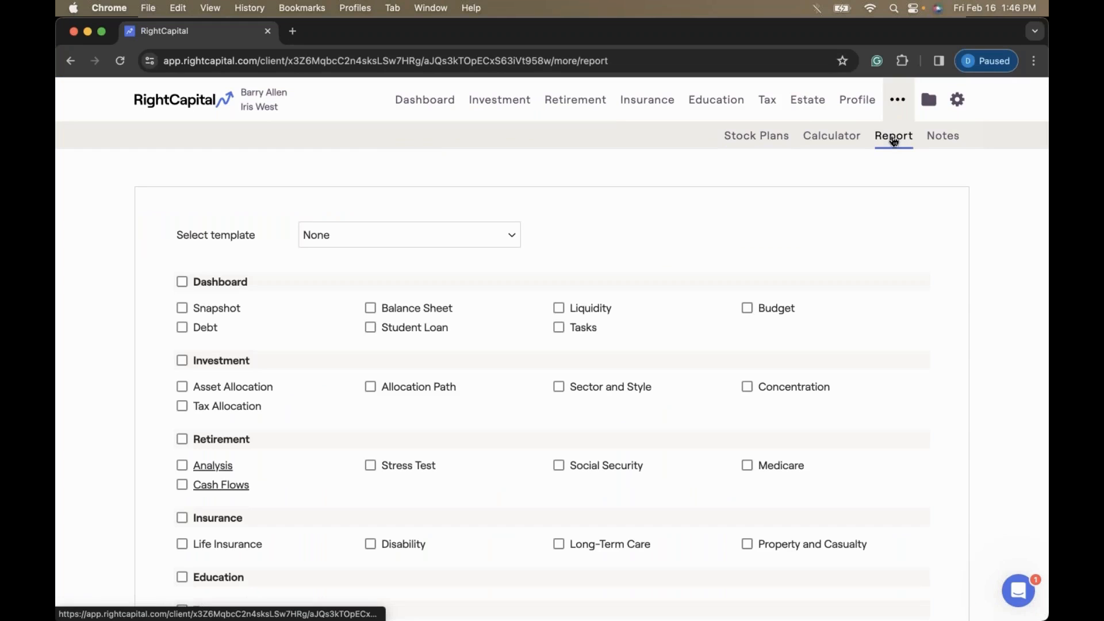
pyautogui.scroll(-1, 606, 288)
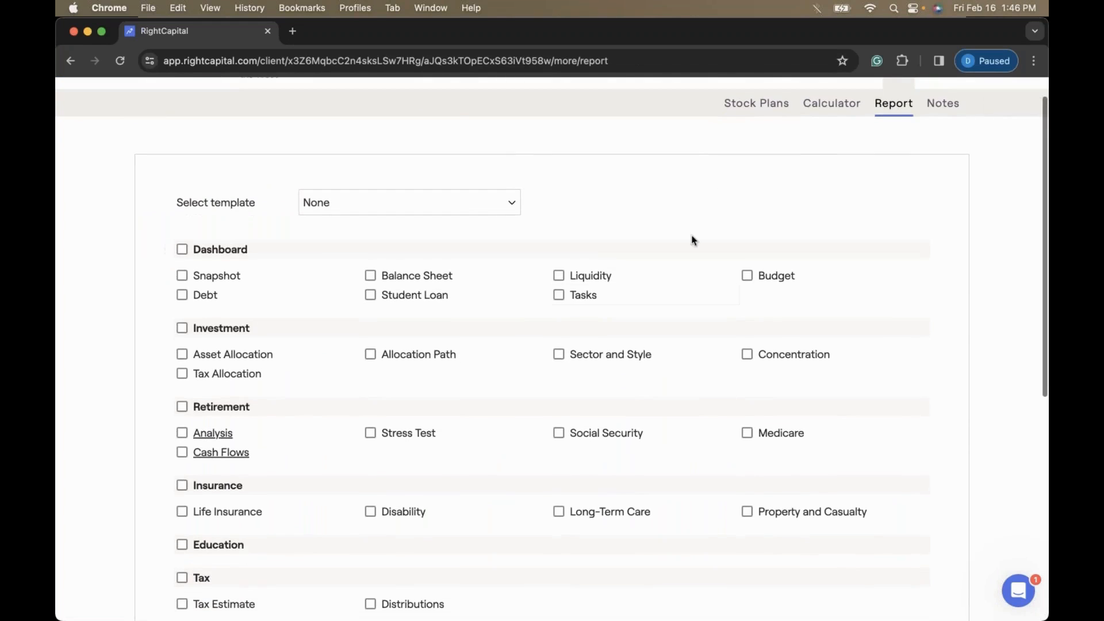
pyautogui.scroll(1, 692, 239)
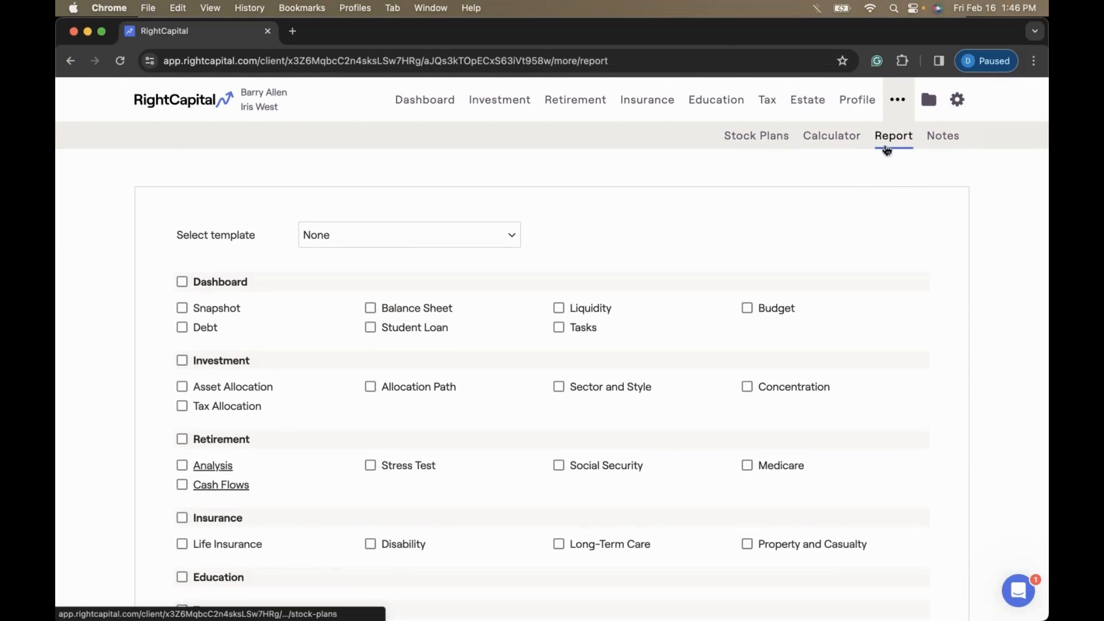
pyautogui.scroll(-3, 530, 495)
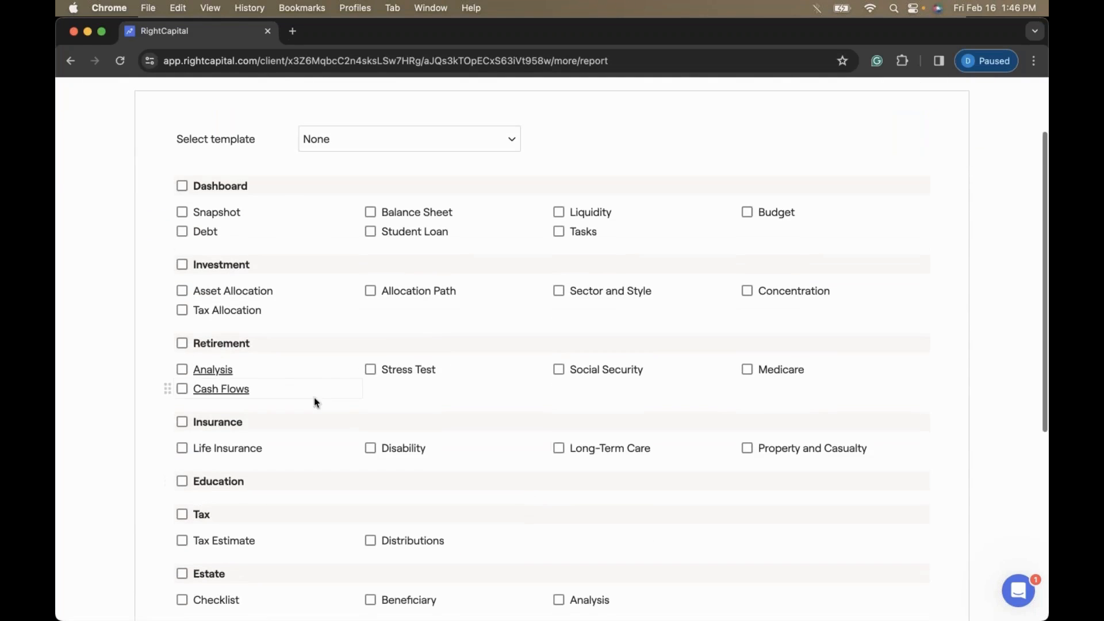
pyautogui.click(222, 375)
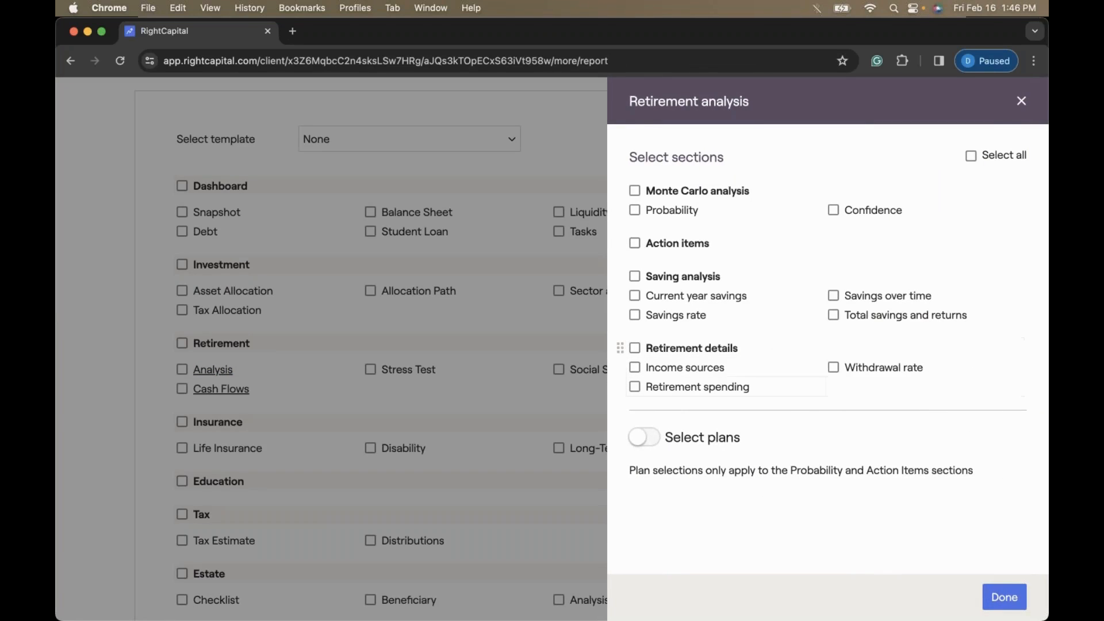
pyautogui.click(646, 446)
pyautogui.scroll(-1, 736, 445)
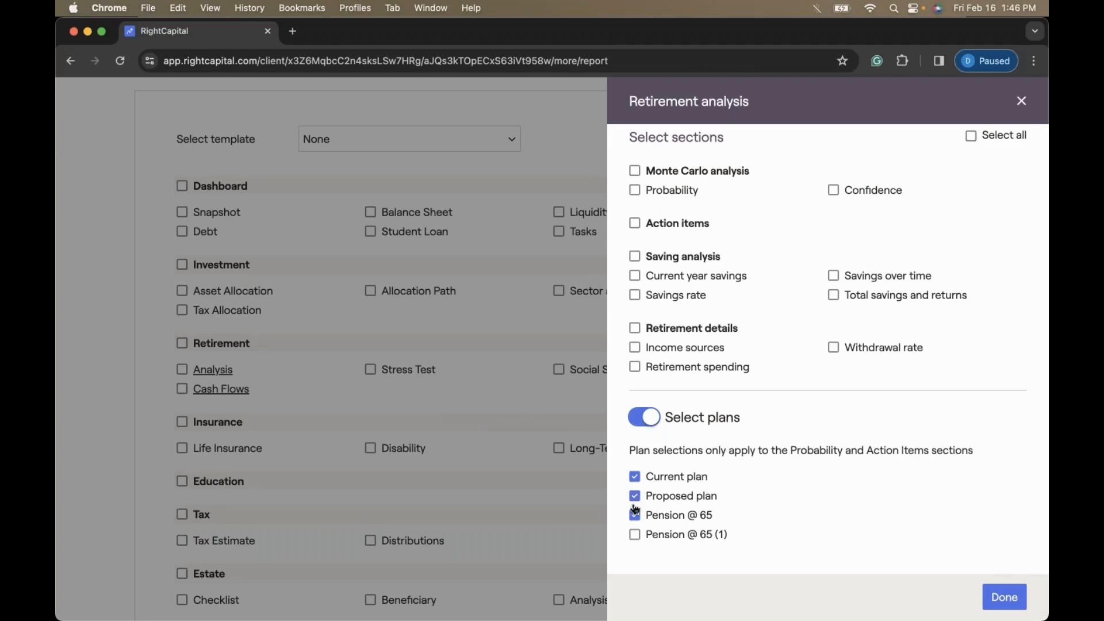
pyautogui.click(634, 534)
pyautogui.click(1003, 596)
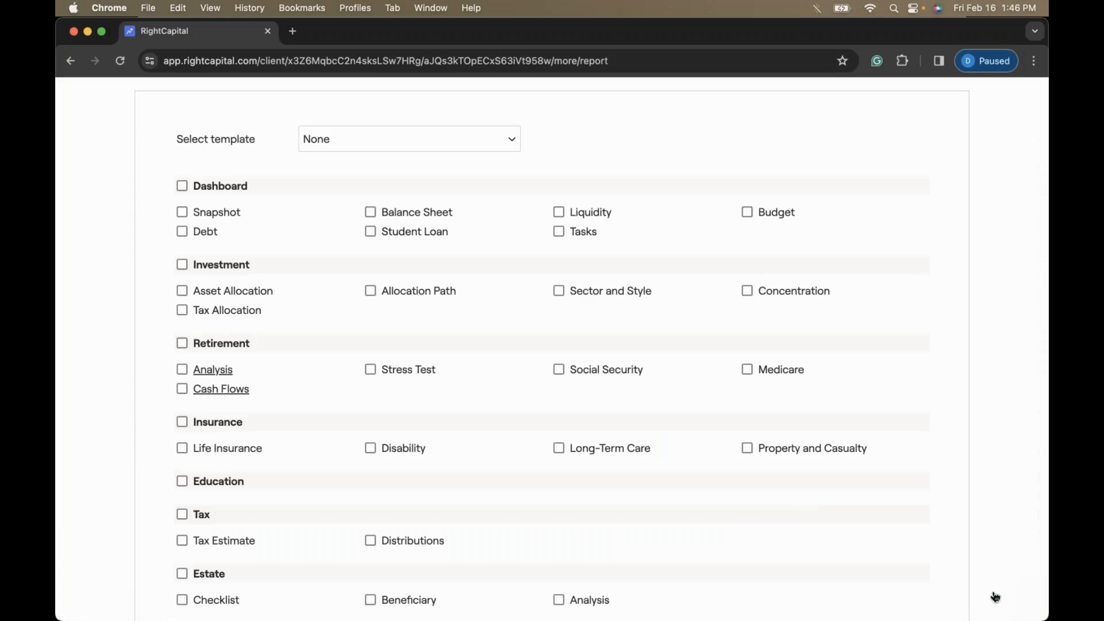
# - Review the report sections available under Retirement cash flows without selecting any
pyautogui.scroll(-6, 621, 395)
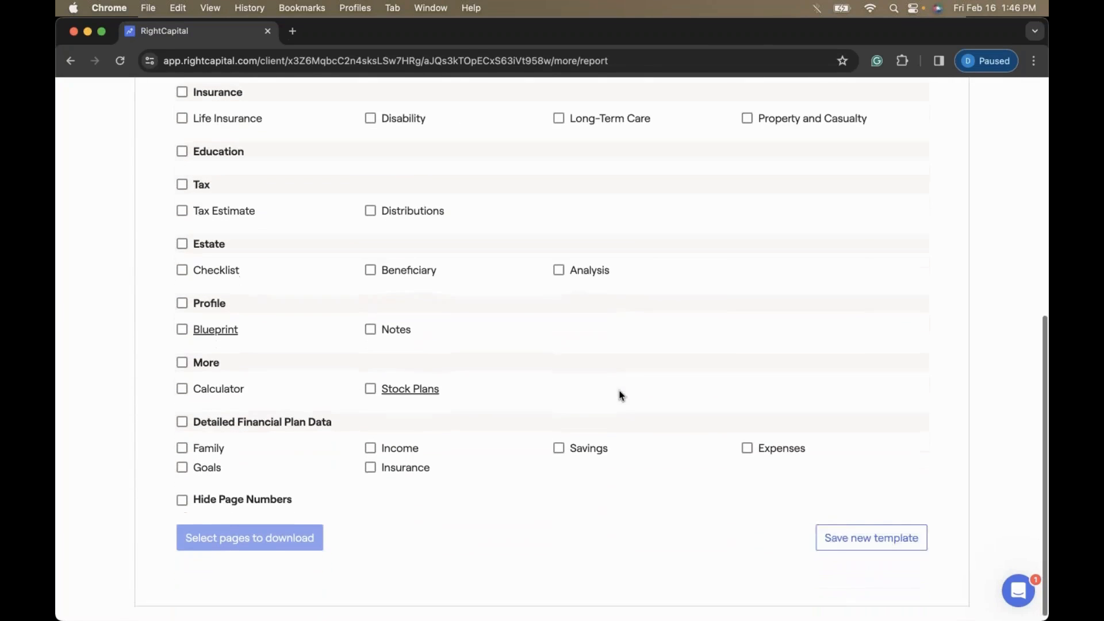
pyautogui.scroll(3, 288, 540)
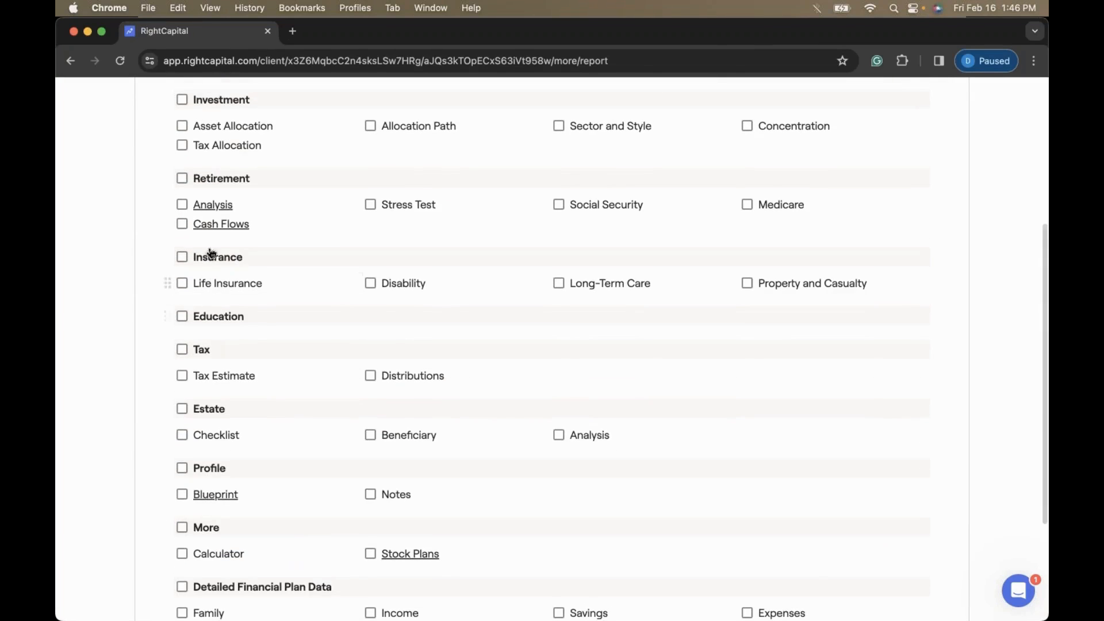
pyautogui.click(221, 224)
pyautogui.scroll(-1, 713, 471)
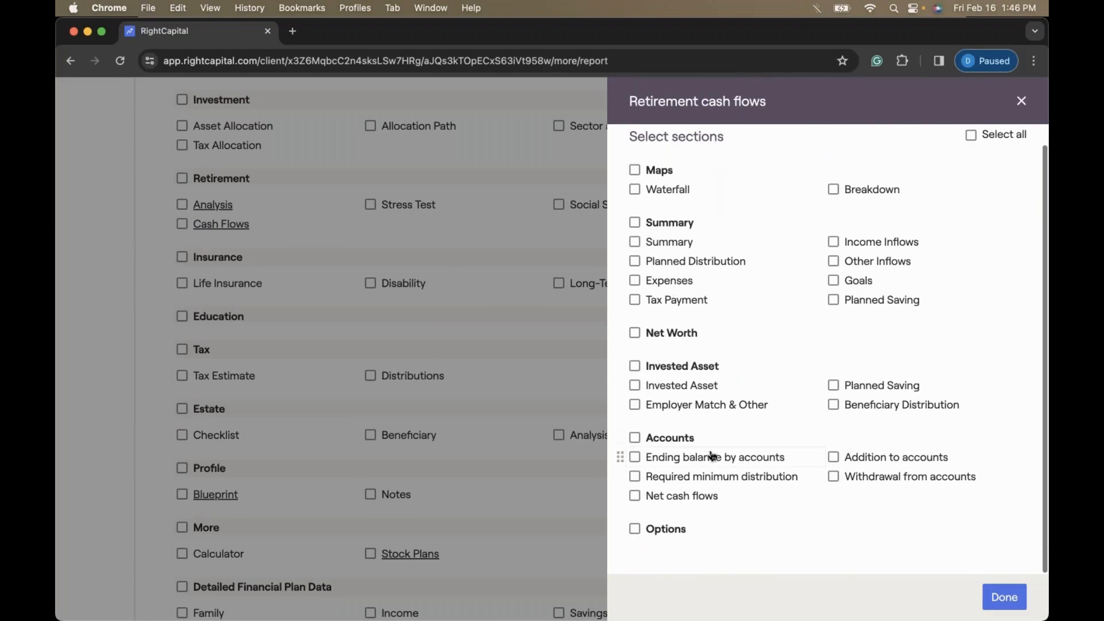
pyautogui.scroll(1, 727, 382)
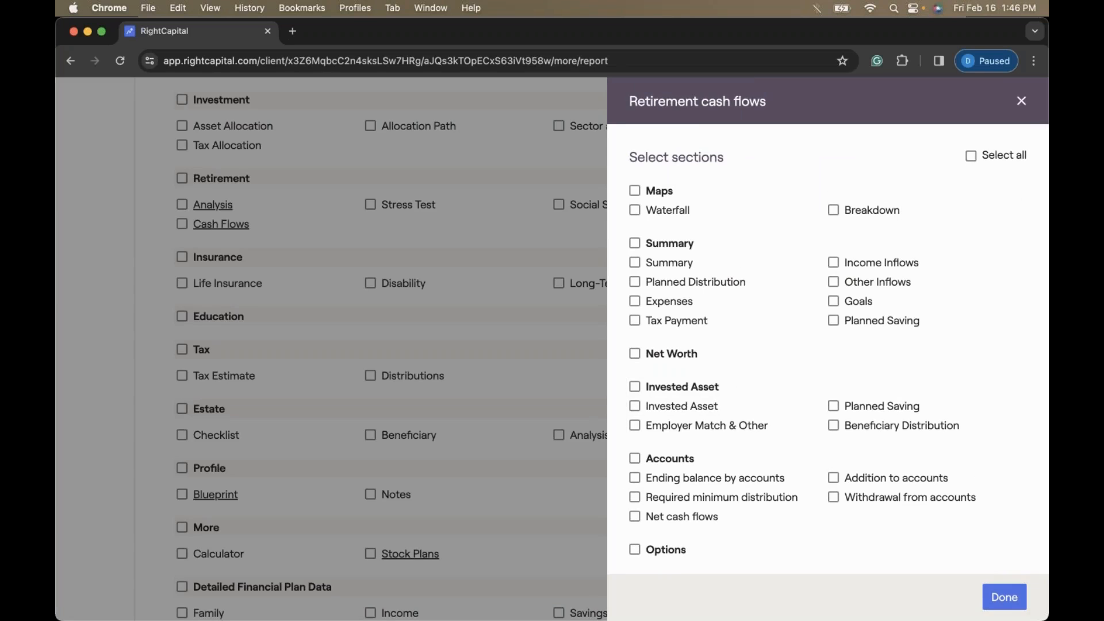
pyautogui.click(1022, 101)
# - Include the Monte Carlo analysis and Action items sections of Retirement analysis in the report and download the selected pages
pyautogui.click(213, 205)
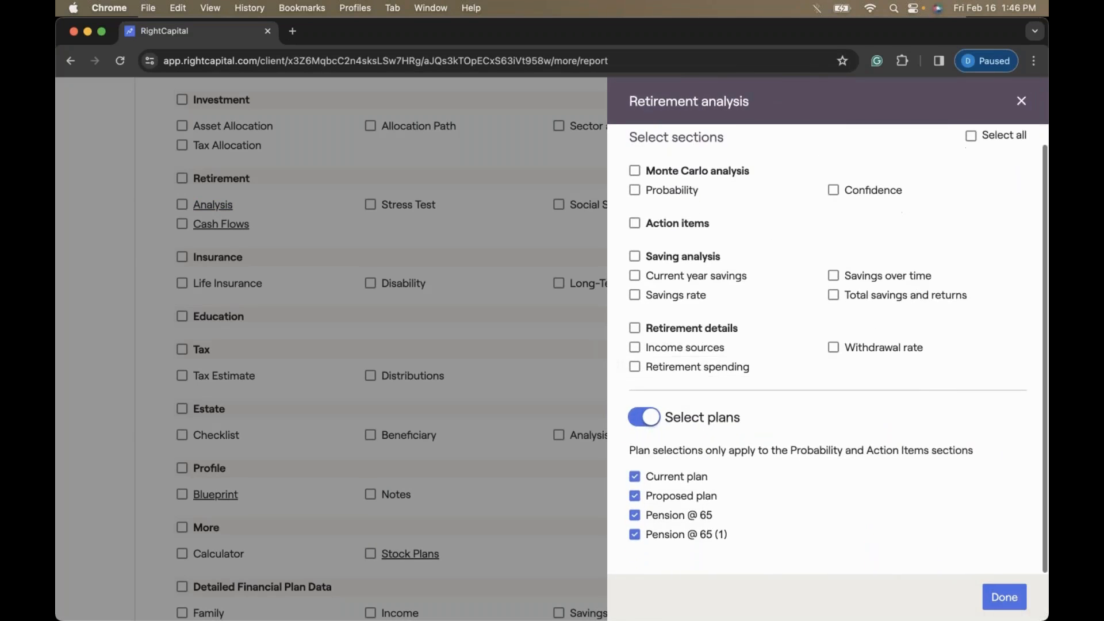
pyautogui.click(635, 192)
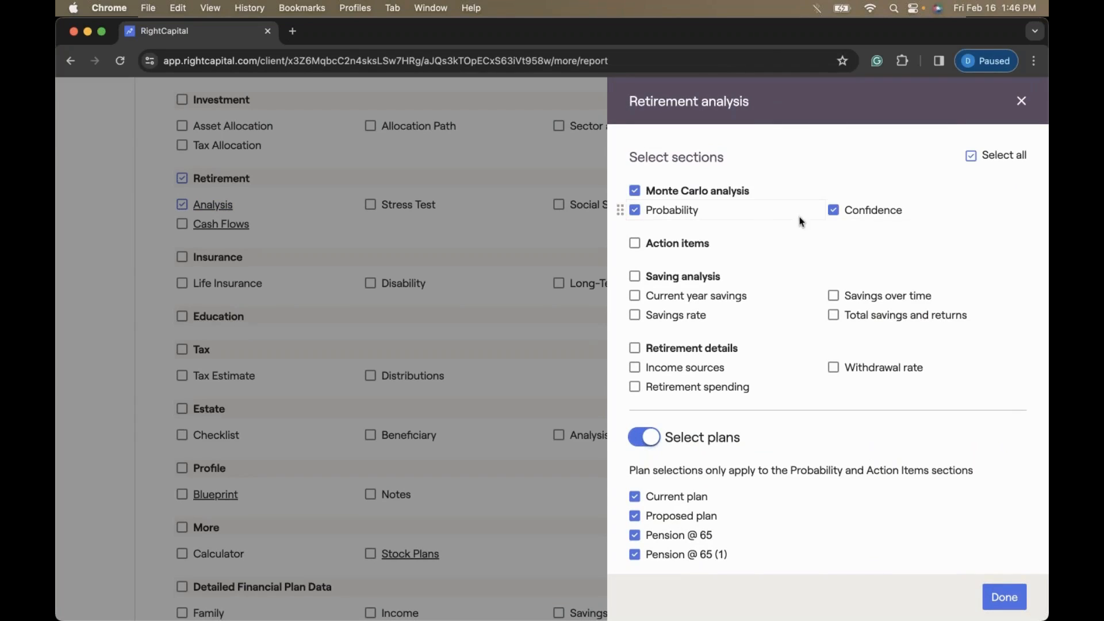
pyautogui.click(635, 243)
pyautogui.click(998, 597)
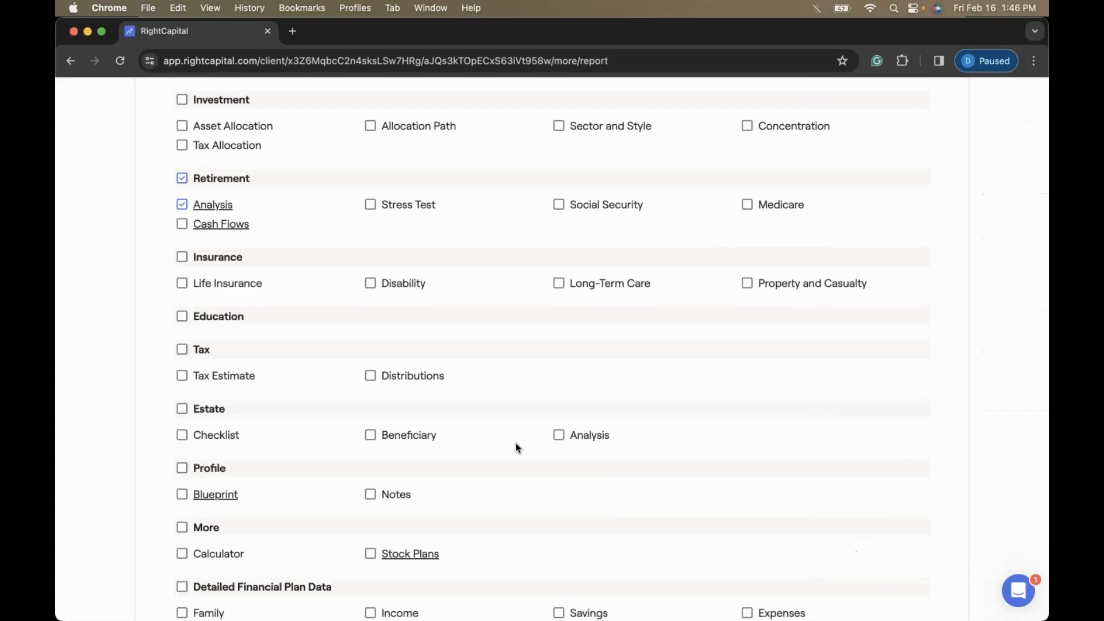
pyautogui.scroll(-5, 515, 446)
pyautogui.click(261, 537)
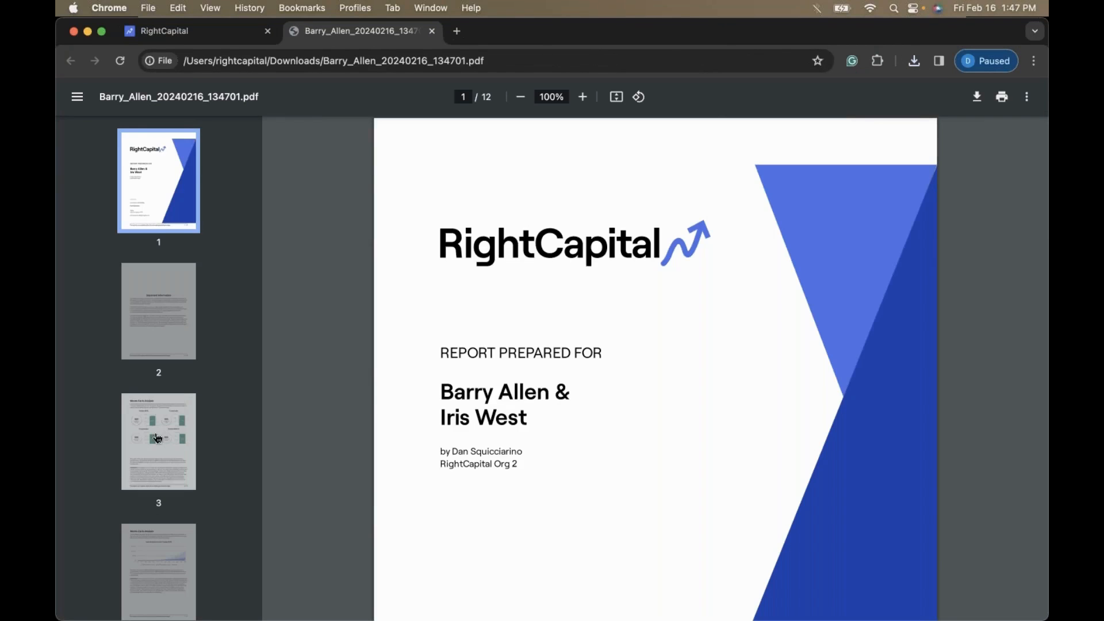
# - Examine the Monte Carlo Analysis page of the PDF report for each selected plan's probability of success
pyautogui.click(157, 438)
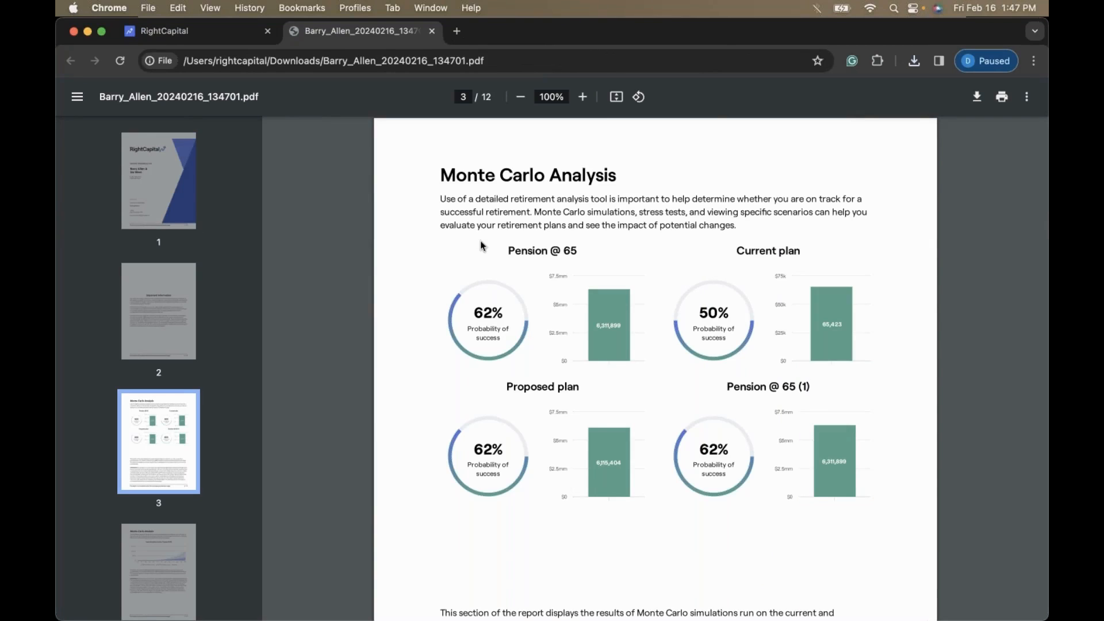
pyautogui.scroll(-1, 623, 198)
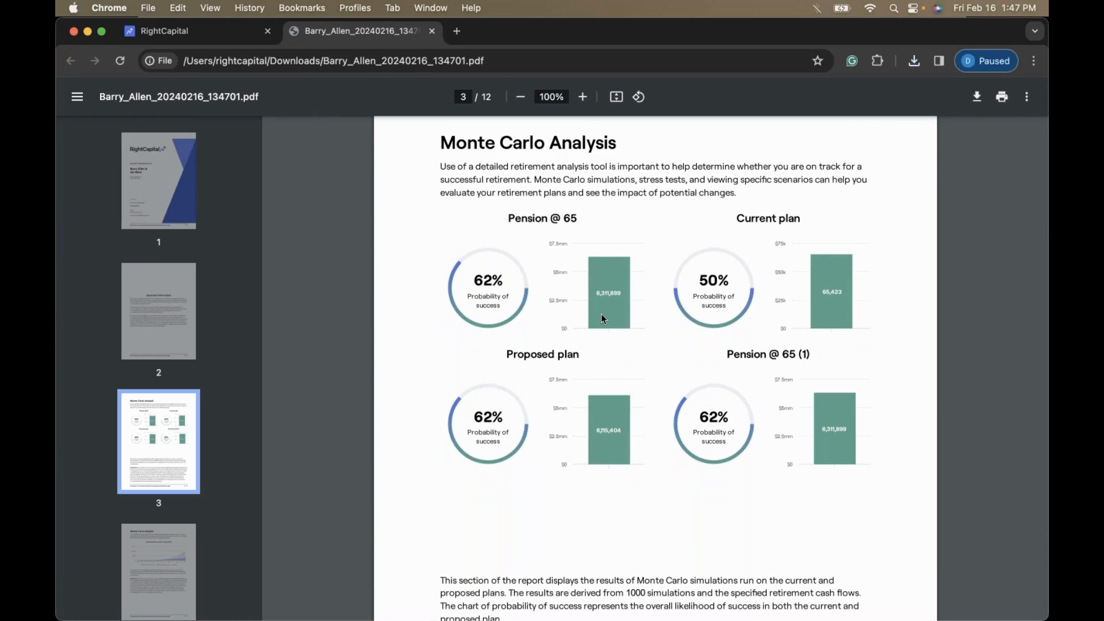
pyautogui.scroll(-1, 650, 340)
pyautogui.scroll(-3, 630, 373)
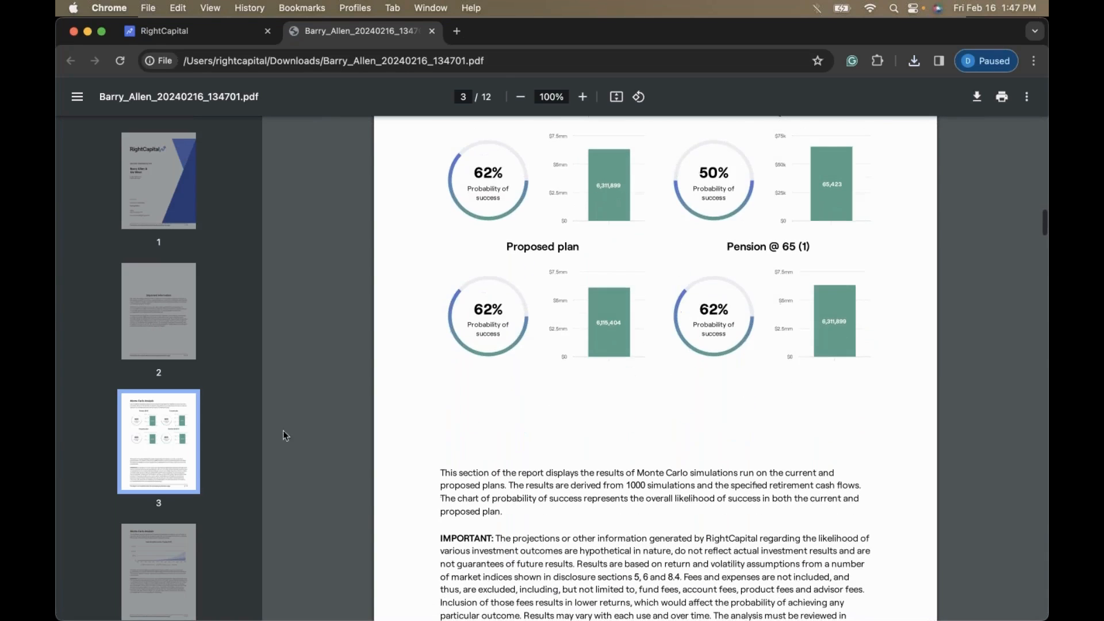
# - Examine the Retirement Analysis Action Items tables in the PDF report, from page 5 through page 7
pyautogui.scroll(-2, 190, 468)
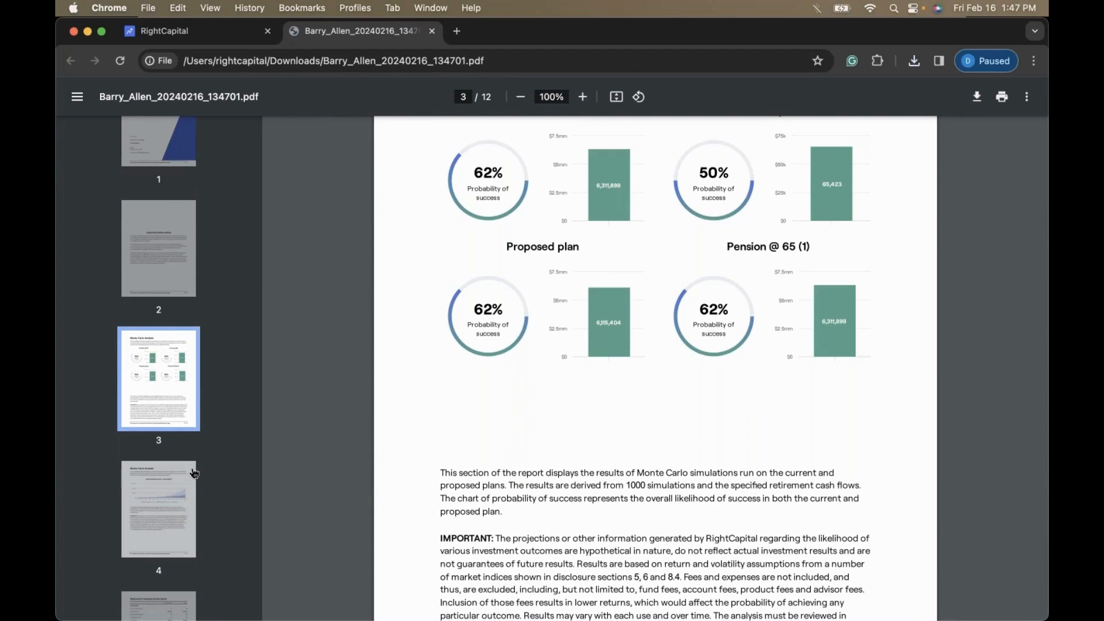
pyautogui.scroll(-3, 195, 472)
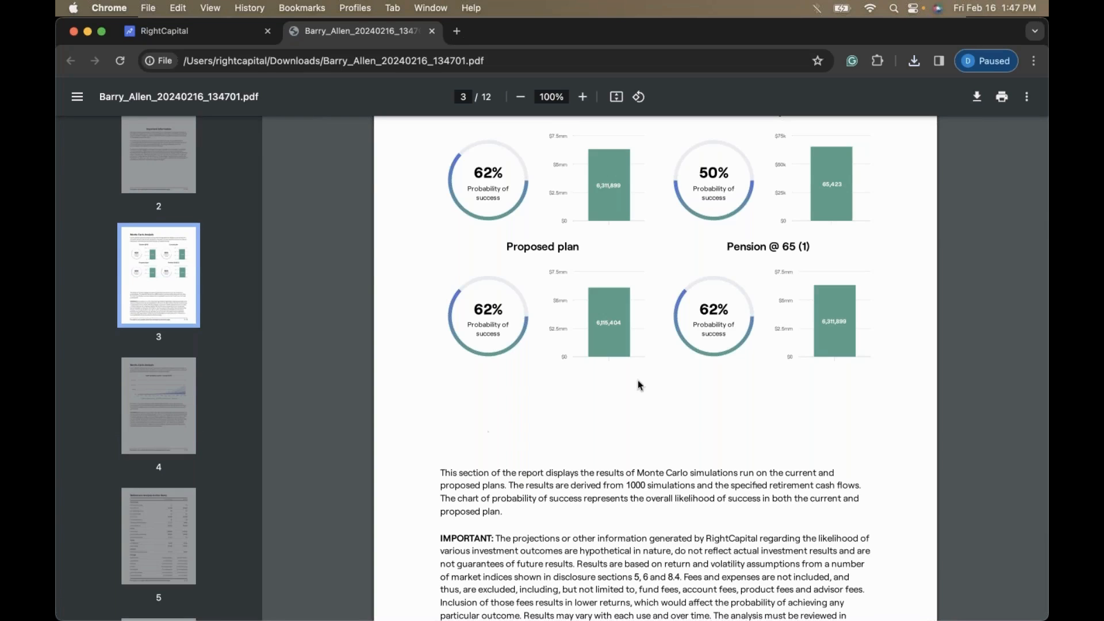
pyautogui.scroll(-3, 640, 386)
pyautogui.click(163, 524)
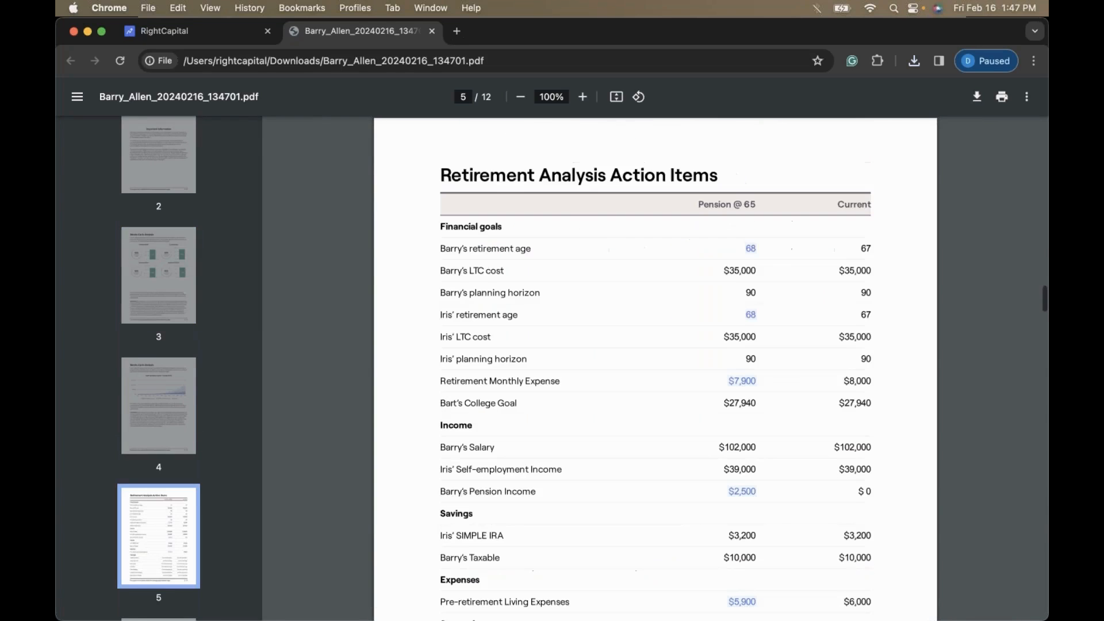
pyautogui.scroll(-20, 537, 415)
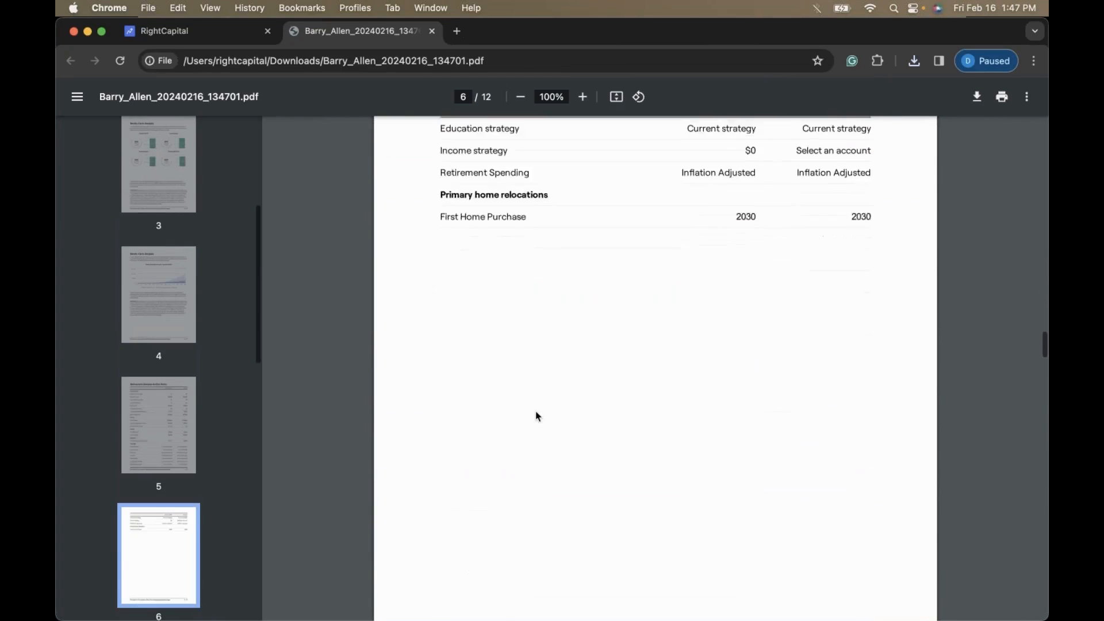
pyautogui.scroll(-5, 537, 415)
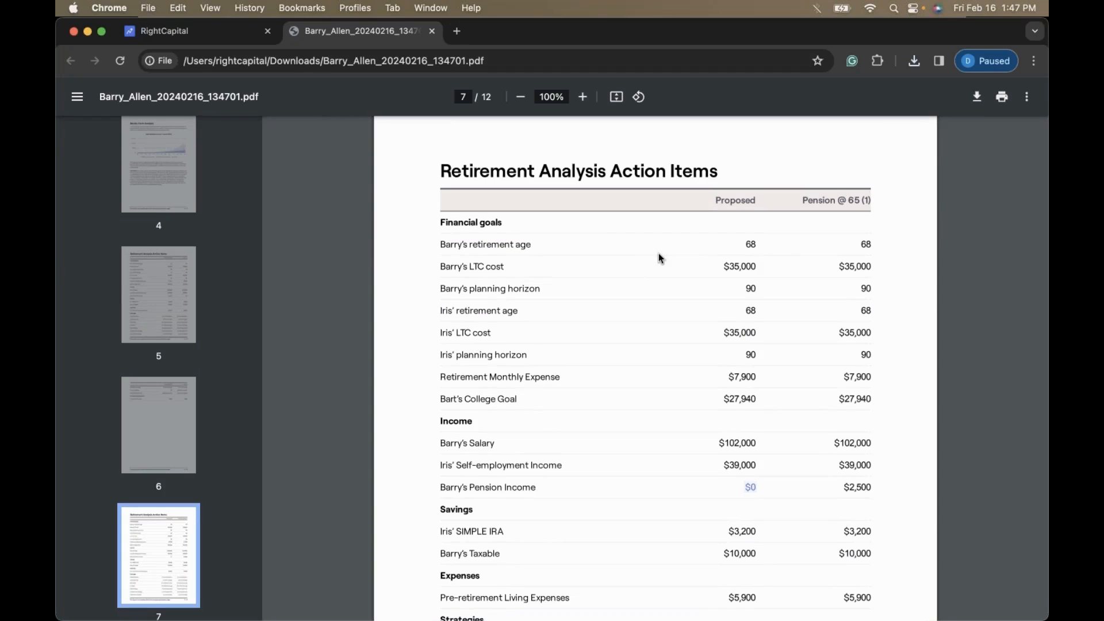
pyautogui.scroll(2, 660, 258)
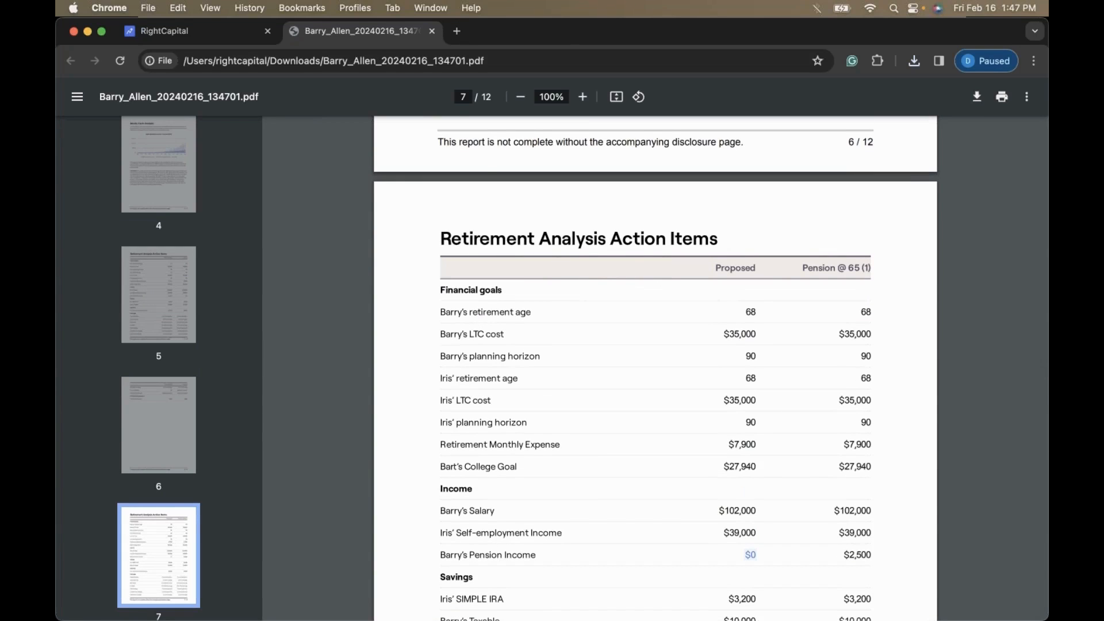
# - Close the PDF report and return to the client's Retirement Analysis page
pyautogui.click(432, 31)
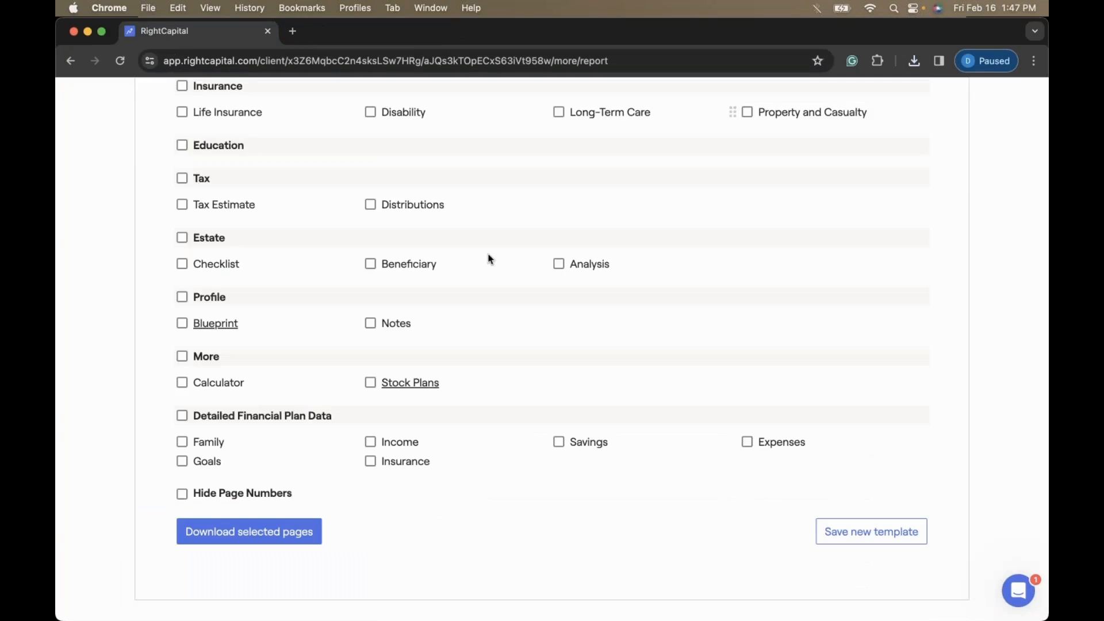
pyautogui.scroll(8, 488, 267)
pyautogui.click(568, 101)
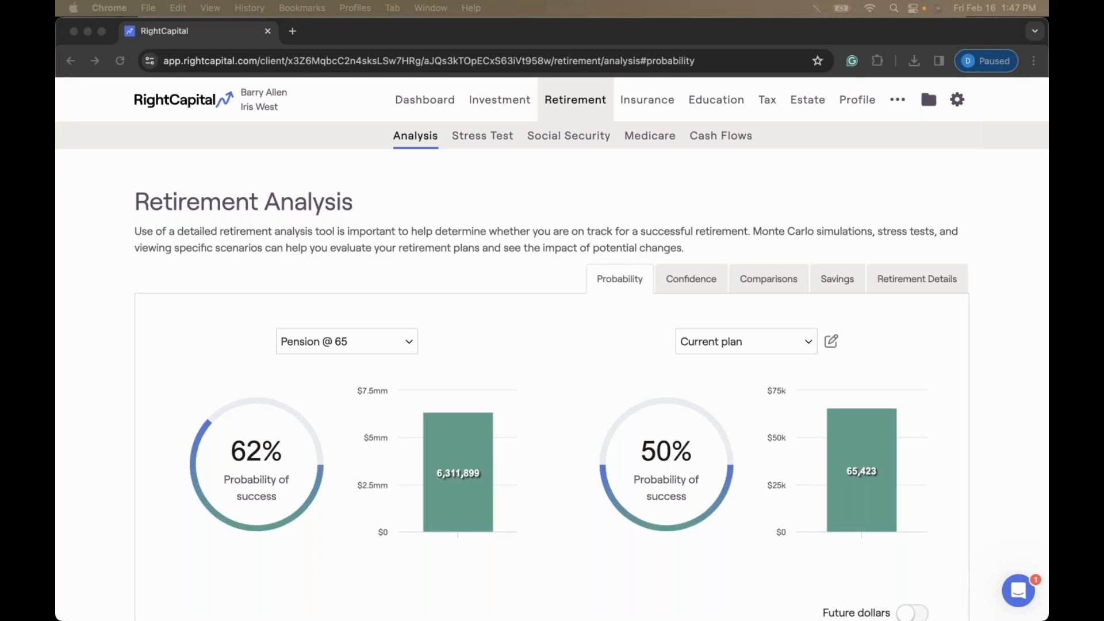
# - Leave the client plan for the advisor portal and open the RightCapital Help Center
pyautogui.click(176, 112)
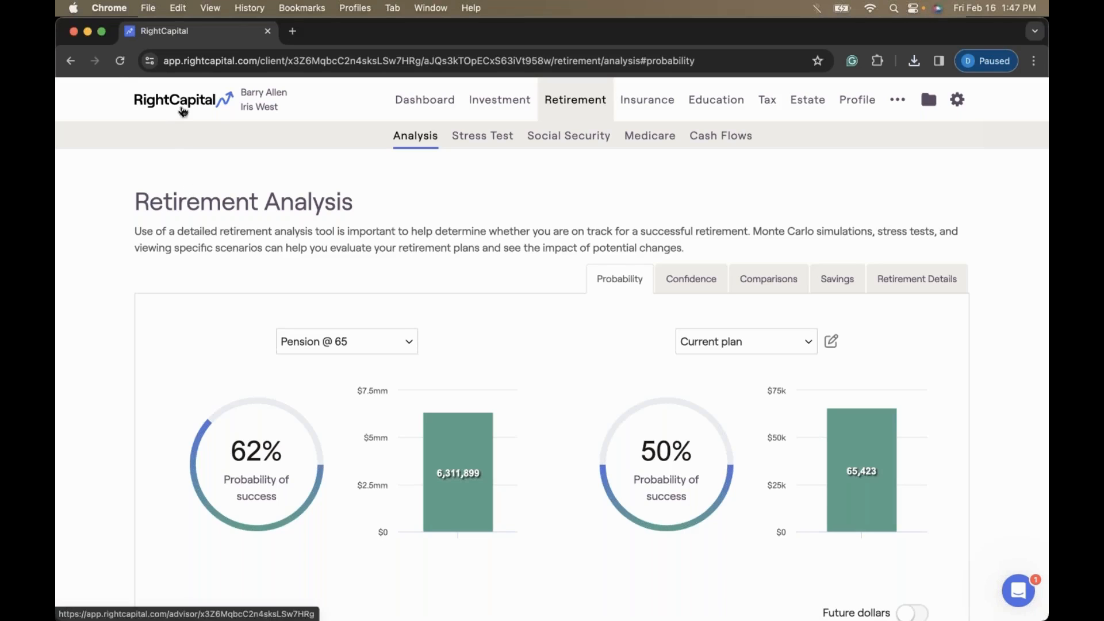
pyautogui.click(183, 111)
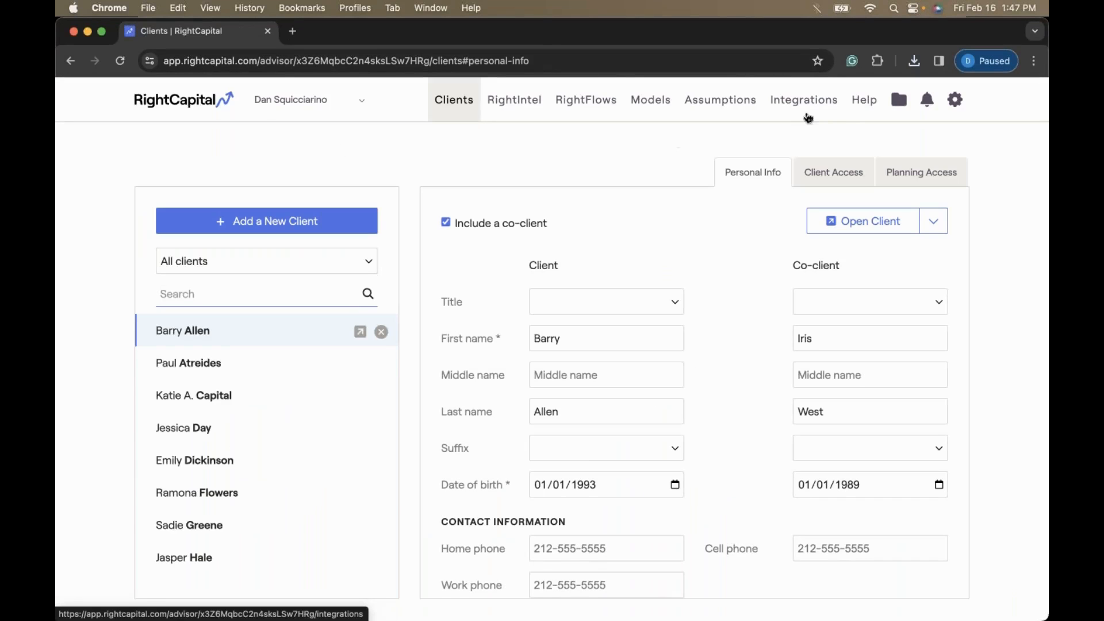
pyautogui.click(863, 104)
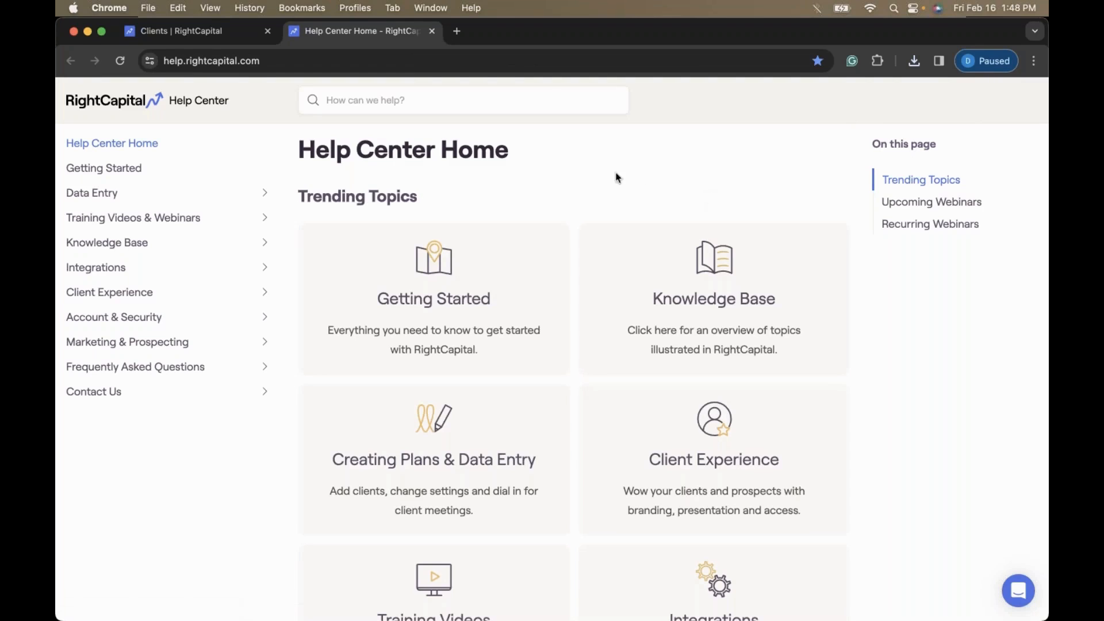
# - Open the Help Center's Webinars page and view the Watch Past Webinars section
pyautogui.click(172, 223)
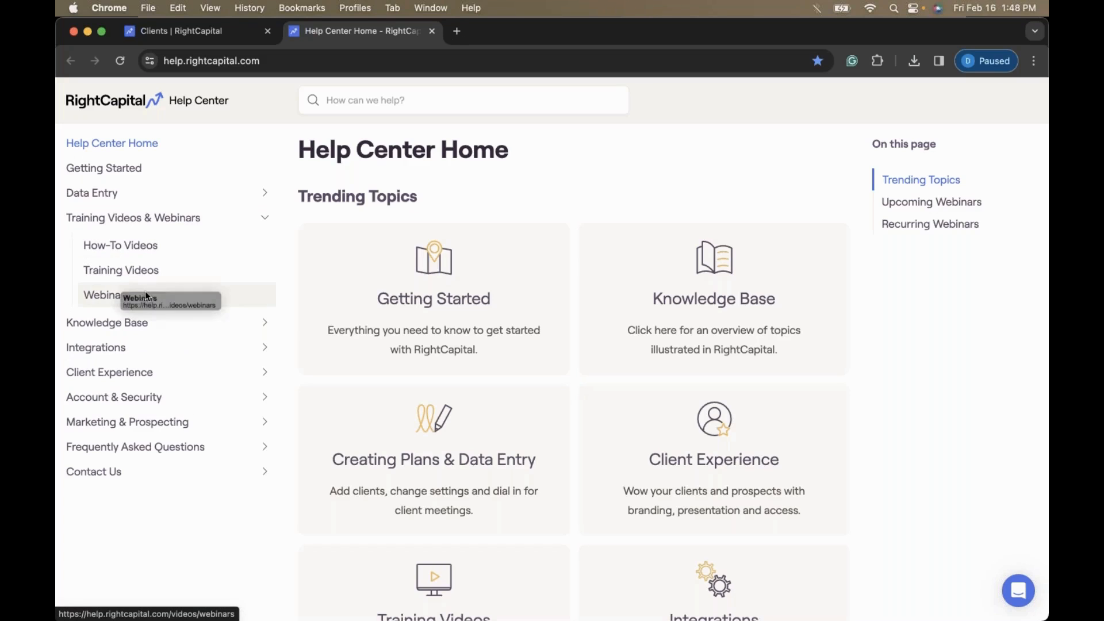
pyautogui.click(147, 295)
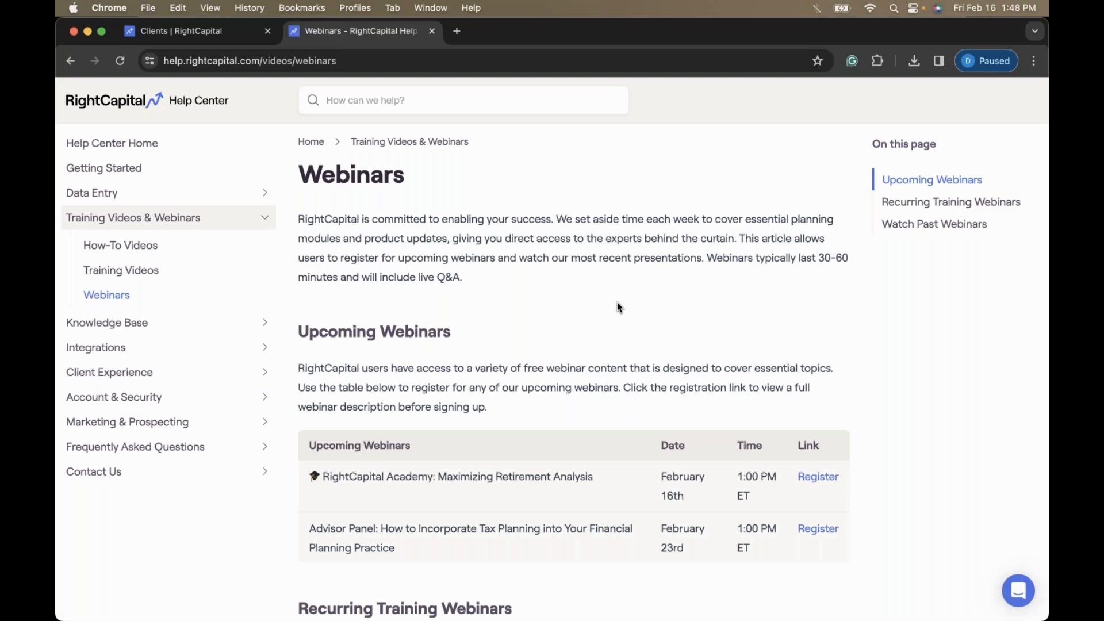
pyautogui.click(919, 227)
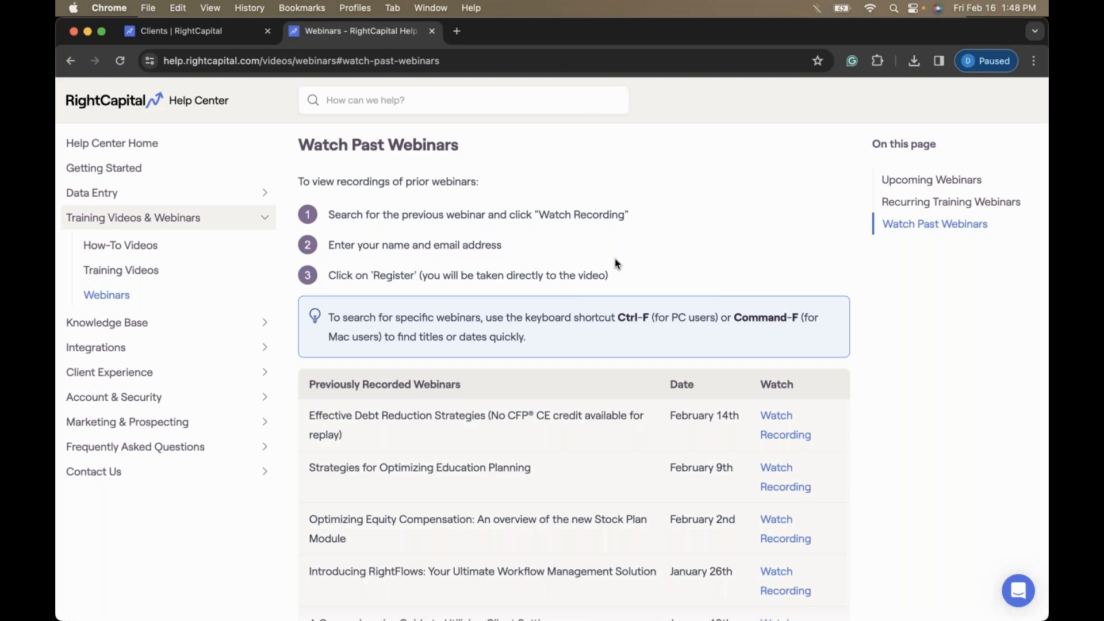
# - Open the Help Center's Support contact page, review the chat option, and briefly show the support chat window
pyautogui.click(168, 479)
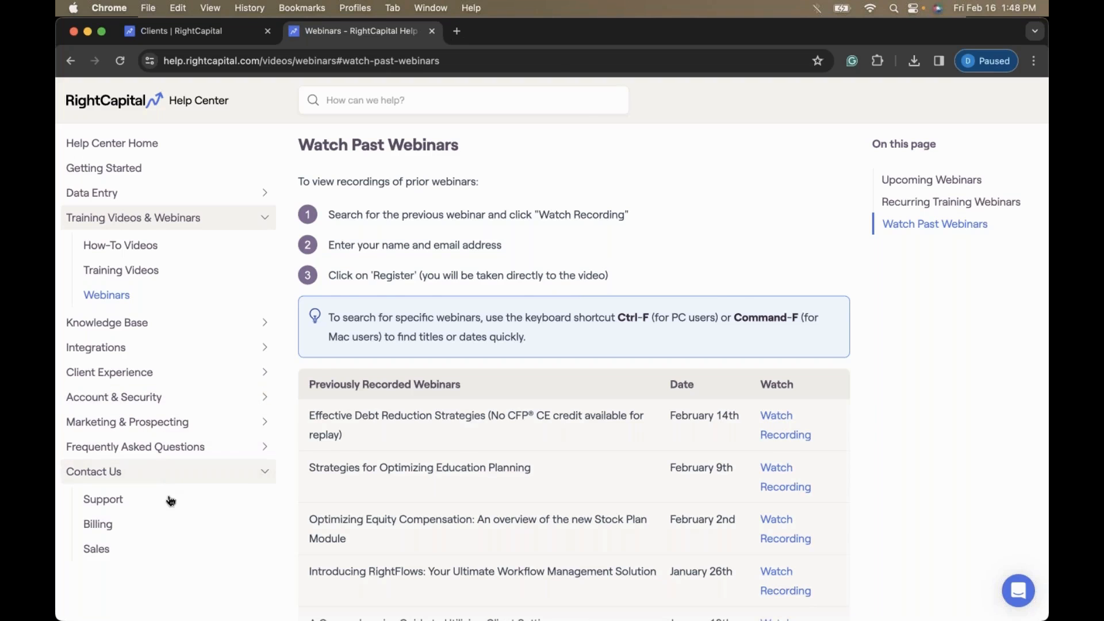
pyautogui.click(167, 500)
pyautogui.scroll(-5, 625, 341)
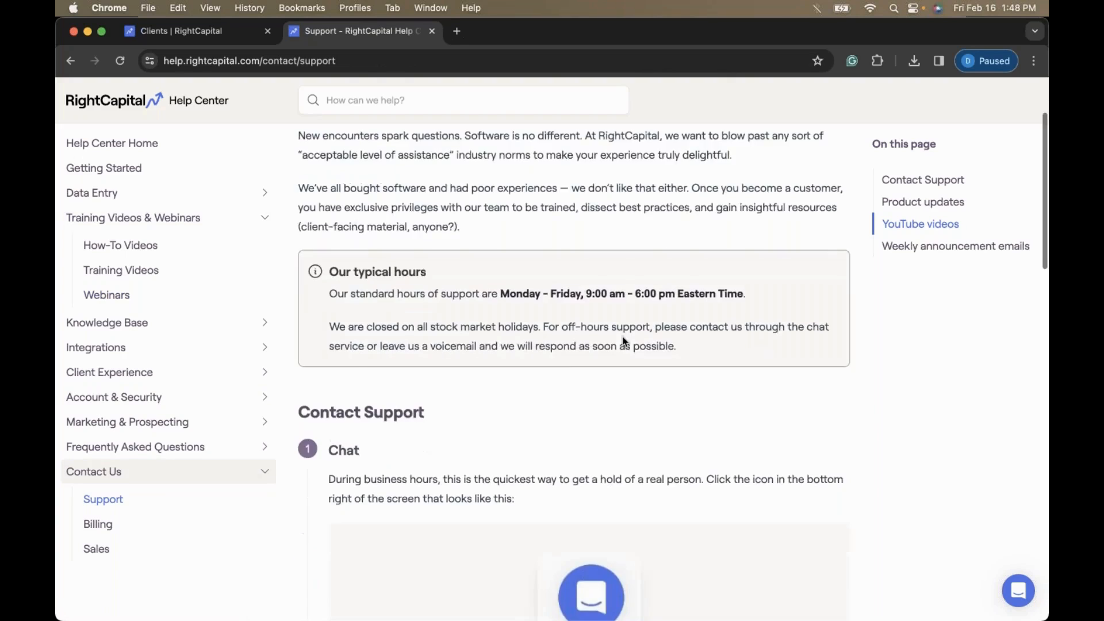
pyautogui.scroll(-3, 624, 342)
pyautogui.click(1016, 591)
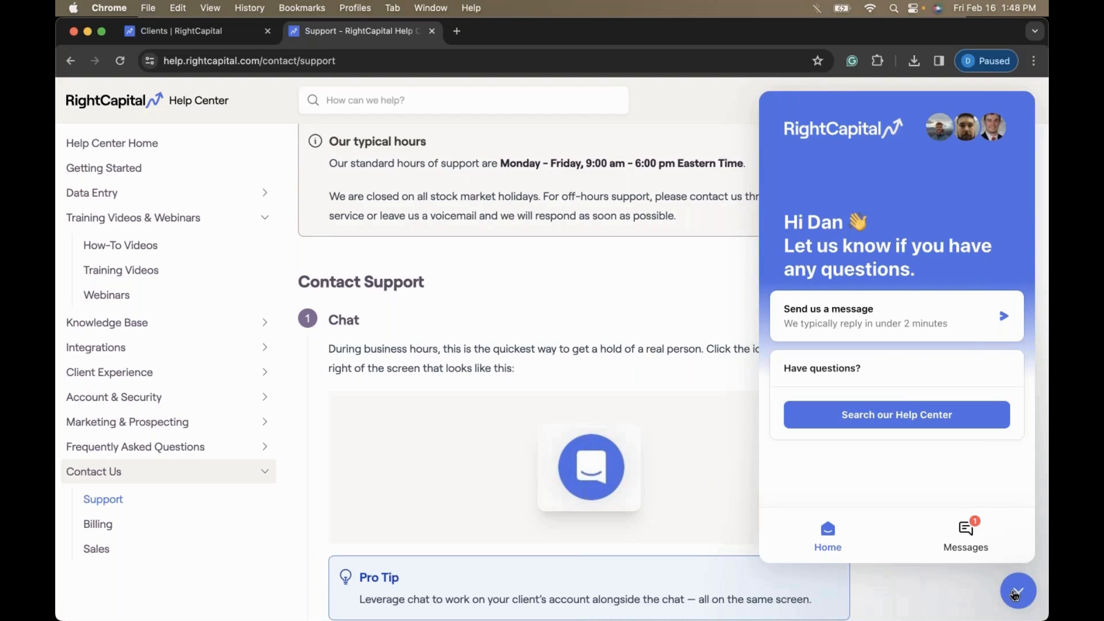
pyautogui.click(1015, 593)
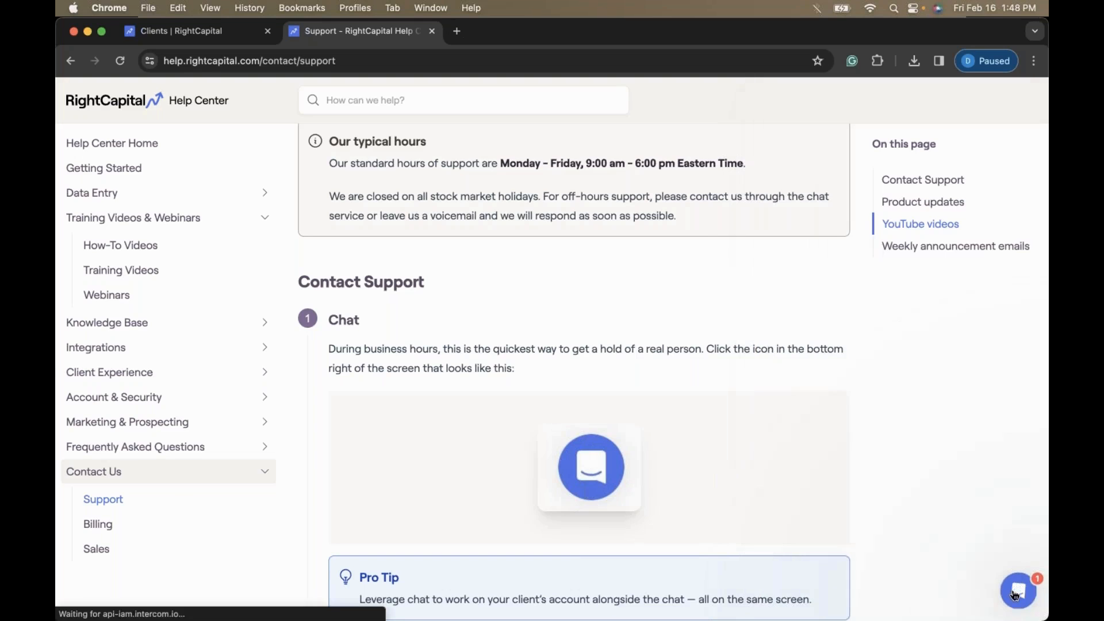
# - Review the case review, call and email options on the Support page, highlighting the support phone number
pyautogui.scroll(-6, 749, 515)
pyautogui.moveTo(455, 429); pyautogui.dragTo(326, 425)
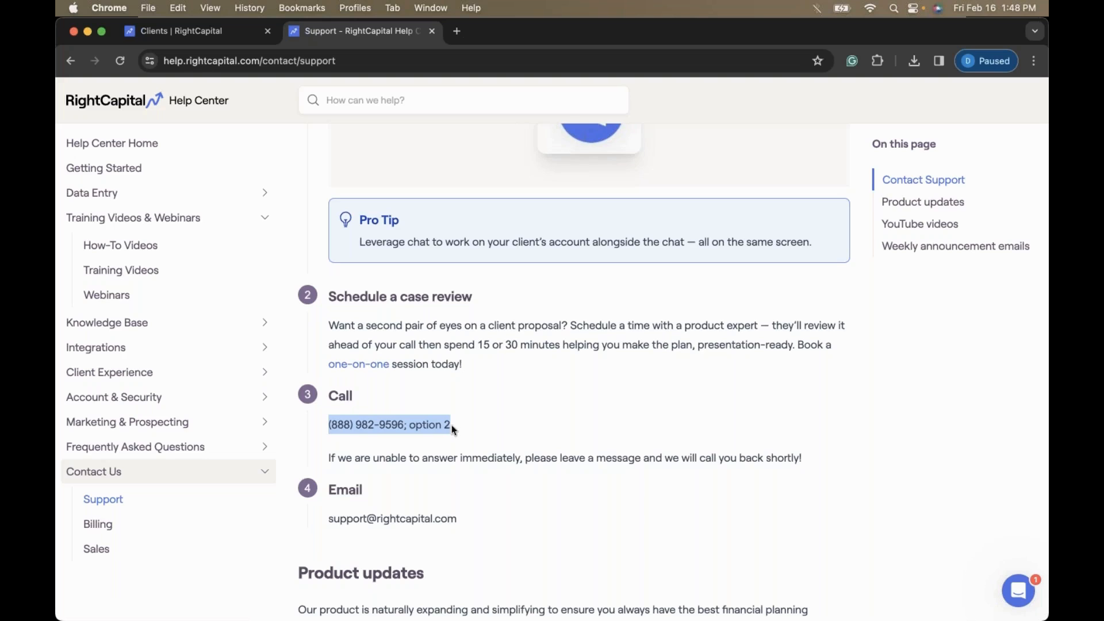
pyautogui.scroll(1, 457, 430)
pyautogui.click(435, 395)
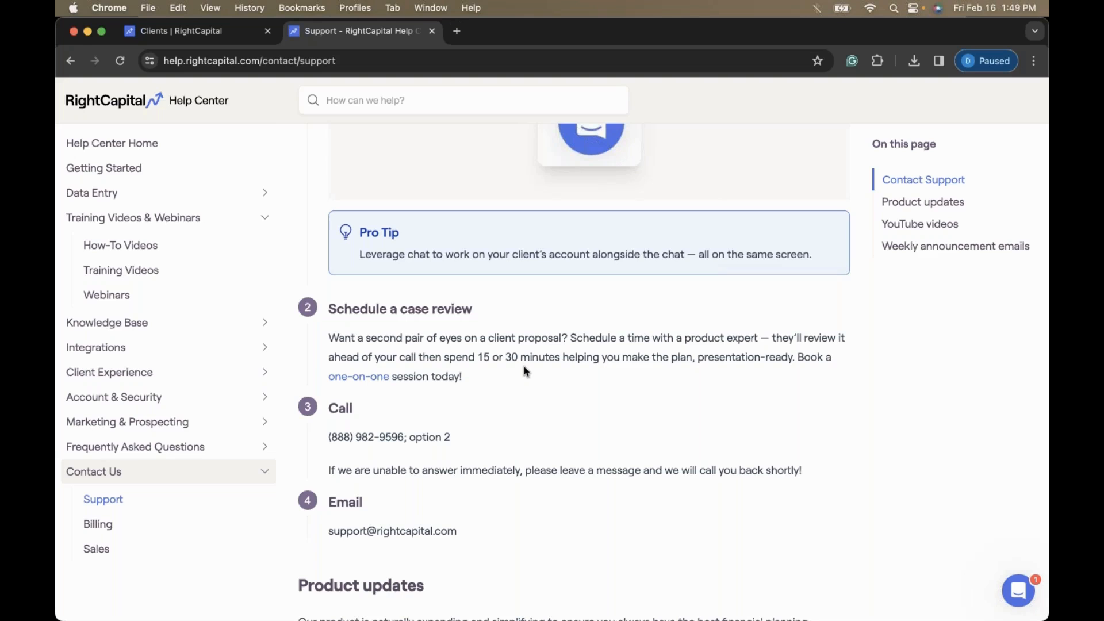
pyautogui.scroll(2, 524, 371)
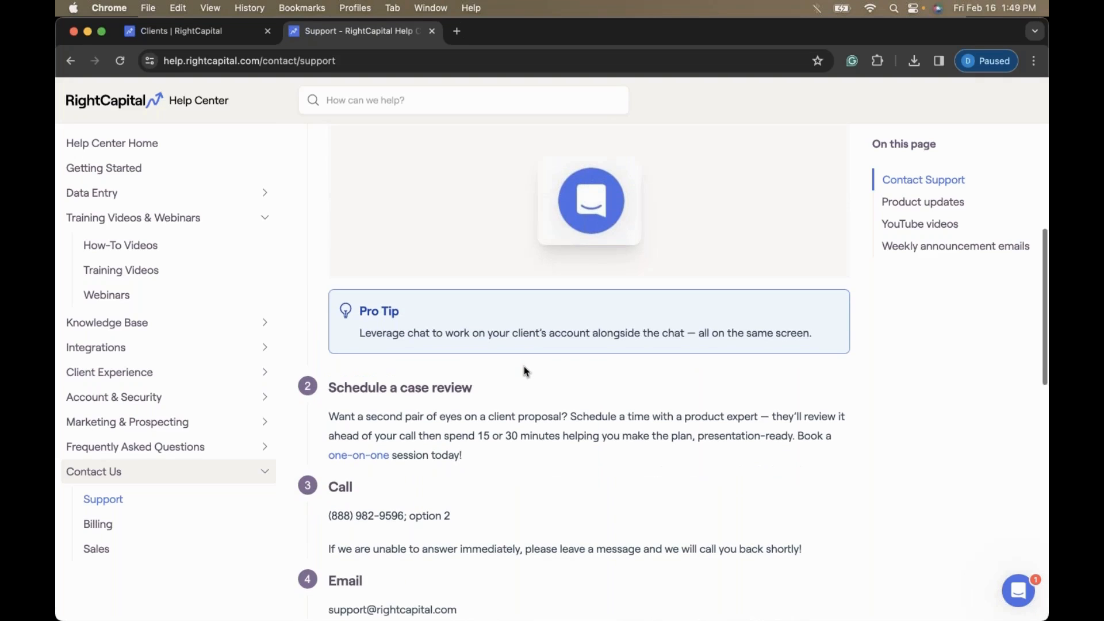